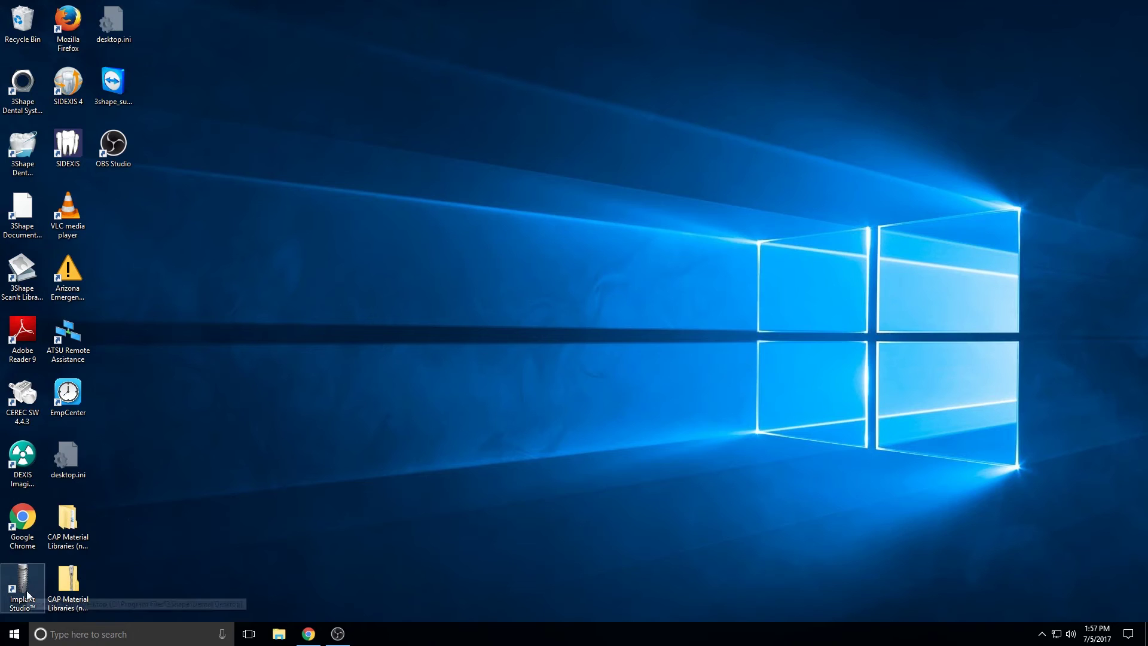
# - Open Implant Studio as the default user and add a patient with first name 3Shape and last name Training
pyautogui.doubleClick(27, 587)
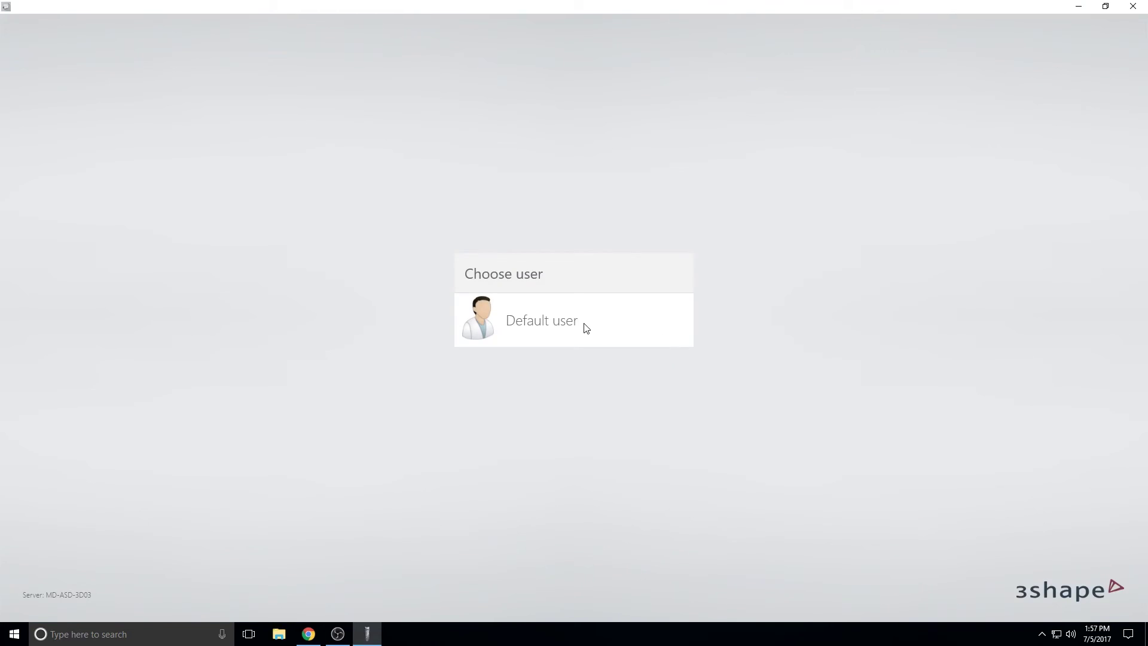
pyautogui.click(584, 326)
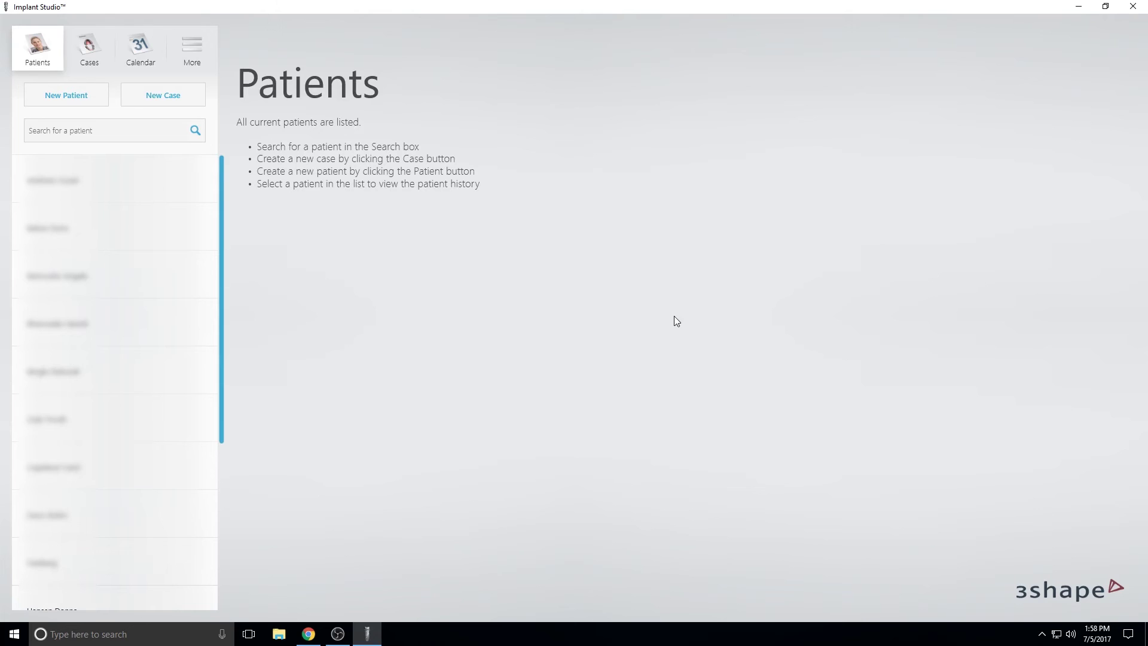
pyautogui.click(74, 99)
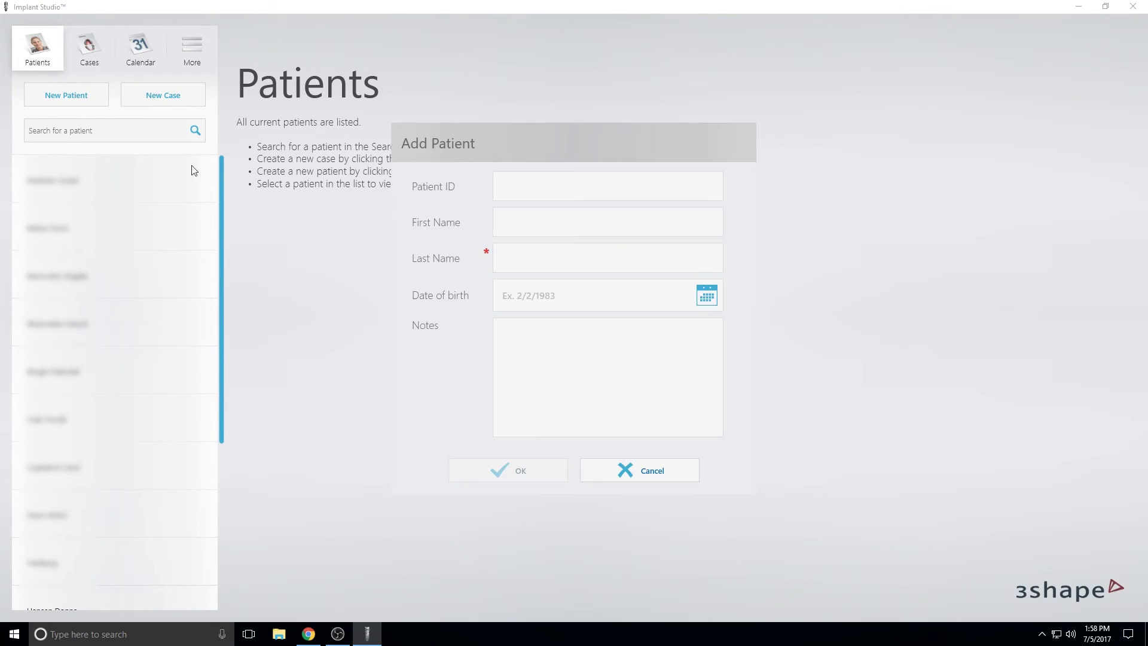
pyautogui.click(510, 220)
pyautogui.write('3shape')
pyautogui.press('Tab')
pyautogui.write('Training')
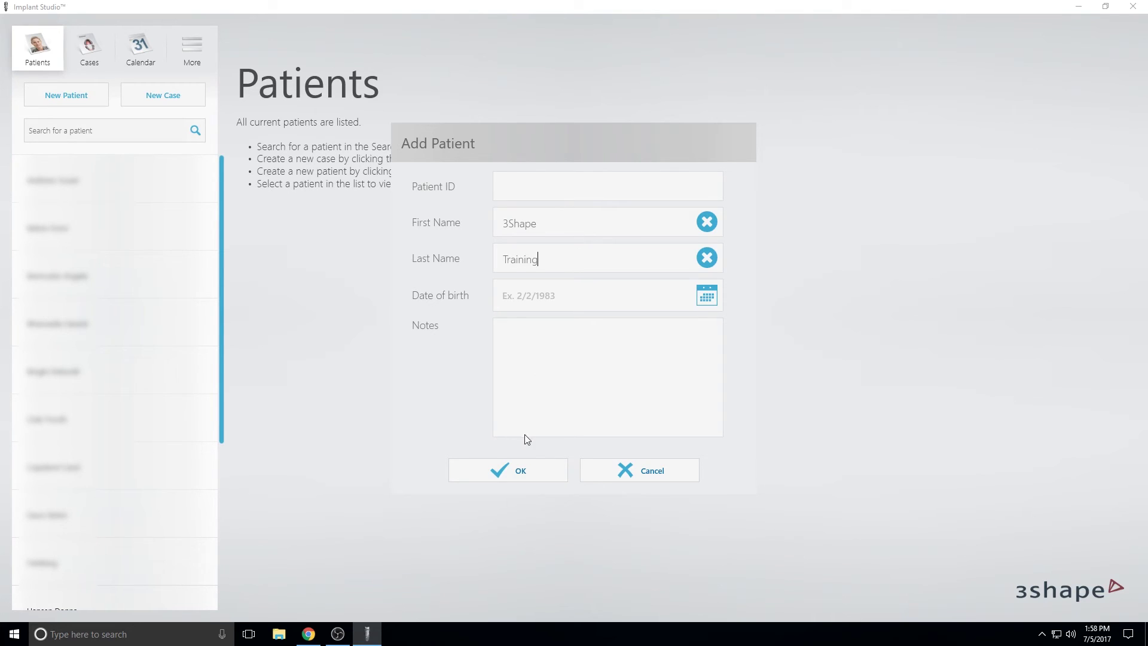
pyautogui.click(523, 469)
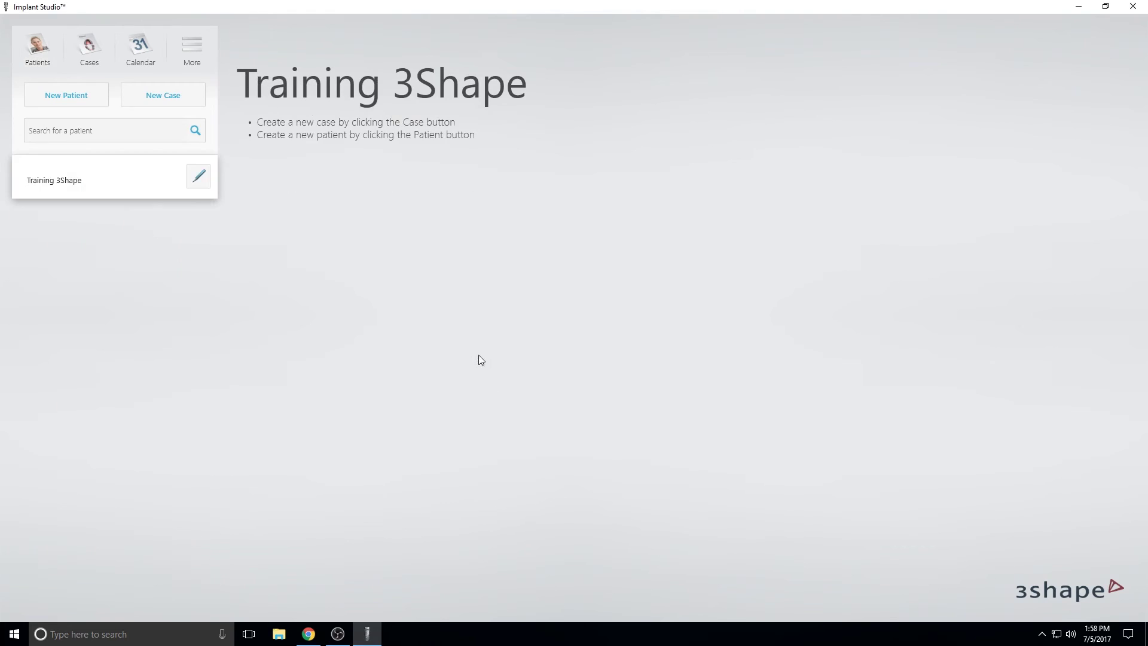
# - Create a new case for the patient and assign a Crown in Implant Studio Virtual Crown material to the upper right first molar
pyautogui.click(177, 98)
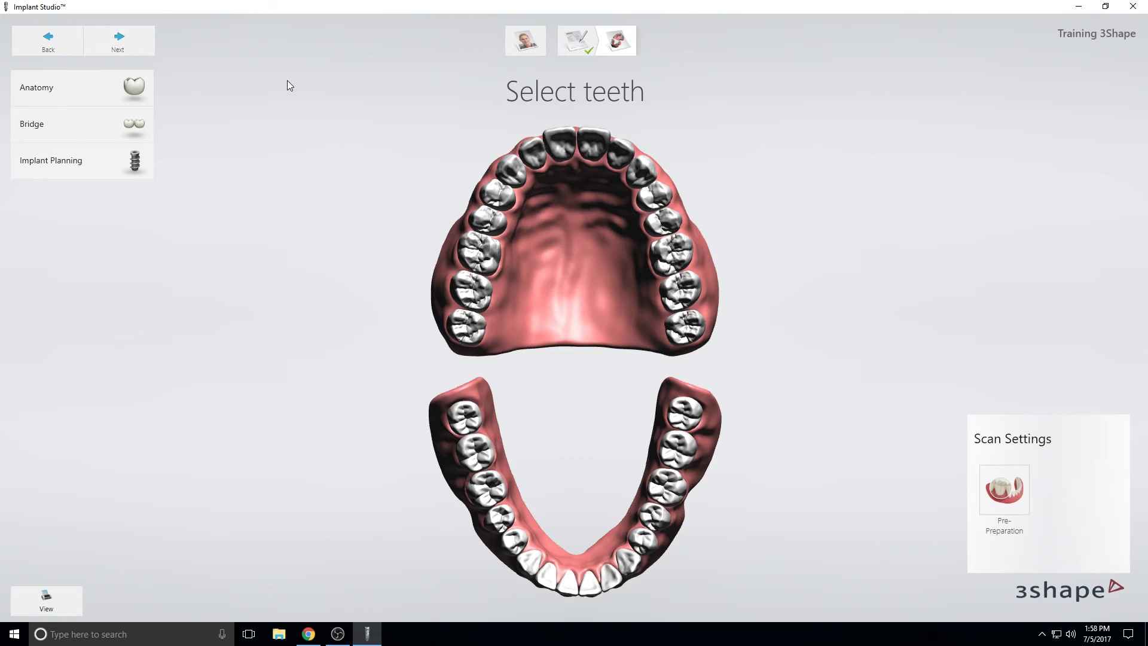
pyautogui.click(481, 258)
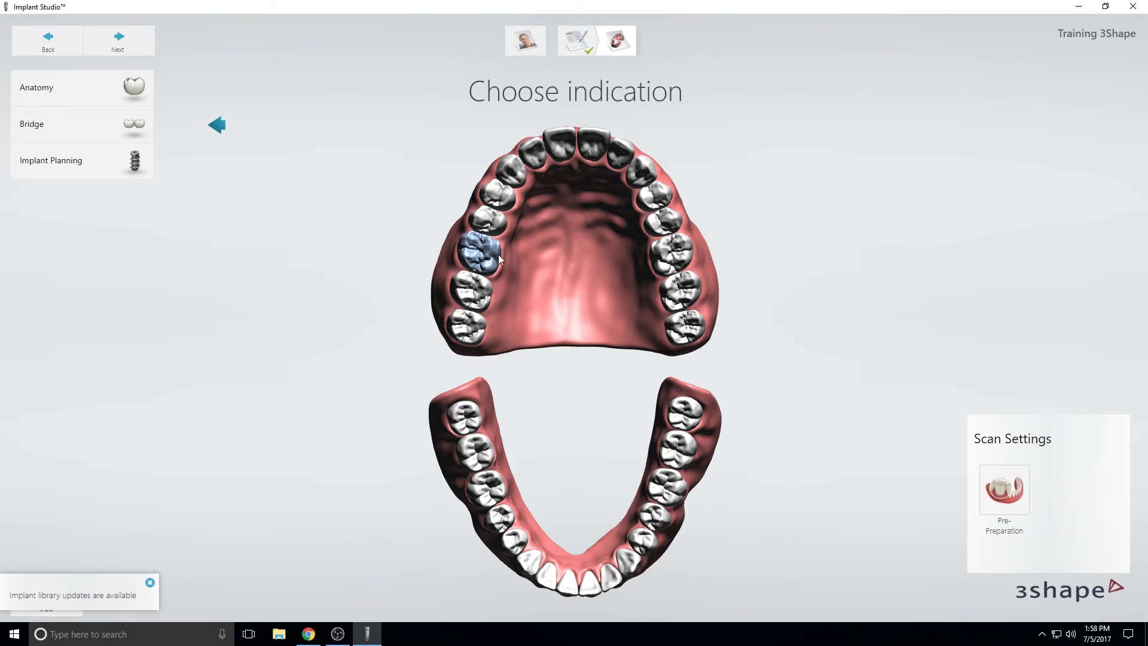
pyautogui.click(115, 88)
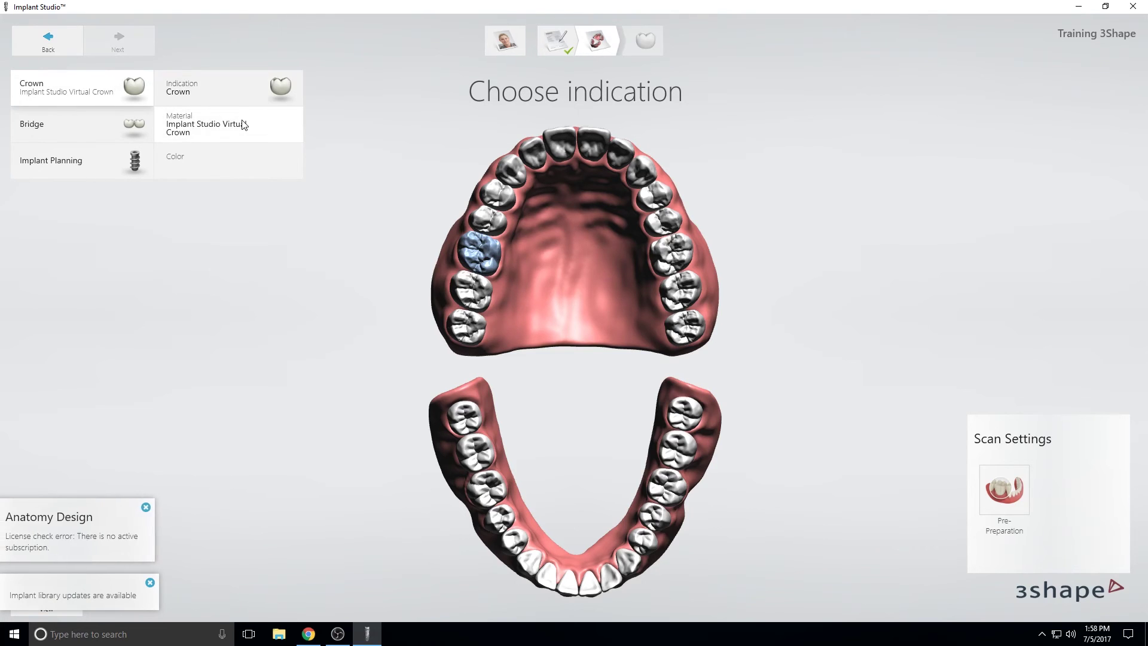
pyautogui.click(213, 131)
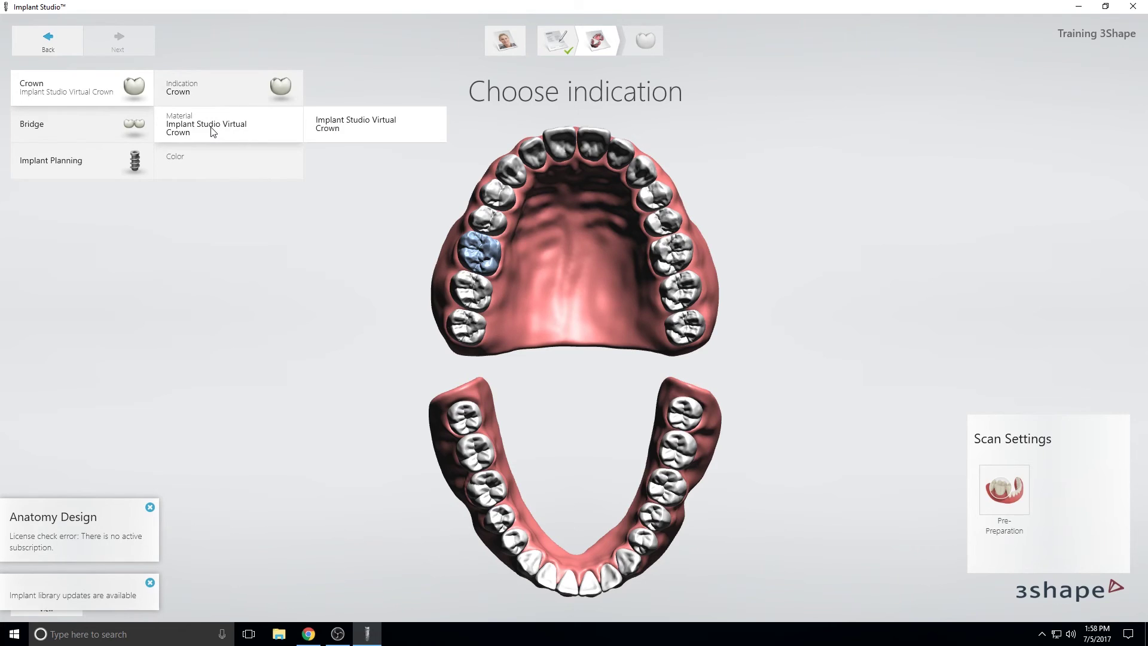
pyautogui.click(378, 125)
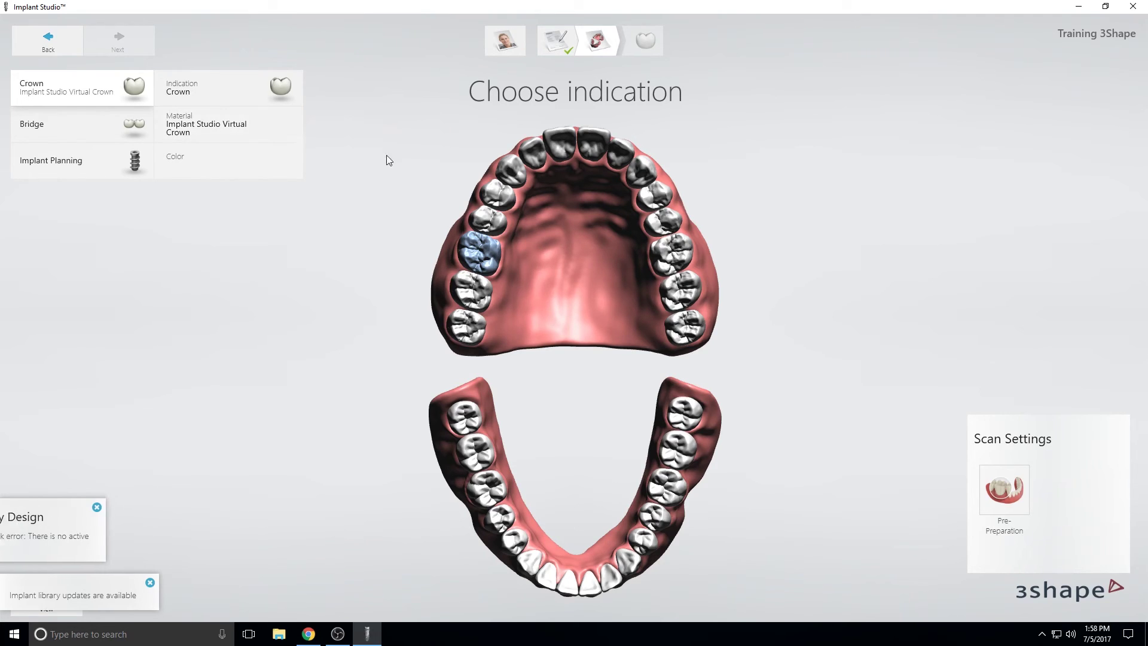
# - Add a tooth-supported Implant Planning, Surgical Guide indication to the upper right first molar
pyautogui.click(111, 161)
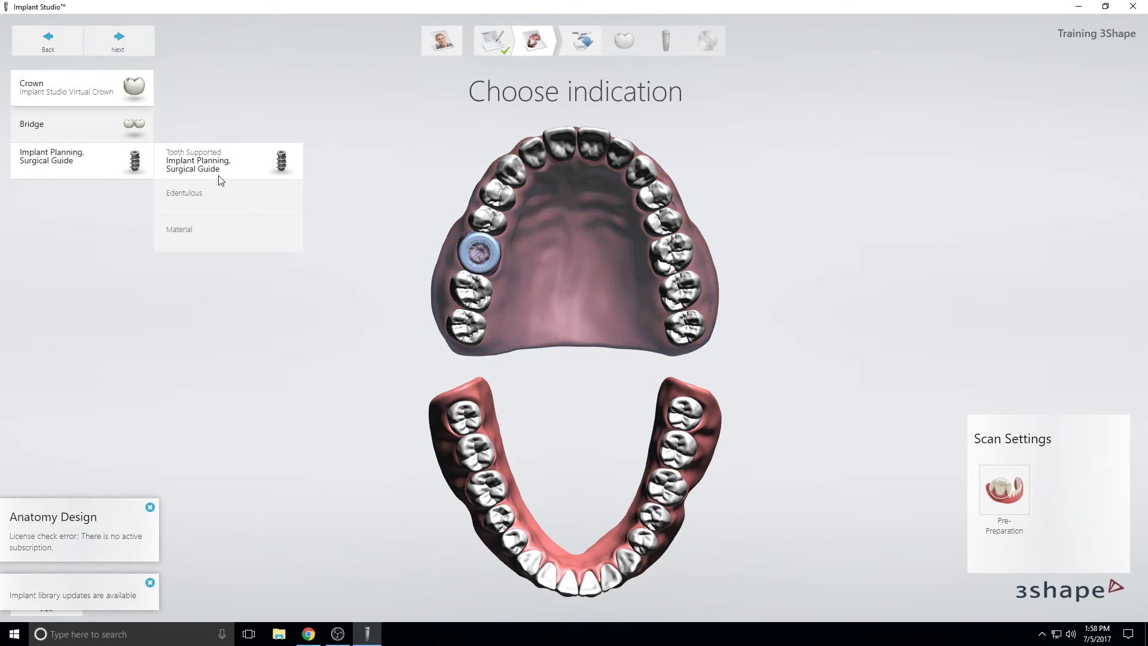
pyautogui.click(227, 172)
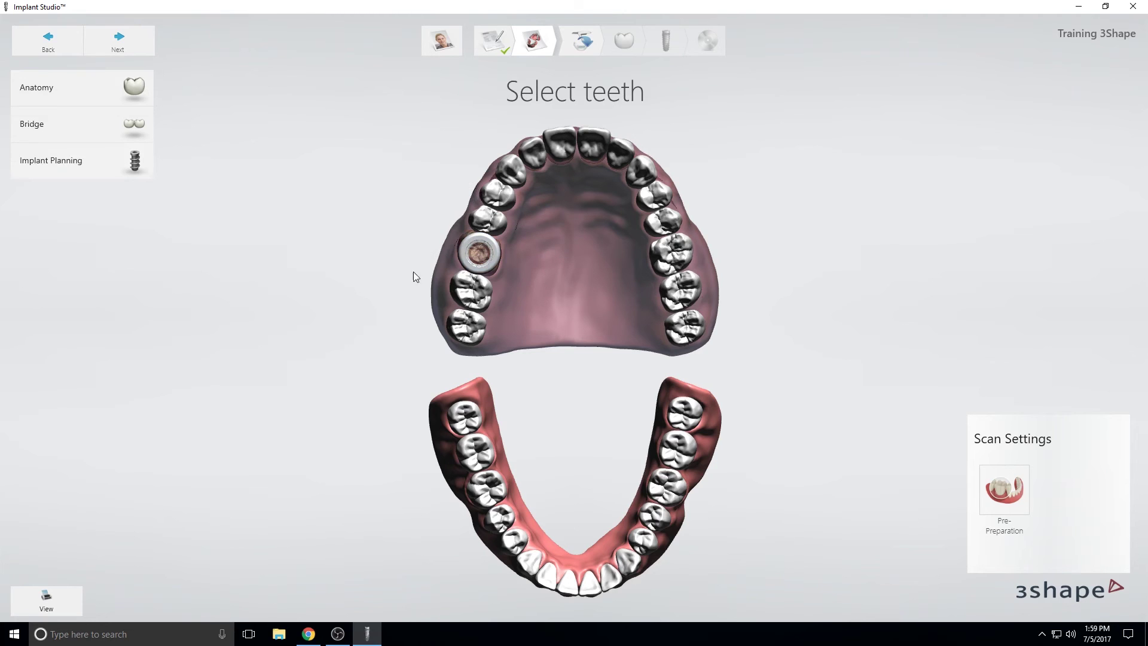
pyautogui.moveTo(386, 260); pyautogui.dragTo(583, 292, button='right')
pyautogui.scroll(2, 583, 275)
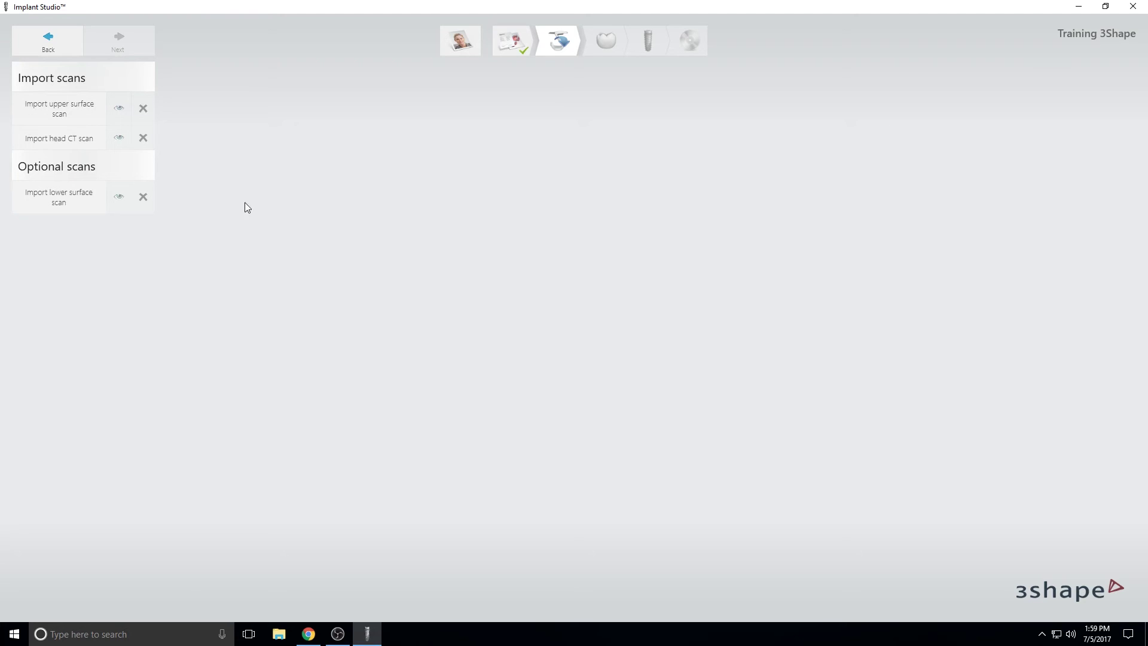
# - Import the upper surface scan from Raw Preparation scan.dcm in Z: 3Shape, Dental Systems, 3Shape Training Tooth #3, Scans, Upper
pyautogui.click(67, 114)
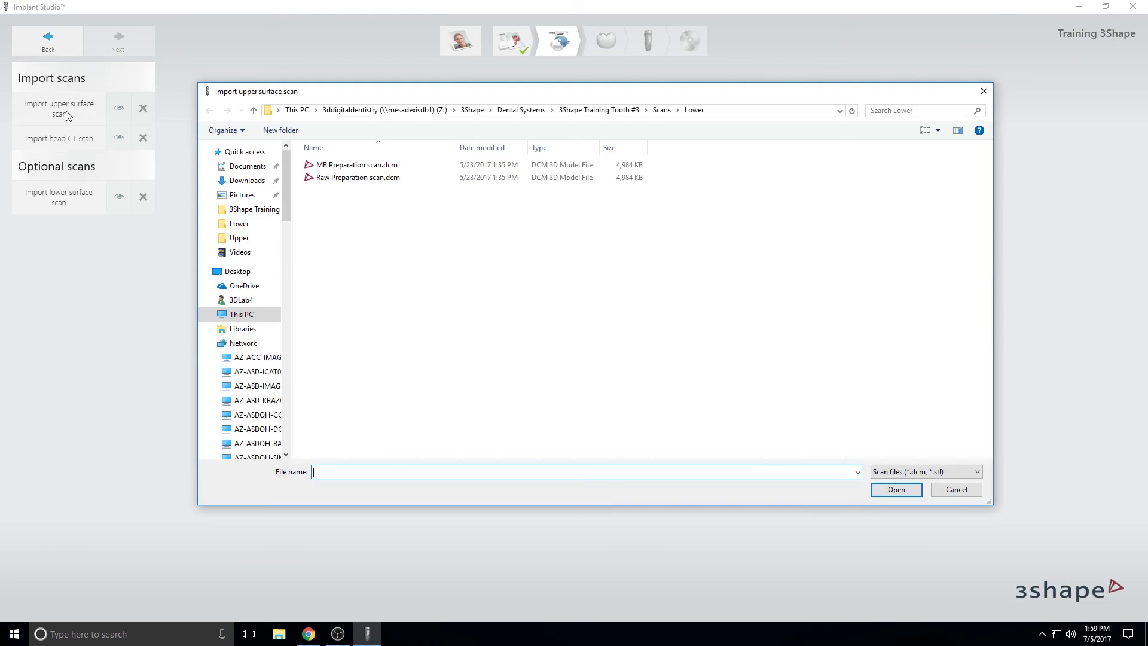
pyautogui.click(297, 111)
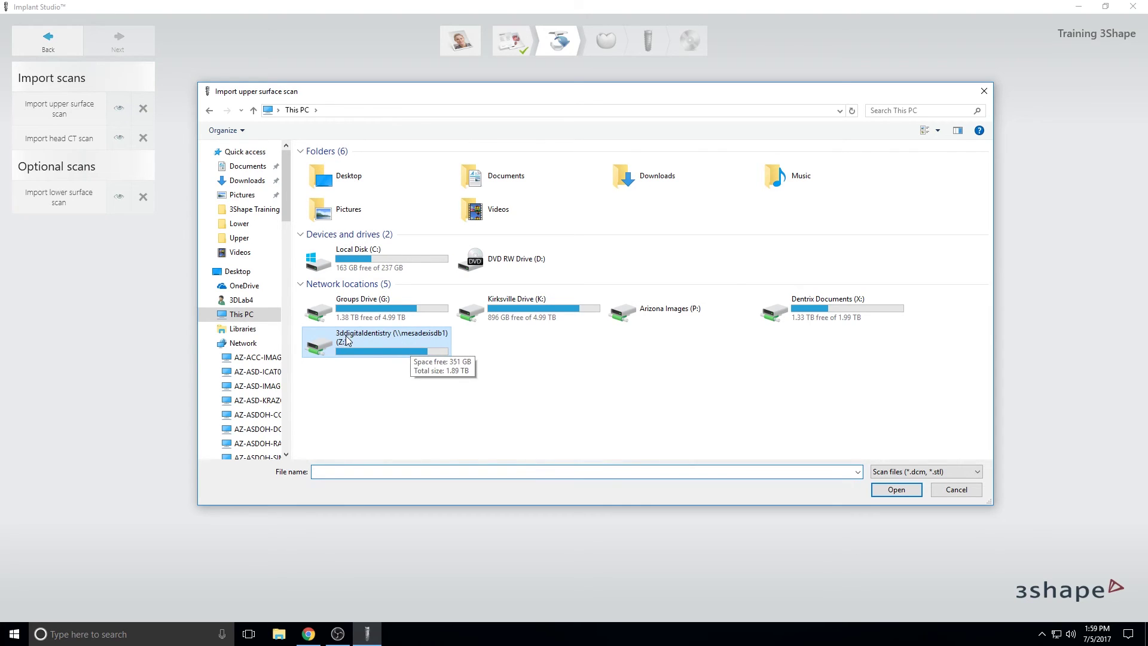
pyautogui.doubleClick(425, 345)
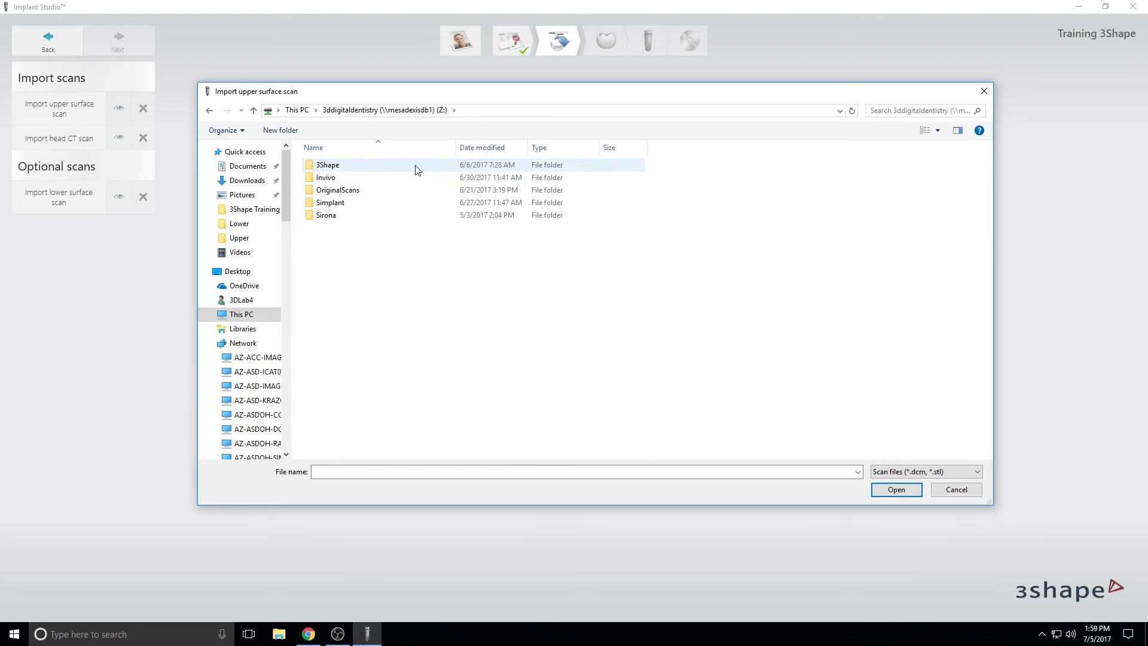
pyautogui.doubleClick(358, 167)
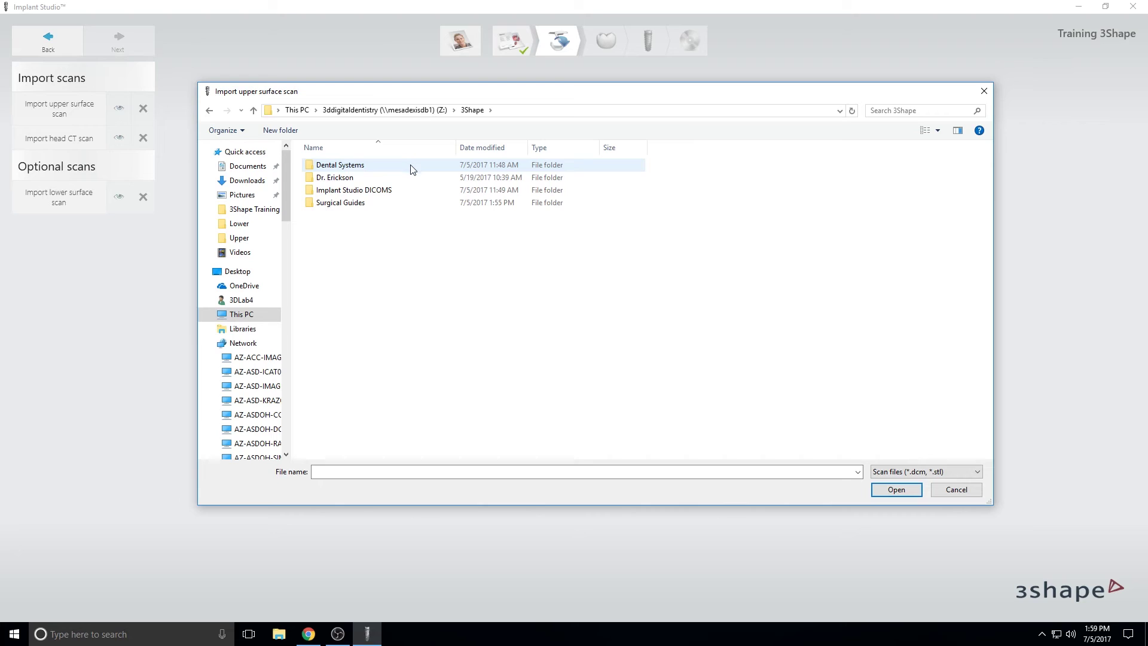
pyautogui.doubleClick(342, 170)
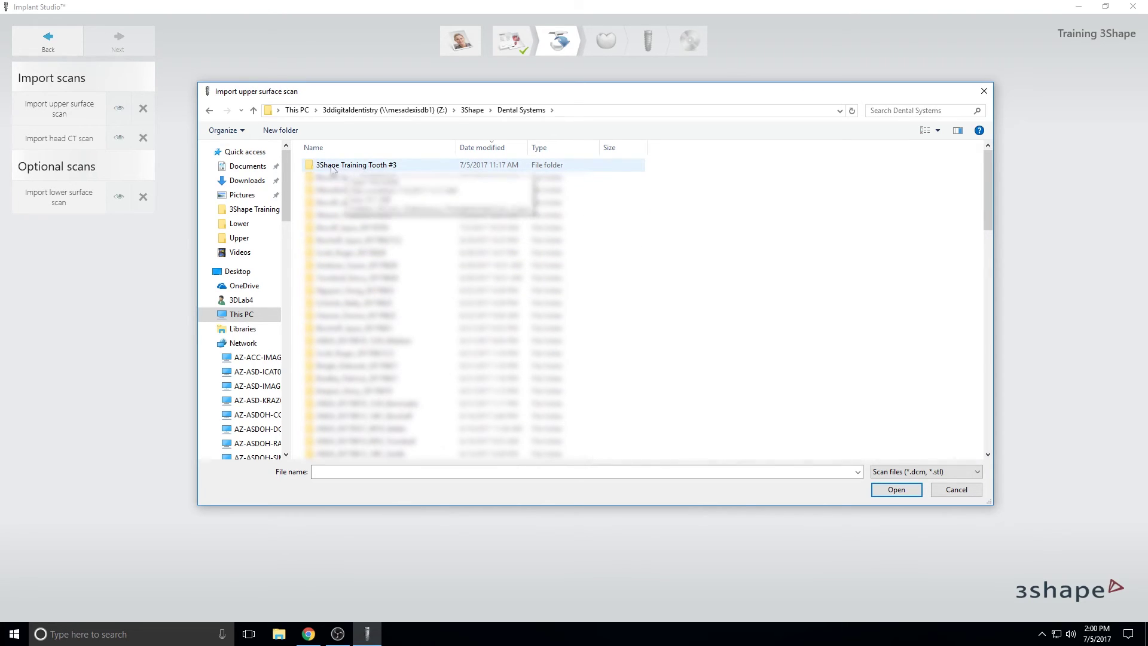
pyautogui.doubleClick(364, 165)
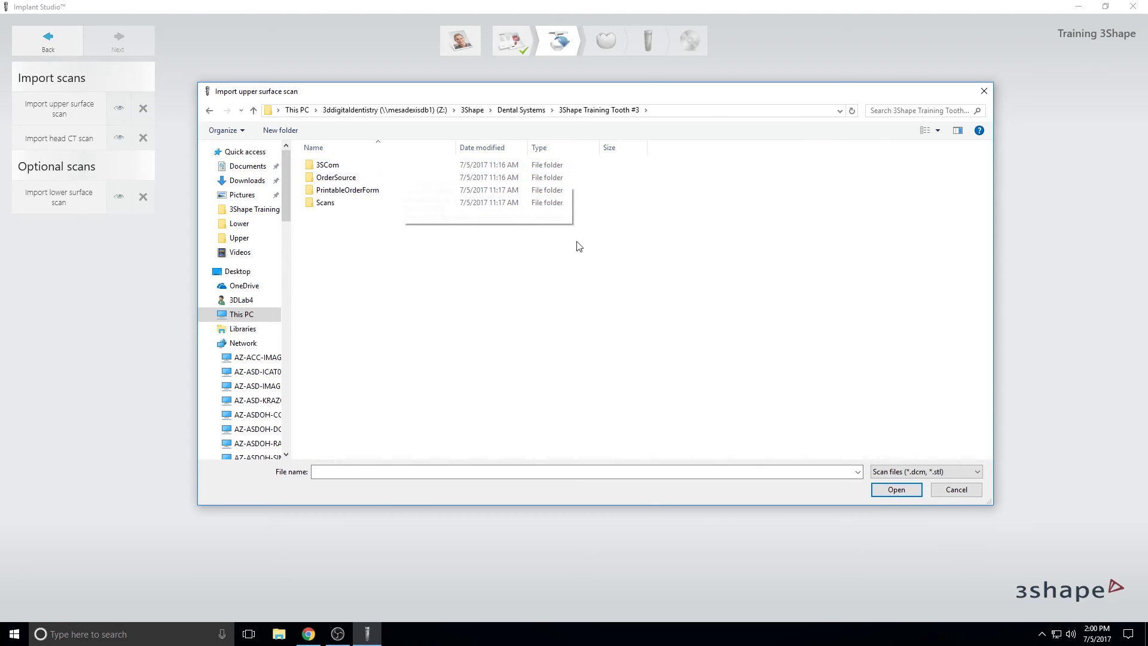
pyautogui.doubleClick(325, 202)
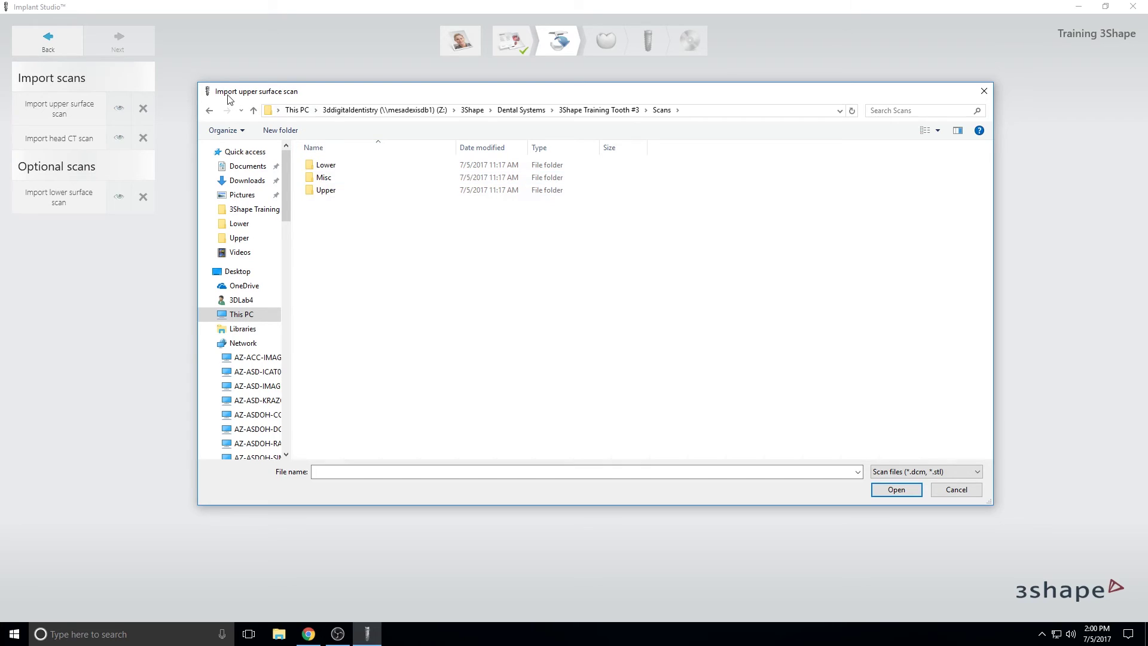
pyautogui.doubleClick(326, 189)
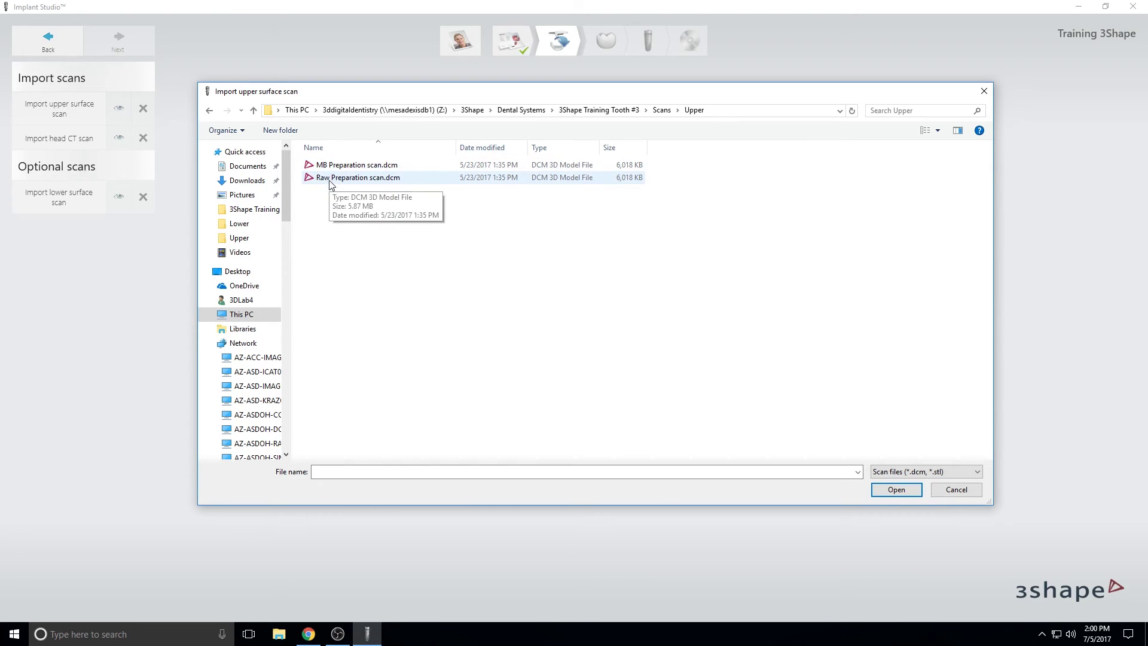
pyautogui.doubleClick(375, 178)
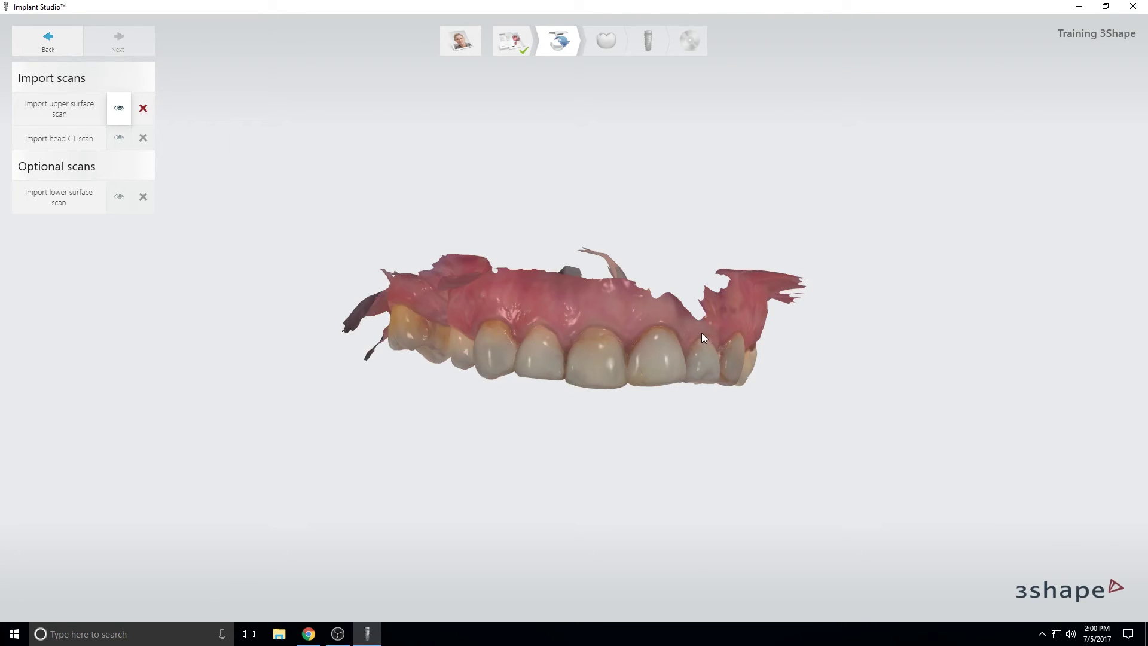
pyautogui.moveTo(639, 389); pyautogui.dragTo(751, 364, button='right')
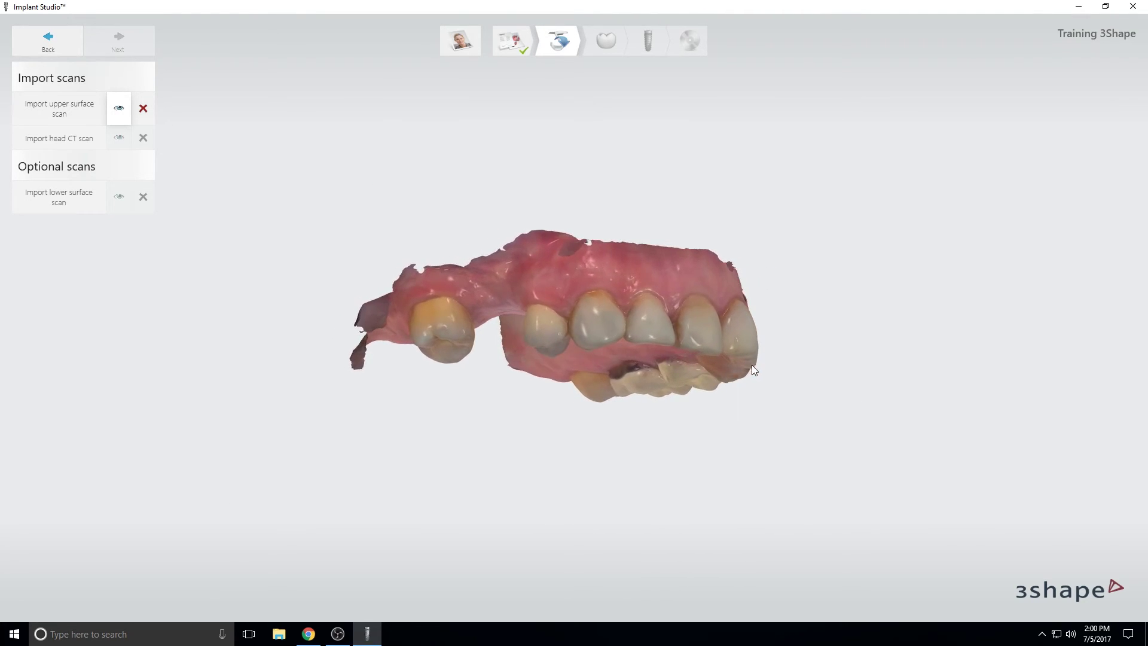
# - Import the lower surface scan from Raw Preparation scan.dcm in the case's Scans, Lower folder
pyautogui.click(52, 205)
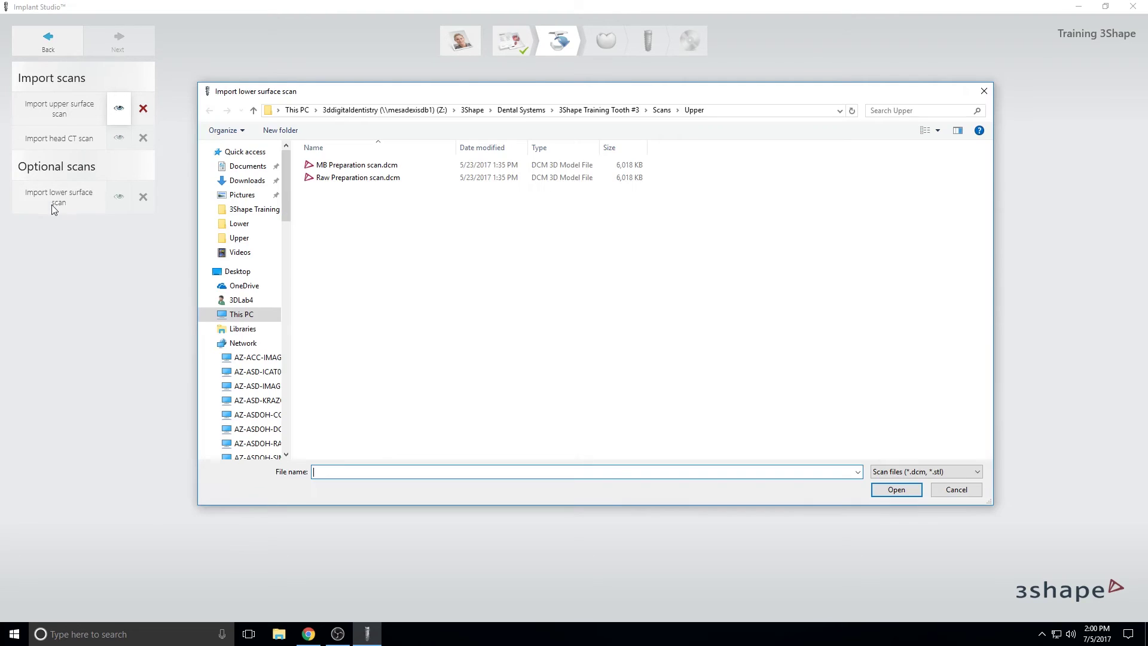
pyautogui.click(254, 111)
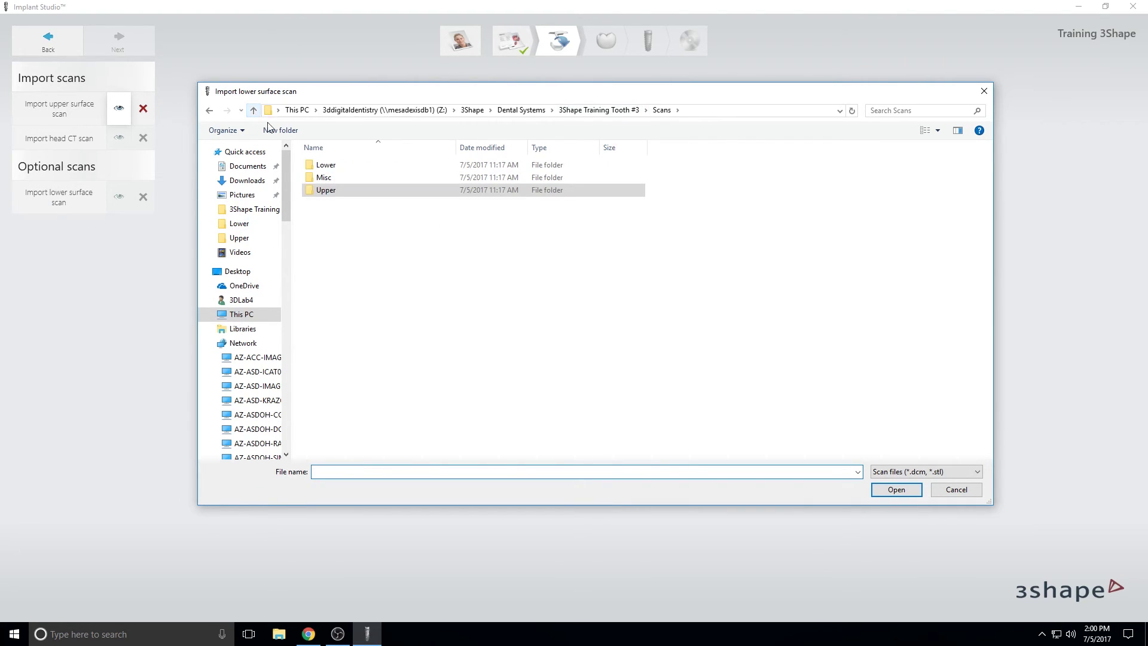
pyautogui.doubleClick(328, 168)
pyautogui.doubleClick(332, 177)
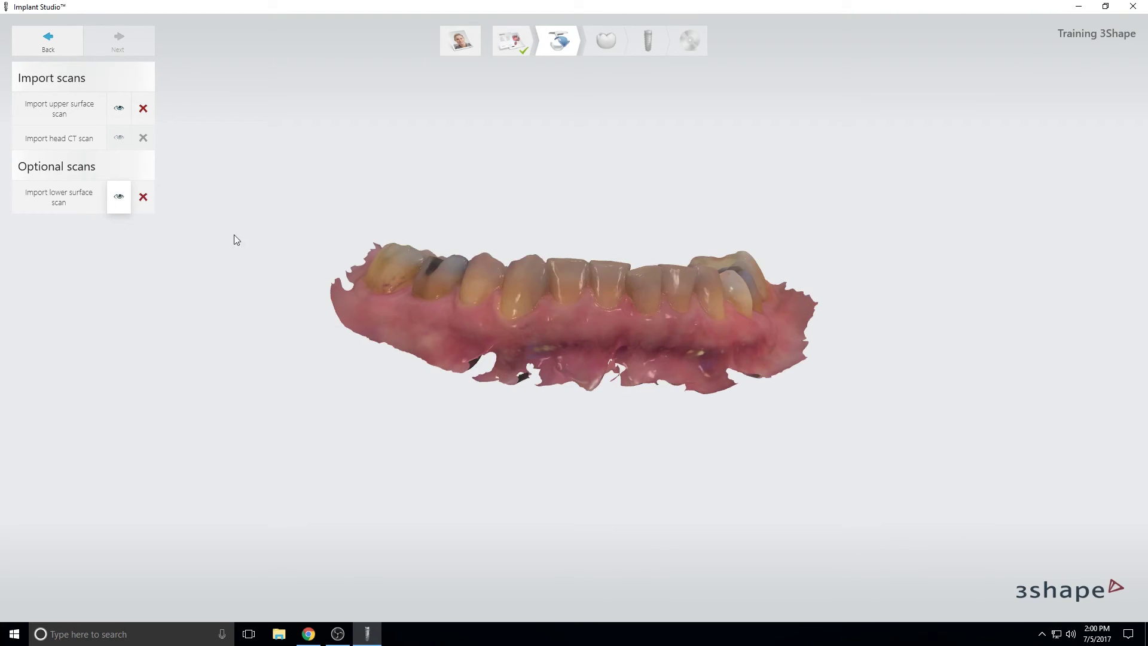
# - Load the head CT scan from 000.dcm in the 3Shape Training Tooth #3 folder under 3Shape, Implant Studio DICOMS
pyautogui.click(59, 138)
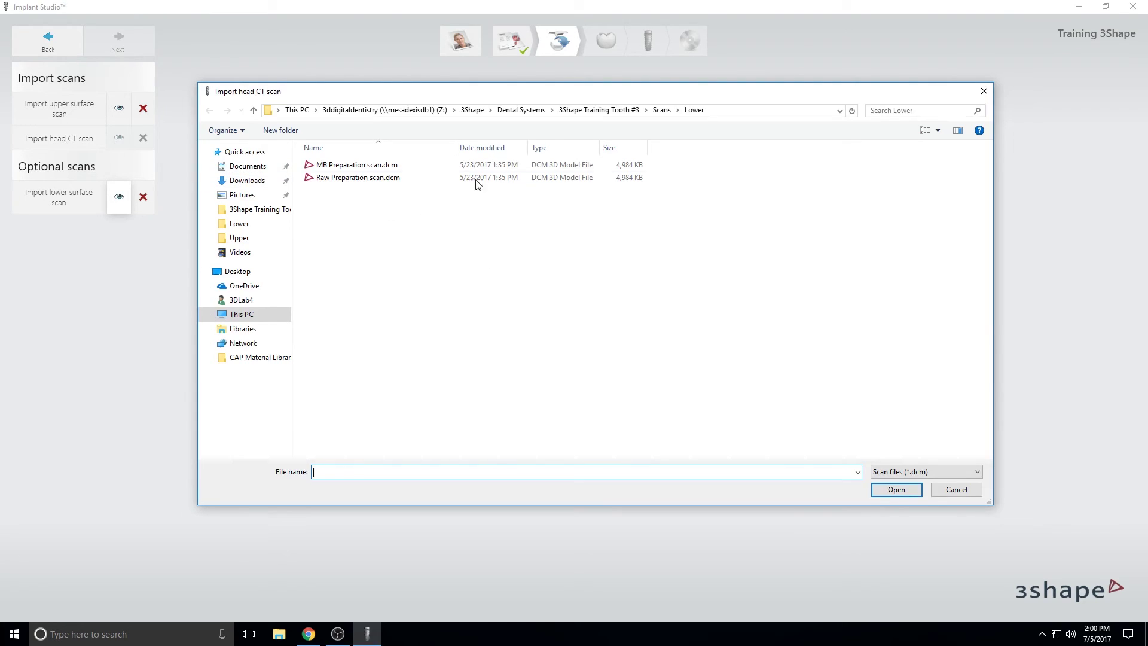
pyautogui.click(469, 110)
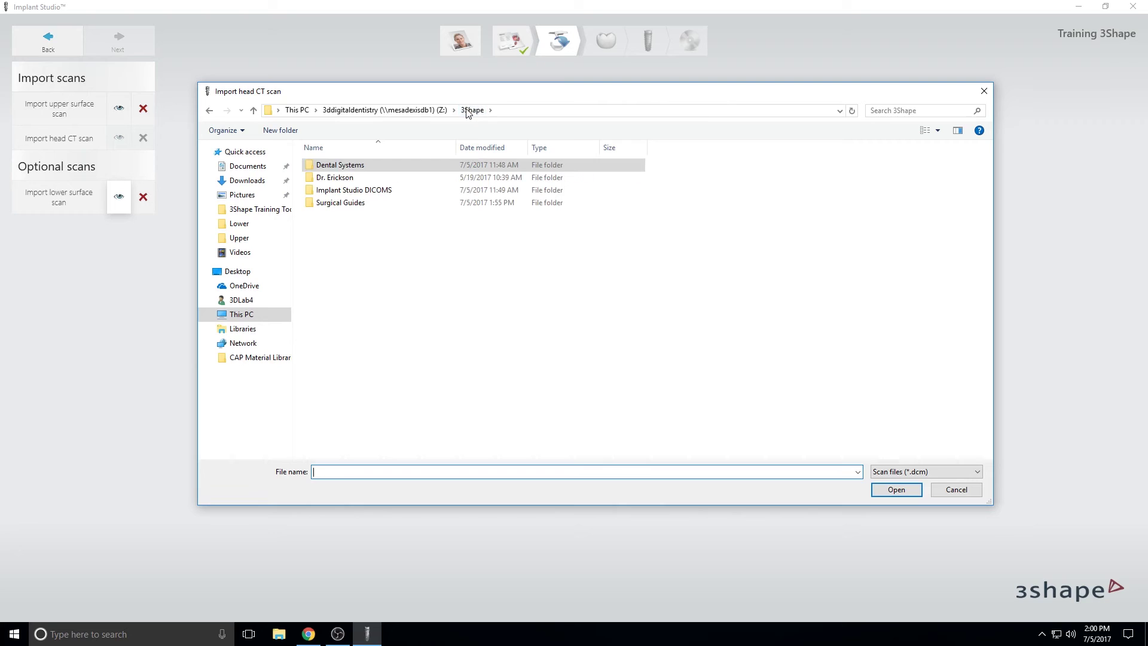
pyautogui.click(383, 192)
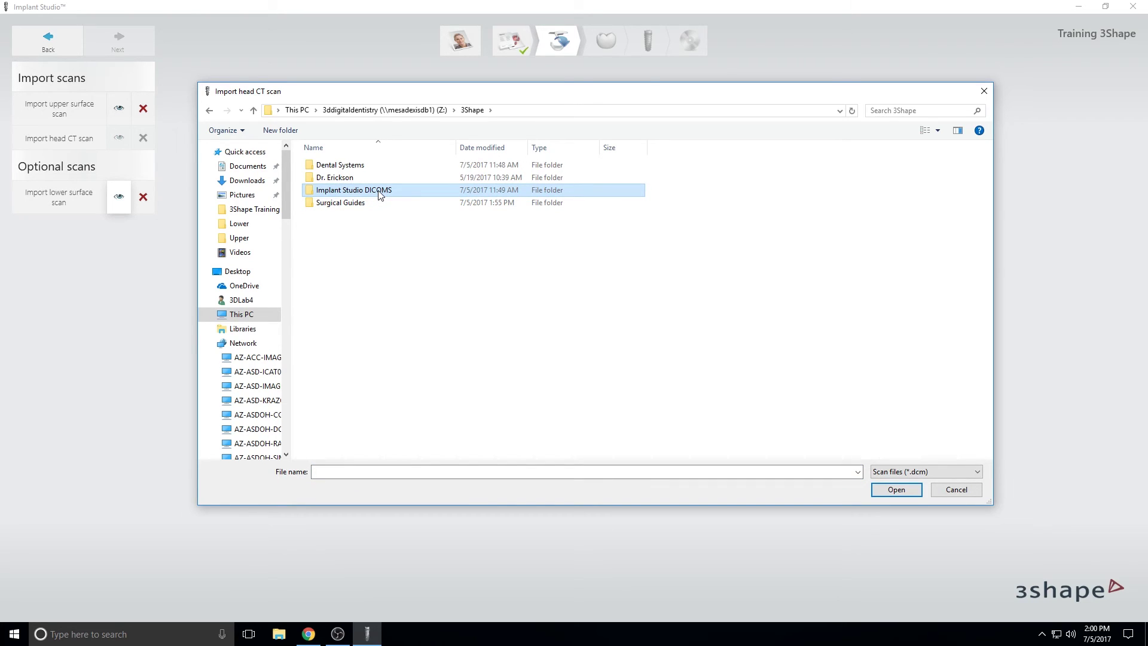
pyautogui.doubleClick(380, 192)
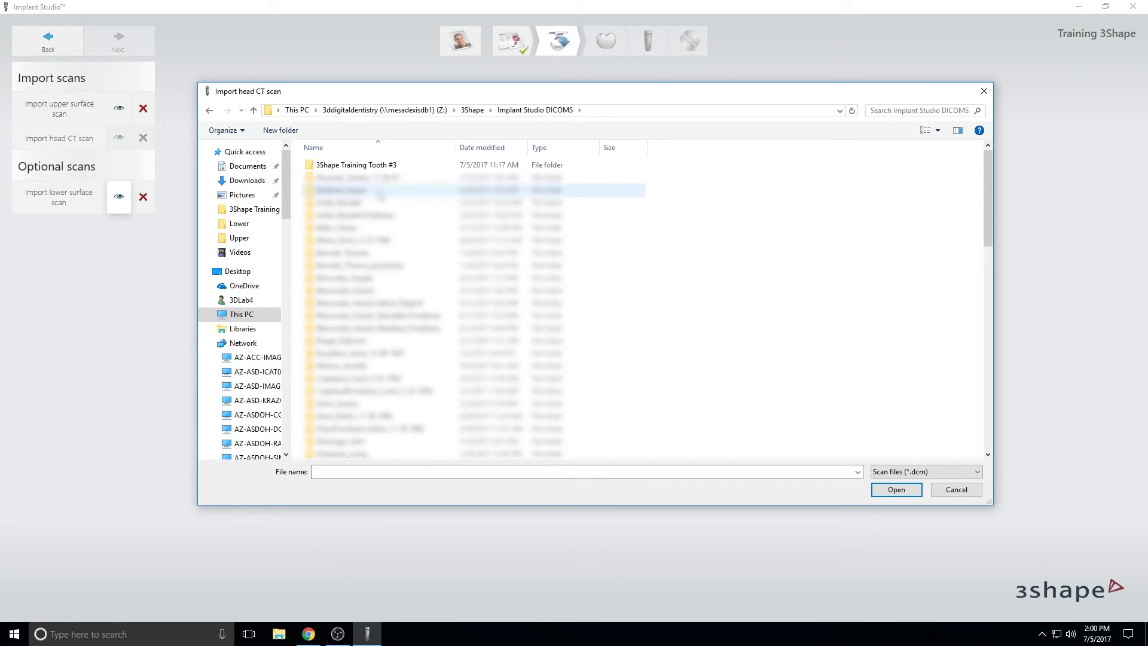
pyautogui.doubleClick(393, 166)
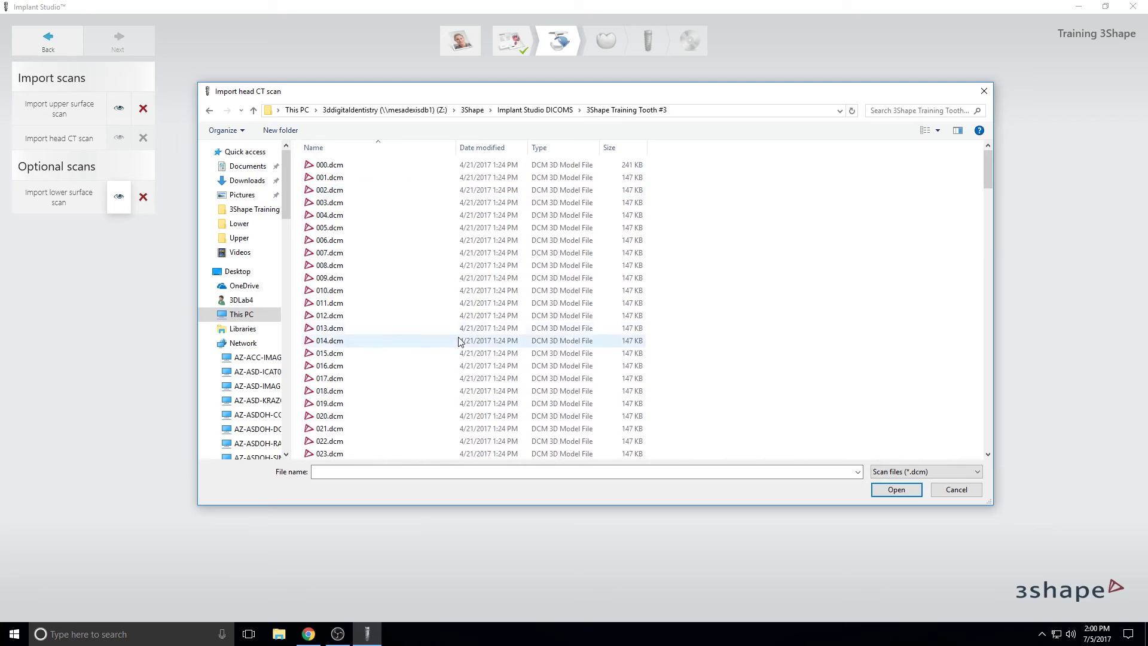
pyautogui.doubleClick(367, 169)
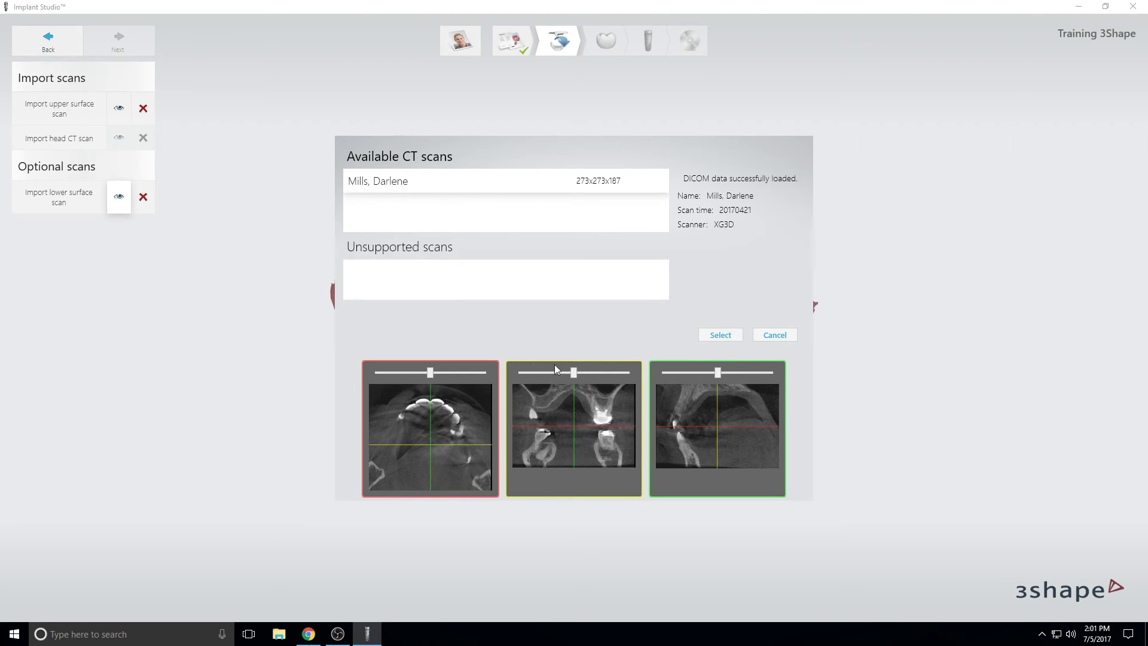
# - Check the axial slices of the available CT scan, and accept it as the head CT scan for the case
pyautogui.moveTo(431, 372)
pyautogui.mouseDown()
pyautogui.moveTo(462, 375)
pyautogui.moveTo(405, 371)
pyautogui.moveTo(464, 373)
pyautogui.moveTo(443, 371)
pyautogui.mouseUp()
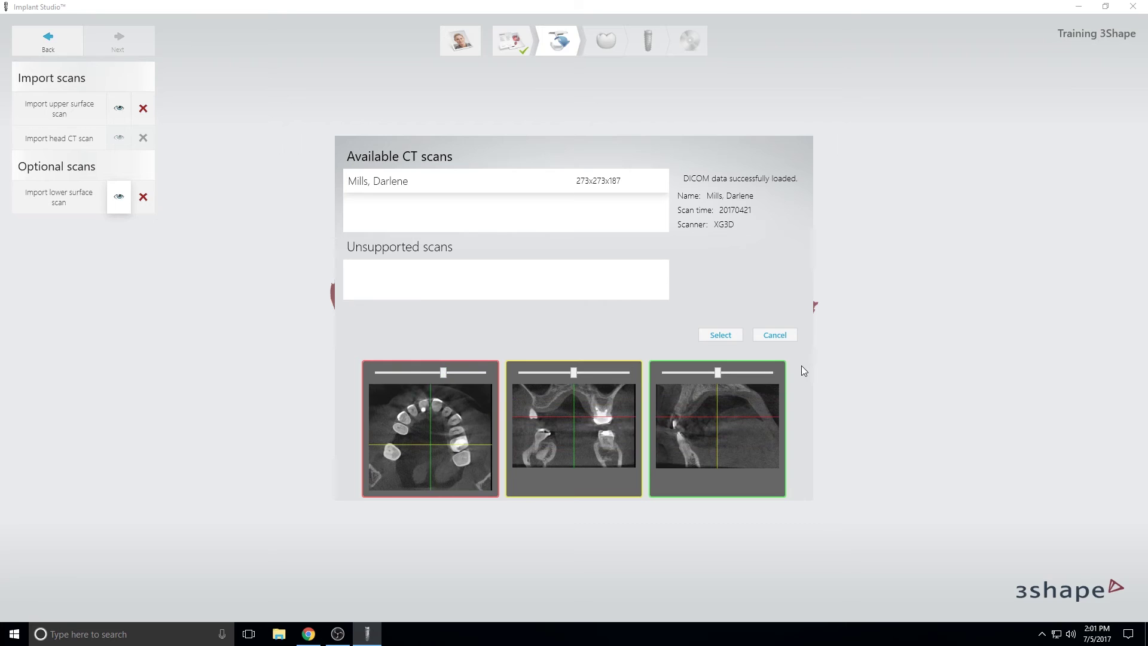
pyautogui.click(721, 335)
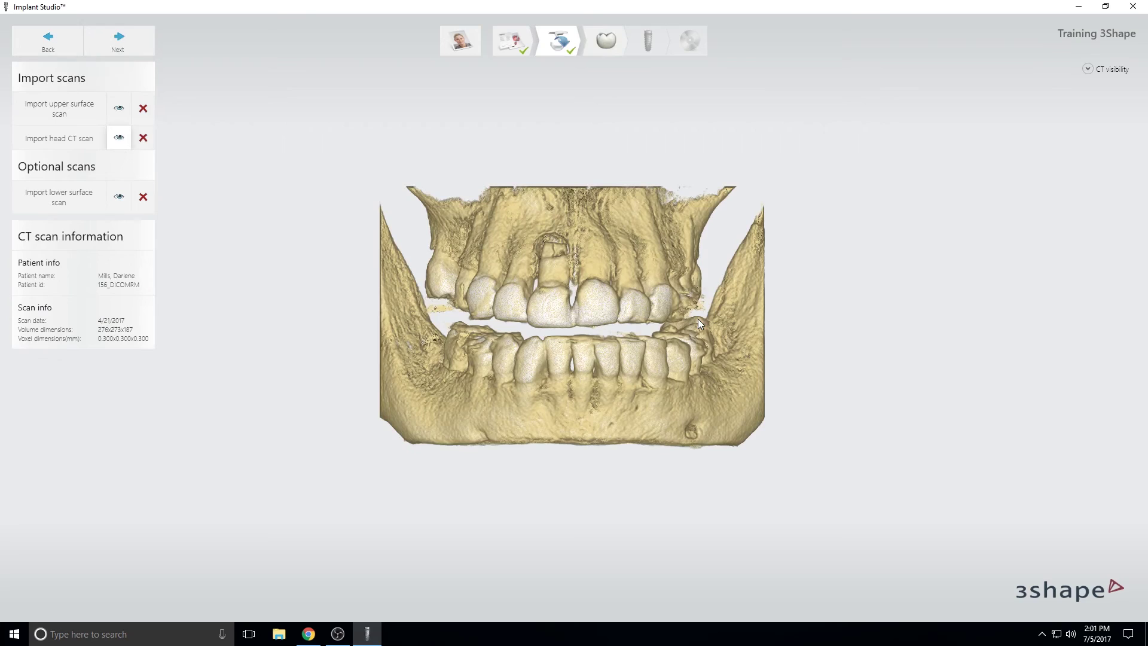
pyautogui.moveTo(638, 346); pyautogui.dragTo(546, 380, button='right')
pyautogui.scroll(2, 546, 380)
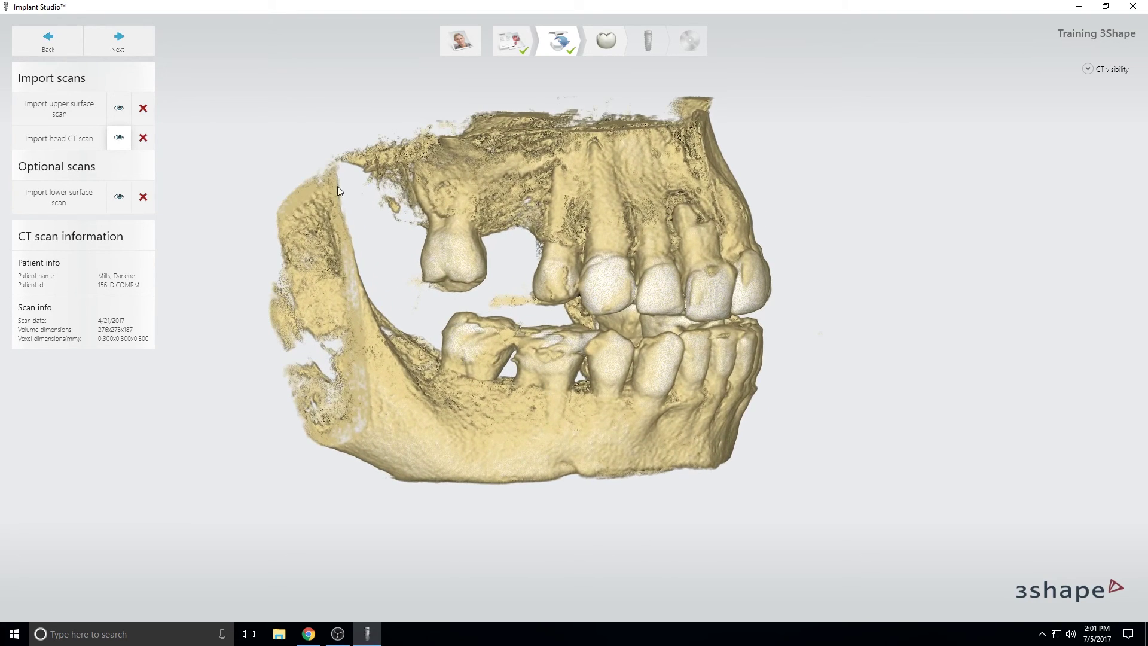
# - Proceed to the anatomy design and place the crown for tooth 3 in the gap between the upper molar and premolar
pyautogui.click(134, 42)
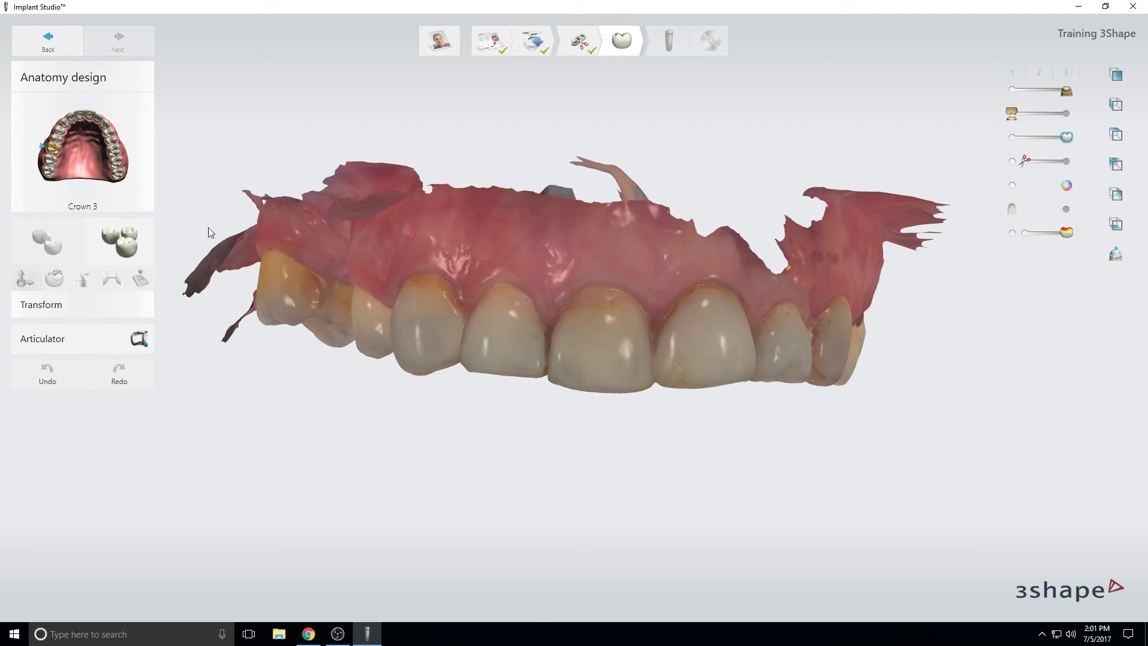
pyautogui.moveTo(321, 387); pyautogui.dragTo(354, 196, button='right')
pyautogui.moveTo(386, 202); pyautogui.dragTo(684, 217)
pyautogui.moveTo(684, 217); pyautogui.dragTo(380, 352, button='right')
pyautogui.moveTo(378, 348); pyautogui.dragTo(528, 232)
pyautogui.moveTo(528, 230); pyautogui.dragTo(648, 295, button='right')
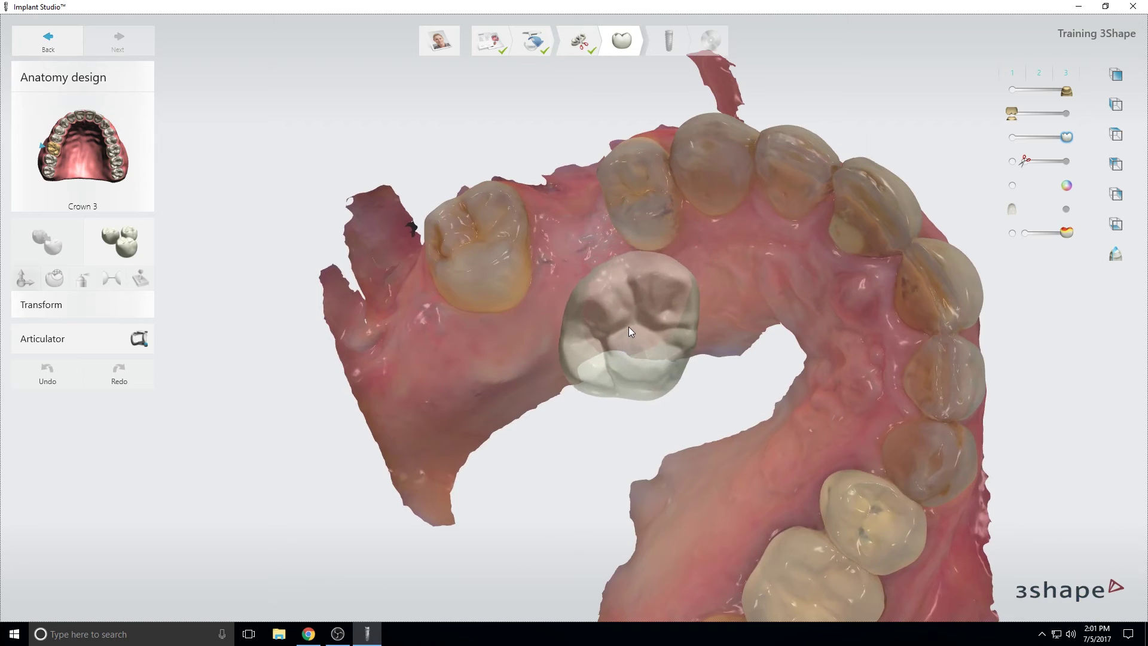
pyautogui.scroll(5, 629, 331)
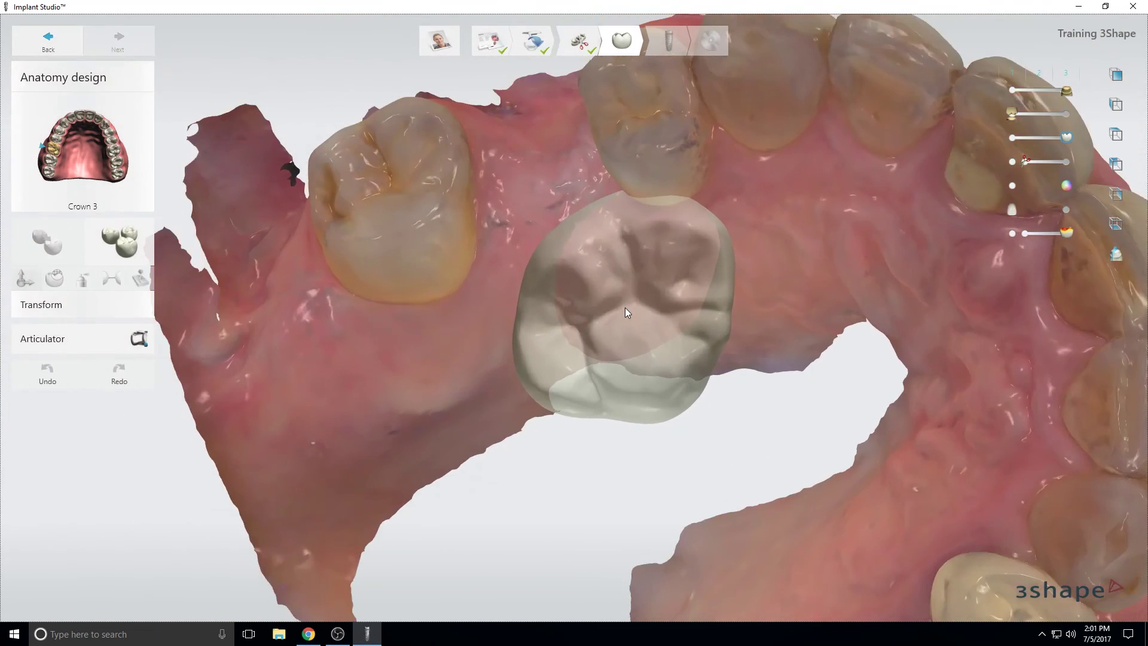
pyautogui.scroll(-5, 626, 308)
pyautogui.scroll(6, 625, 307)
pyautogui.scroll(-5, 625, 307)
pyautogui.moveTo(625, 307); pyautogui.dragTo(615, 354, button='right')
pyautogui.moveTo(668, 289); pyautogui.dragTo(637, 359, button='right')
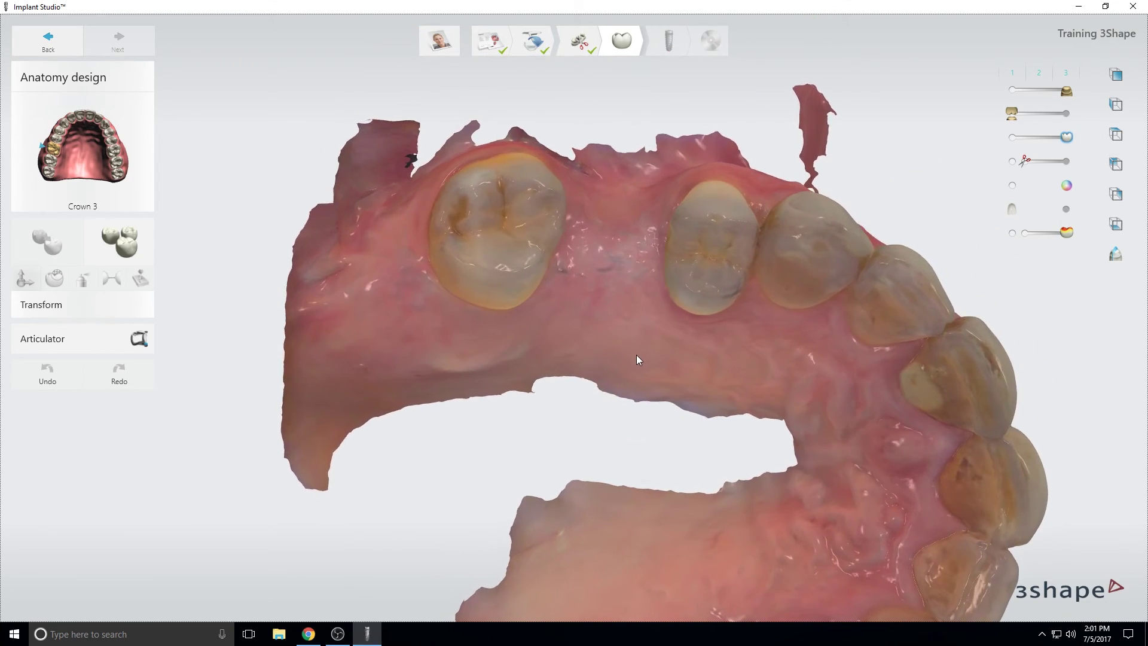
pyautogui.moveTo(620, 240); pyautogui.dragTo(618, 241)
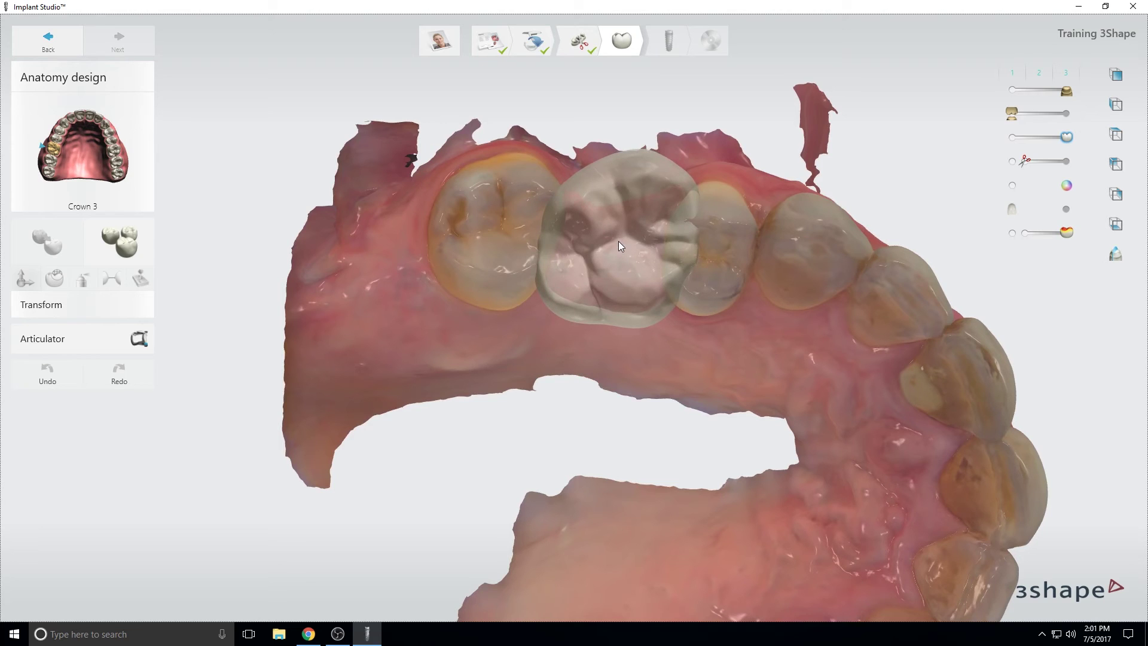
pyautogui.click(618, 242)
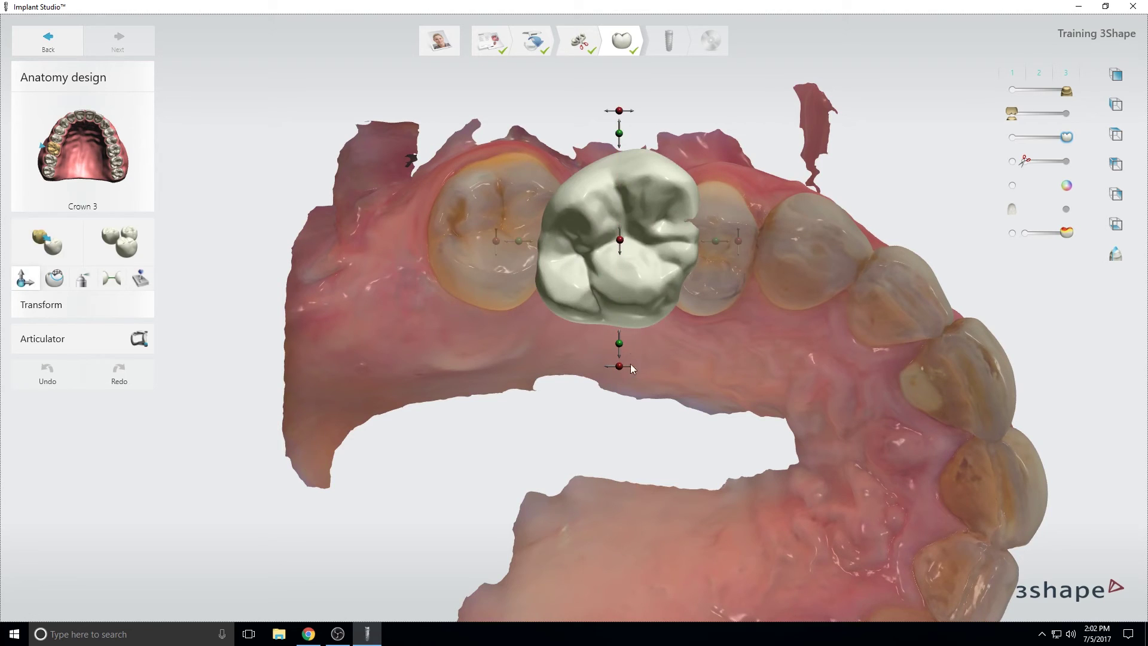
# - Scale the crown down on its palatal, distal and mesial sides so it fits between the neighboring teeth
pyautogui.moveTo(654, 437); pyautogui.dragTo(680, 443, button='right')
pyautogui.scroll(2, 656, 422)
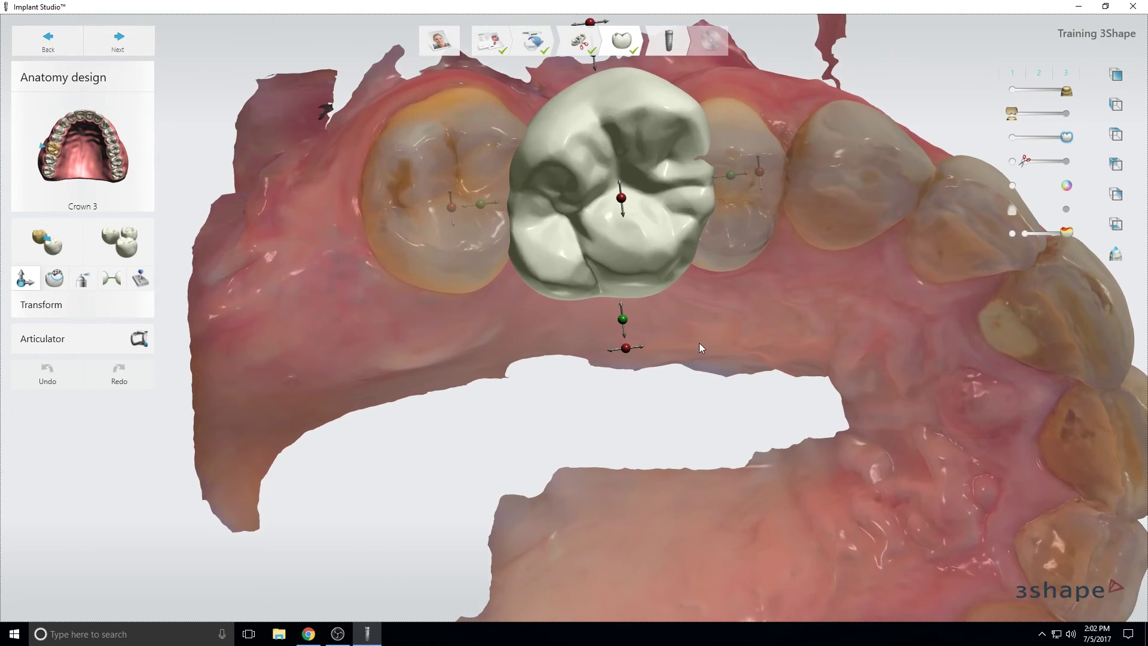
pyautogui.keyDown('ctrl'); pyautogui.moveTo(718, 300); pyautogui.dragTo(712, 400, button='right'); pyautogui.keyUp('ctrl')
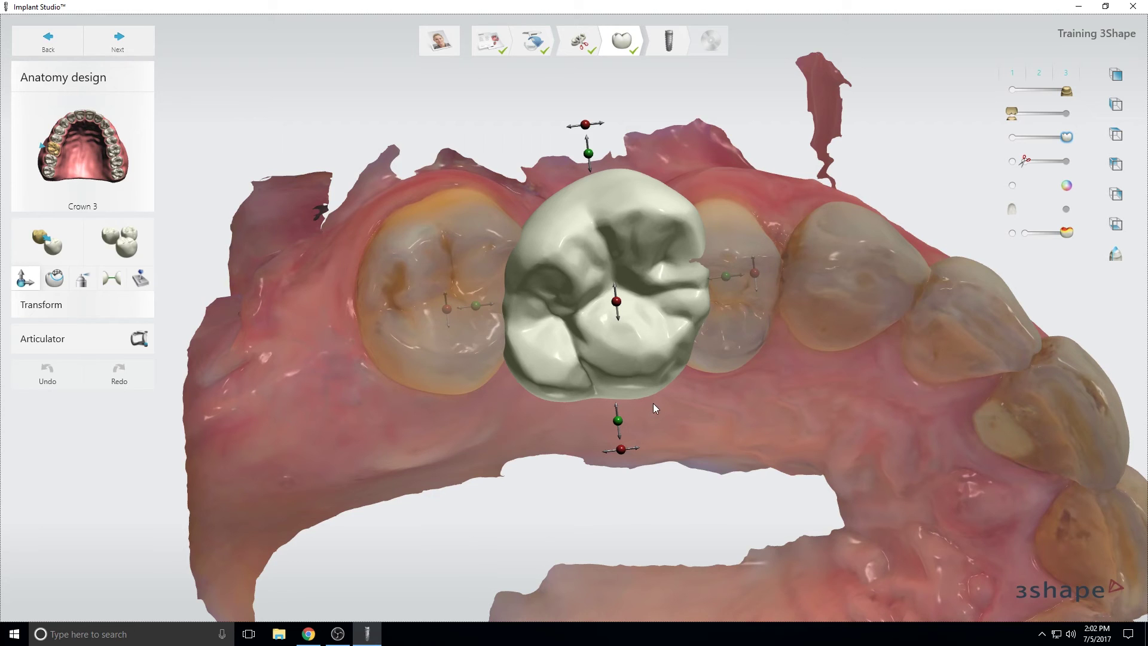
pyautogui.moveTo(659, 448)
pyautogui.mouseDown(button='right')
pyautogui.moveTo(656, 424)
pyautogui.moveTo(661, 444)
pyautogui.moveTo(680, 450)
pyautogui.mouseUp(button='right')
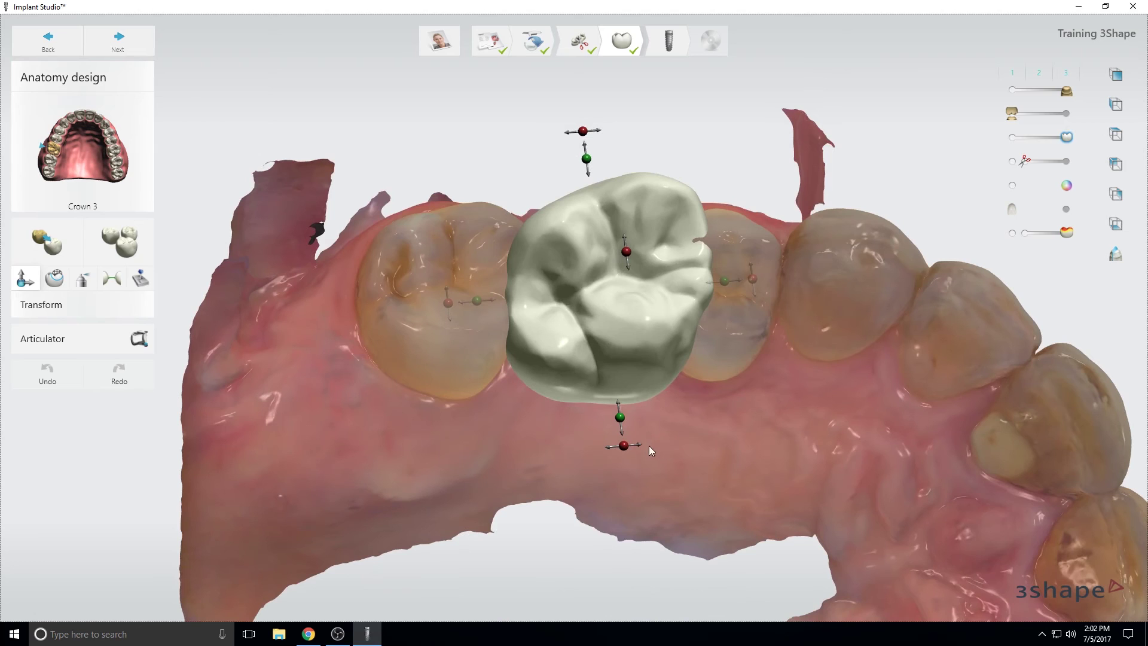
pyautogui.moveTo(621, 422); pyautogui.dragTo(620, 405)
pyautogui.moveTo(473, 290); pyautogui.dragTo(498, 289)
pyautogui.moveTo(723, 272); pyautogui.dragTo(691, 280)
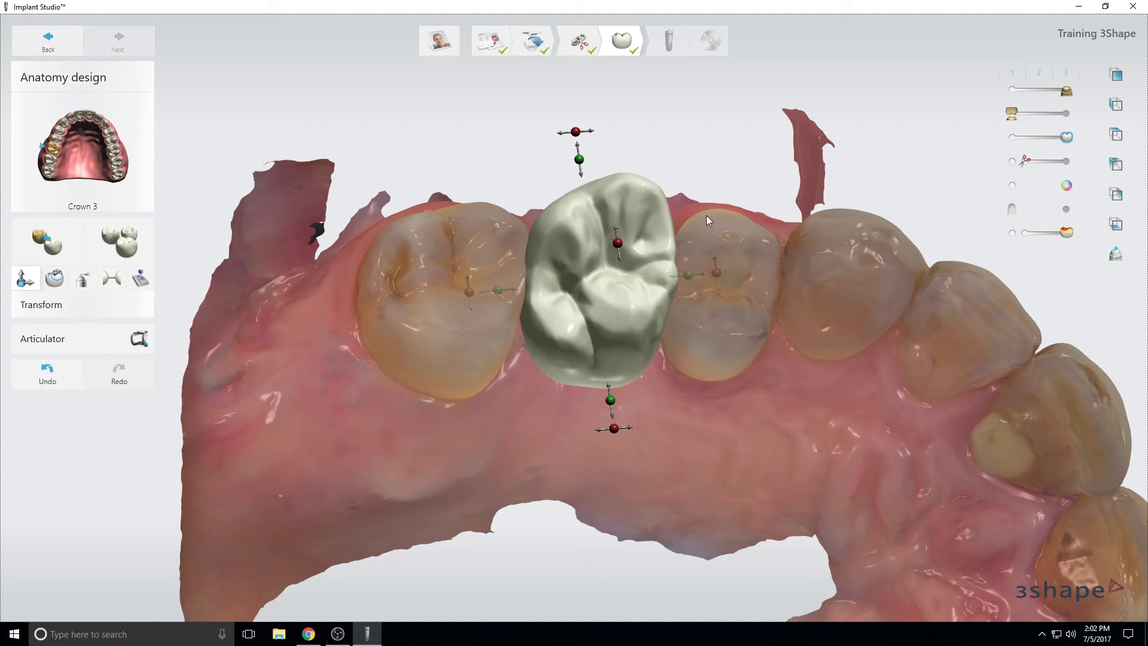
# - Pull in the crown's buccal side toward the arch line and fine-tune its mesial and palatal extents
pyautogui.moveTo(707, 214); pyautogui.dragTo(633, 183, button='right')
pyautogui.moveTo(579, 154); pyautogui.dragTo(584, 184)
pyautogui.moveTo(691, 282); pyautogui.dragTo(686, 282)
pyautogui.moveTo(608, 402)
pyautogui.mouseDown()
pyautogui.moveTo(608, 457)
pyautogui.moveTo(611, 400)
pyautogui.mouseUp()
pyautogui.moveTo(580, 181); pyautogui.dragTo(580, 179)
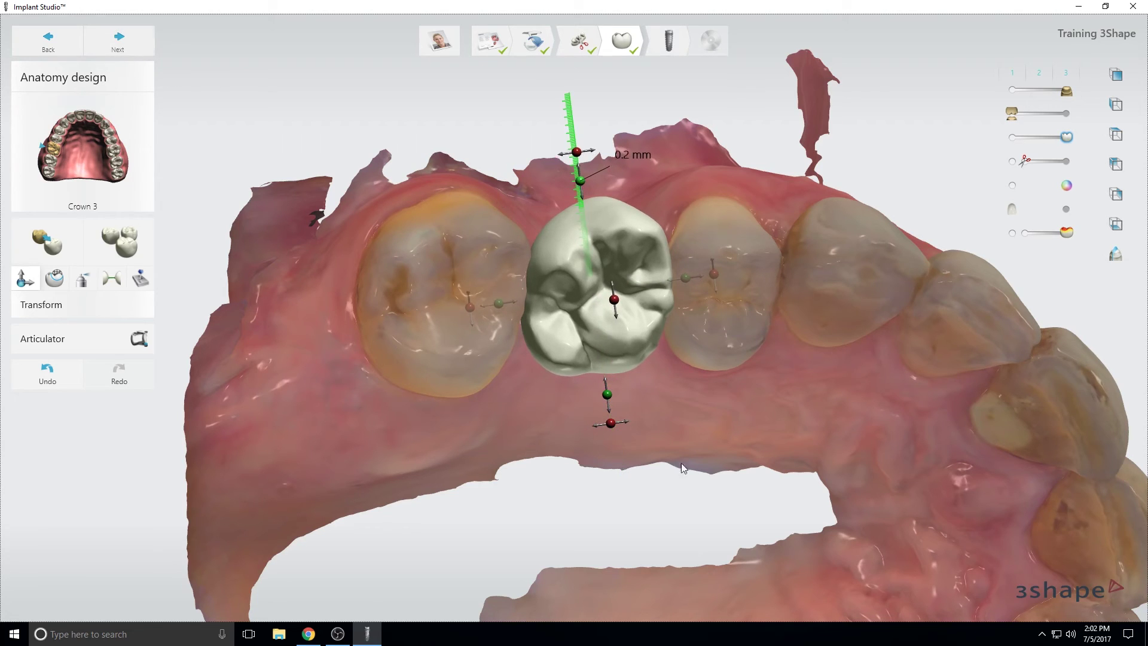
# - Rotate the crown slightly and shift it to line up with the molar and premolar
pyautogui.moveTo(714, 435); pyautogui.dragTo(691, 415, button='right')
pyautogui.moveTo(719, 279); pyautogui.dragTo(719, 290)
pyautogui.moveTo(604, 324); pyautogui.dragTo(607, 324)
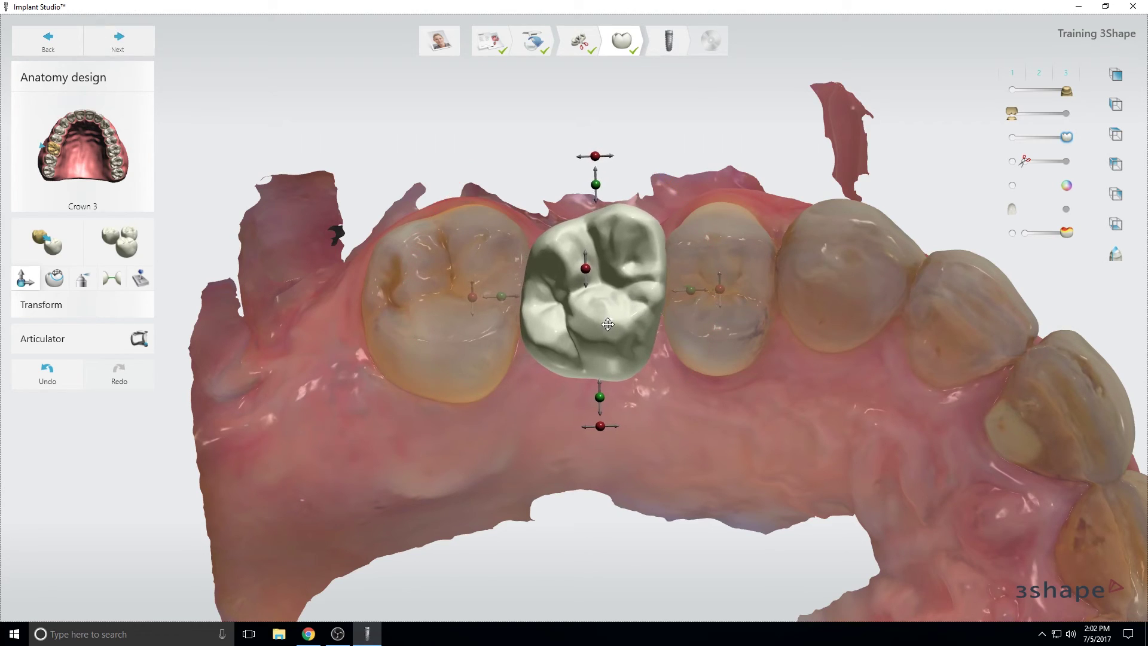
# - Reduce the crown's occlusal height to suit the adjacent teeth and bring its buccal cusp inward by about 0.9 mm
pyautogui.moveTo(590, 553); pyautogui.dragTo(795, 497, button='right')
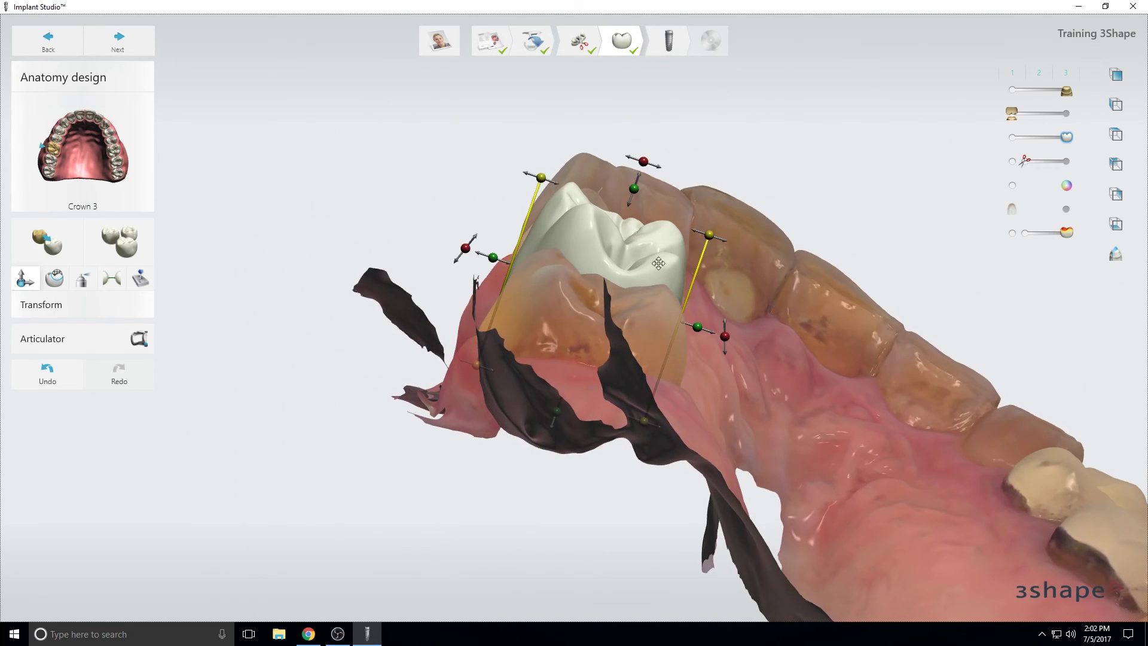
pyautogui.moveTo(635, 193); pyautogui.dragTo(623, 221)
pyautogui.moveTo(752, 566); pyautogui.dragTo(673, 339, button='right')
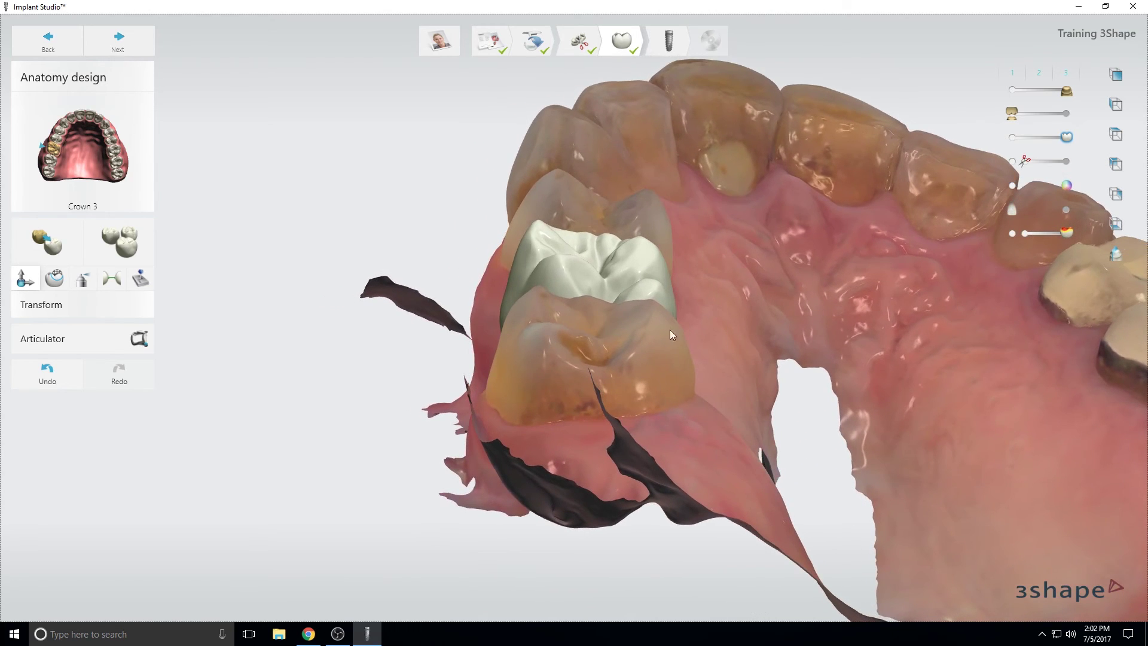
pyautogui.moveTo(670, 423); pyautogui.dragTo(654, 379, button='right')
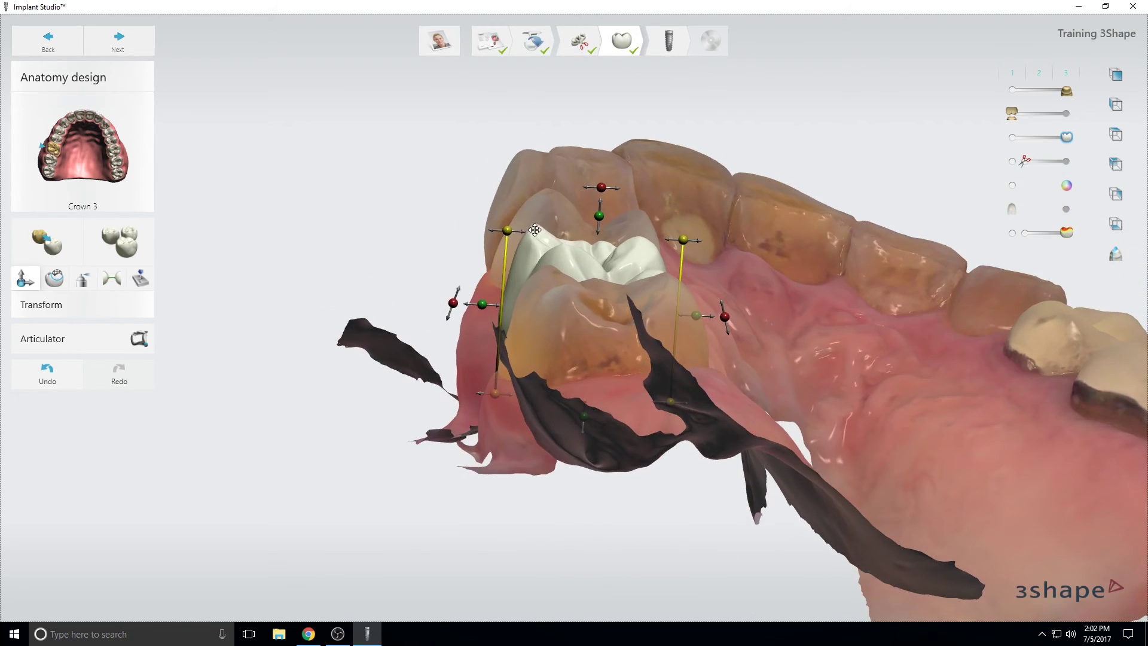
pyautogui.moveTo(510, 235); pyautogui.dragTo(522, 235)
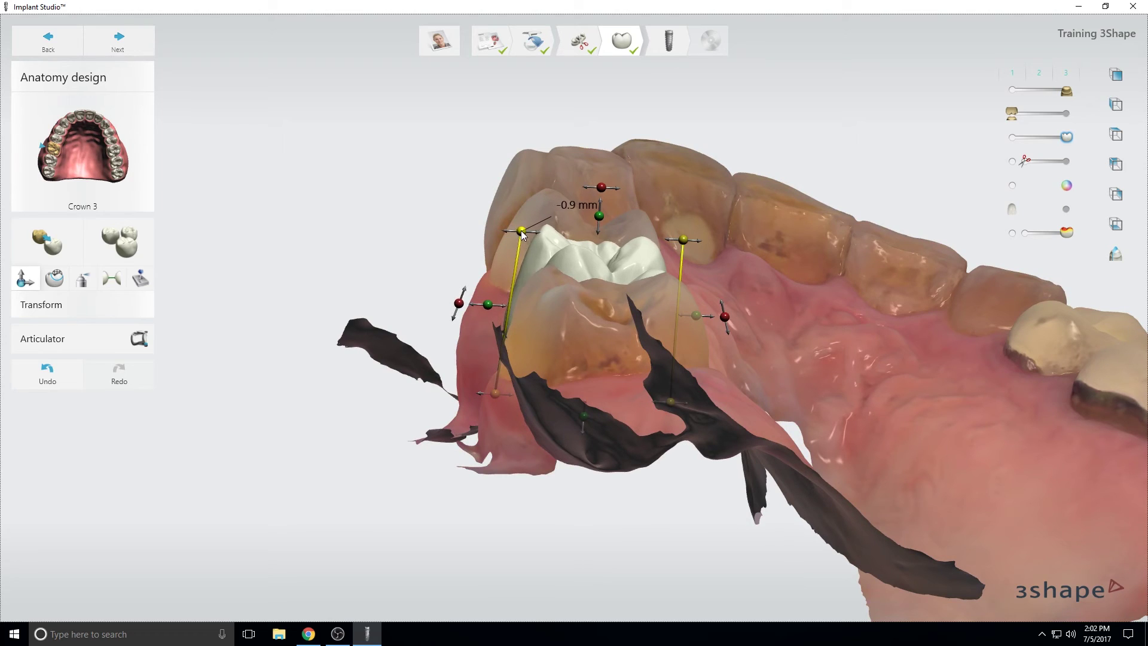
pyautogui.moveTo(458, 303); pyautogui.dragTo(457, 304)
# - Widen the crown's buccal side by about 1.1 mm
pyautogui.moveTo(660, 326); pyautogui.dragTo(578, 255, button='right')
pyautogui.moveTo(488, 306); pyautogui.dragTo(473, 305)
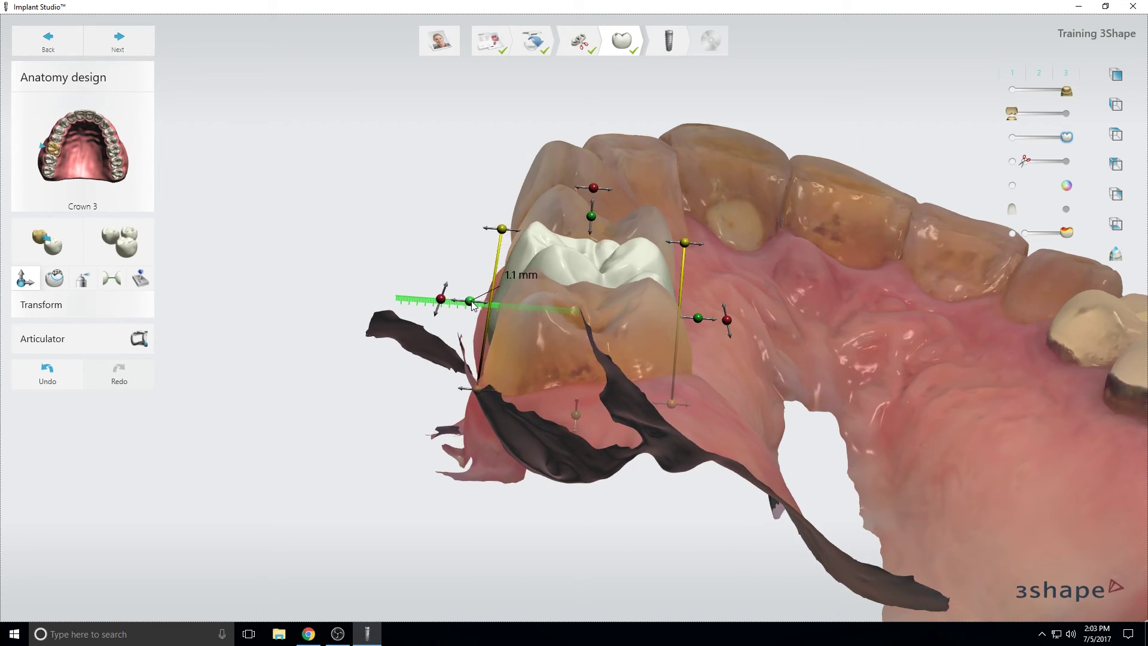
pyautogui.moveTo(643, 328); pyautogui.dragTo(591, 327, button='right')
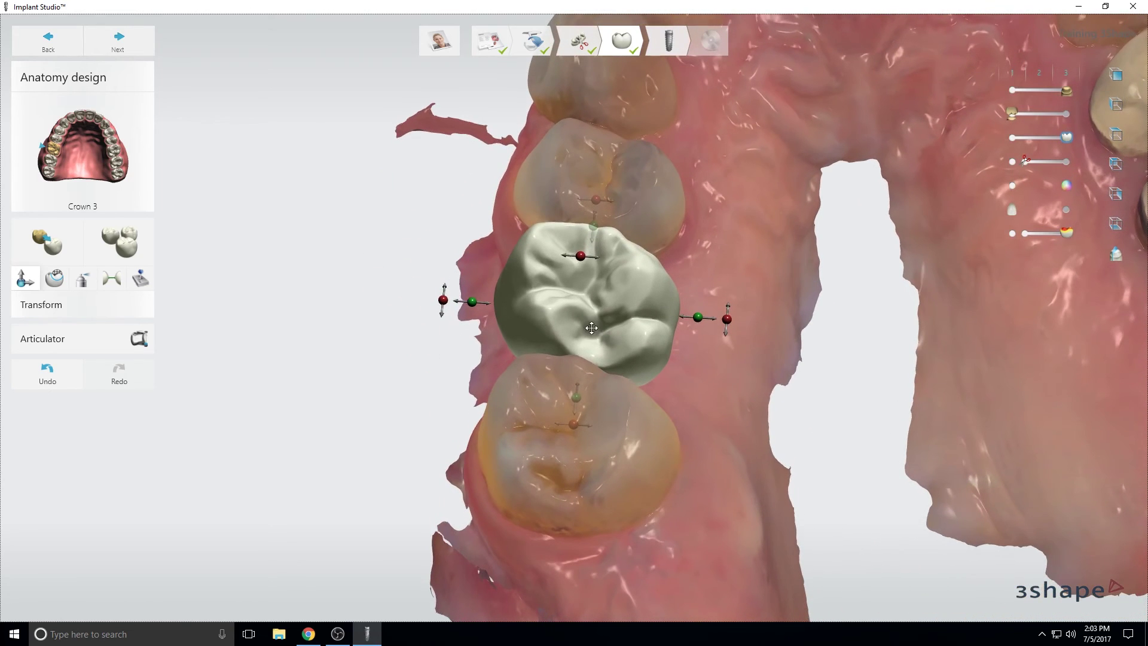
# - Rotate the crown within the arch in the occlusal view and slightly adjust its palatal cusp
pyautogui.moveTo(573, 425); pyautogui.dragTo(558, 426)
pyautogui.moveTo(586, 505); pyautogui.dragTo(629, 210, button='right')
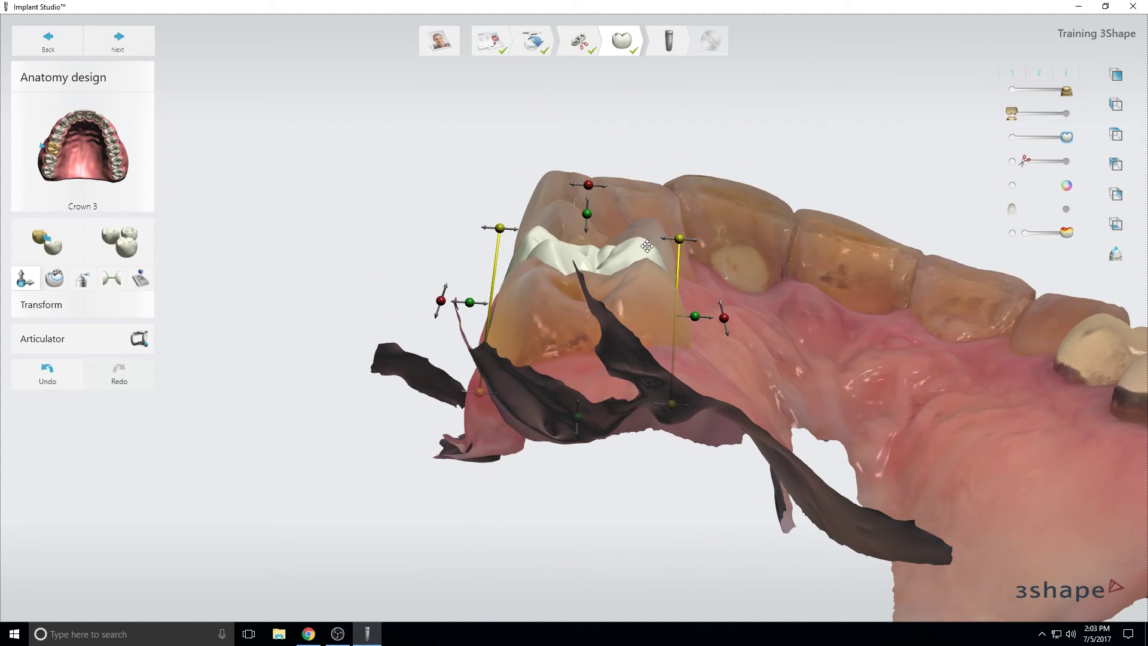
pyautogui.moveTo(686, 240); pyautogui.dragTo(688, 241)
pyautogui.moveTo(622, 307); pyautogui.dragTo(612, 400, button='right')
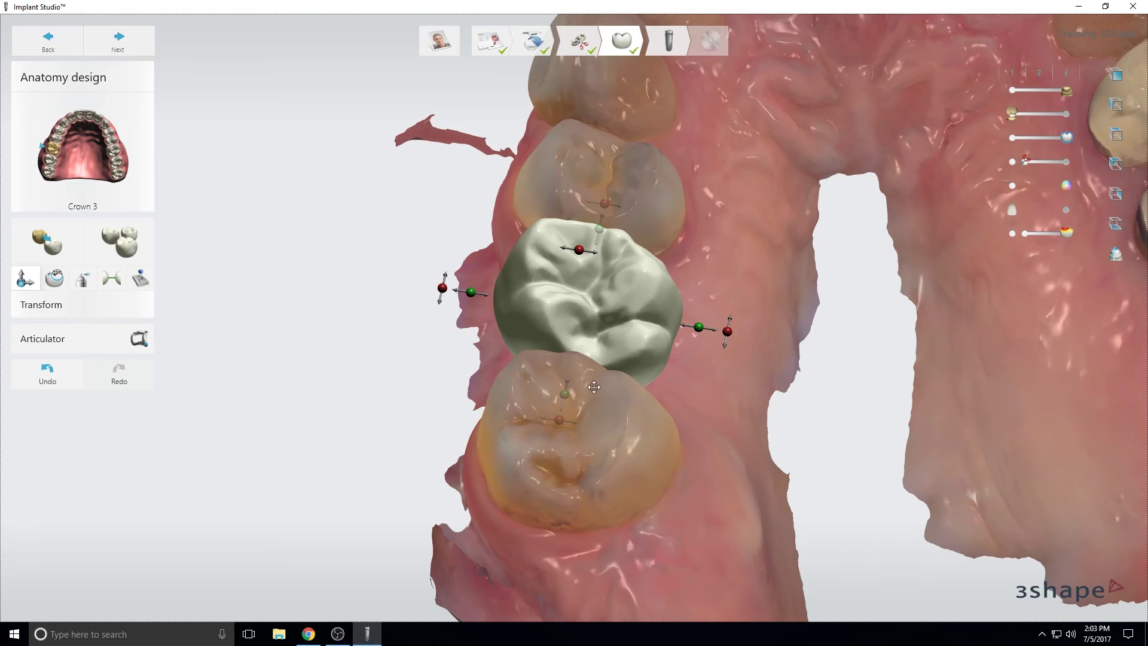
pyautogui.moveTo(594, 460)
pyautogui.mouseDown(button='right')
pyautogui.moveTo(587, 487)
pyautogui.moveTo(595, 468)
pyautogui.mouseUp(button='right')
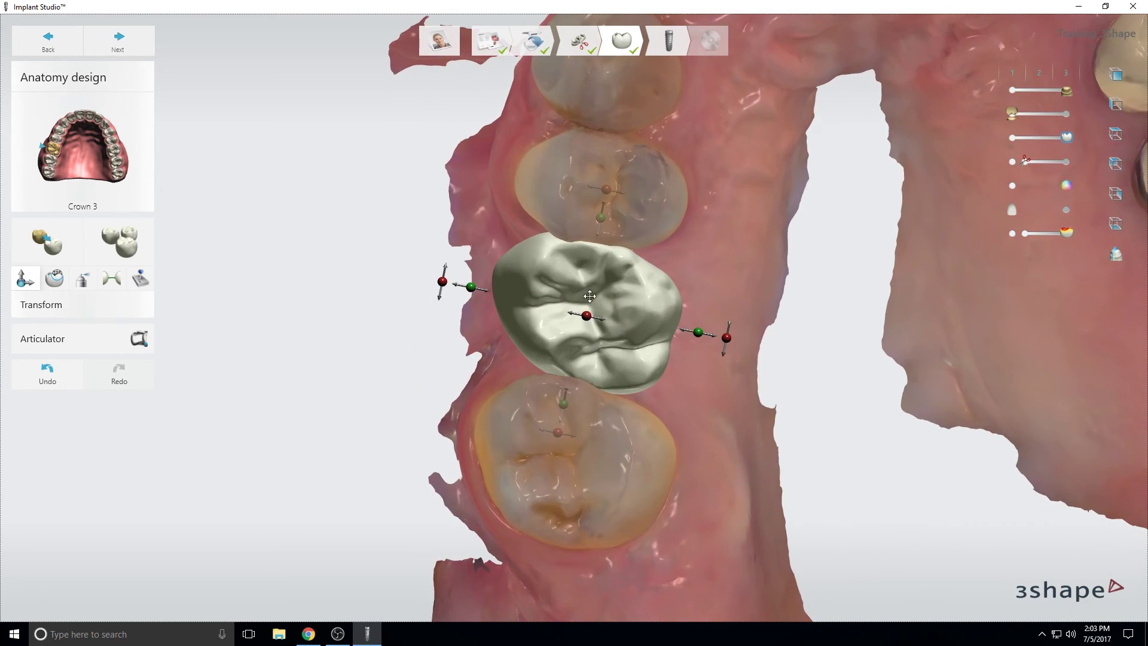
# - Fine-tune the crown's buccal extent relative to the neighboring teeth
pyautogui.moveTo(603, 313); pyautogui.dragTo(461, 453, button='right')
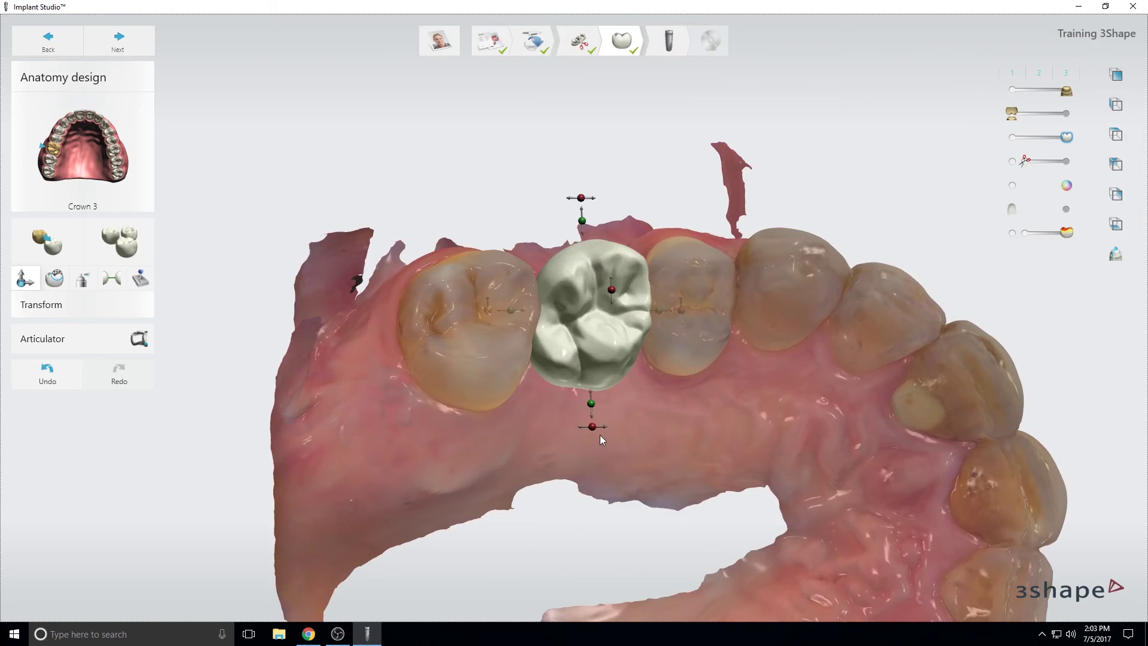
pyautogui.scroll(2, 600, 435)
pyautogui.moveTo(670, 373); pyautogui.dragTo(751, 493, button='right')
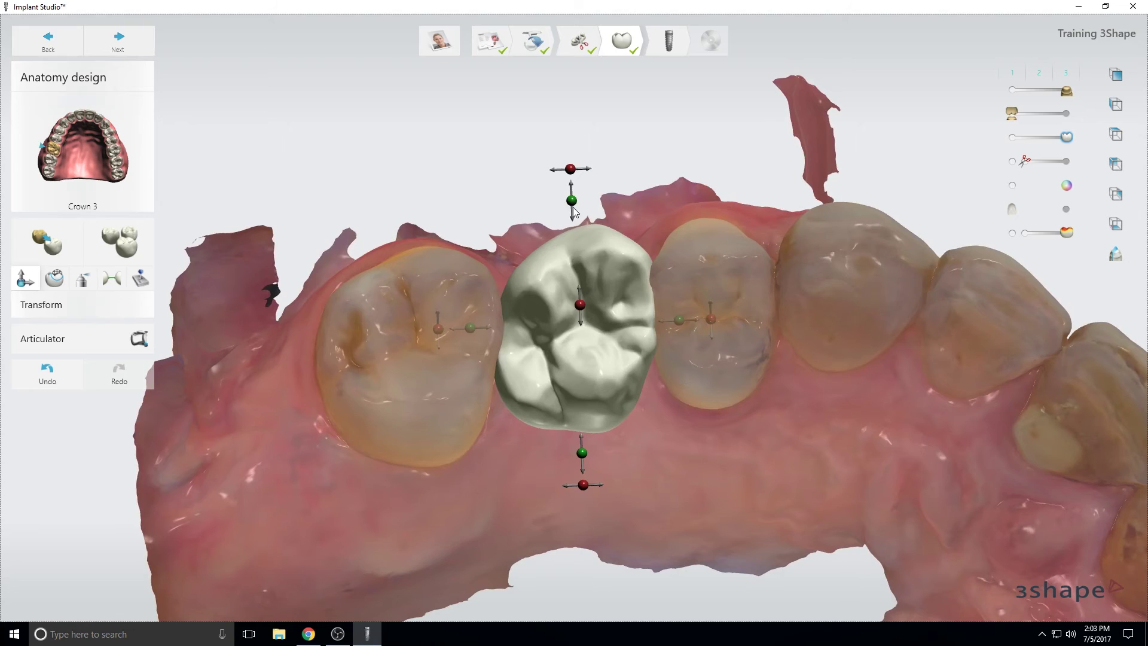
pyautogui.moveTo(571, 201); pyautogui.dragTo(571, 202)
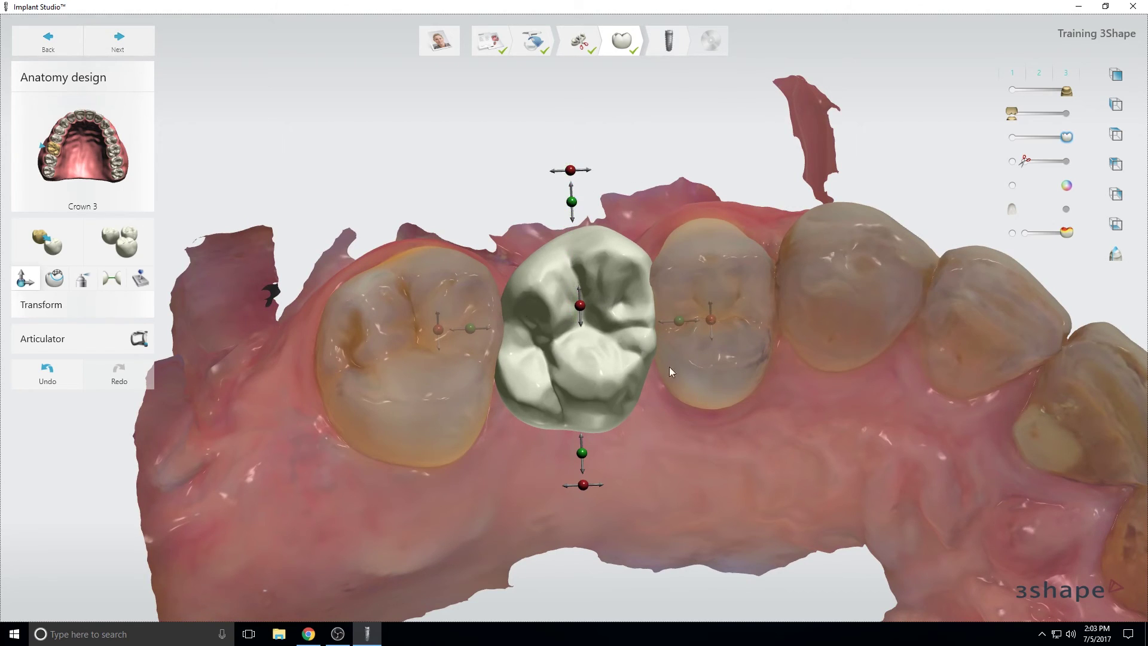
# - Display the lower surface scan together with the upper scan and crown to examine the crown's occlusion
pyautogui.moveTo(641, 488); pyautogui.dragTo(810, 489, button='right')
pyautogui.moveTo(841, 452); pyautogui.dragTo(665, 429, button='right')
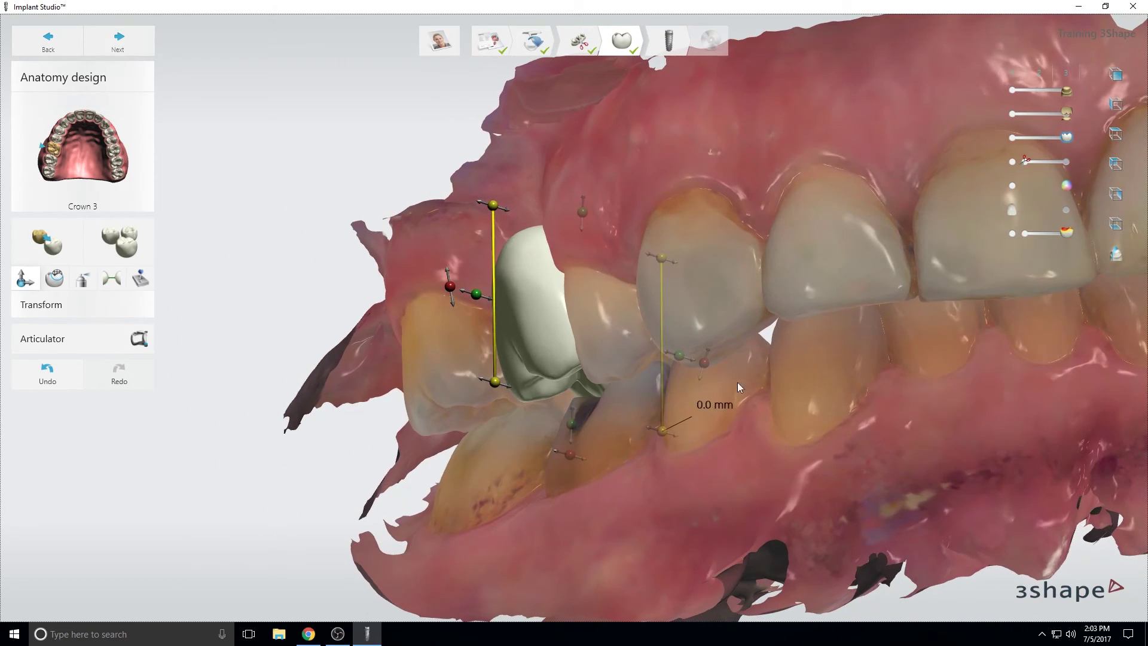
pyautogui.moveTo(1065, 116); pyautogui.dragTo(1073, 89)
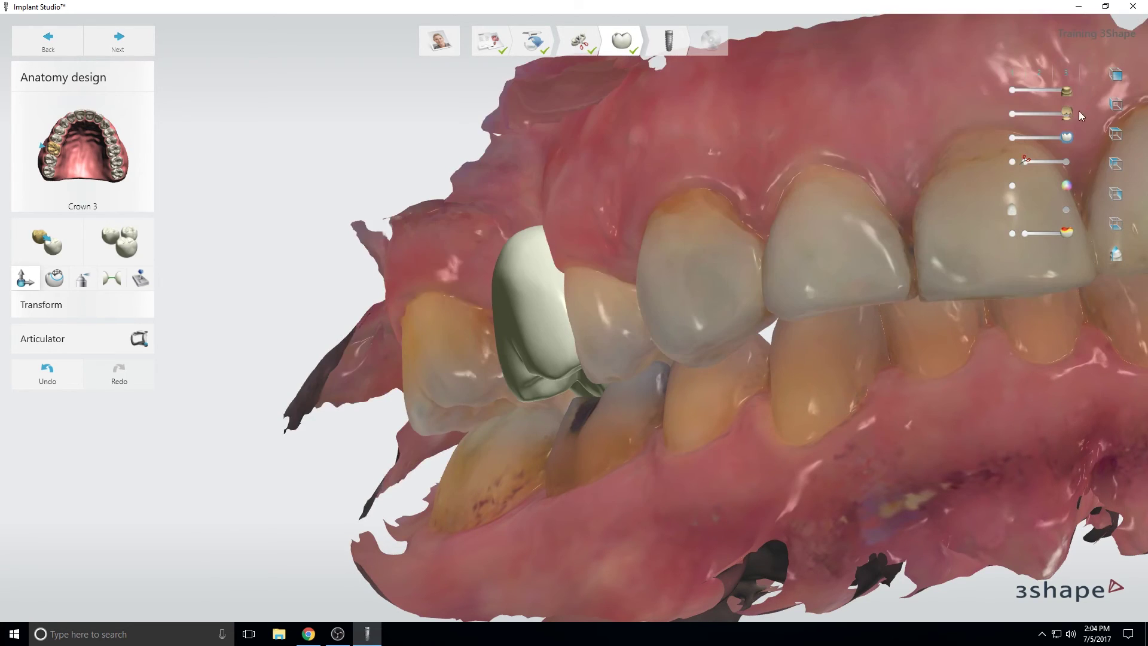
pyautogui.moveTo(1069, 138)
pyautogui.mouseDown()
pyautogui.moveTo(1025, 138)
pyautogui.moveTo(1076, 139)
pyautogui.mouseUp()
pyautogui.moveTo(697, 429); pyautogui.dragTo(584, 411, button='right')
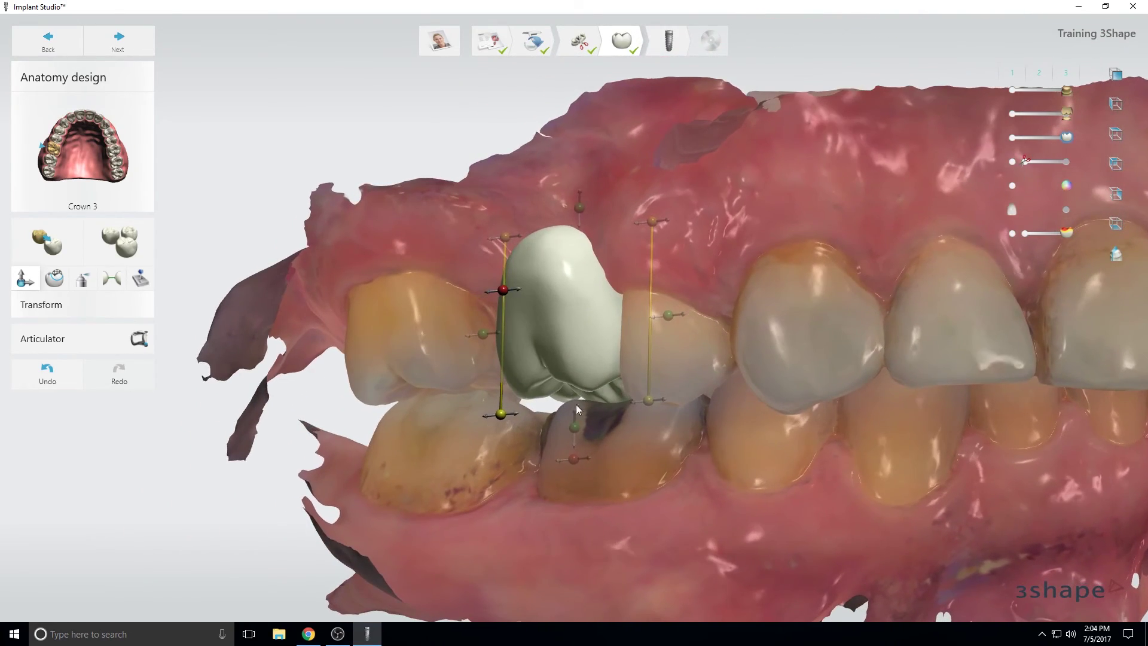
# - Extend the crown occlusally toward the opposing lower tooth, check the fit from behind, and proceed to CT cropping
pyautogui.moveTo(574, 423); pyautogui.dragTo(575, 430)
pyautogui.moveTo(755, 434)
pyautogui.mouseDown(button='right')
pyautogui.moveTo(632, 415)
pyautogui.moveTo(591, 386)
pyautogui.moveTo(728, 301)
pyautogui.moveTo(724, 265)
pyautogui.moveTo(880, 310)
pyautogui.moveTo(753, 192)
pyautogui.moveTo(580, 316)
pyautogui.moveTo(660, 334)
pyautogui.moveTo(614, 443)
pyautogui.moveTo(746, 434)
pyautogui.mouseUp(button='right')
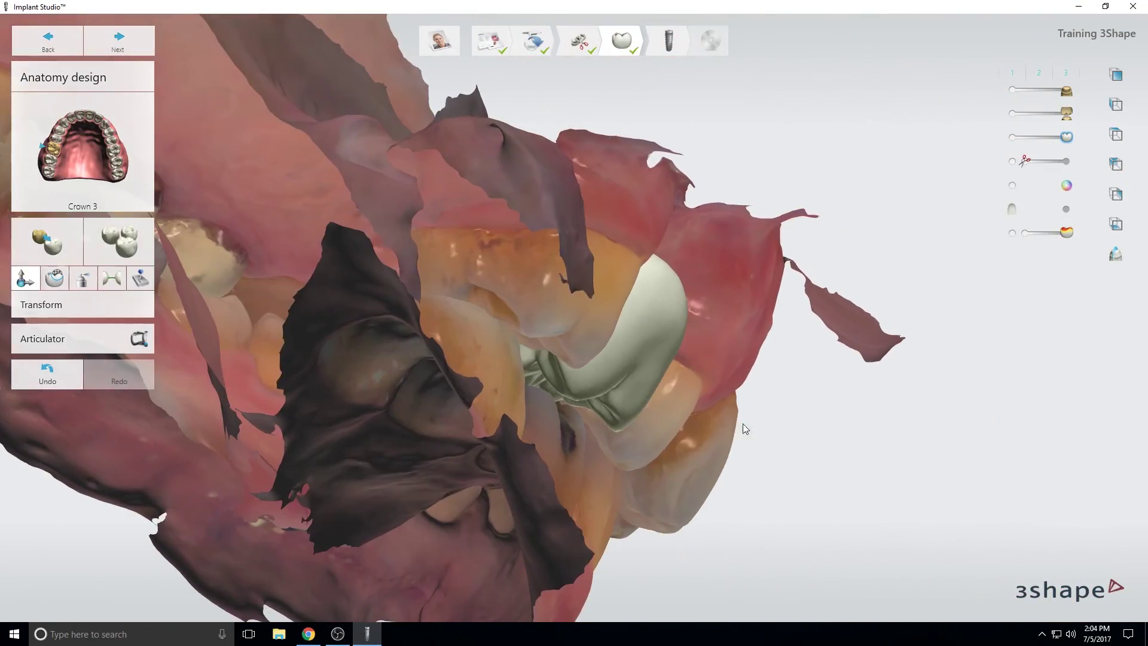
pyautogui.moveTo(722, 360); pyautogui.dragTo(722, 360)
pyautogui.moveTo(719, 285); pyautogui.dragTo(523, 156, button='right')
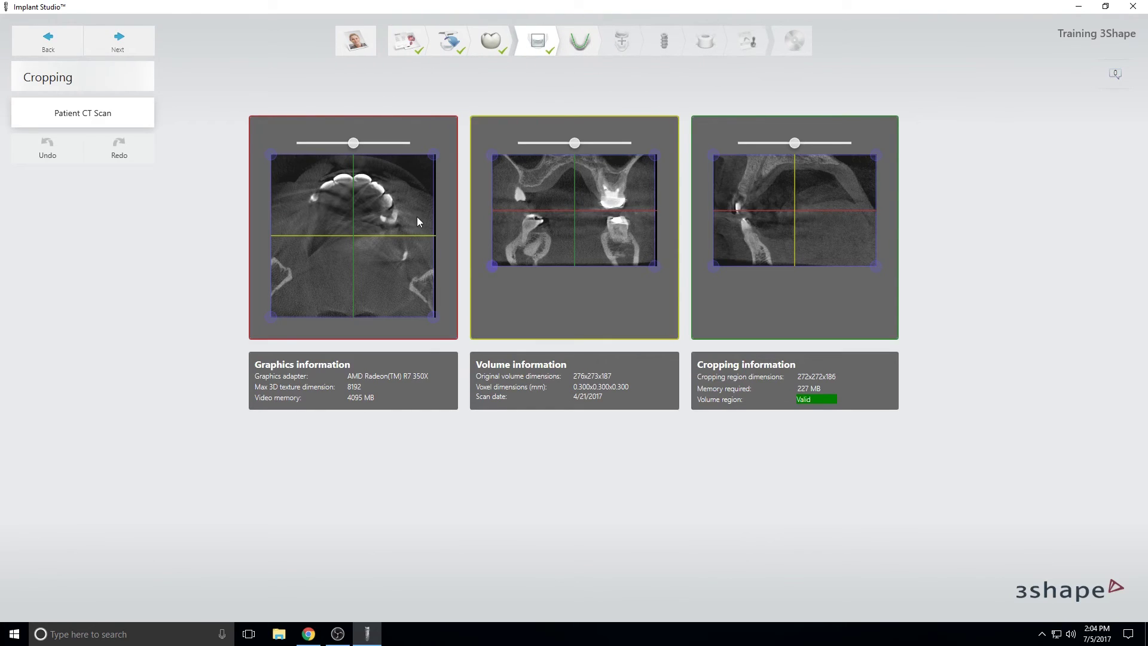
# - Crop the lower jaw out of the CT volume by raising the lower boundary to just below the upper teeth
pyautogui.moveTo(345, 141); pyautogui.dragTo(337, 141)
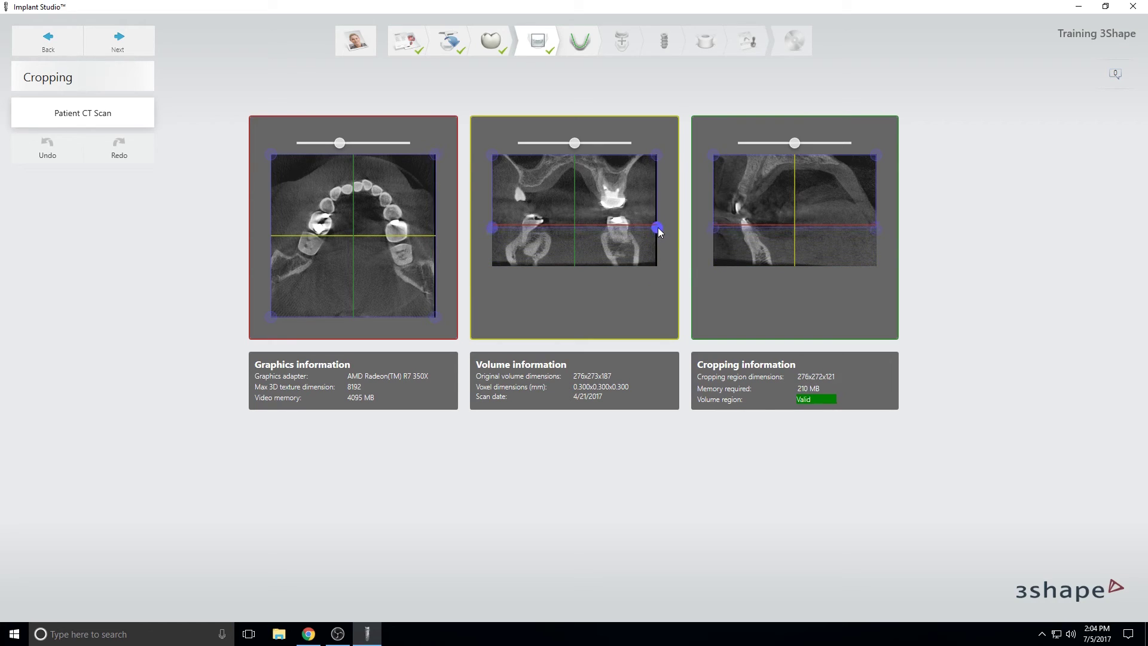
pyautogui.moveTo(575, 141)
pyautogui.mouseDown()
pyautogui.moveTo(592, 141)
pyautogui.moveTo(556, 141)
pyautogui.mouseUp()
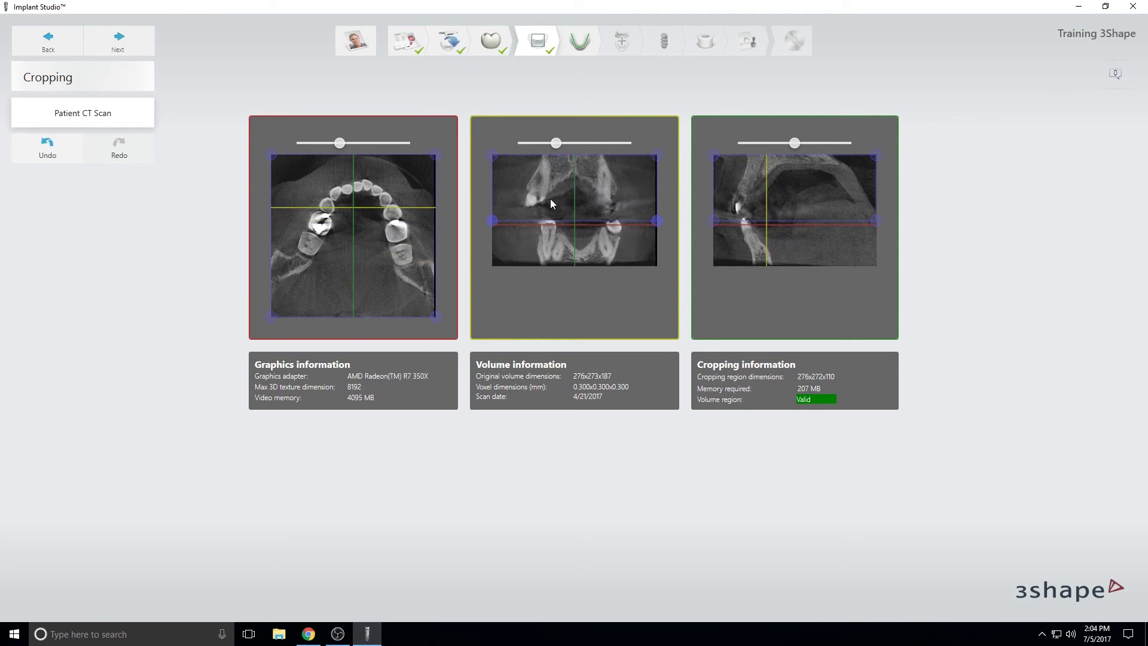
pyautogui.moveTo(656, 221); pyautogui.dragTo(654, 218)
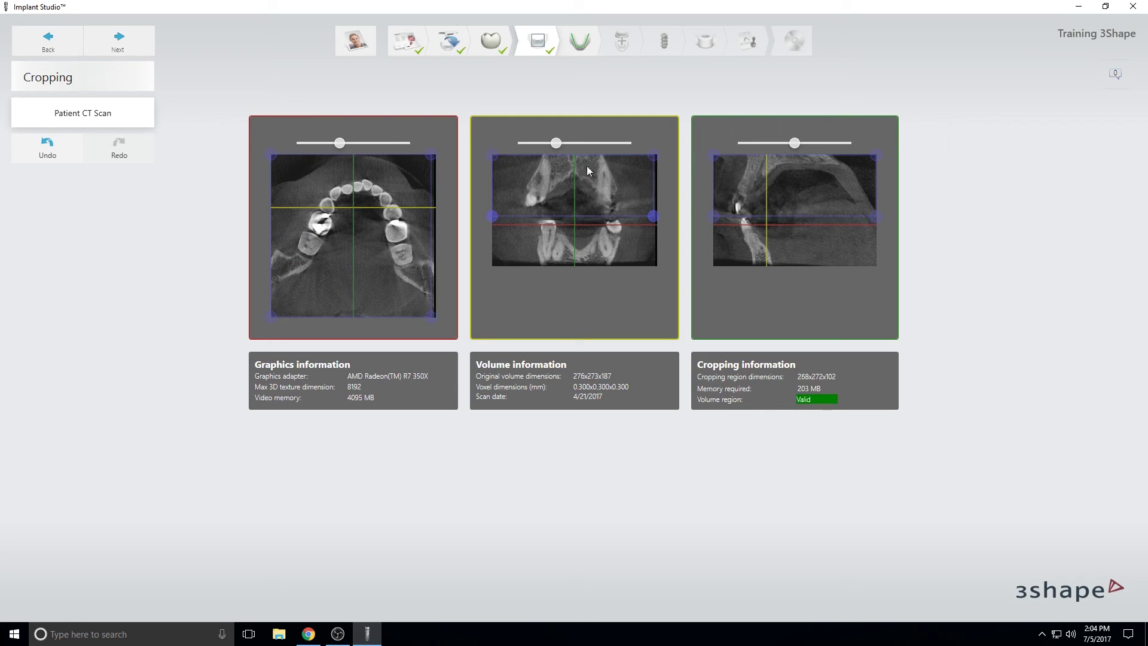
# - Trim the posterior and anterior margins of the CT volume to a 264x232x98 region, and proceed to the panoramic curve
pyautogui.moveTo(551, 143); pyautogui.dragTo(580, 143)
pyautogui.moveTo(434, 314); pyautogui.dragTo(431, 301)
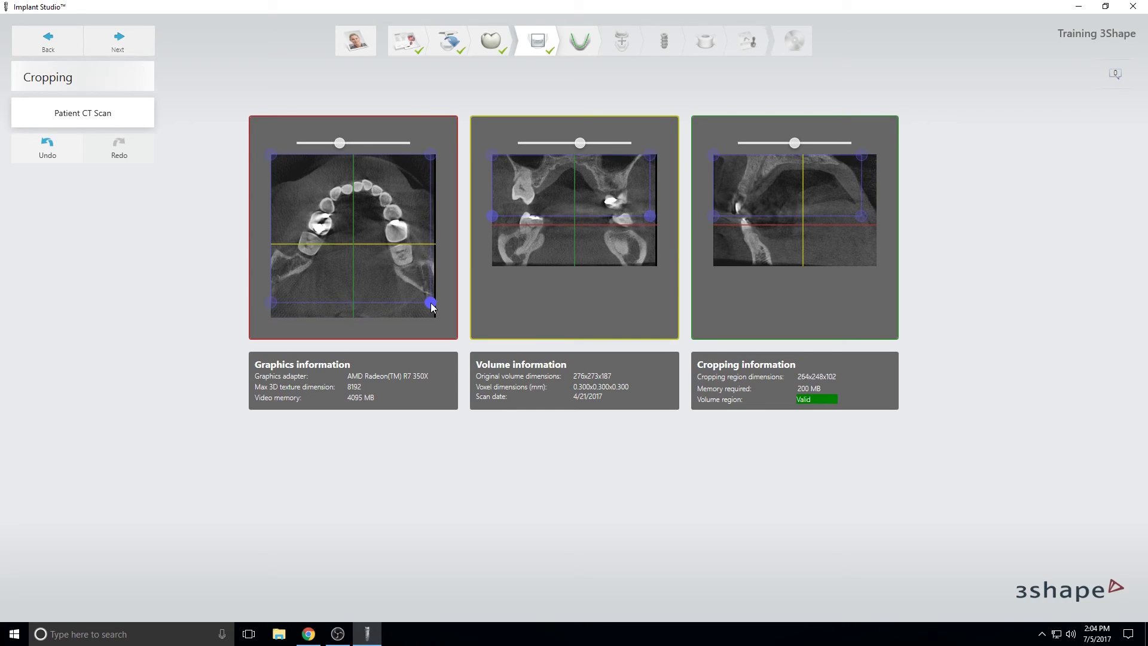
pyautogui.moveTo(719, 156); pyautogui.dragTo(728, 157)
pyautogui.moveTo(653, 223); pyautogui.dragTo(653, 221)
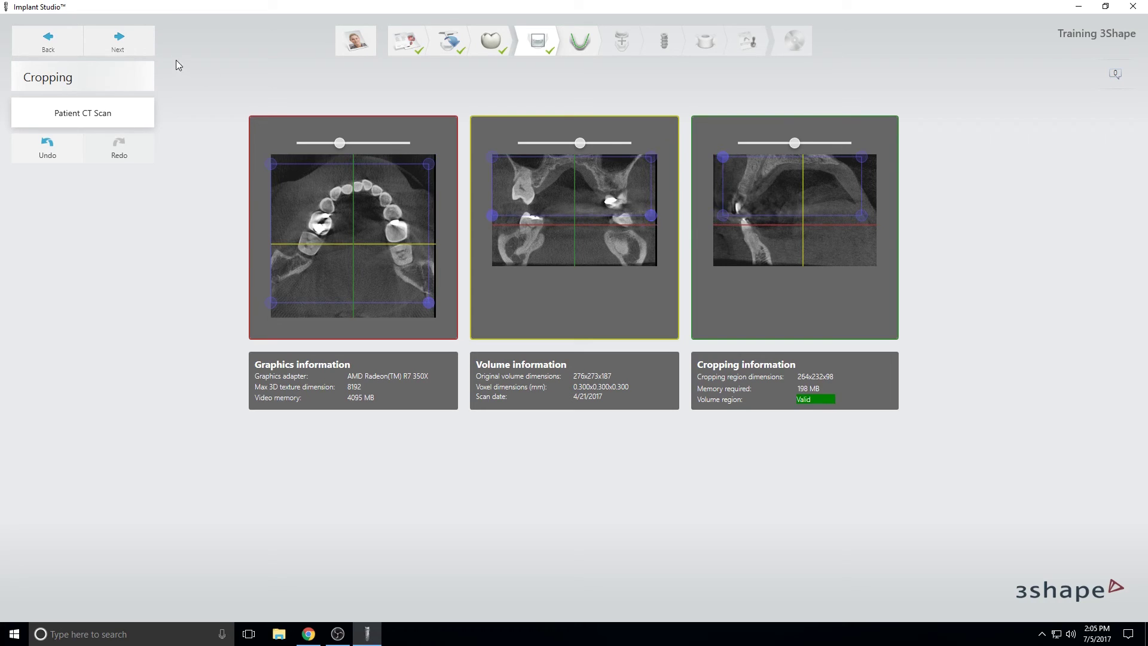
pyautogui.moveTo(580, 143)
pyautogui.mouseDown()
pyautogui.moveTo(599, 142)
pyautogui.moveTo(552, 142)
pyautogui.moveTo(579, 143)
pyautogui.mouseUp()
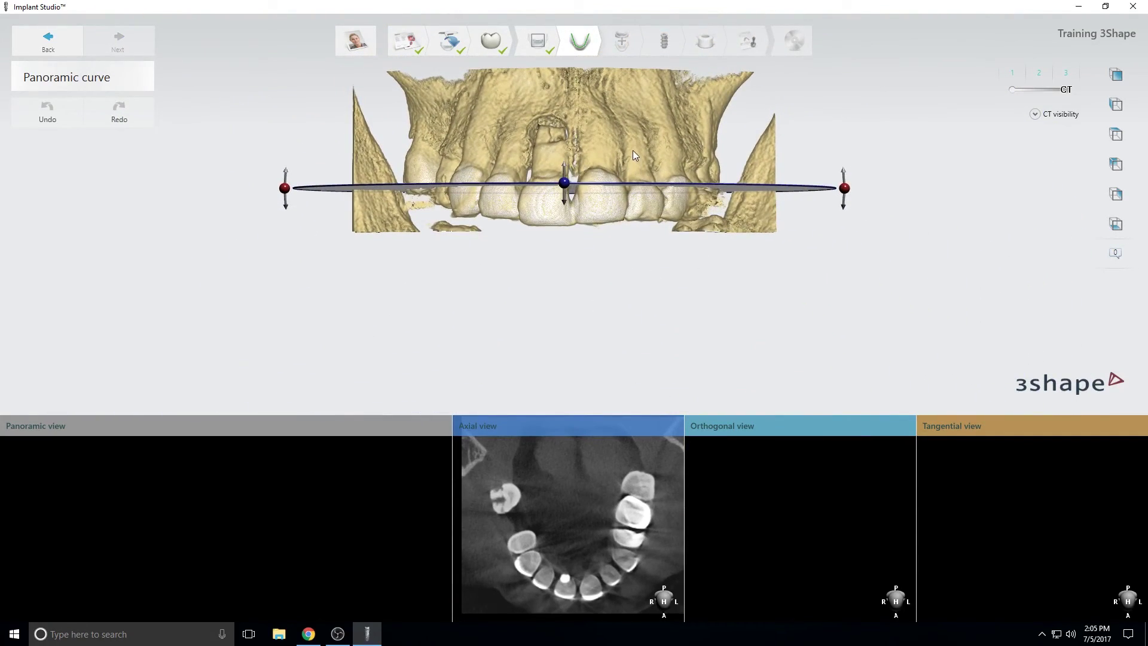
# - Raise the axial plane to root level and draw the panoramic curve along the upper arch from the patient's right molar region to the left
pyautogui.moveTo(563, 188); pyautogui.dragTo(566, 142)
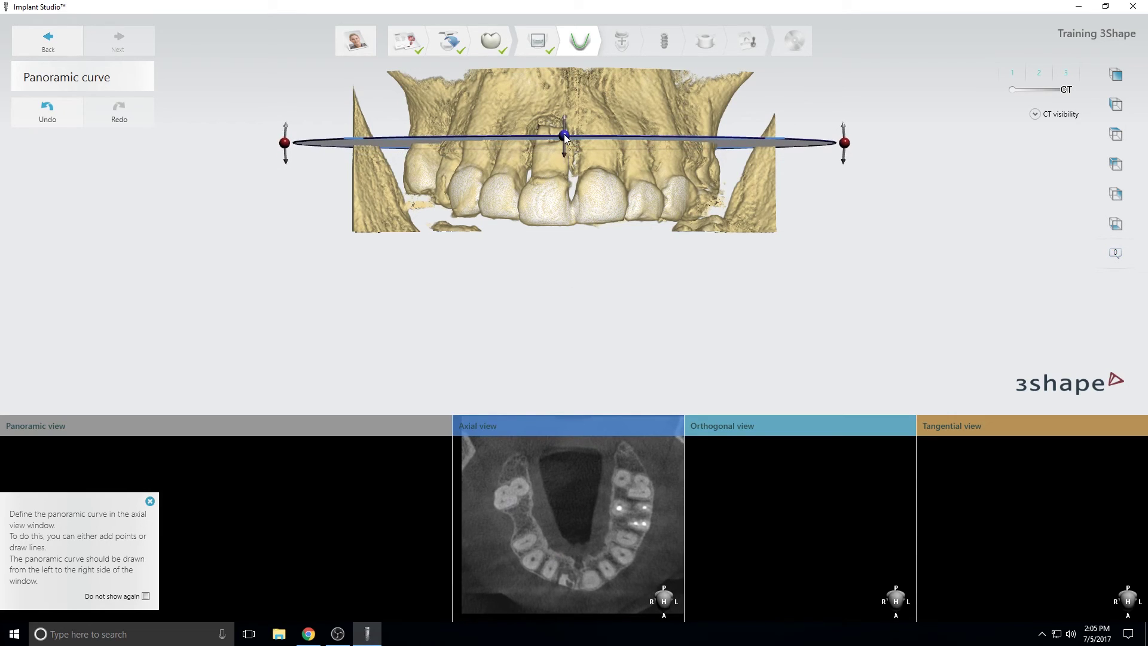
pyautogui.click(511, 466)
pyautogui.click(513, 493)
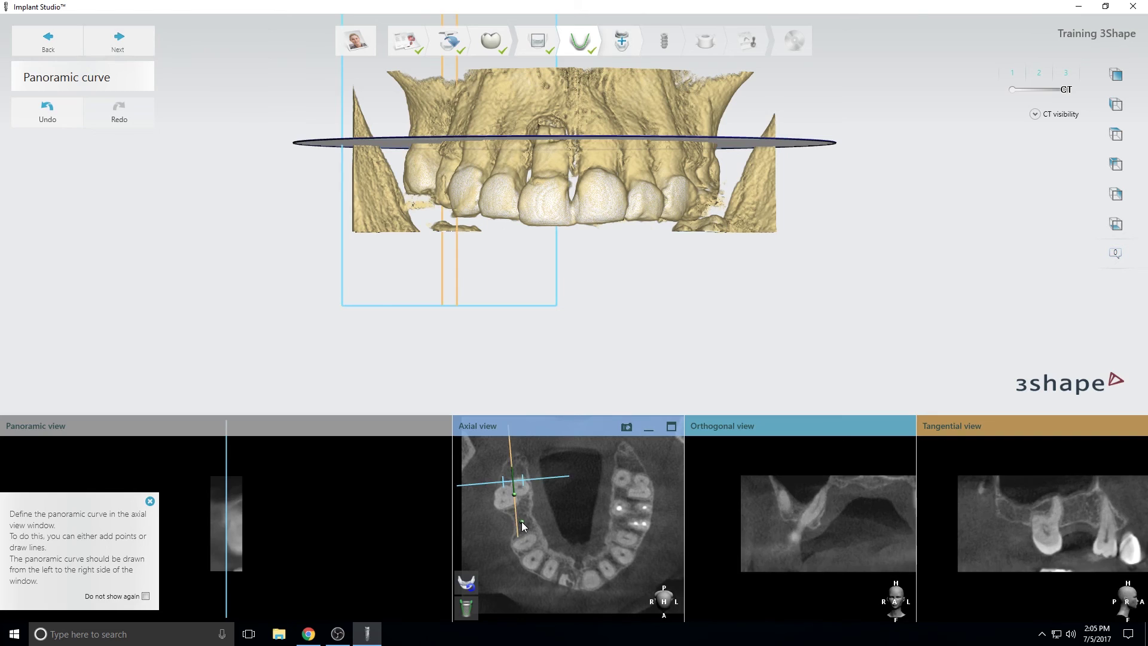
pyautogui.click(525, 540)
pyautogui.click(535, 559)
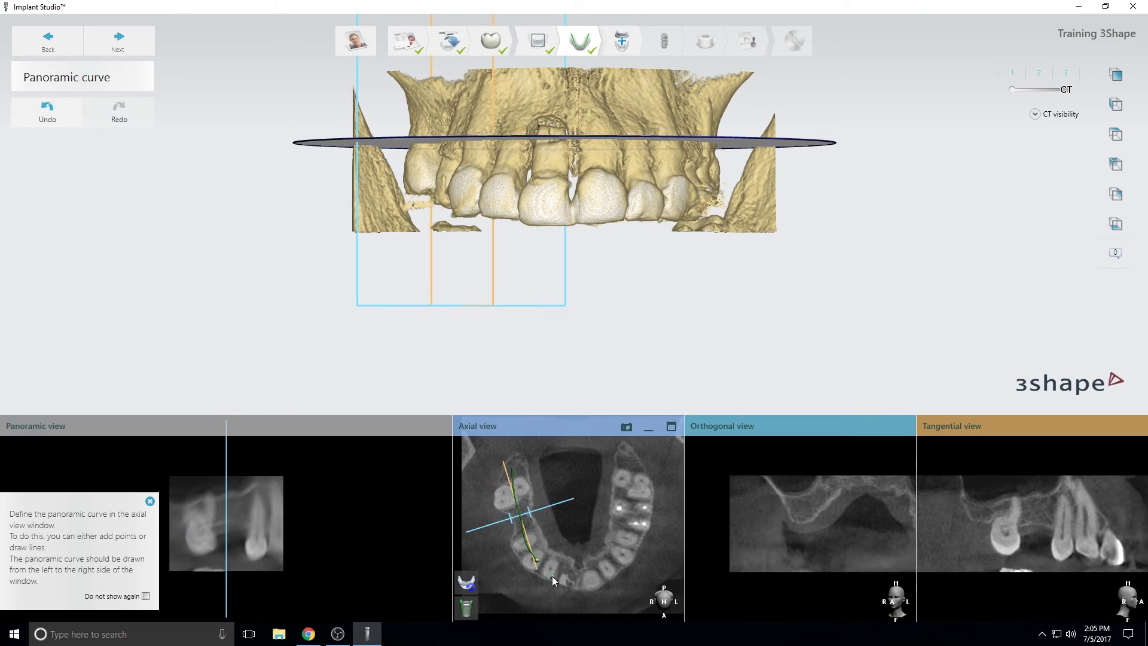
pyautogui.click(551, 568)
pyautogui.click(578, 576)
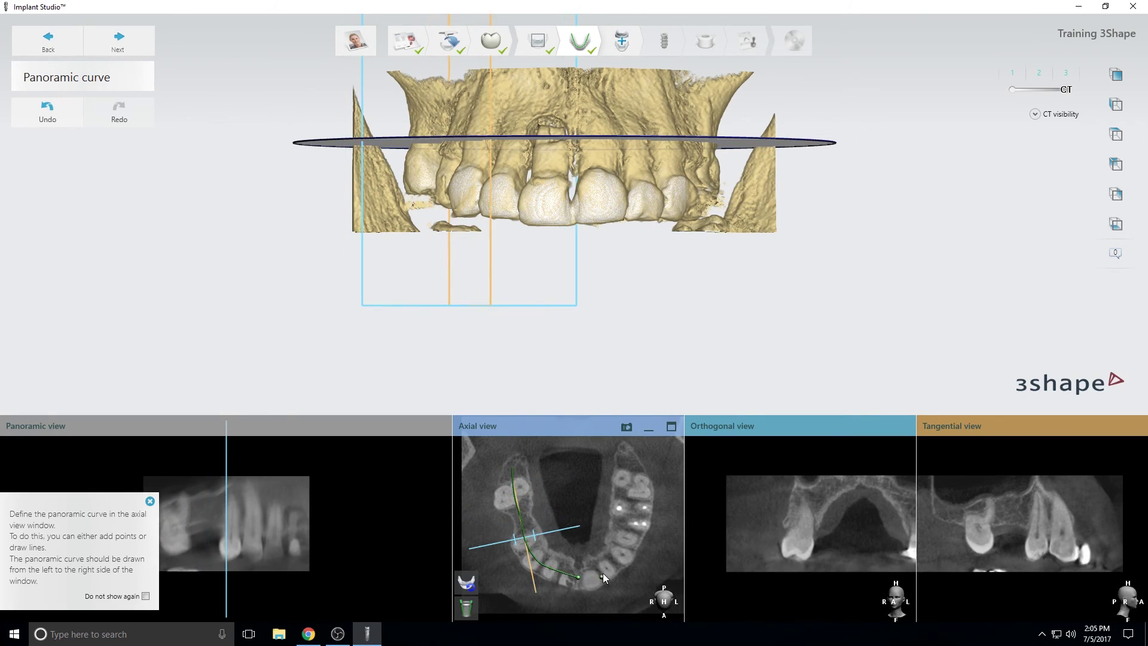
pyautogui.click(604, 568)
pyautogui.click(619, 555)
pyautogui.click(628, 515)
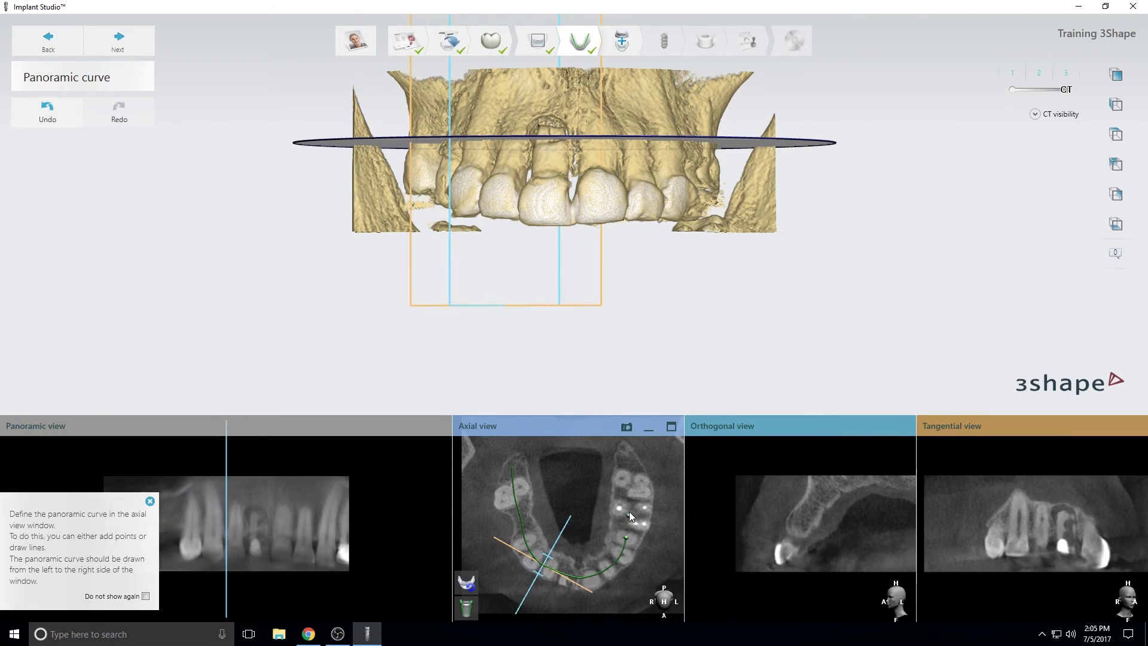
pyautogui.click(631, 501)
pyautogui.click(633, 478)
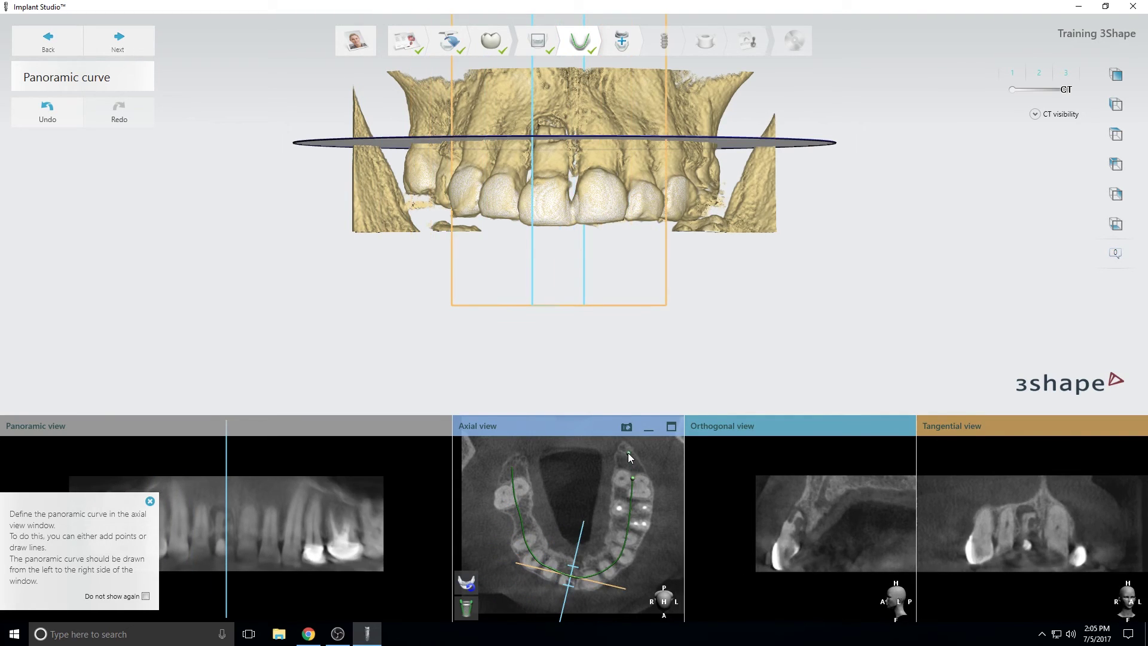
pyautogui.doubleClick(627, 453)
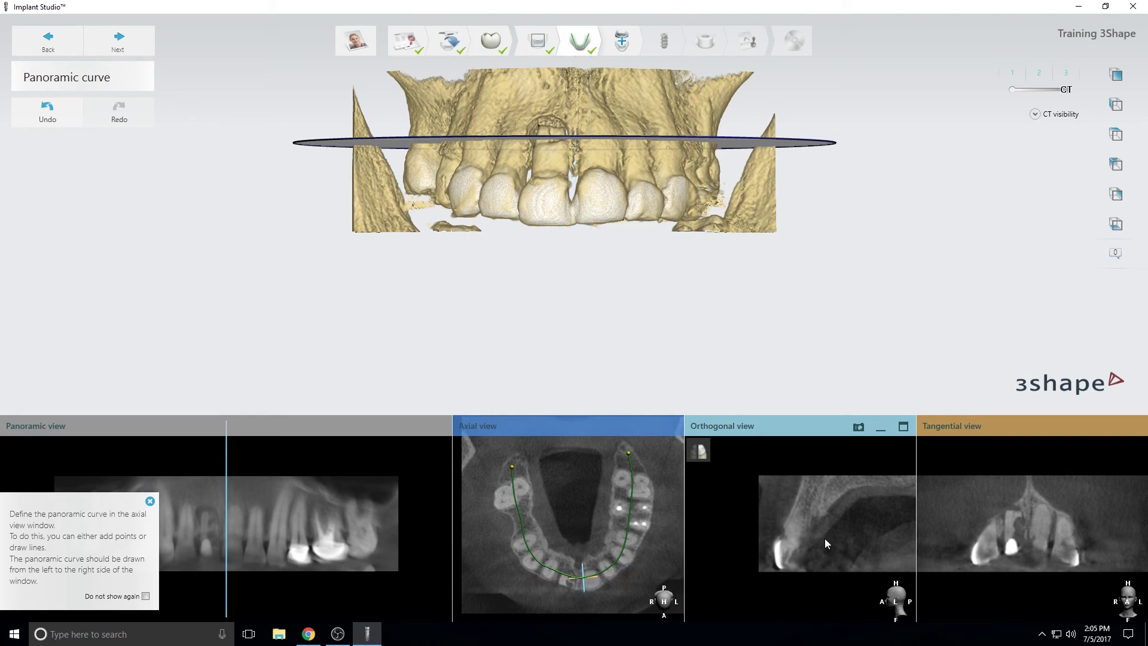
# - Examine the orthogonal and tangential cross-sections along the panoramic curve through the anterior teeth, and proceed to scan alignment
pyautogui.scroll(-1, 823, 538)
pyautogui.scroll(5, 823, 538)
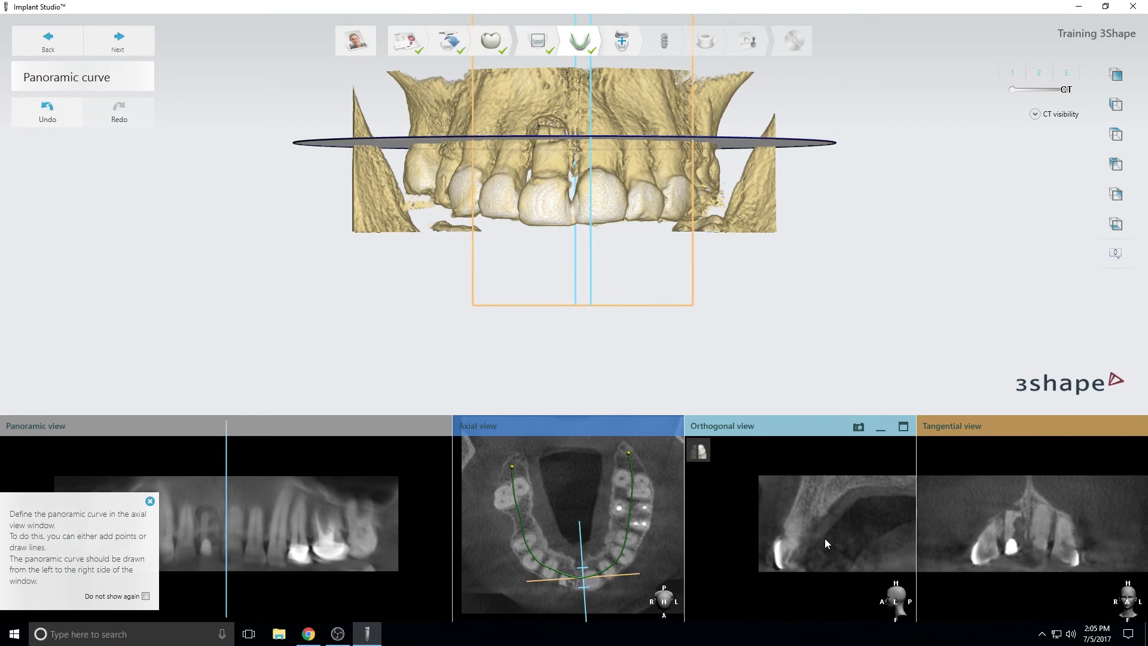
pyautogui.scroll(1, 824, 538)
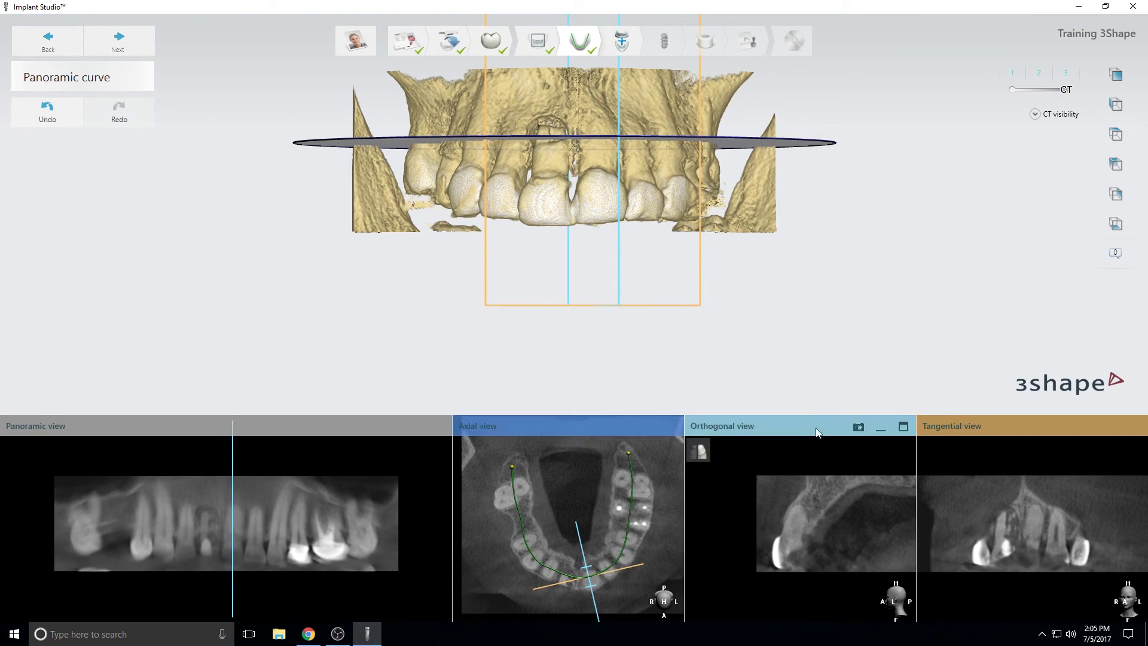
pyautogui.scroll(2, 812, 533)
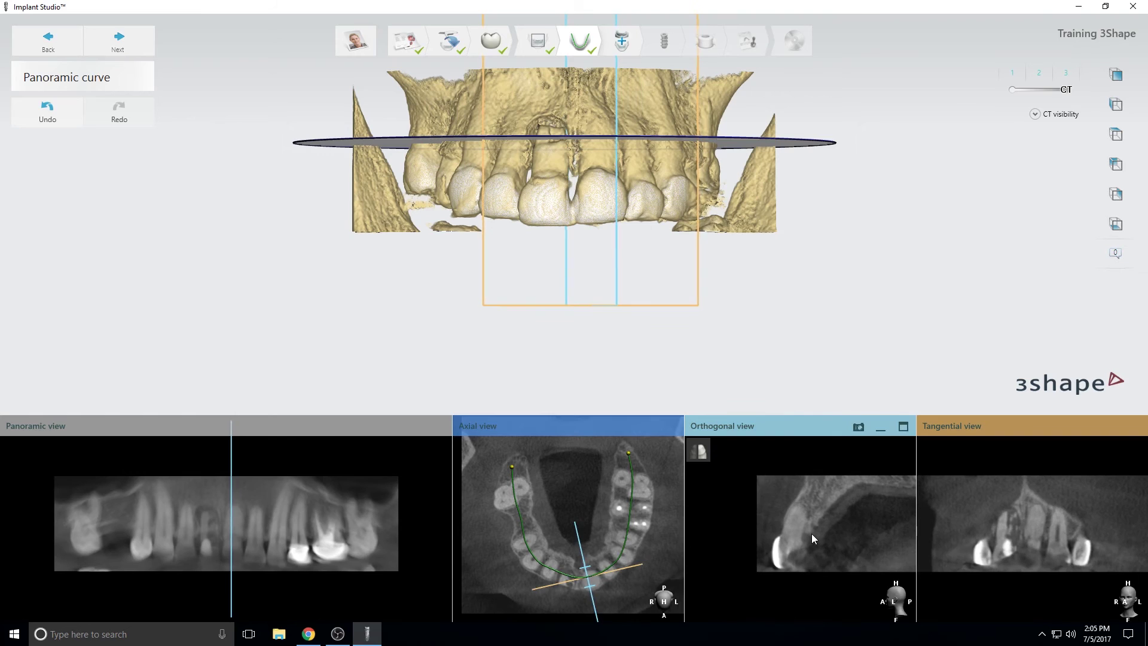
pyautogui.scroll(2, 803, 568)
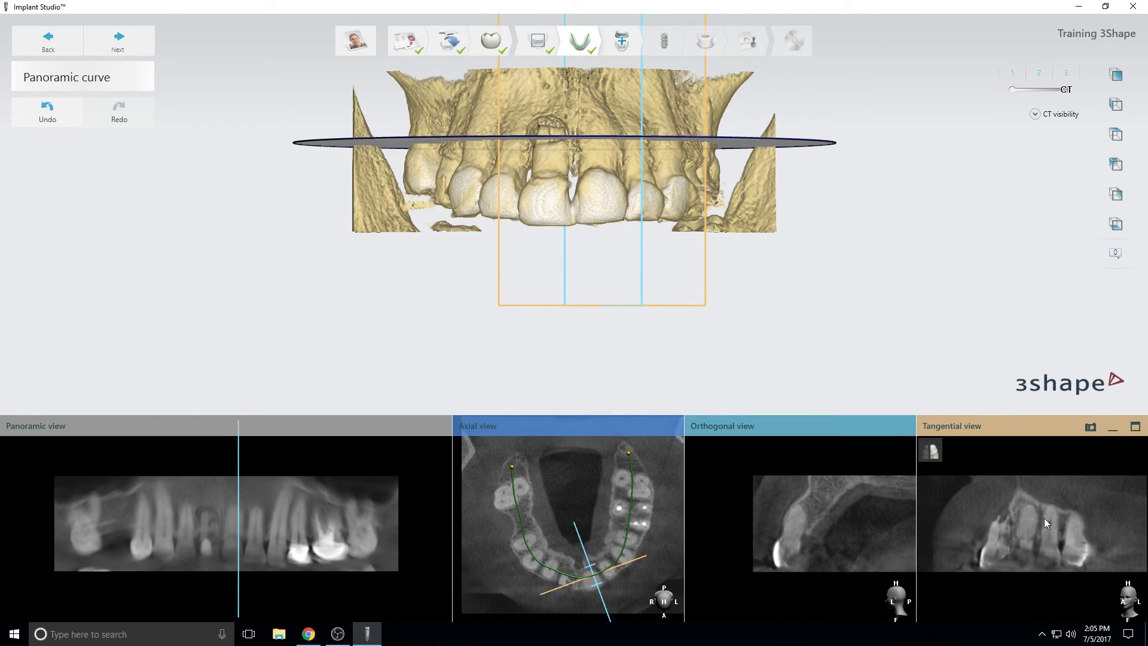
pyautogui.scroll(1, 831, 555)
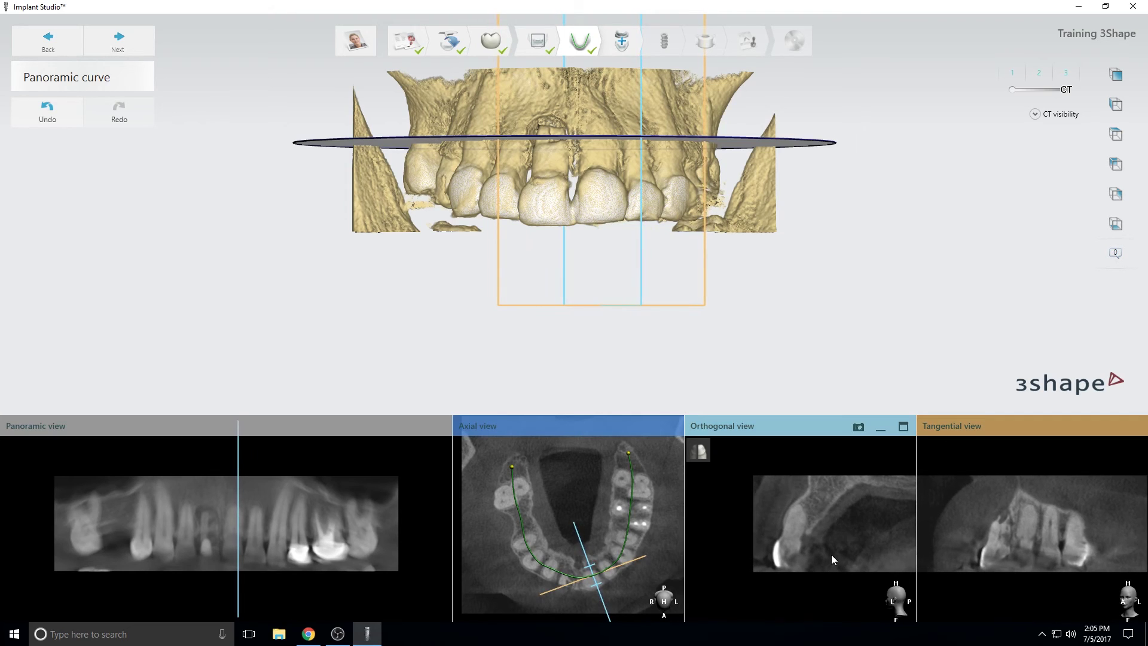
pyautogui.scroll(4, 831, 554)
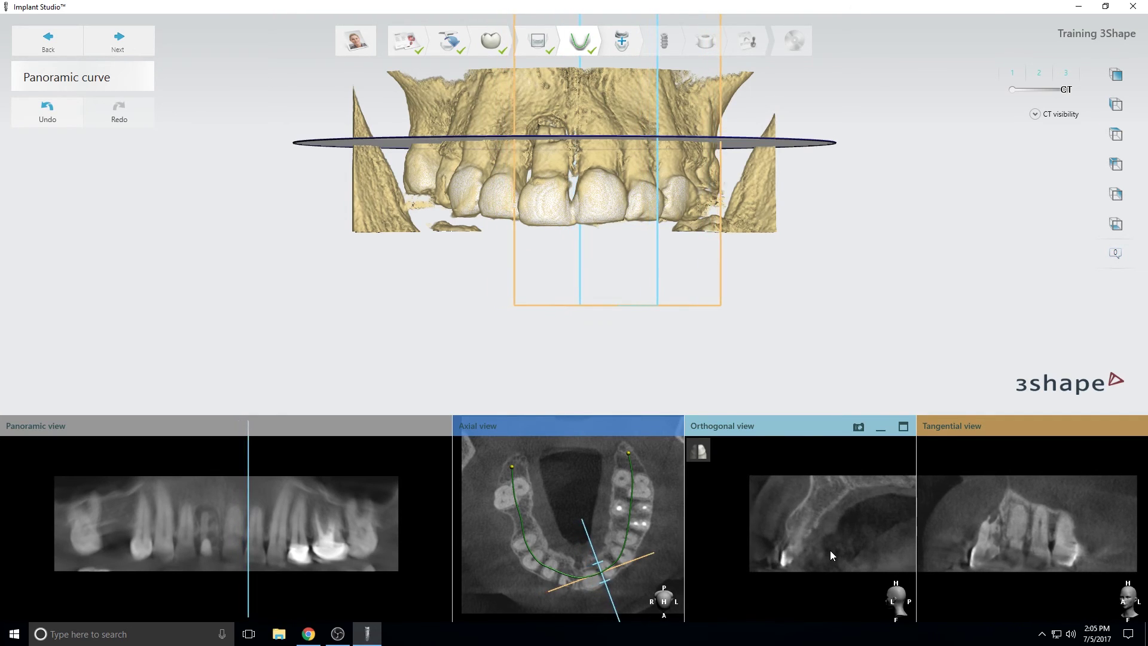
pyautogui.scroll(4, 829, 549)
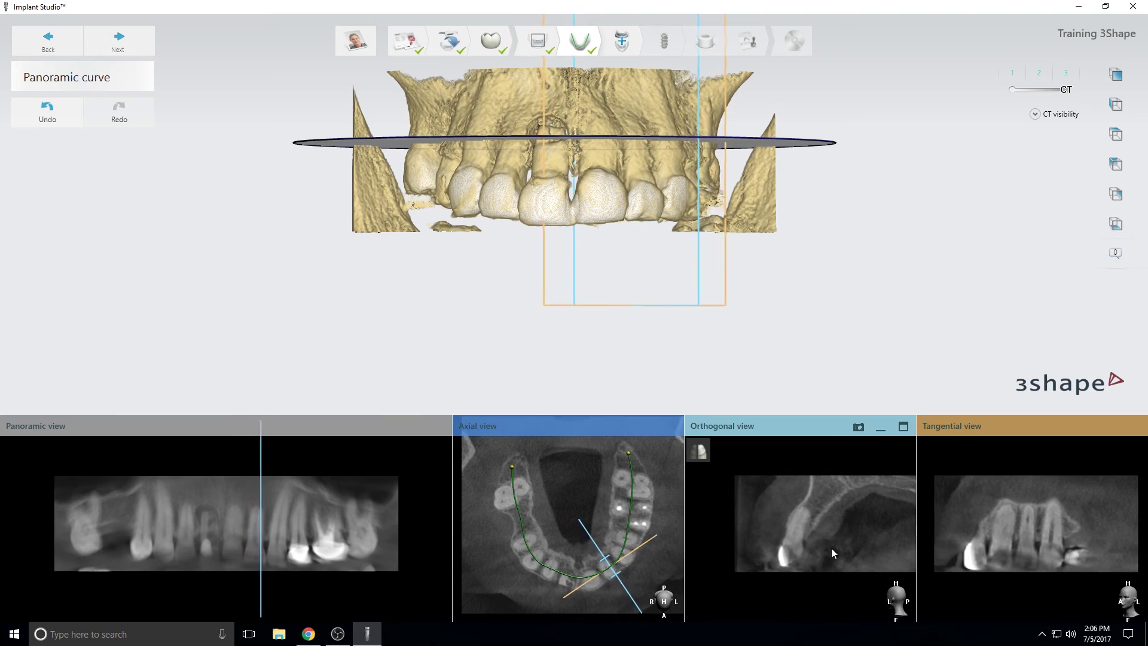
pyautogui.scroll(-4, 831, 548)
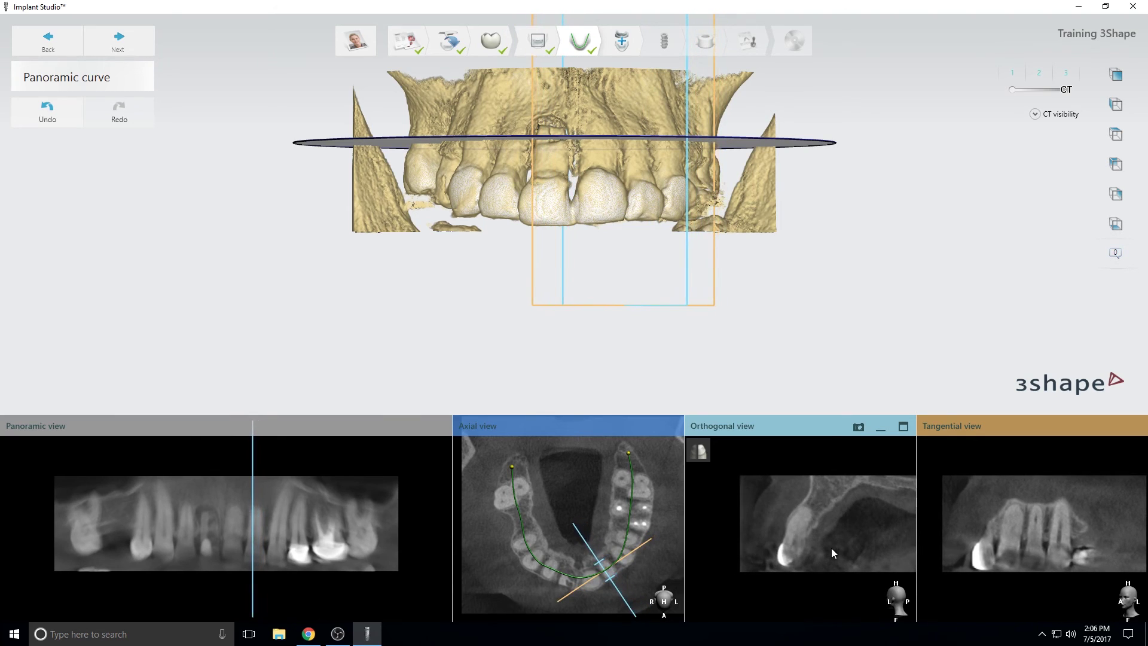
pyautogui.scroll(-3, 831, 548)
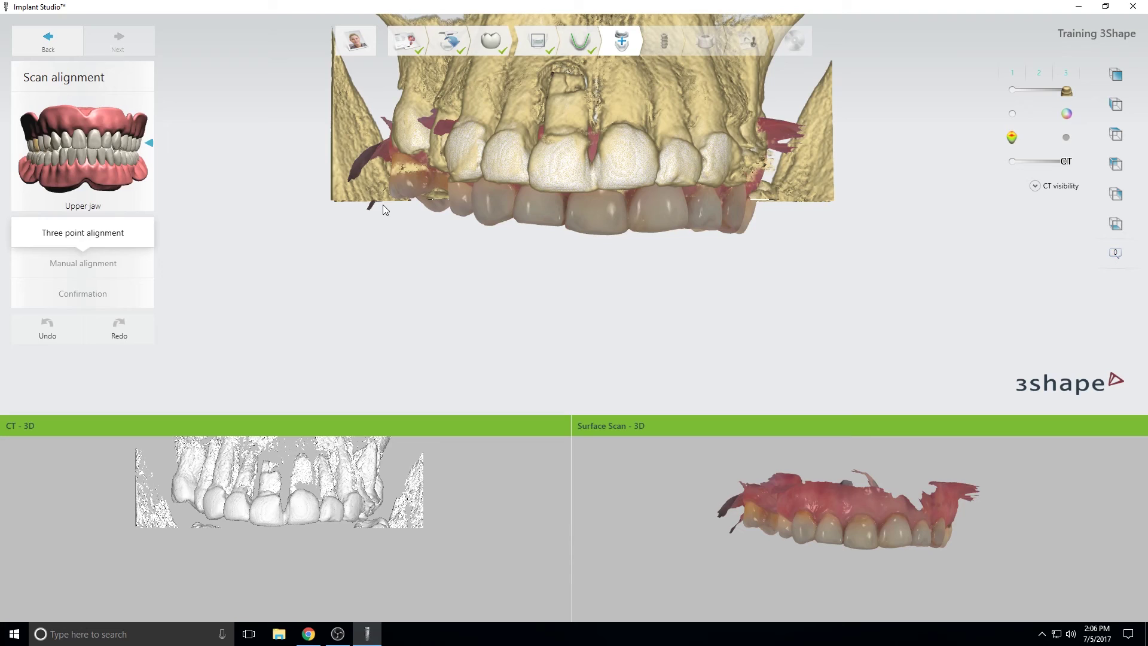
# - Orient the CT and surface scan models to matching frontal views at similar size, and lock the two views together
pyautogui.moveTo(422, 454)
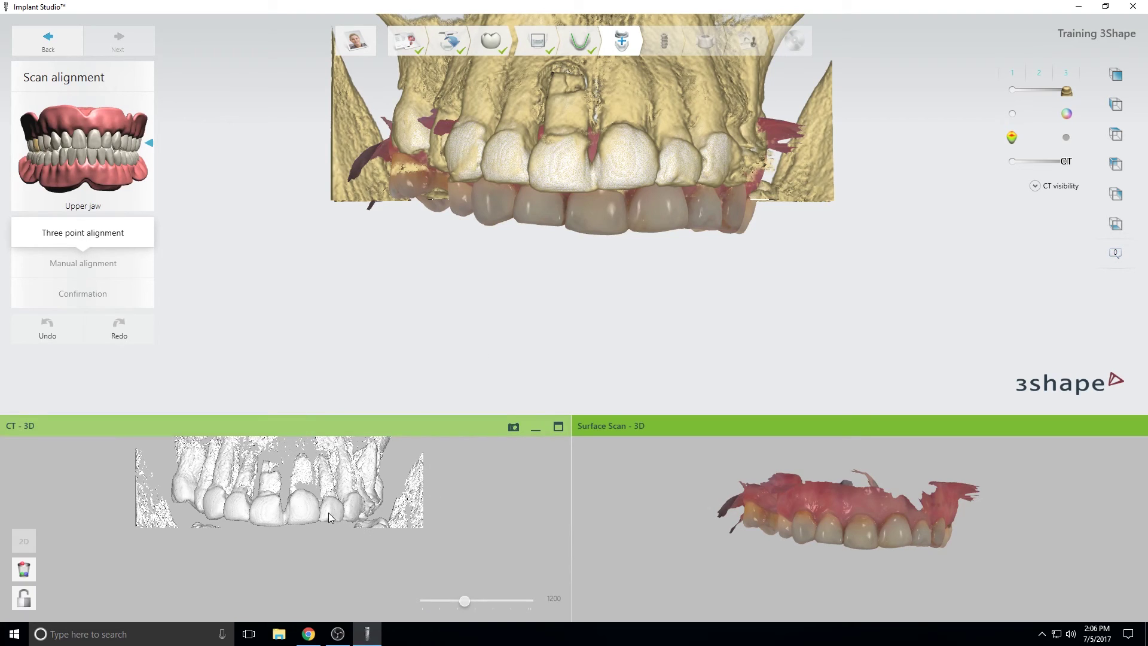
pyautogui.moveTo(325, 508); pyautogui.dragTo(335, 526, button='right')
pyautogui.moveTo(952, 572)
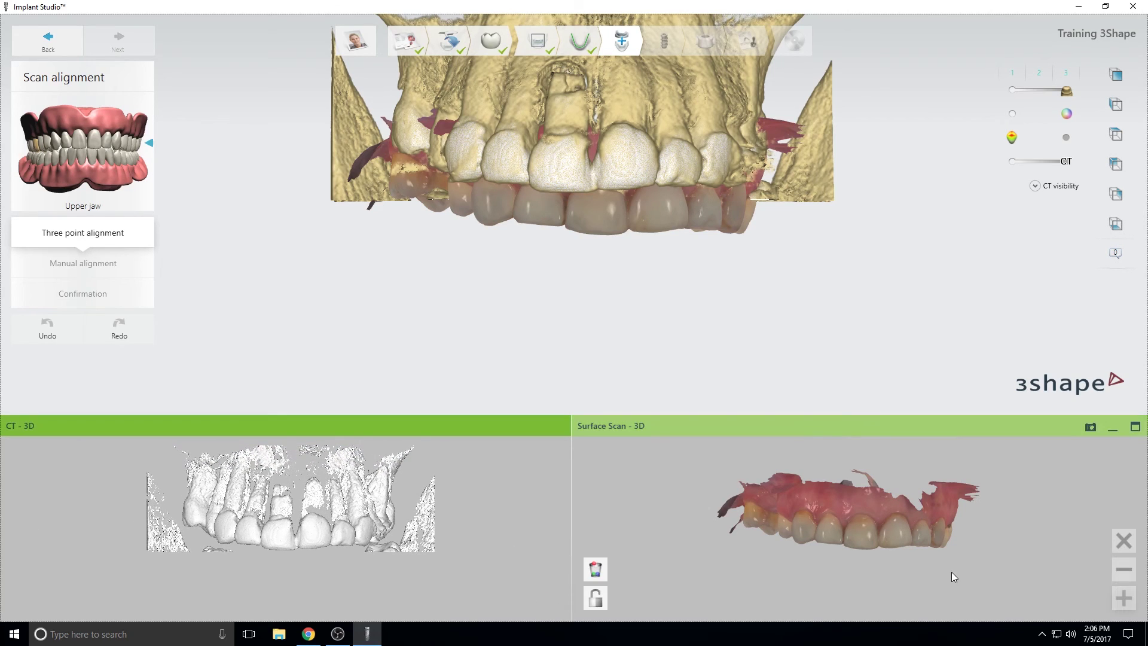
pyautogui.moveTo(951, 543); pyautogui.dragTo(924, 528, button='right')
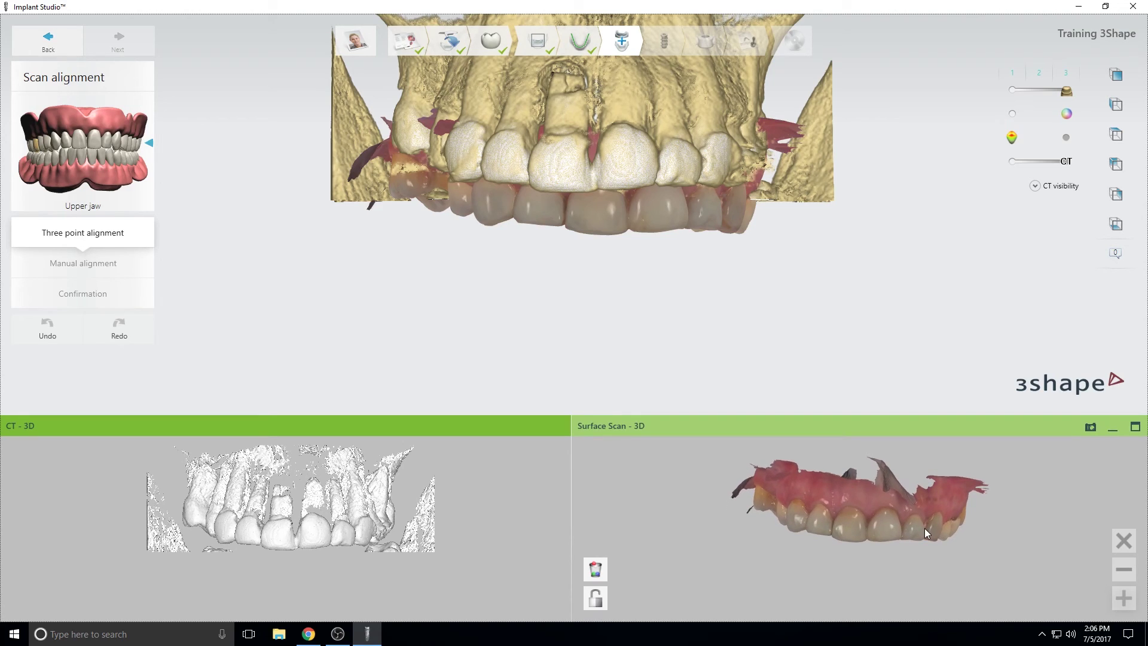
pyautogui.moveTo(962, 519); pyautogui.dragTo(880, 526, button='right')
pyautogui.moveTo(299, 530)
pyautogui.scroll(2, 306, 535)
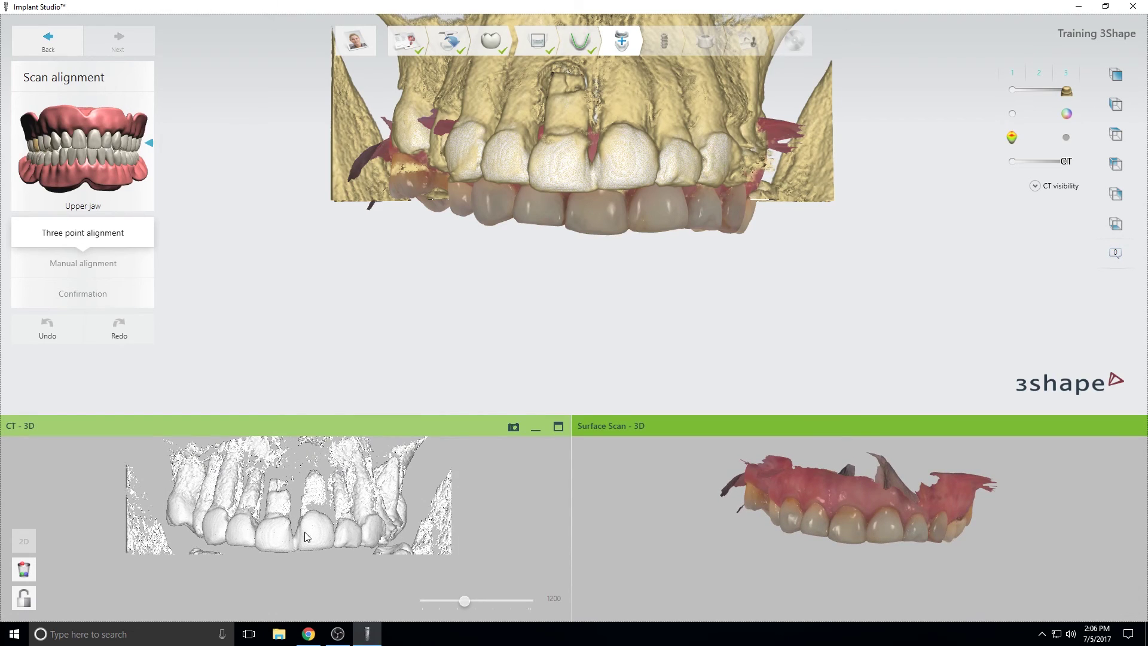
pyautogui.scroll(3, 299, 541)
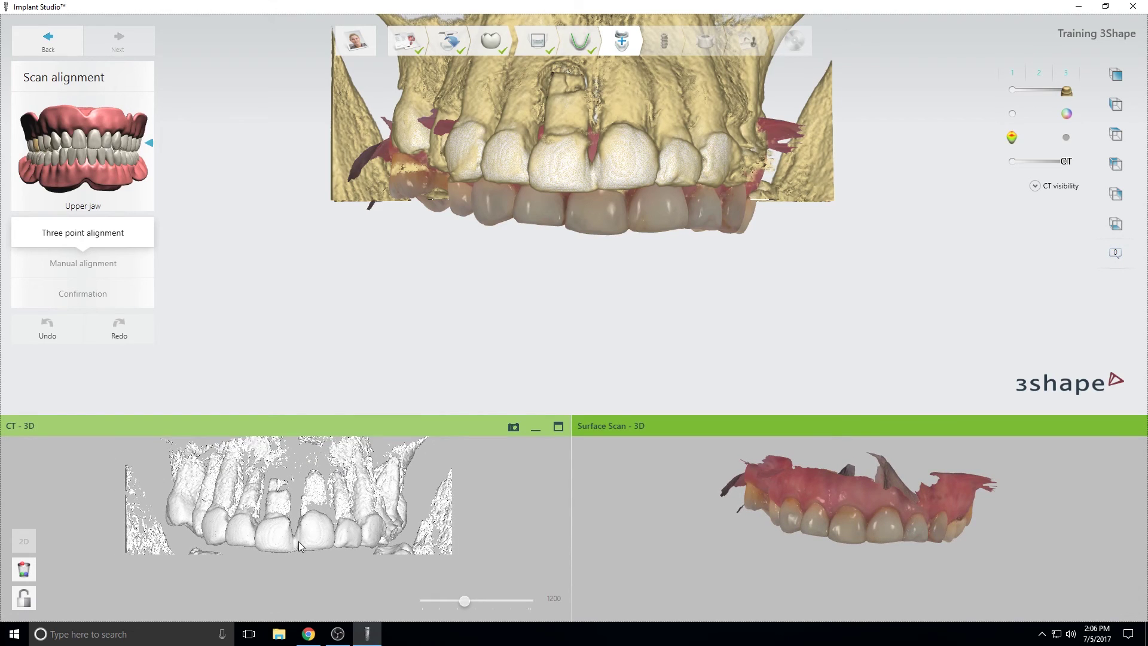
pyautogui.moveTo(298, 540); pyautogui.dragTo(303, 539, button='right')
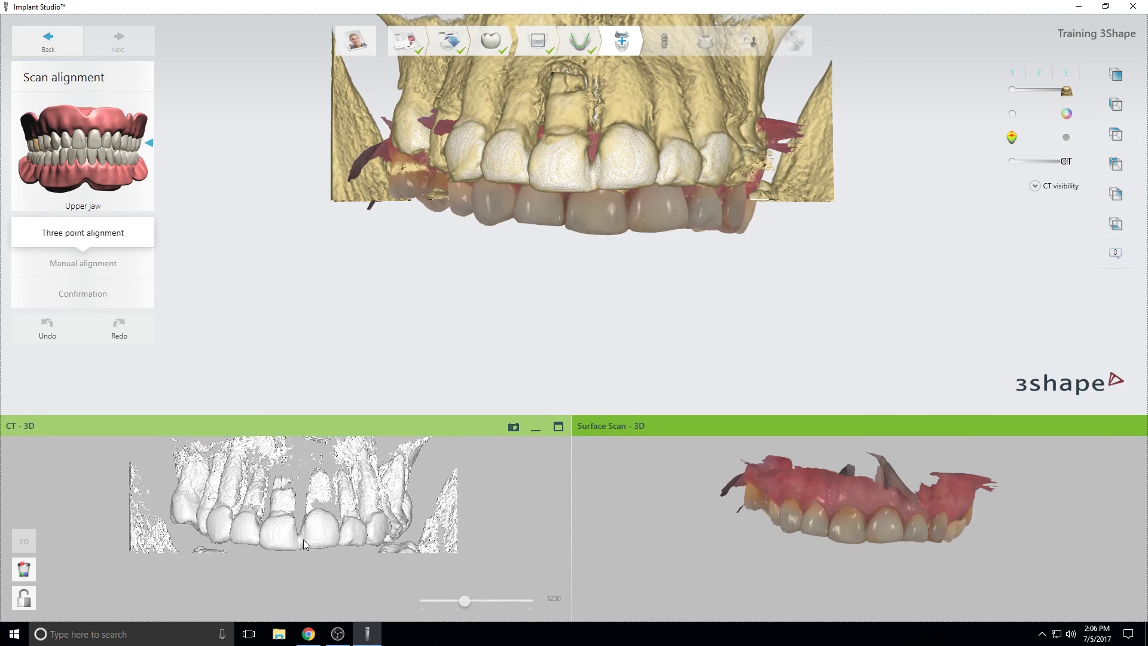
pyautogui.click(598, 598)
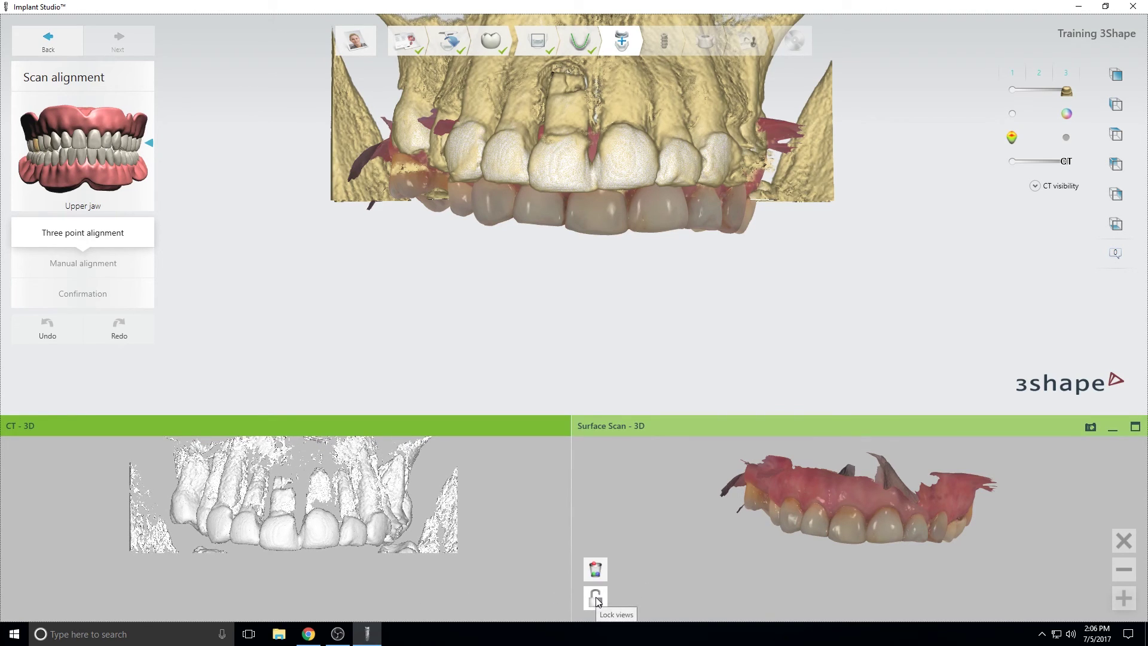
# - Place the first alignment point on the distal cusp tip of the upper right molar in both the CT and the surface scan
pyautogui.moveTo(677, 547); pyautogui.dragTo(716, 545, button='right')
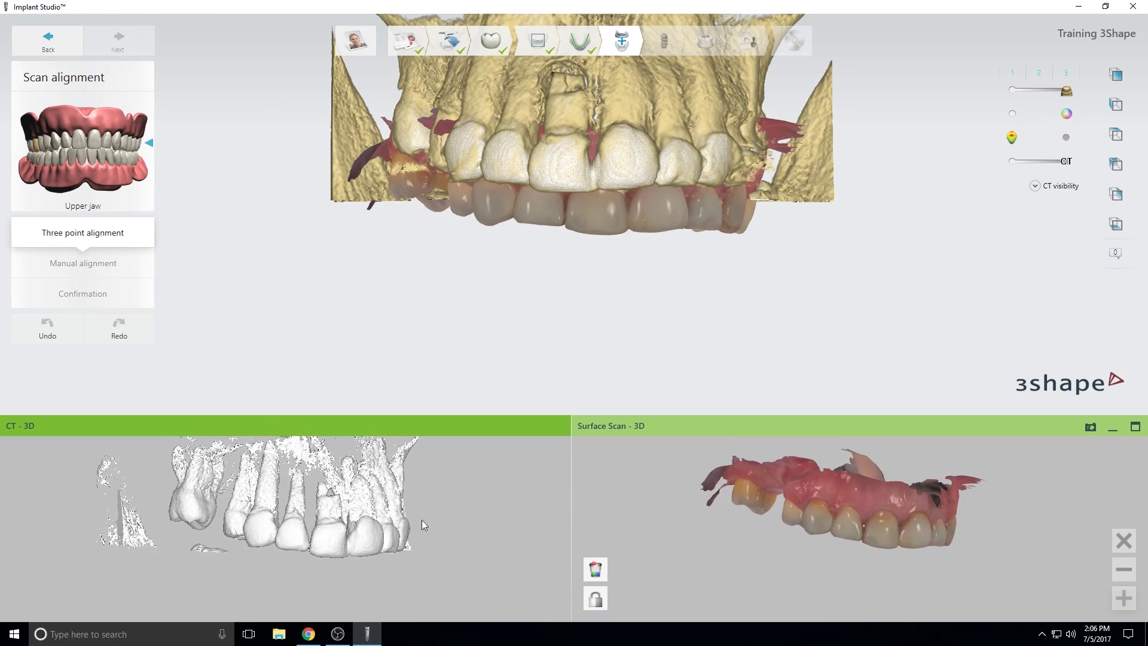
pyautogui.scroll(3, 329, 542)
pyautogui.keyDown('ctrl'); pyautogui.moveTo(397, 531); pyautogui.dragTo(441, 557, button='right'); pyautogui.keyUp('ctrl')
pyautogui.scroll(5, 202, 564)
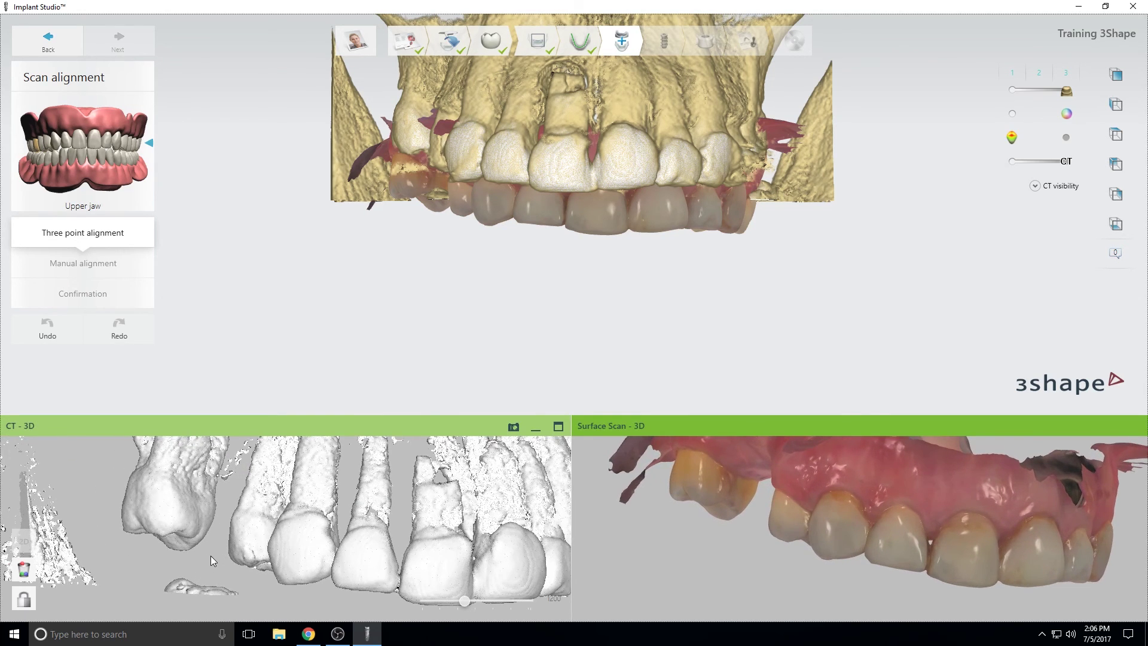
pyautogui.scroll(5, 210, 565)
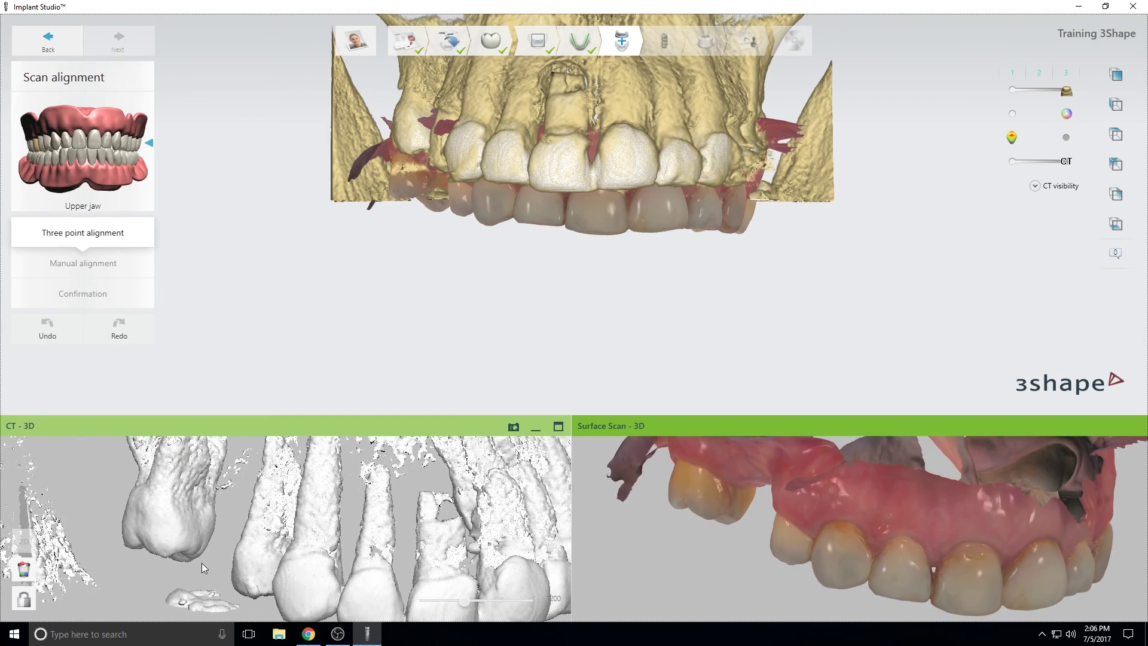
pyautogui.keyDown('ctrl'); pyautogui.moveTo(224, 573); pyautogui.dragTo(257, 585, button='right'); pyautogui.keyUp('ctrl')
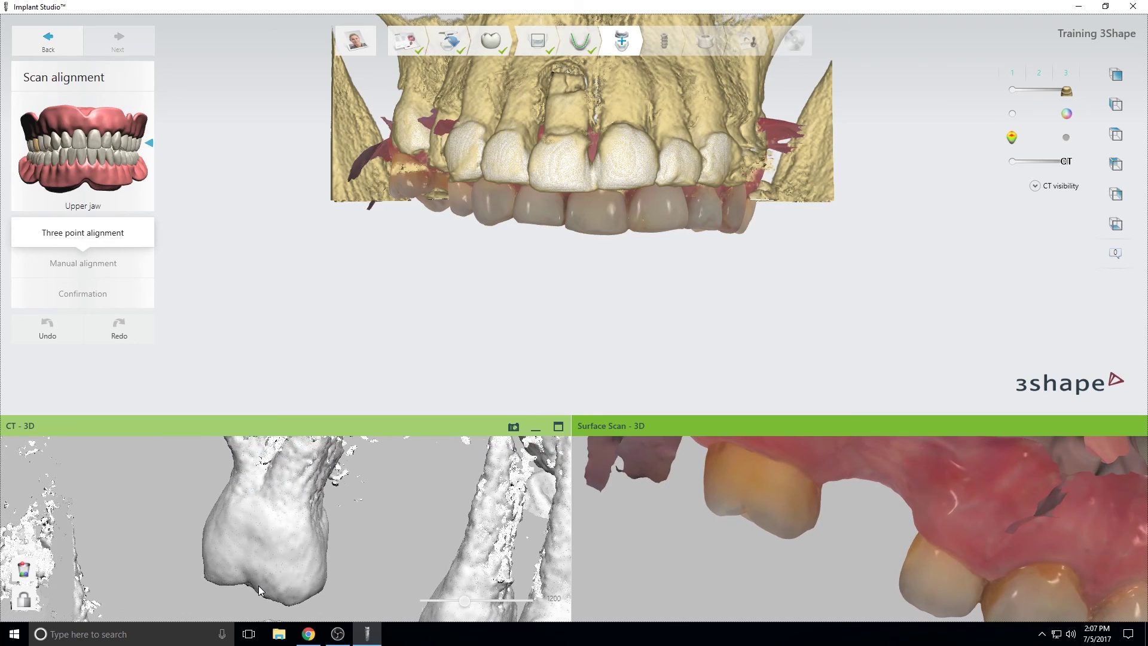
pyautogui.keyDown('ctrl'); pyautogui.moveTo(340, 603); pyautogui.dragTo(341, 581, button='right'); pyautogui.keyUp('ctrl')
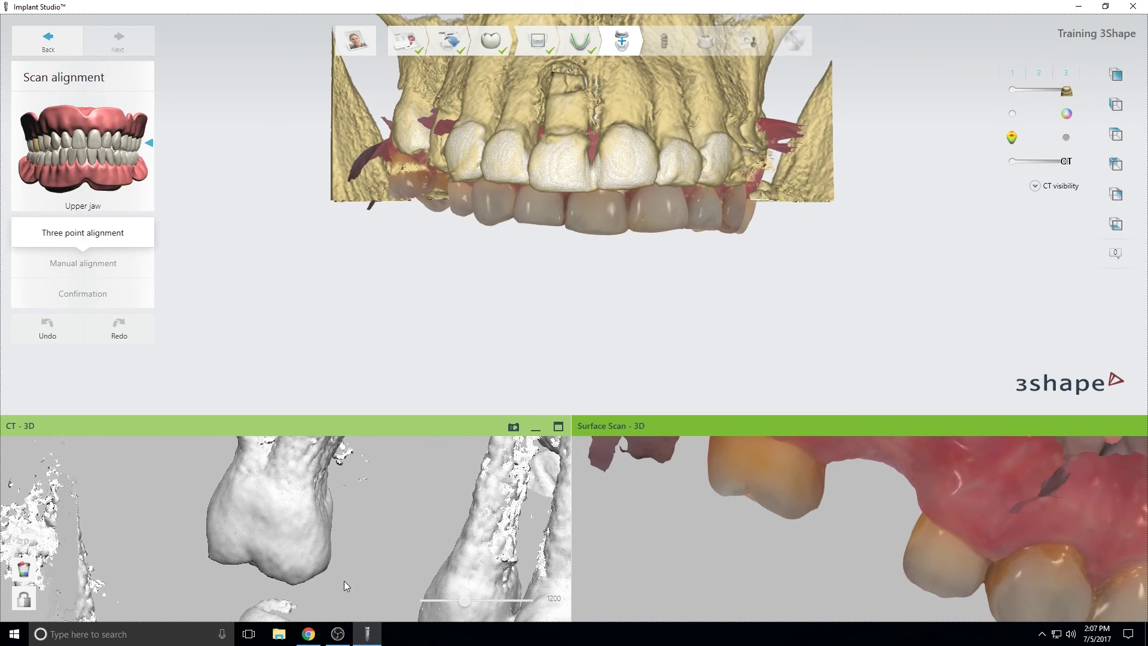
pyautogui.click(210, 555)
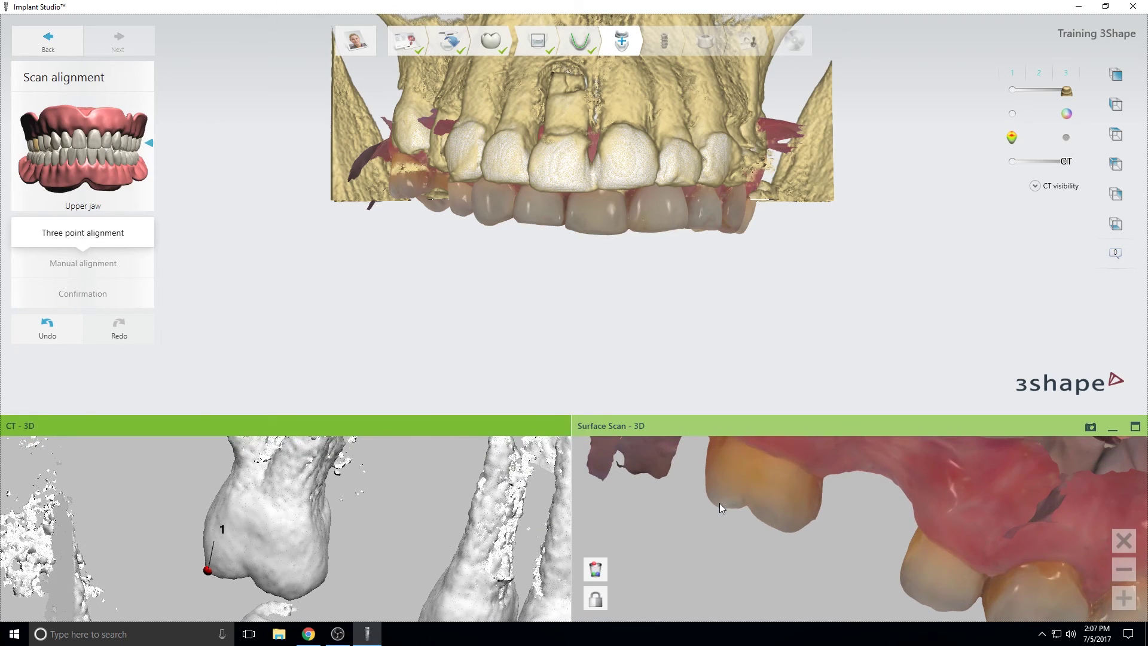
pyautogui.click(718, 506)
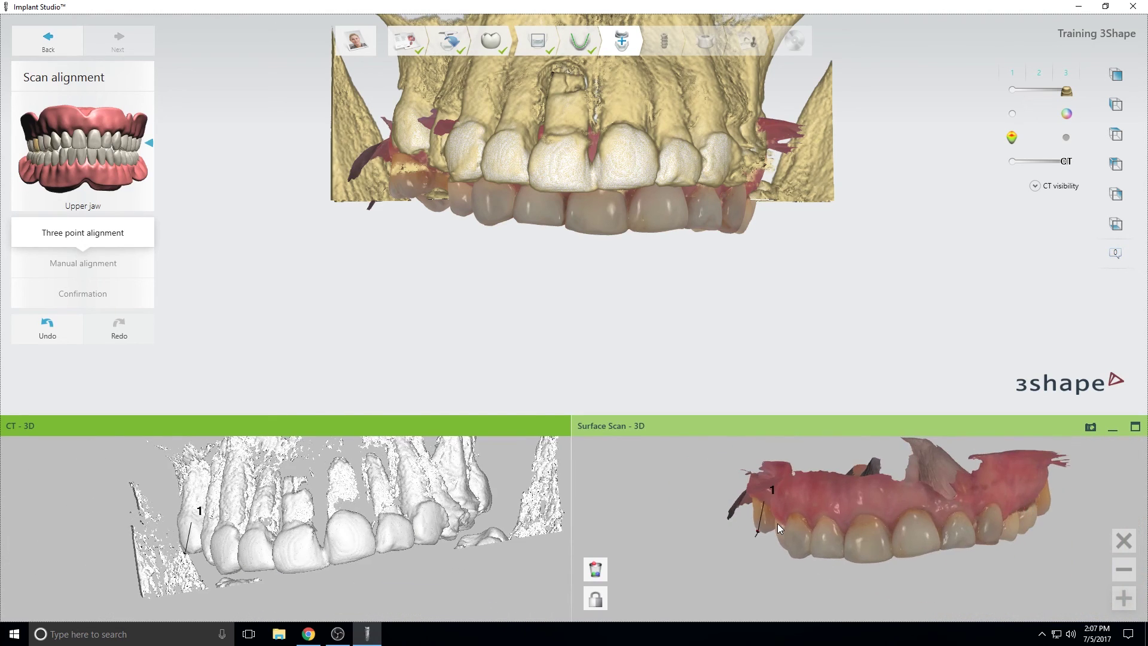
# - Place the second alignment point on the distal incisal corner of the upper left central incisor in both the CT and the surface scan
pyautogui.scroll(3, 303, 563)
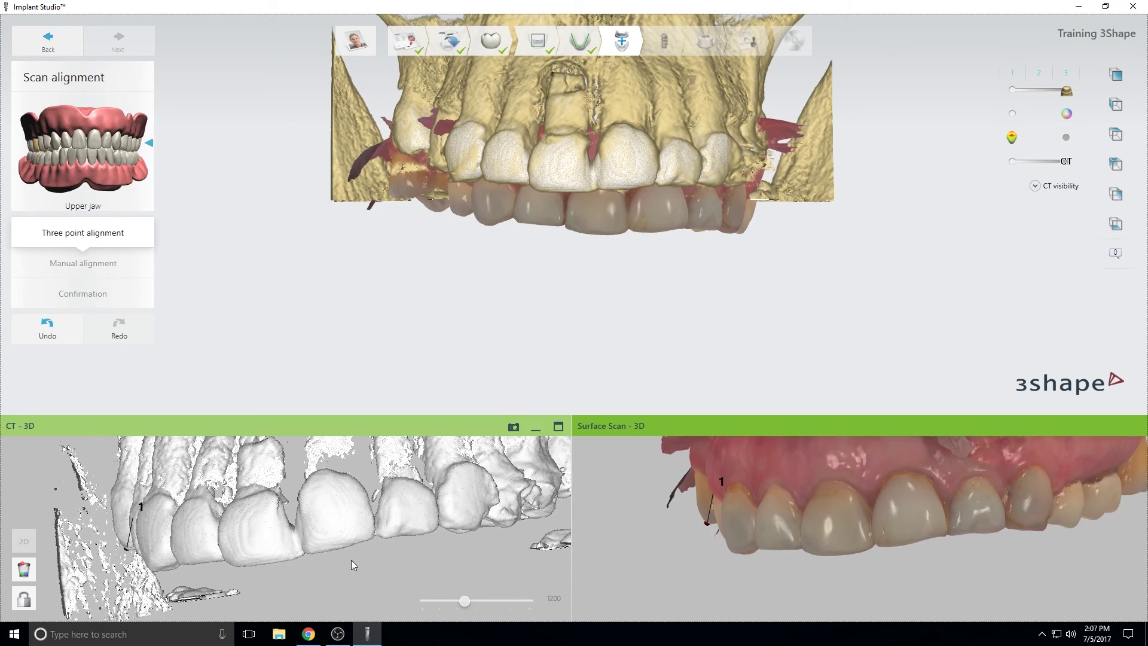
pyautogui.scroll(3, 351, 560)
pyautogui.scroll(2, 386, 525)
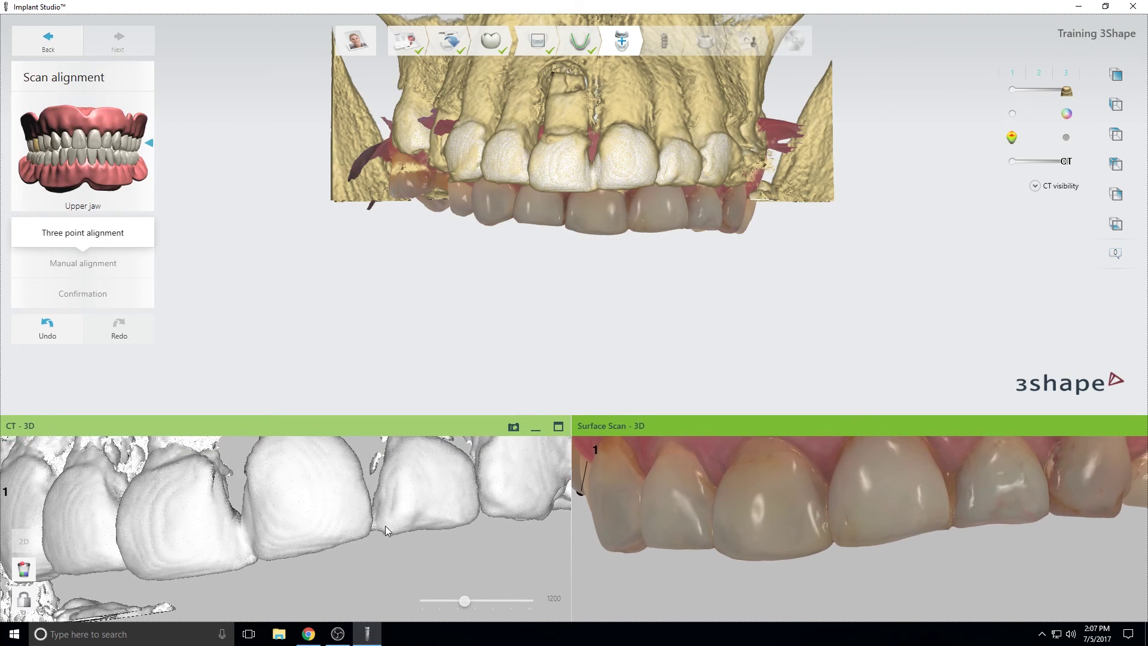
pyautogui.click(367, 533)
pyautogui.click(947, 528)
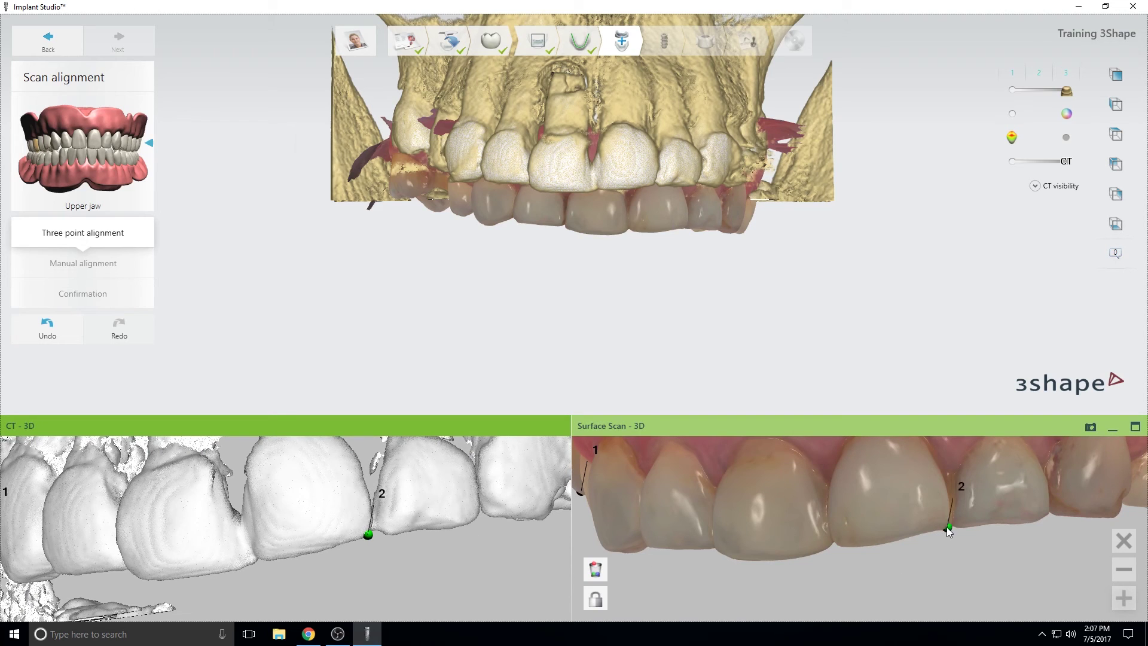
# - Place the third alignment point on the distal cusp tip of the upper left last molar in both the CT and the surface scan
pyautogui.moveTo(488, 494); pyautogui.dragTo(424, 524, button='right')
pyautogui.scroll(3, 442, 521)
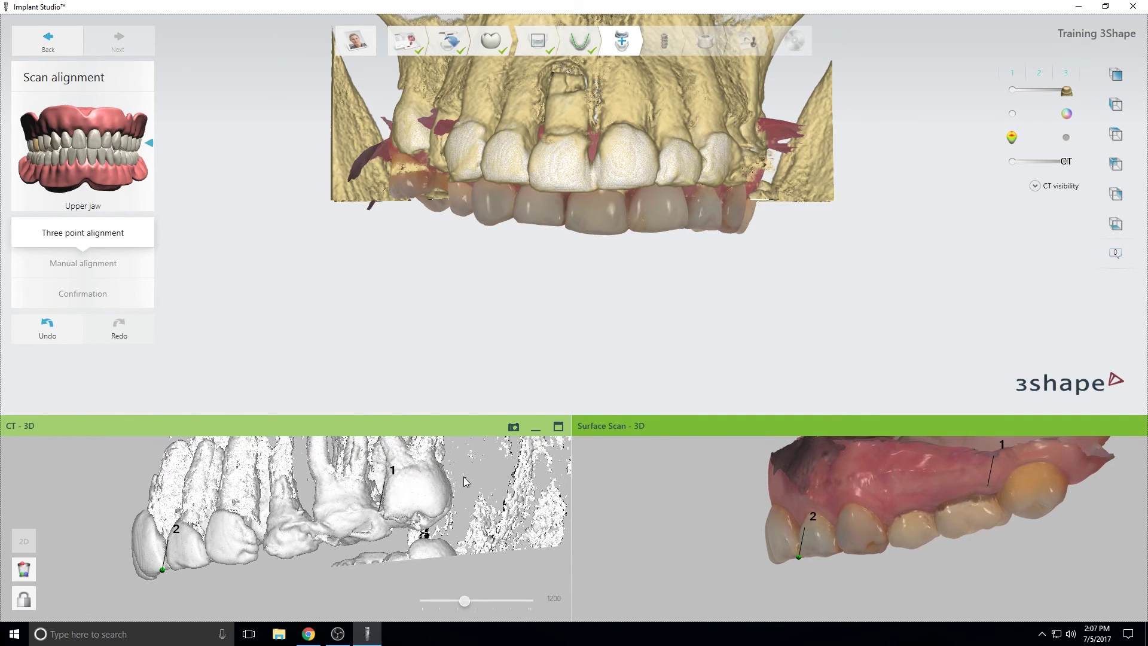
pyautogui.scroll(3, 464, 475)
pyautogui.scroll(2, 509, 577)
pyautogui.scroll(5, 507, 576)
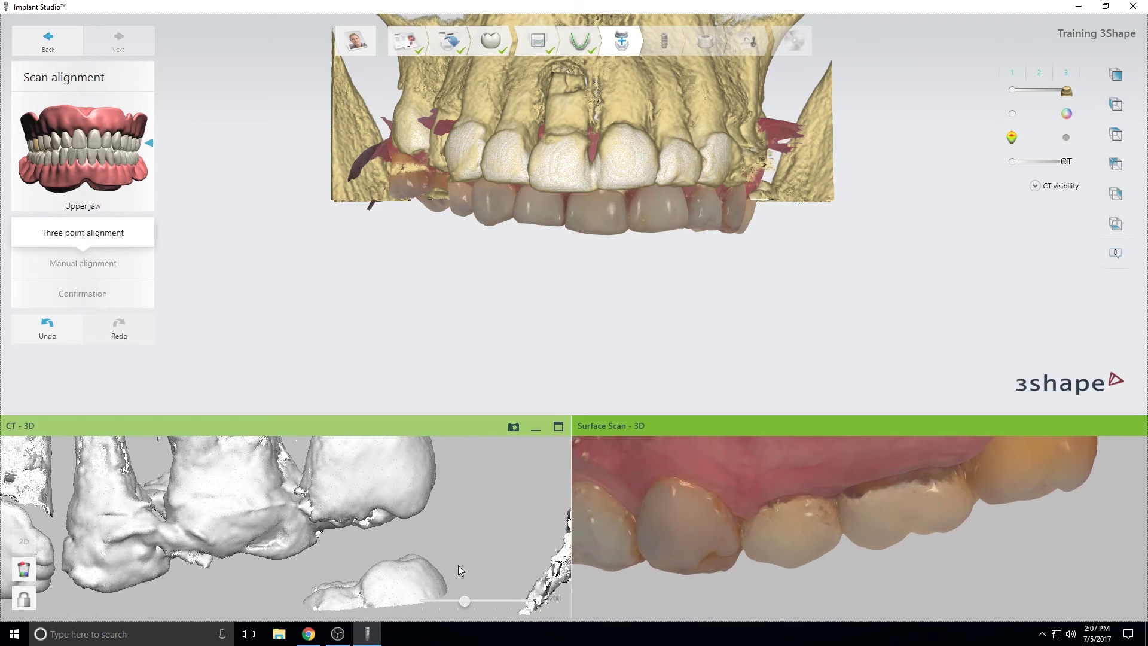
pyautogui.click(414, 511)
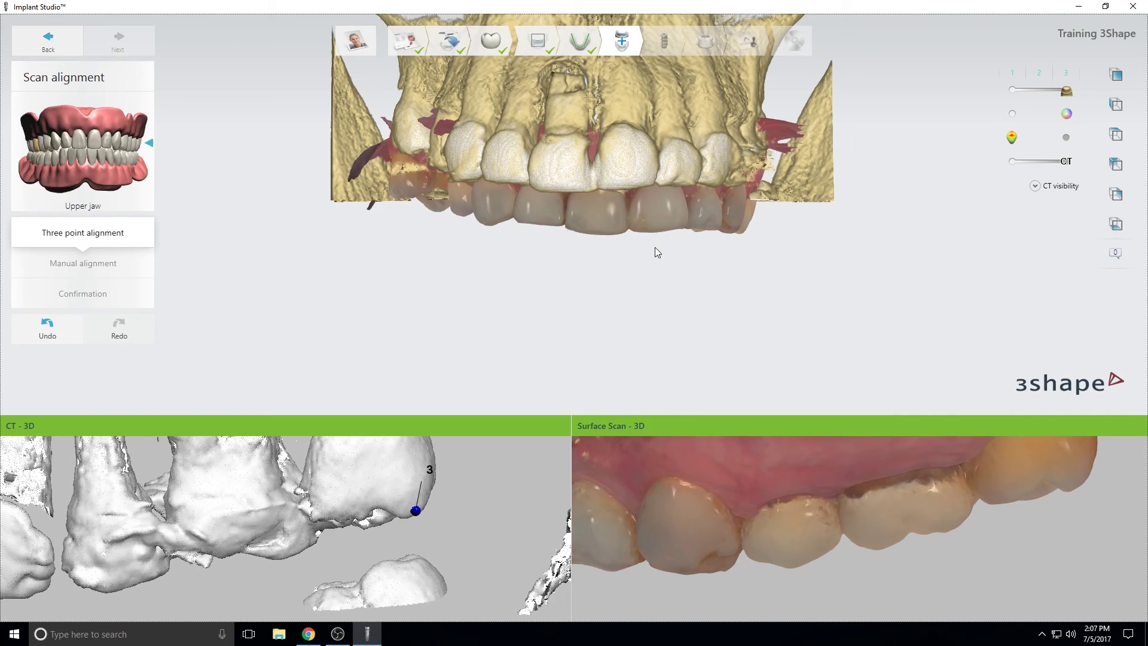
pyautogui.click(1070, 489)
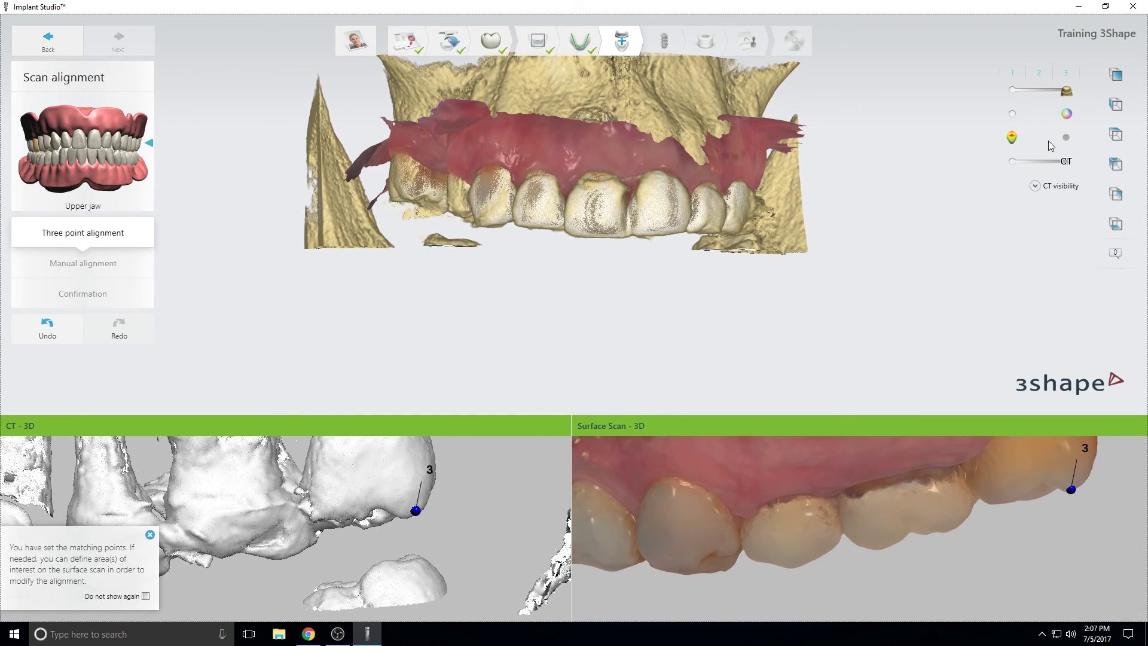
# - Show the difference map and examine the alignment deviation over all the teeth in an enlarged view
pyautogui.click(1063, 139)
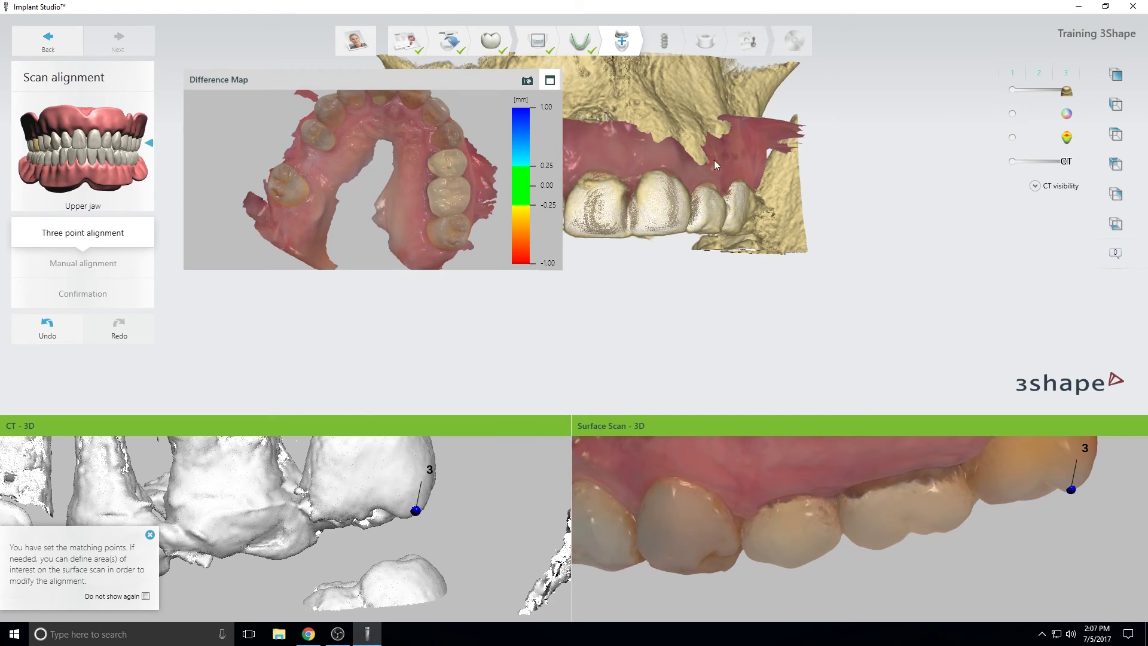
pyautogui.click(549, 83)
pyautogui.click(968, 109)
pyautogui.click(1067, 115)
pyautogui.click(1066, 114)
pyautogui.click(1066, 114)
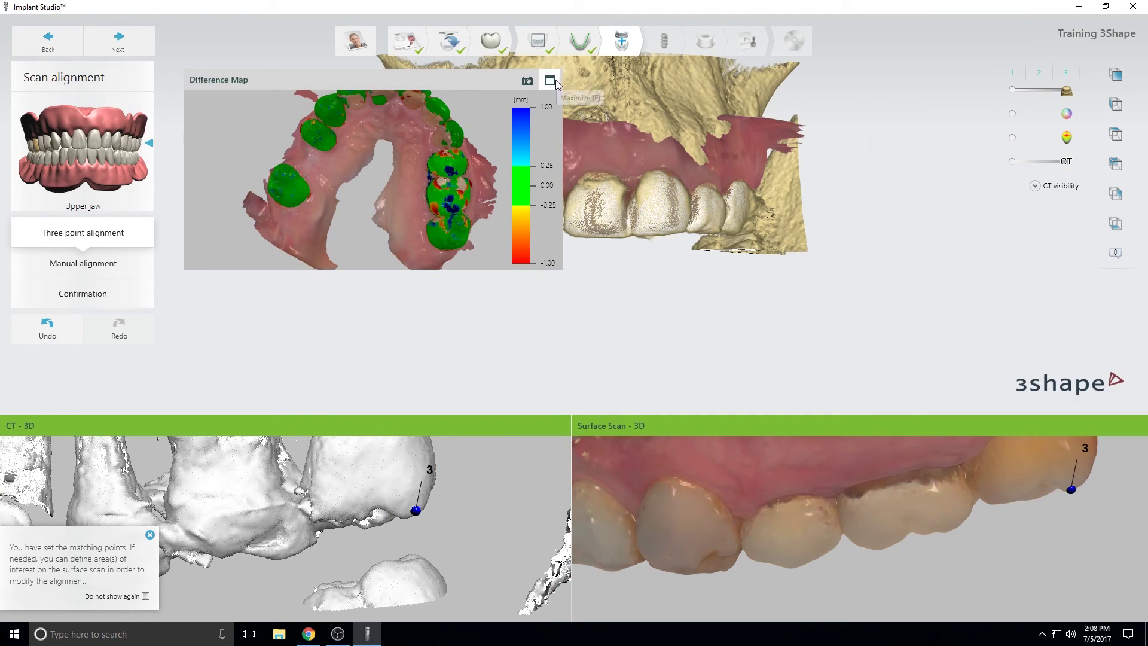
pyautogui.click(552, 79)
pyautogui.moveTo(697, 180); pyautogui.dragTo(967, 335, button='right')
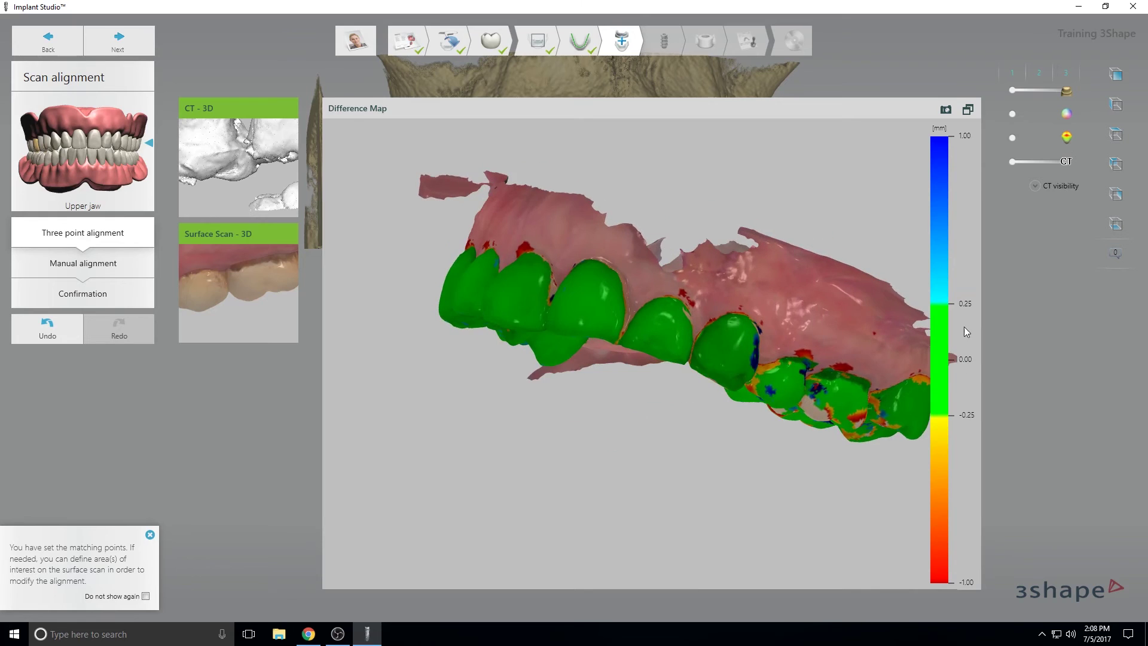
pyautogui.moveTo(687, 336); pyautogui.dragTo(677, 333, button='right')
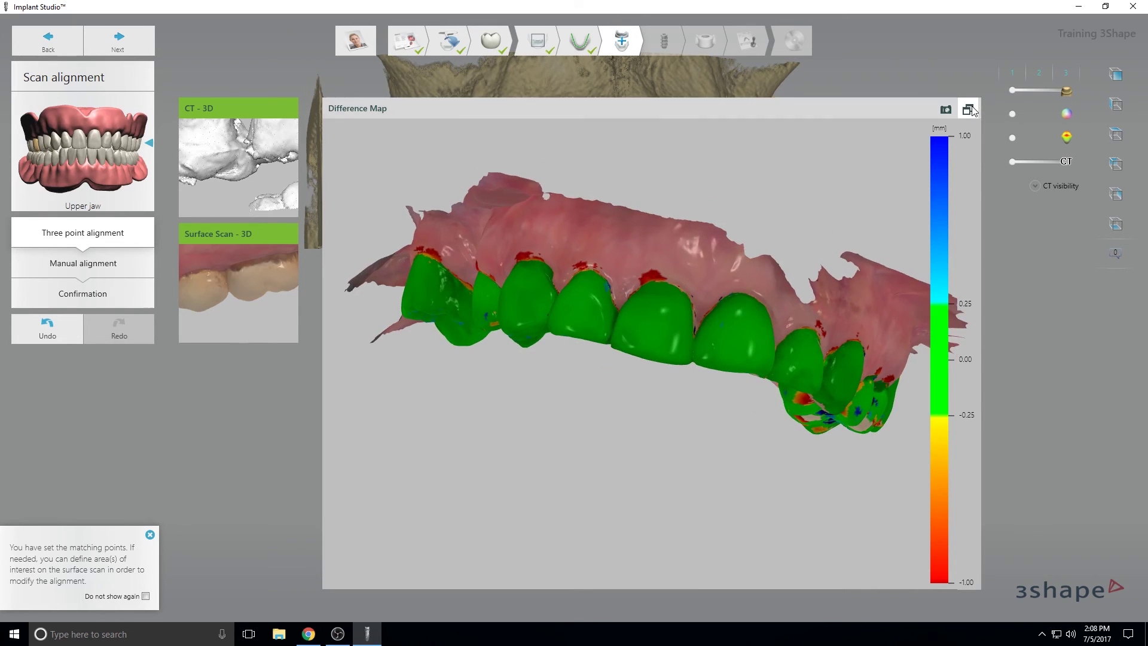
pyautogui.click(968, 110)
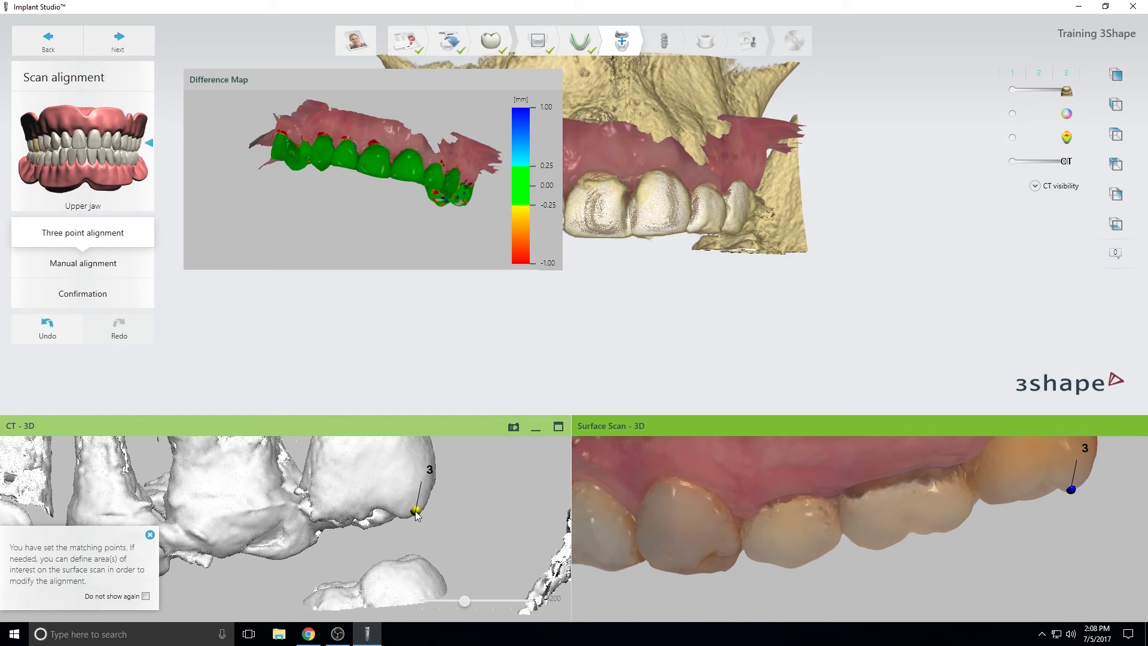
# - Shift the third CT alignment point slightly mesially on the upper left molar, and proceed to manual alignment
pyautogui.moveTo(417, 513); pyautogui.dragTo(412, 514)
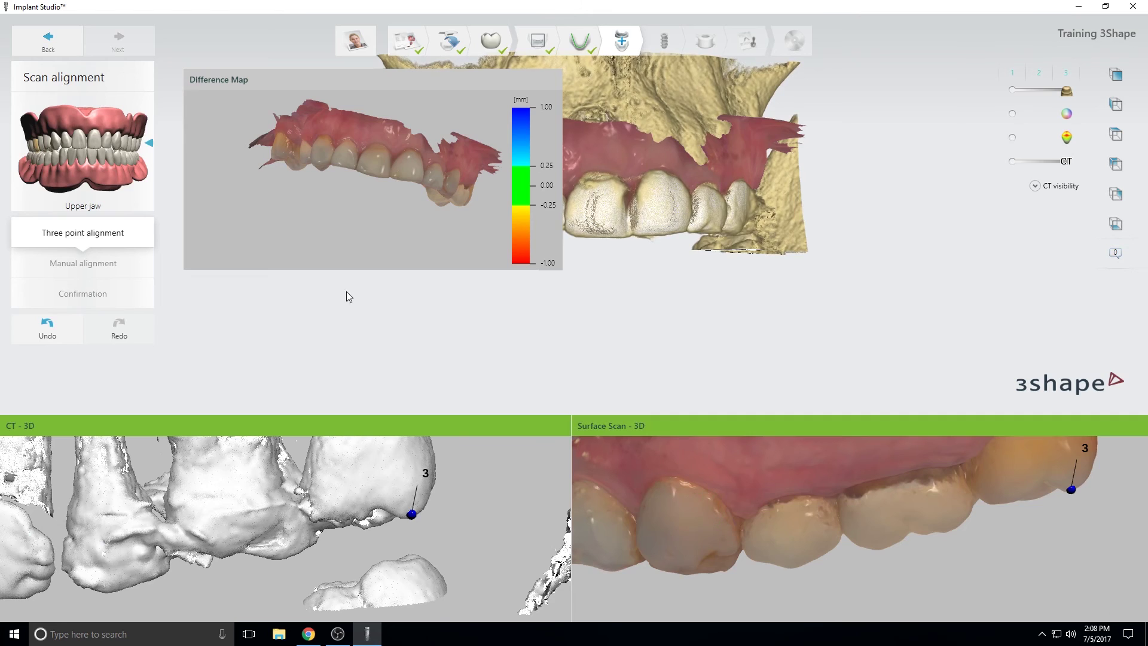
pyautogui.click(89, 264)
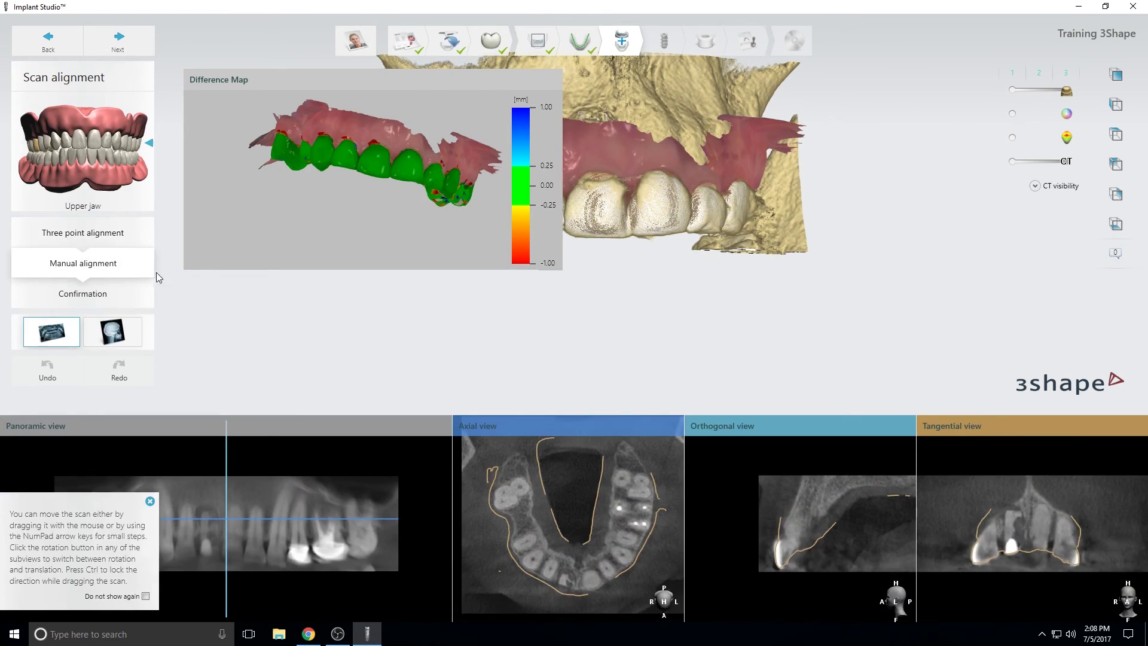
pyautogui.click(150, 502)
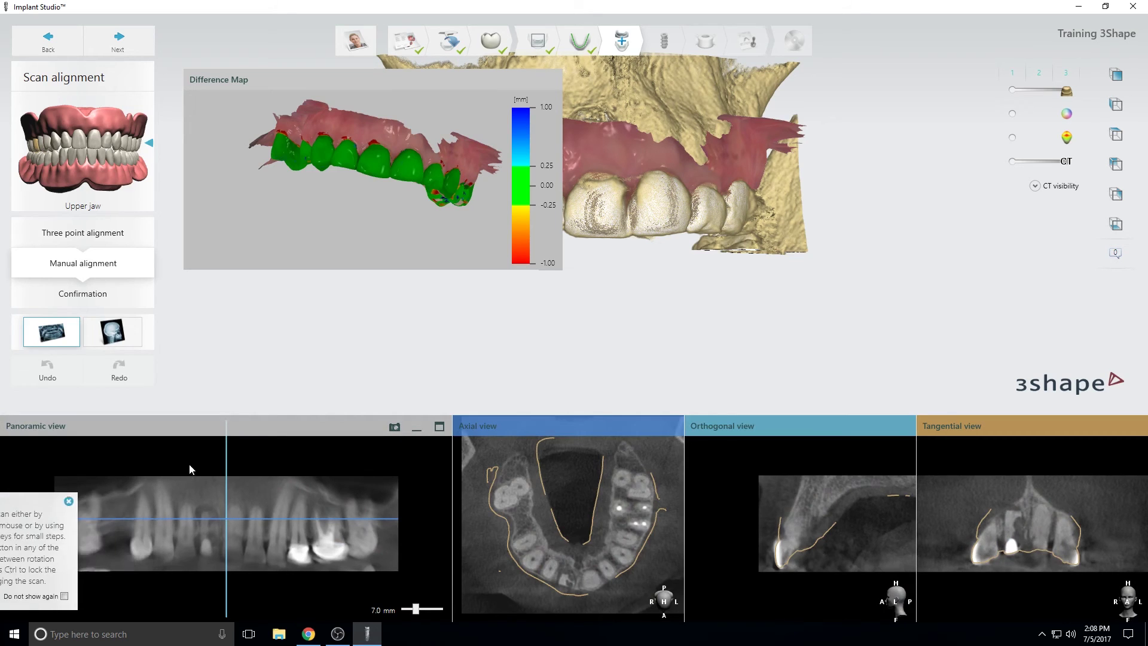
# - Examine how the surface scan outline fits the CT in cross-sections at the anterior teeth and the upper right canine
pyautogui.click(204, 535)
pyautogui.moveTo(192, 540); pyautogui.dragTo(254, 541)
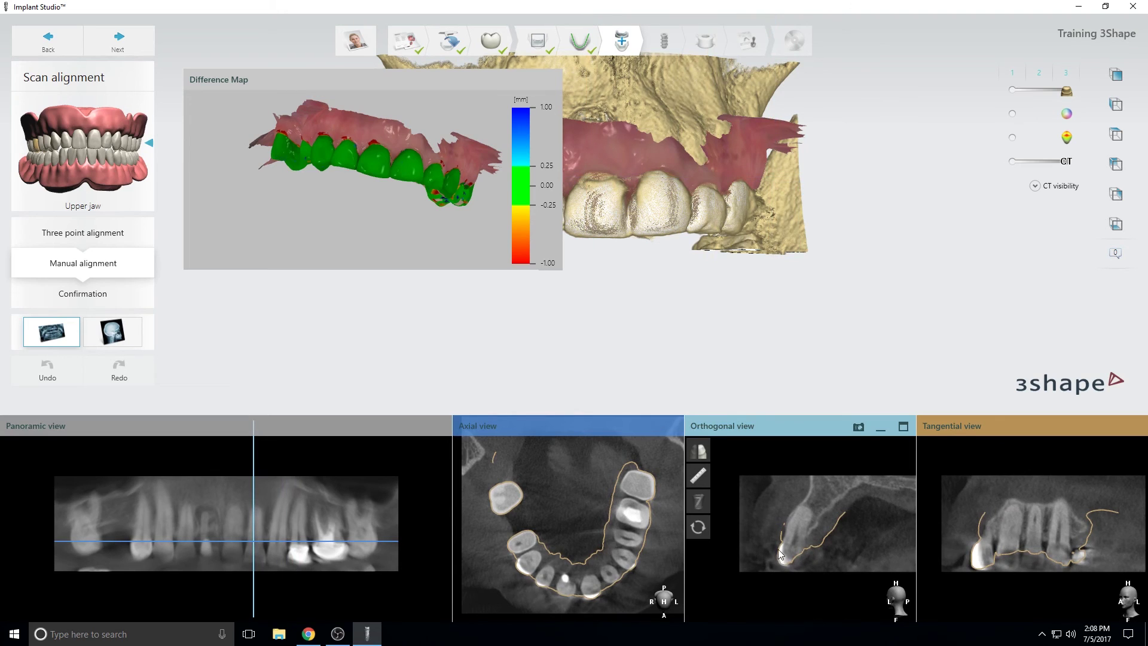
pyautogui.moveTo(254, 560); pyautogui.dragTo(162, 544)
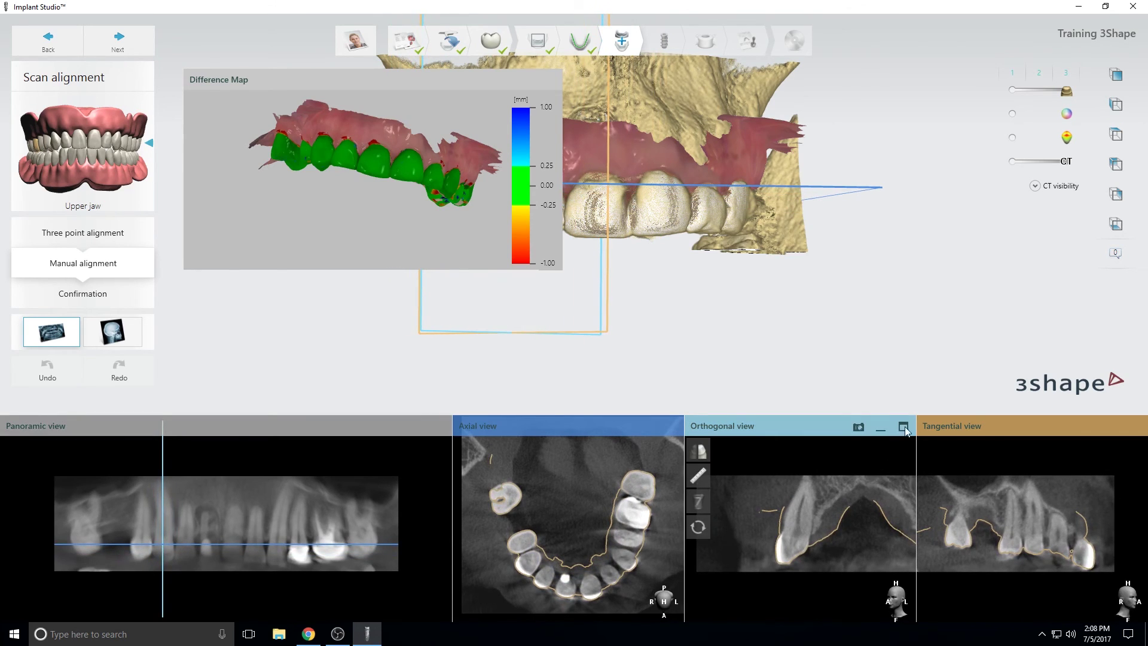
pyautogui.click(903, 427)
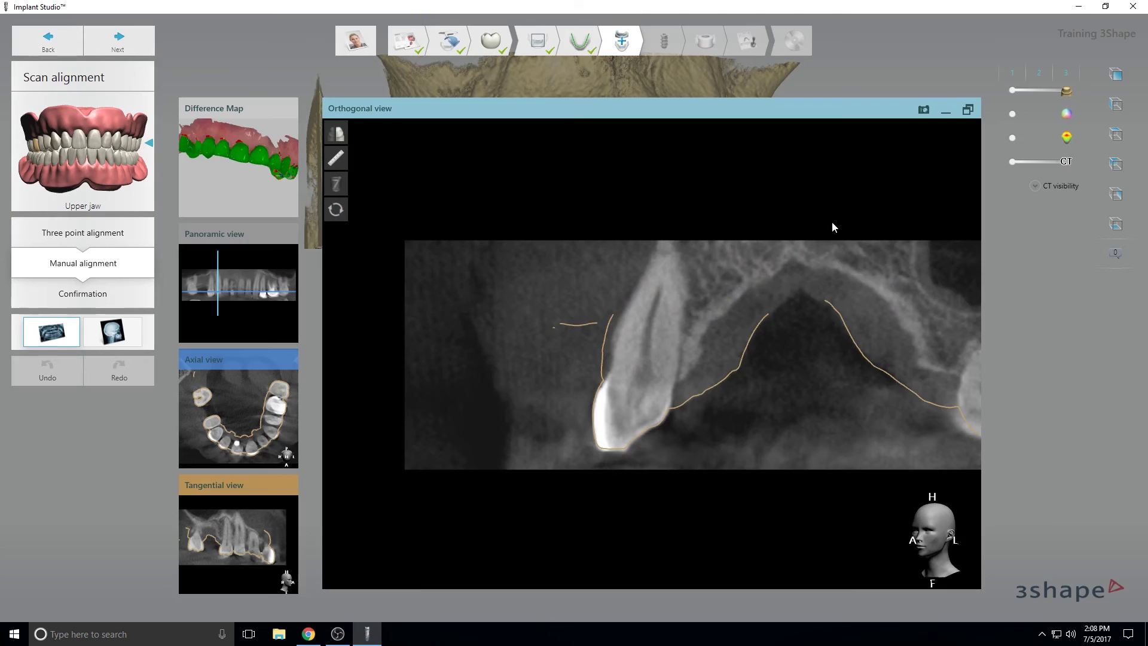
pyautogui.click(967, 109)
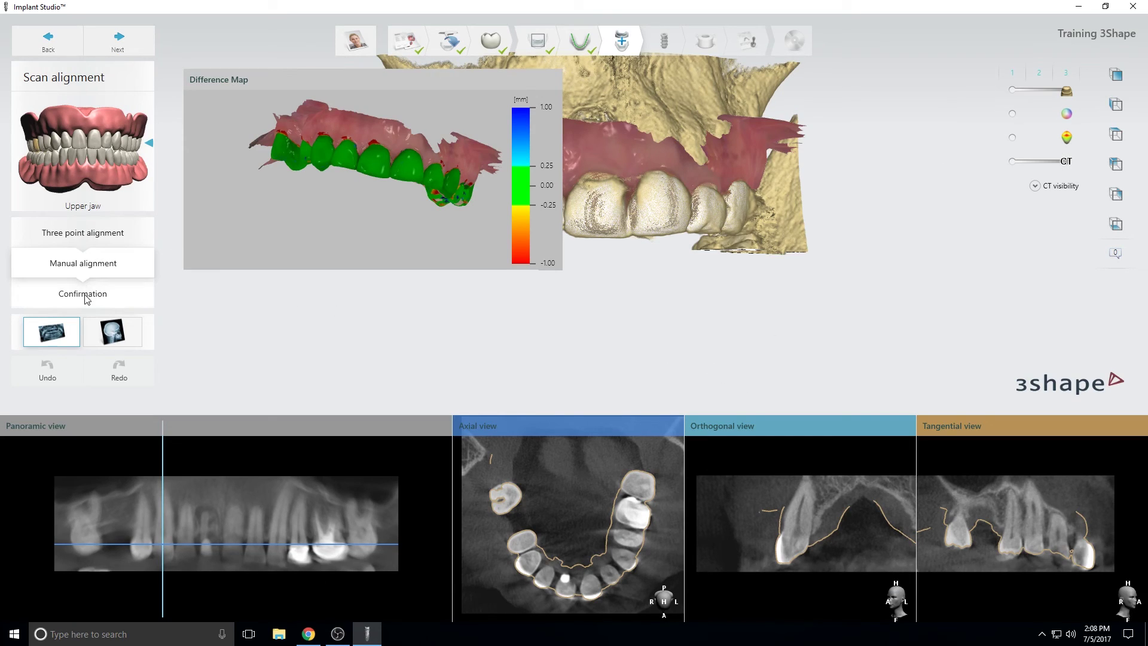
# - Confirm the scan alignment and proceed to implant planning
pyautogui.click(86, 298)
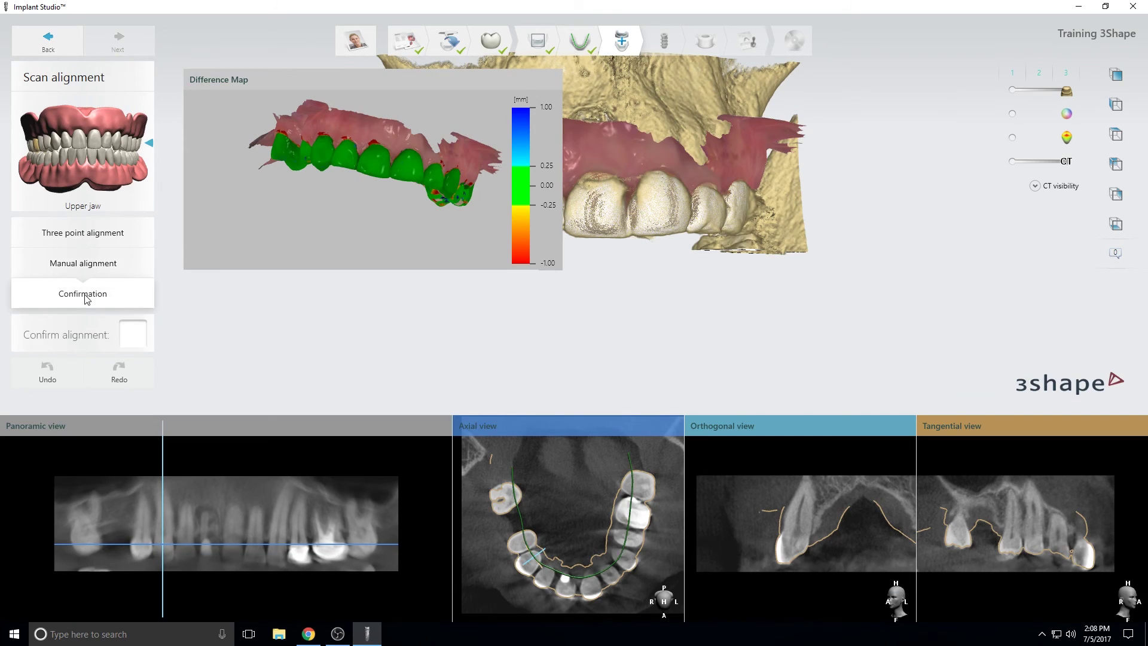
pyautogui.click(133, 334)
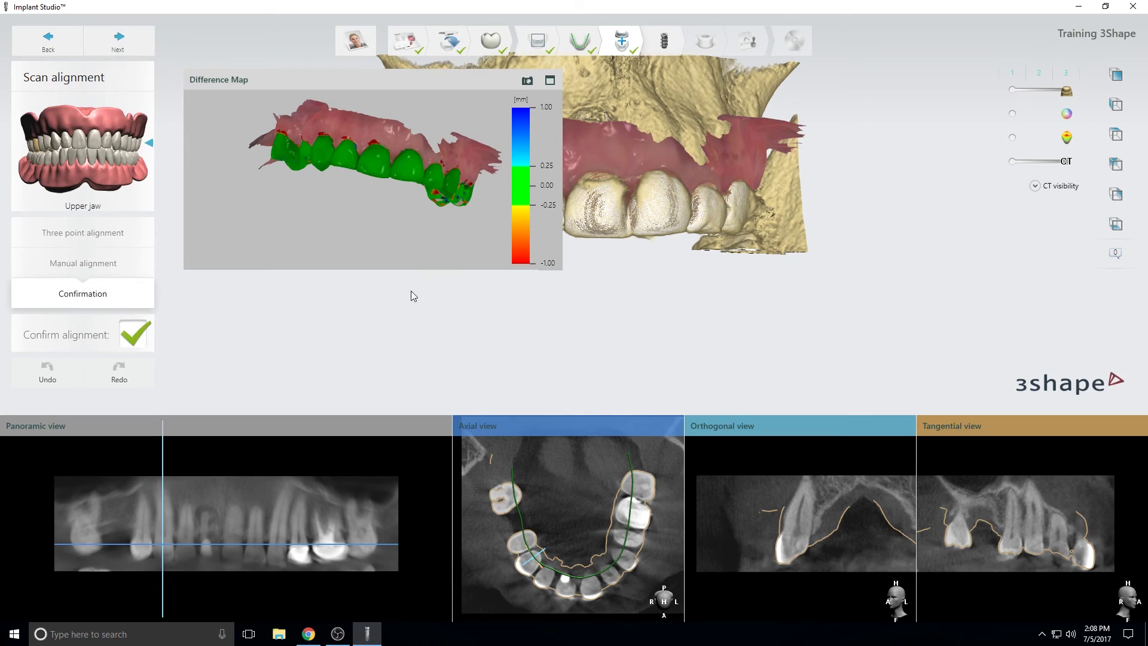
pyautogui.click(120, 42)
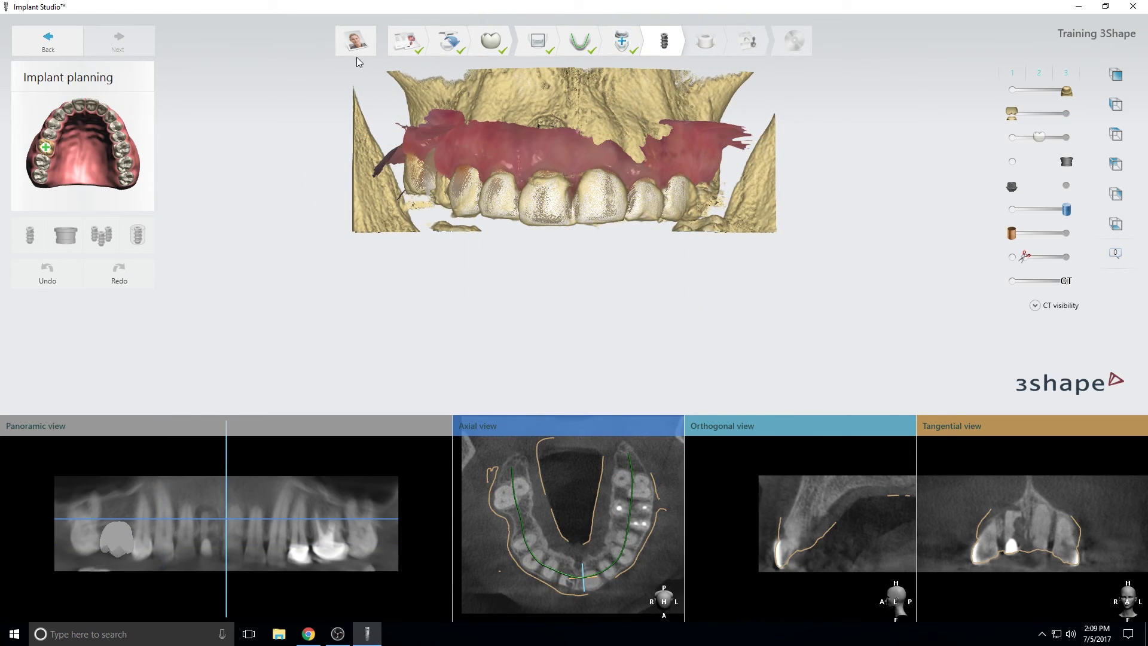
# - Add an implant at the tooth 3 position
pyautogui.moveTo(55, 150)
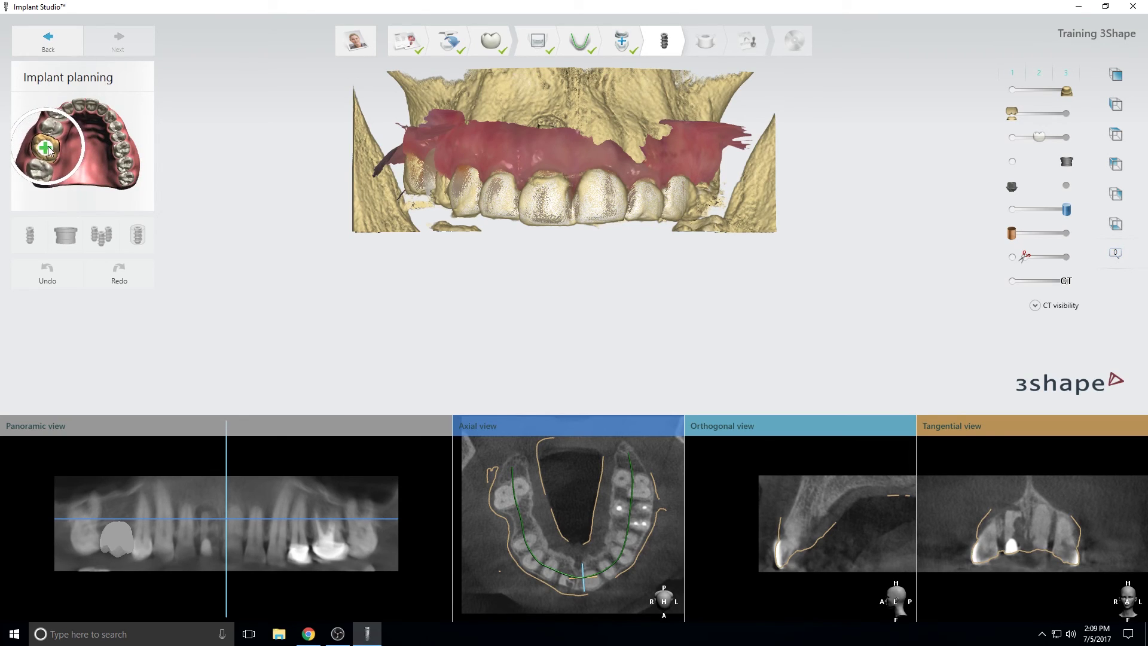
pyautogui.click(45, 148)
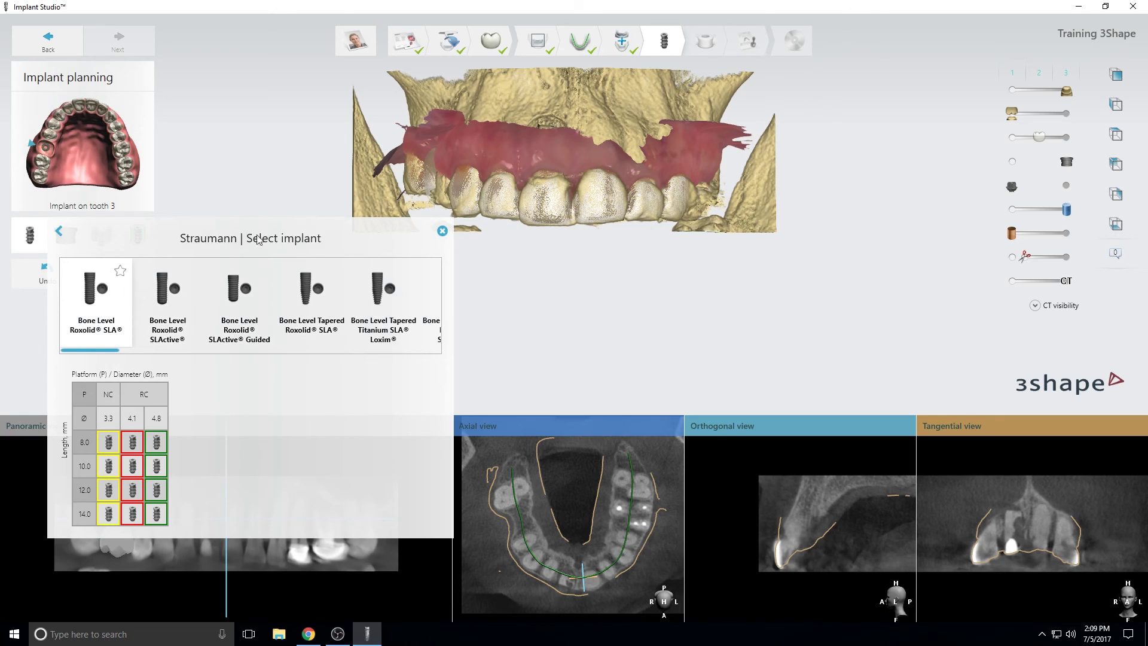
# - Look up the available sizes of Zimmer Dental's Zimmer Tapered Screw-Vent MTX implant system
pyautogui.click(60, 232)
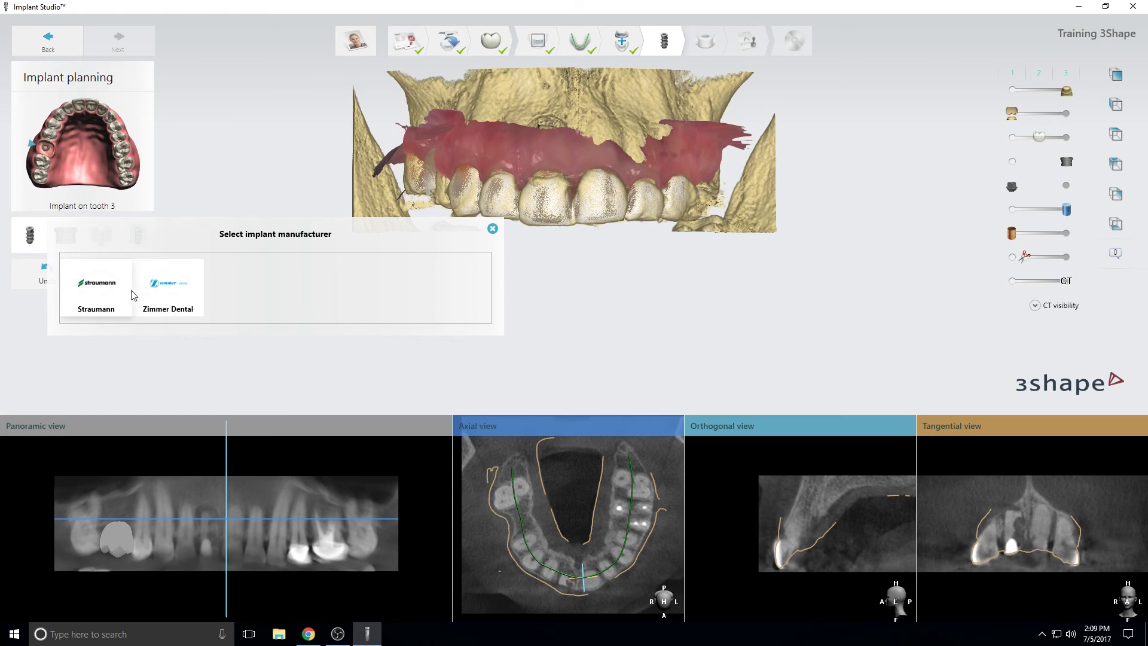
pyautogui.click(159, 291)
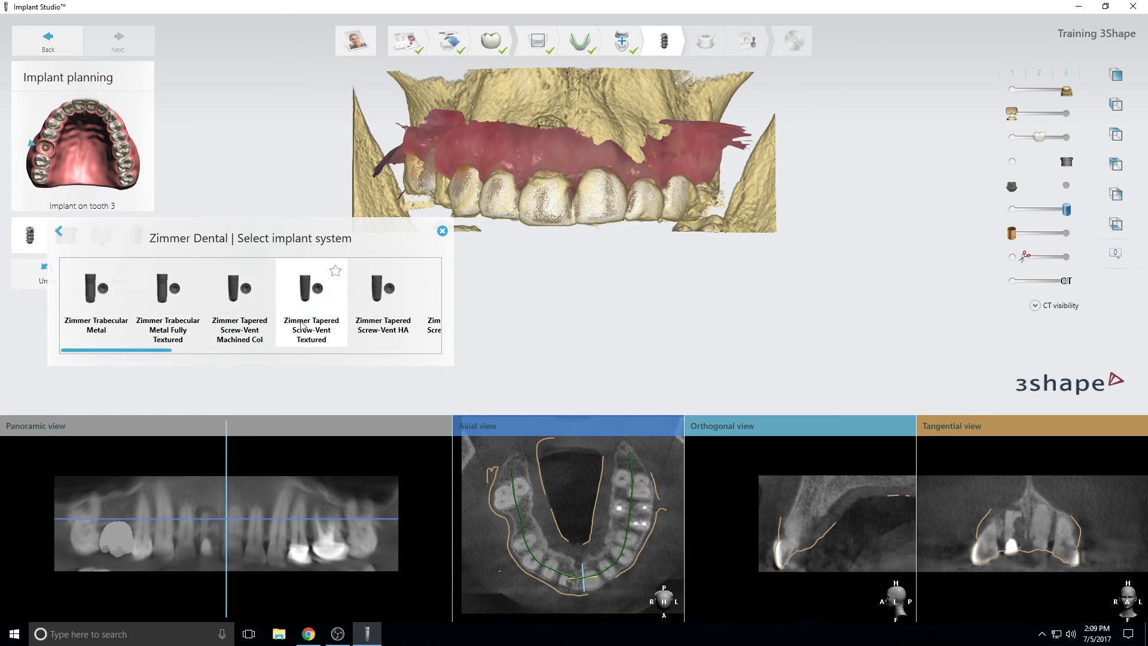
pyautogui.moveTo(162, 350); pyautogui.dragTo(242, 357)
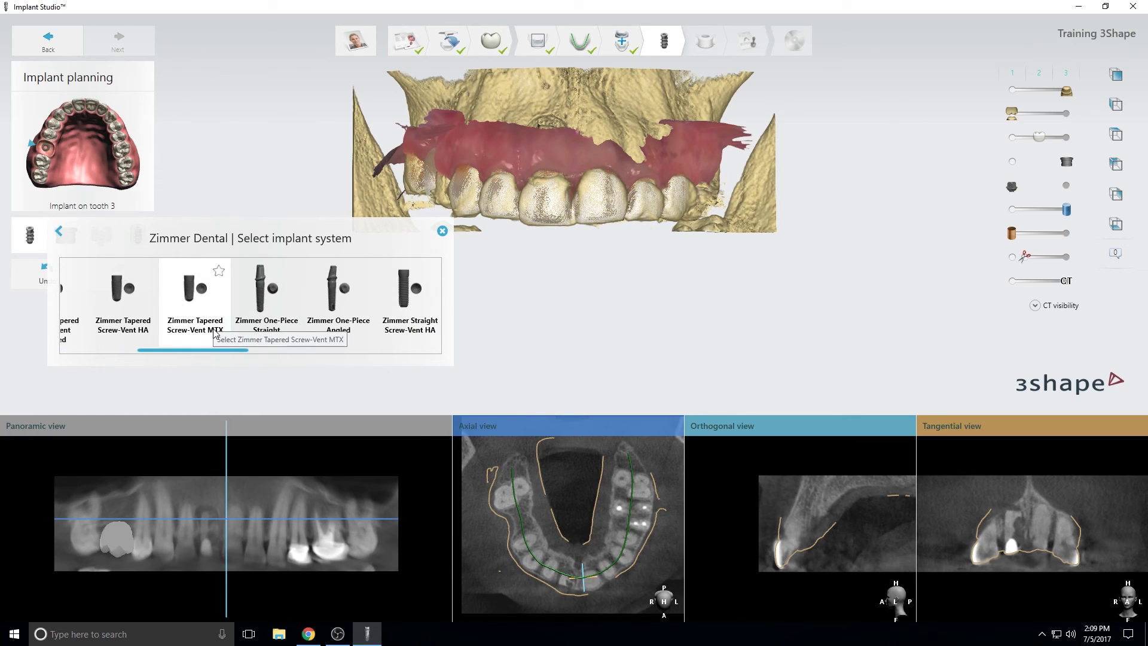
pyautogui.click(216, 333)
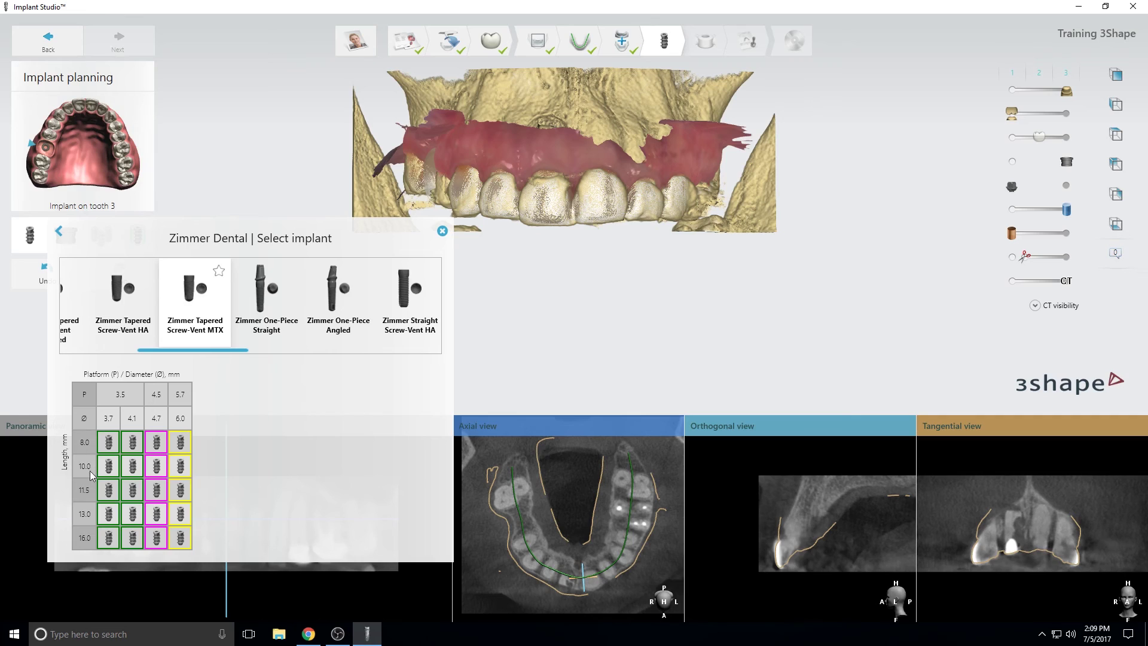
# - Choose the Straumann Bone Level Roxolid SLA implant with 10.0 mm length, 4.1 mm diameter and RC platform for tooth 3
pyautogui.click(59, 232)
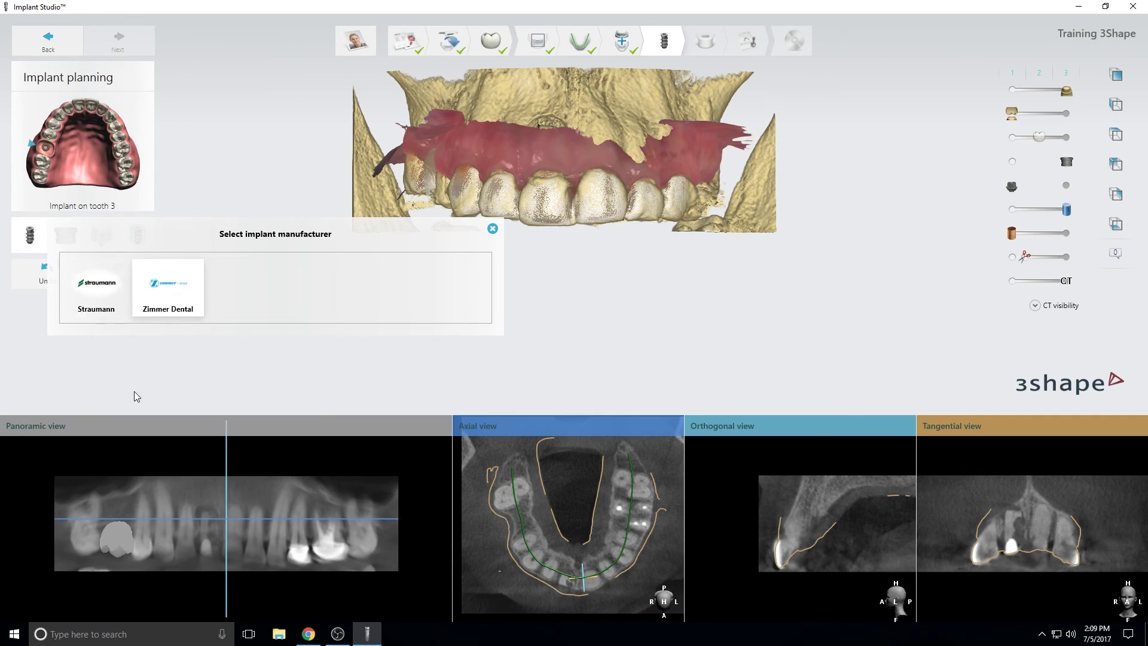
pyautogui.click(94, 297)
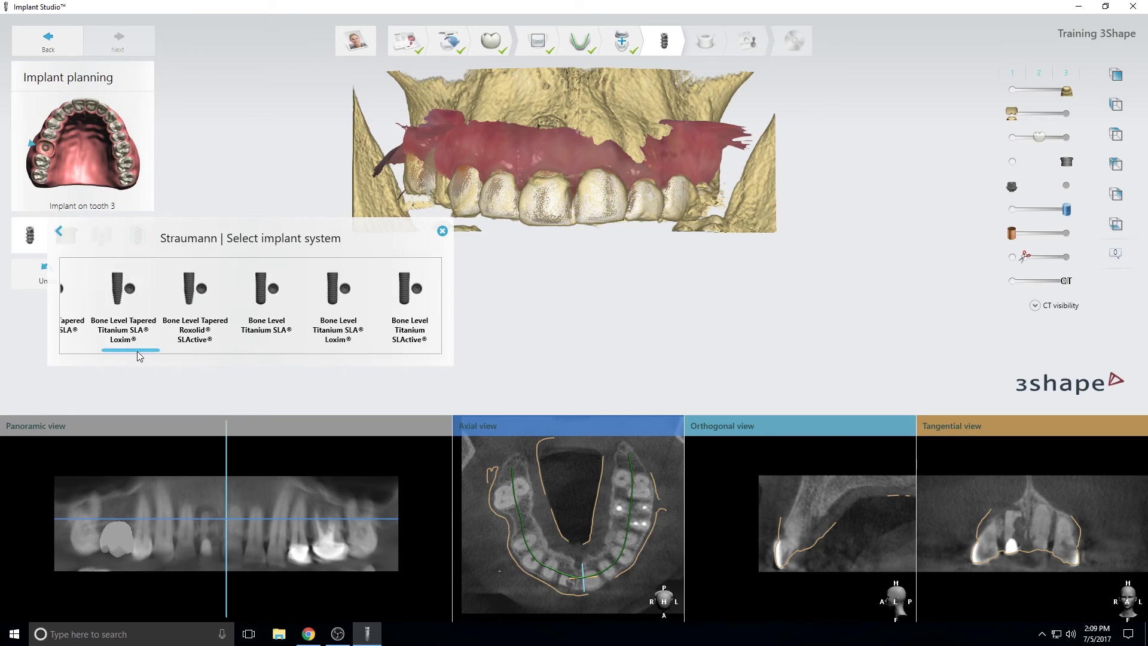
pyautogui.moveTo(108, 352); pyautogui.dragTo(77, 353)
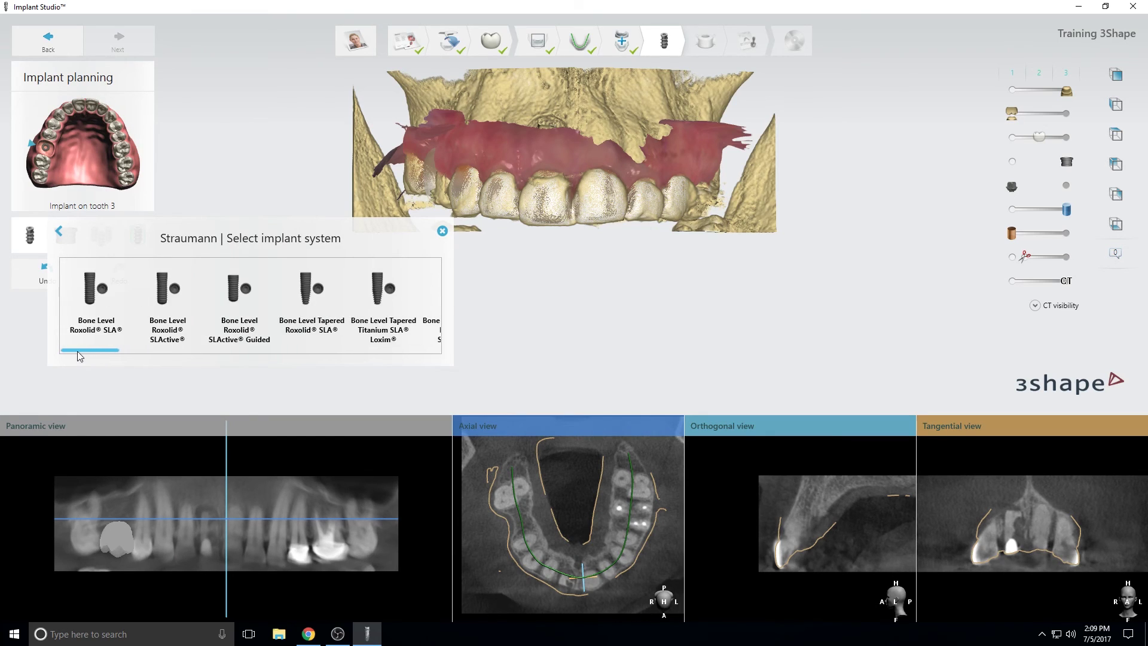
pyautogui.click(111, 326)
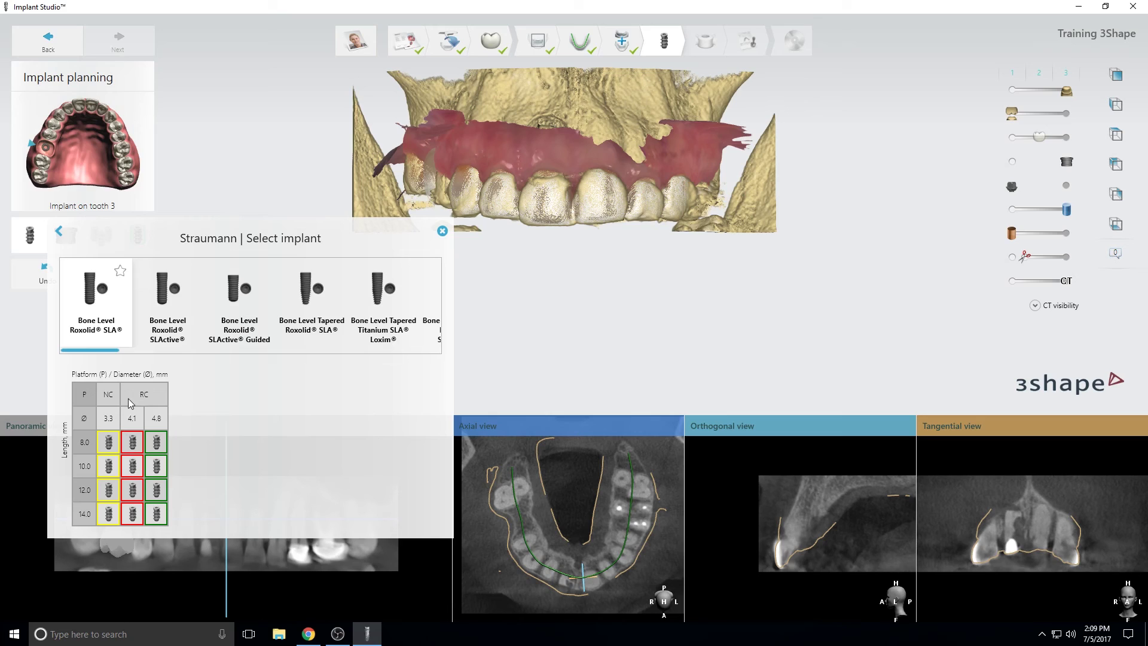
pyautogui.click(137, 466)
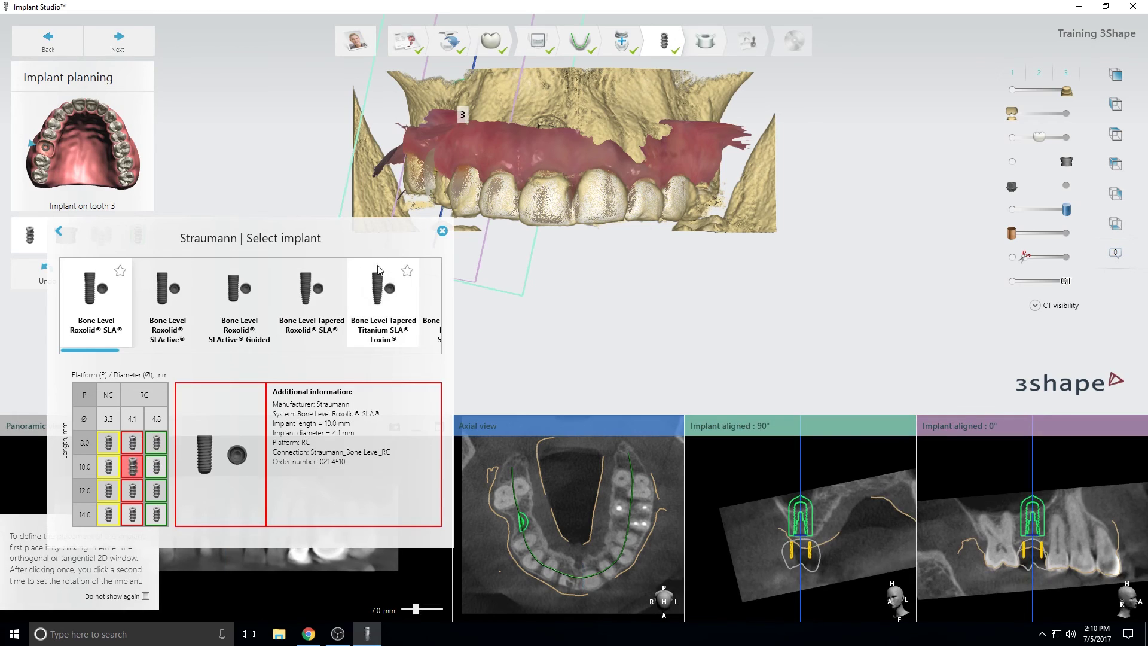
pyautogui.click(442, 231)
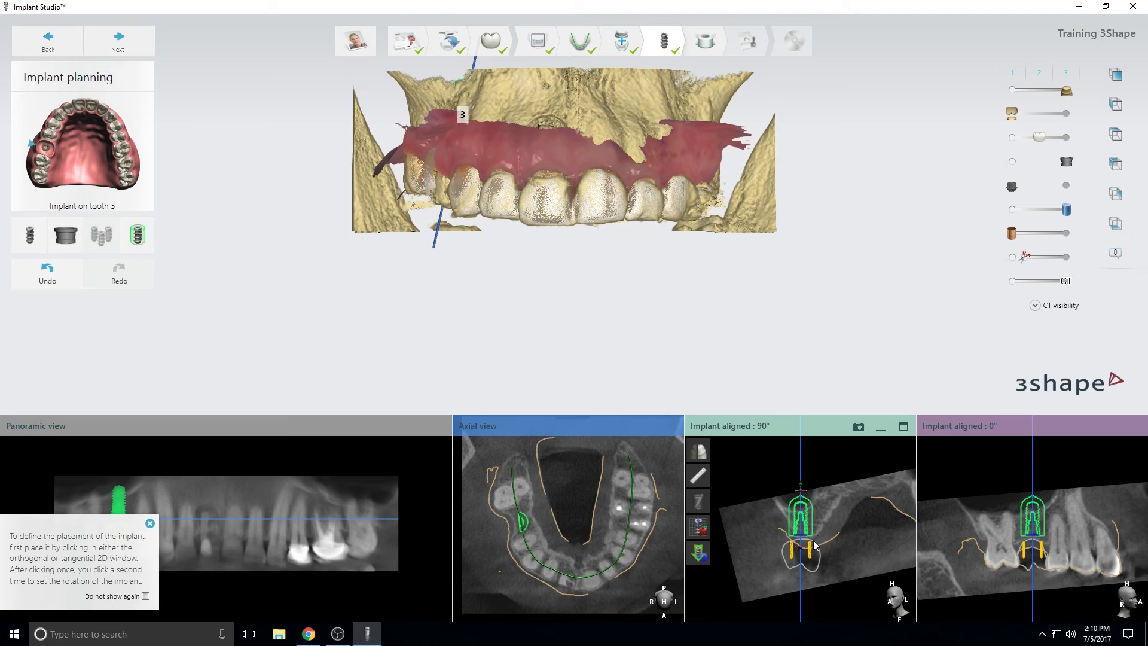
# - Set the tooth 3 Straumann Bone Level Roxolid SLA implant to 8.0 mm length with 4.1 mm diameter
pyautogui.scroll(3, 814, 544)
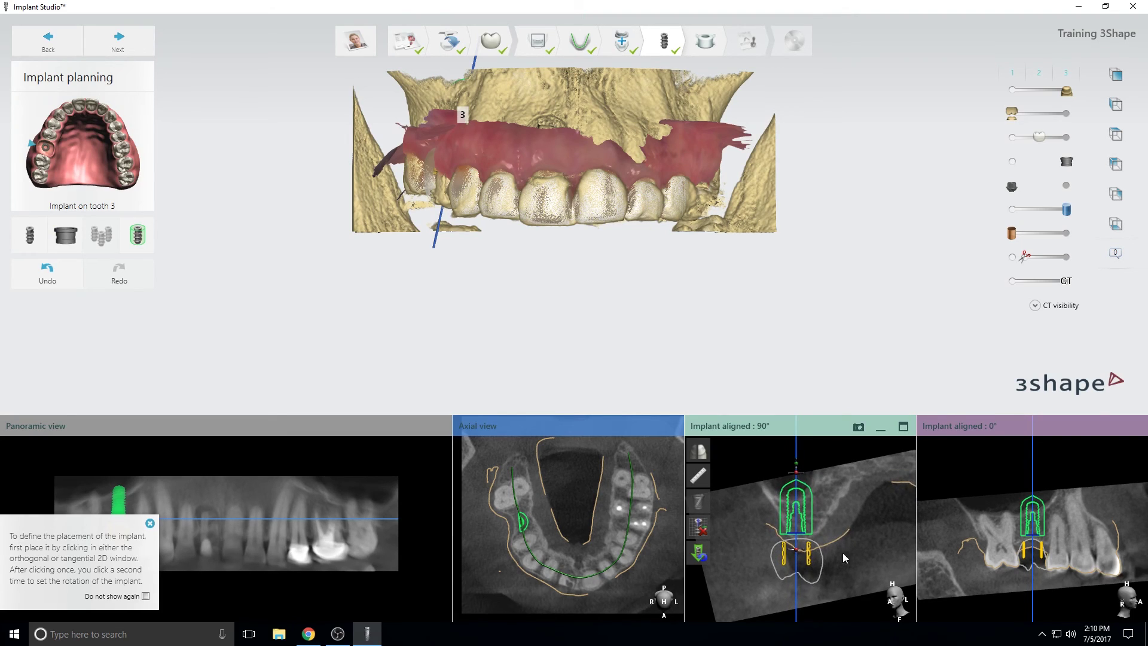
pyautogui.scroll(-1, 823, 508)
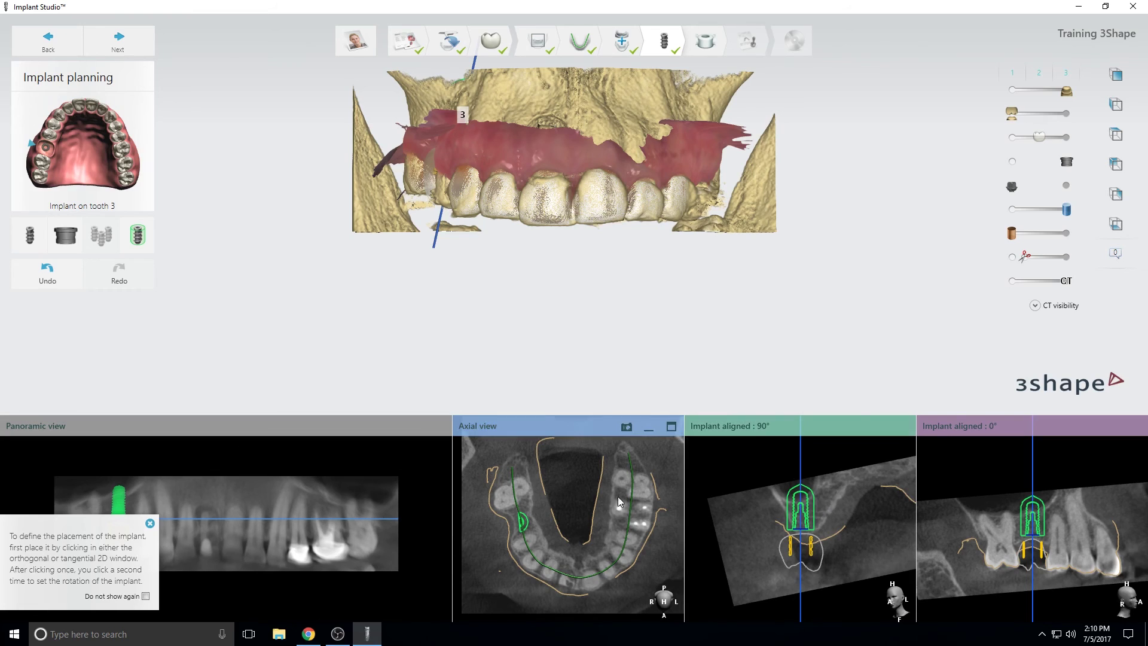
pyautogui.moveTo(1017, 491)
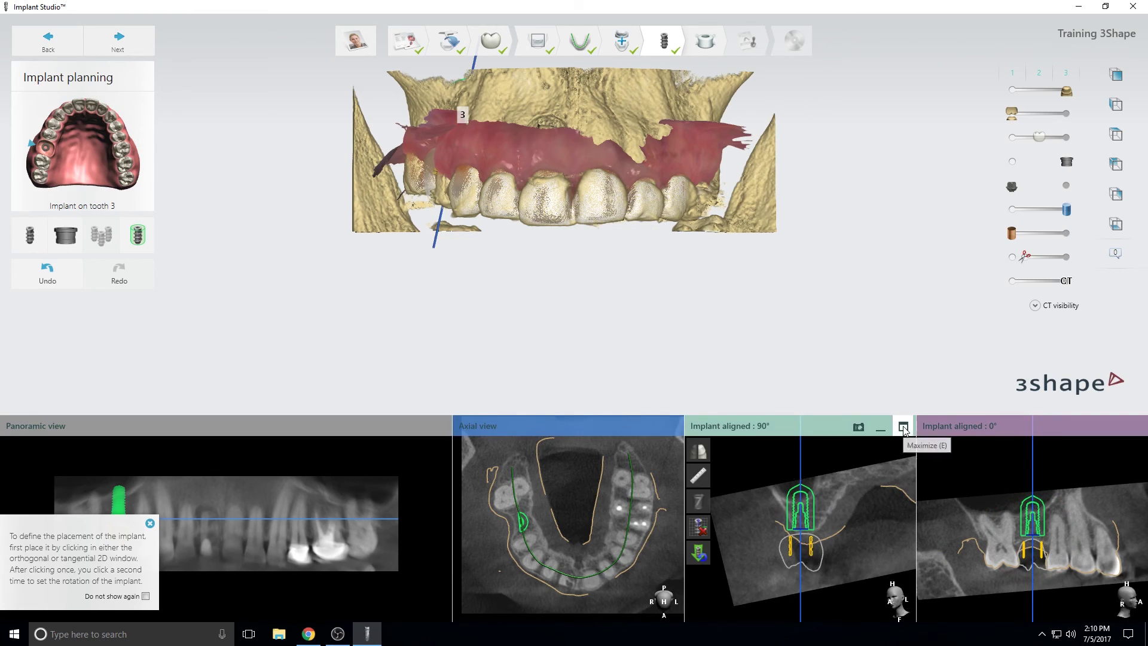
pyautogui.click(902, 426)
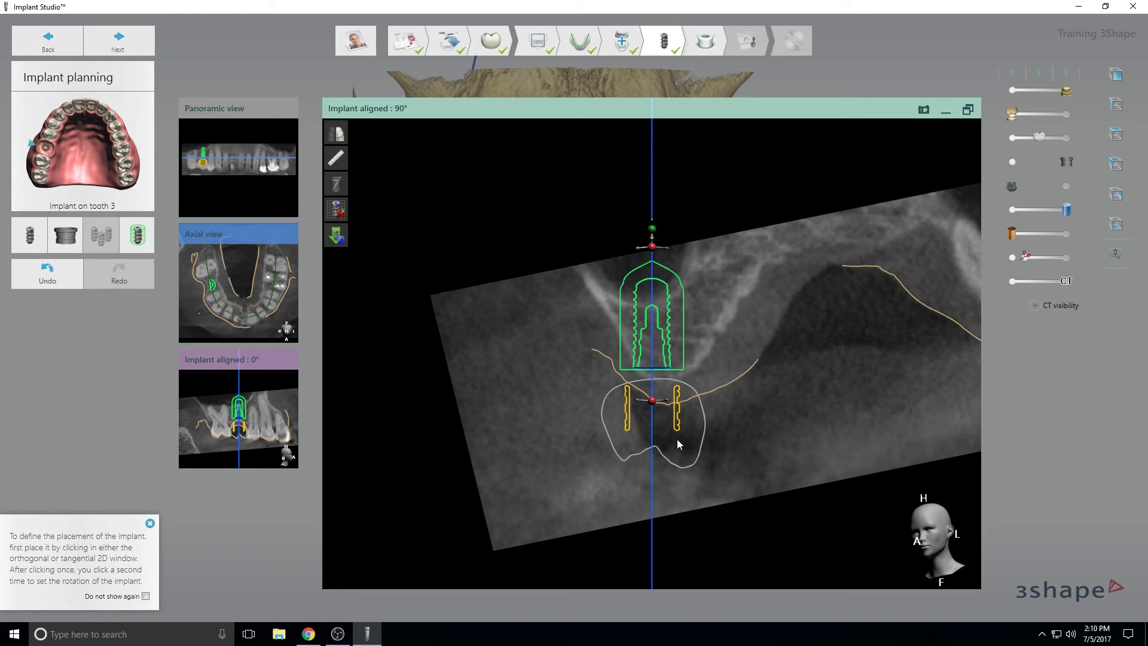
pyautogui.scroll(3, 675, 439)
pyautogui.scroll(2, 673, 434)
pyautogui.scroll(-1, 675, 437)
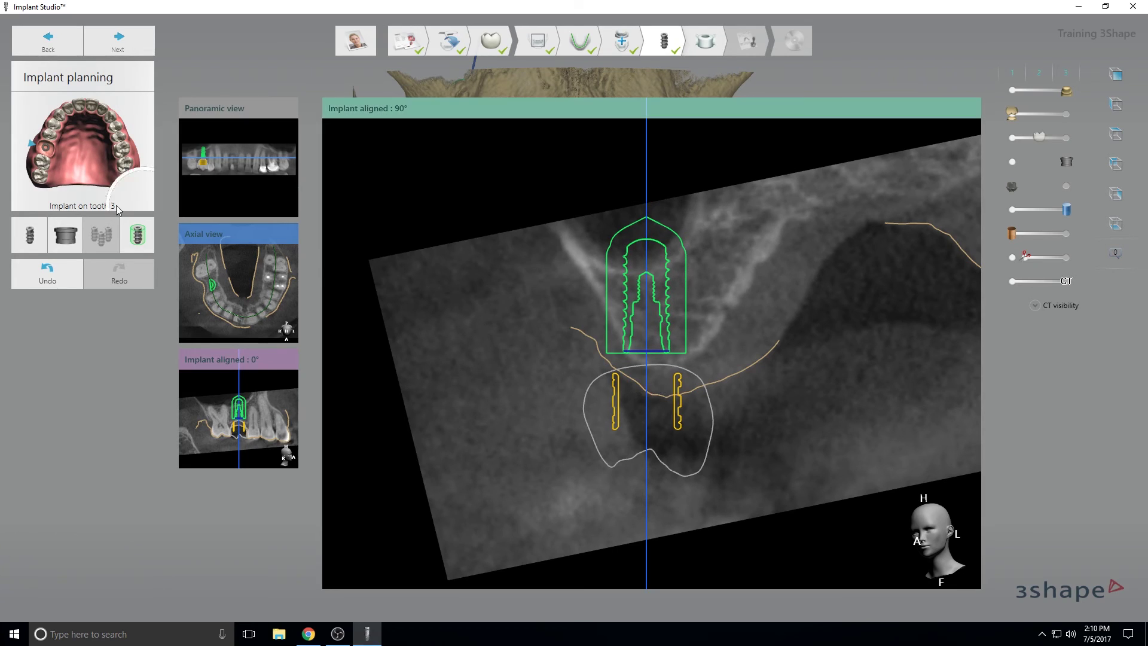
pyautogui.click(37, 239)
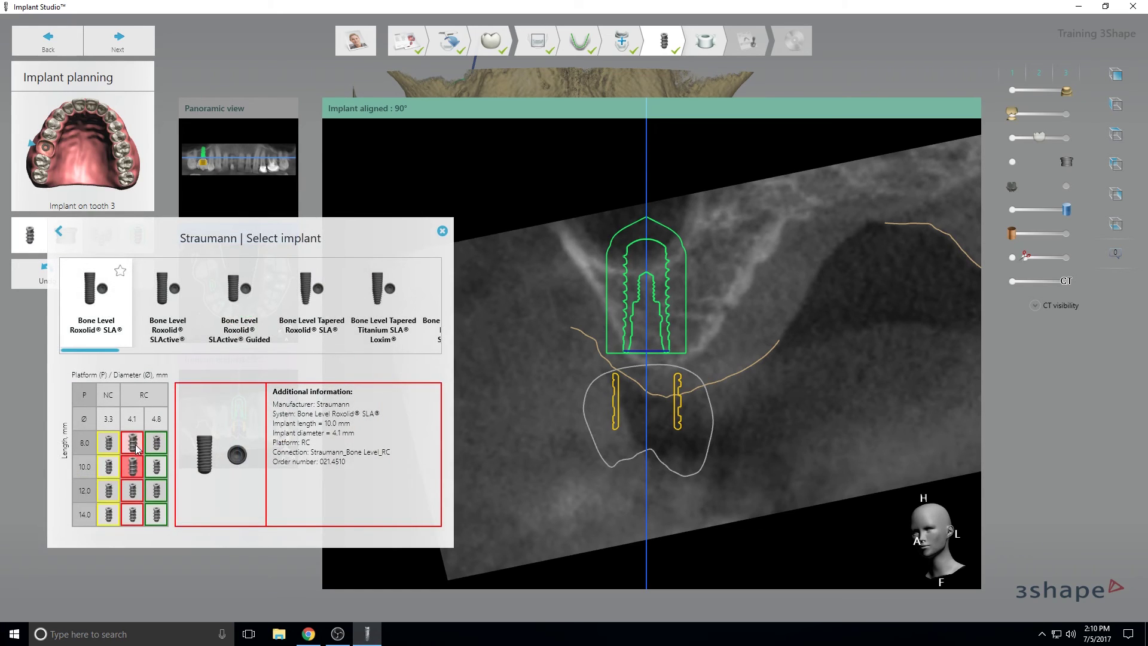
pyautogui.click(152, 442)
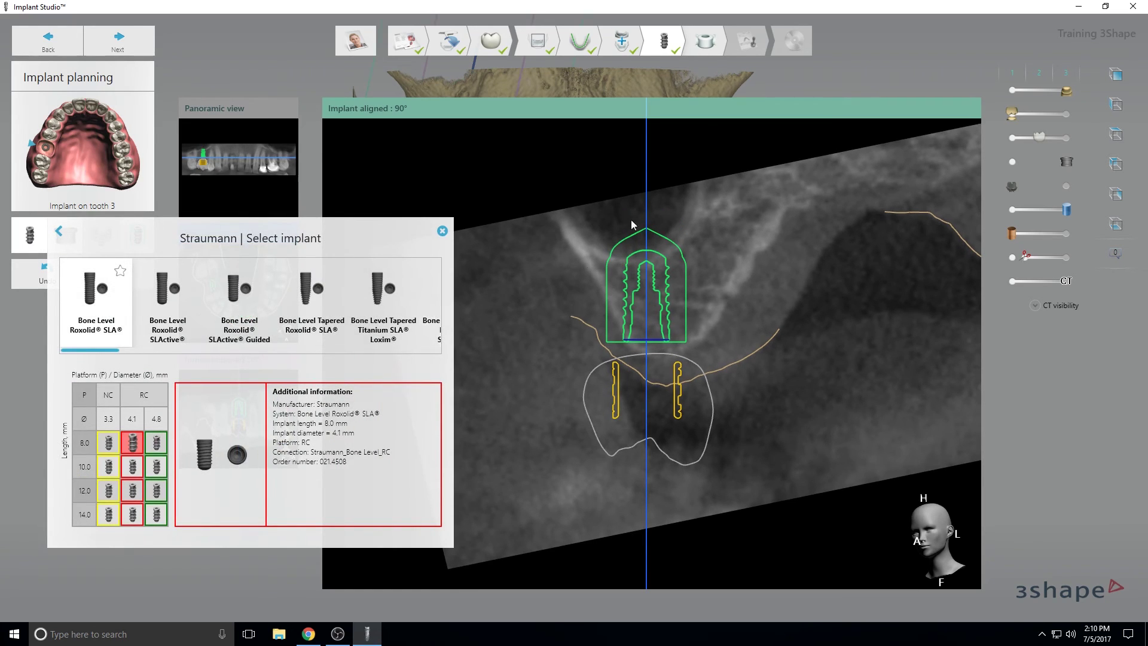
pyautogui.click(442, 231)
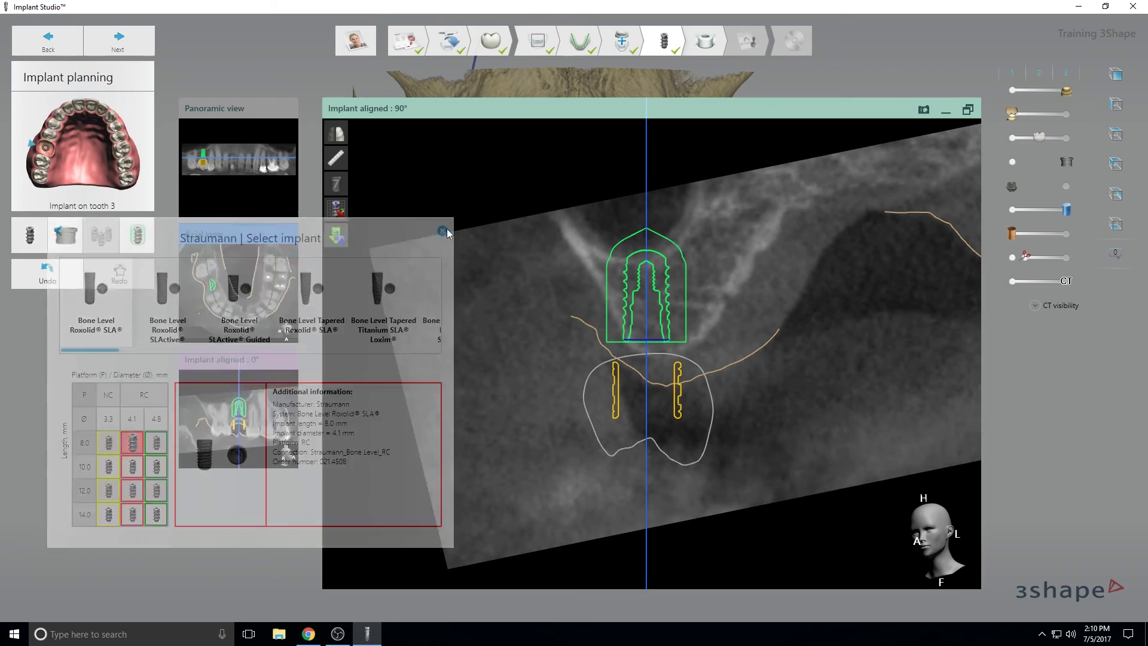
pyautogui.moveTo(646, 191); pyautogui.dragTo(653, 138)
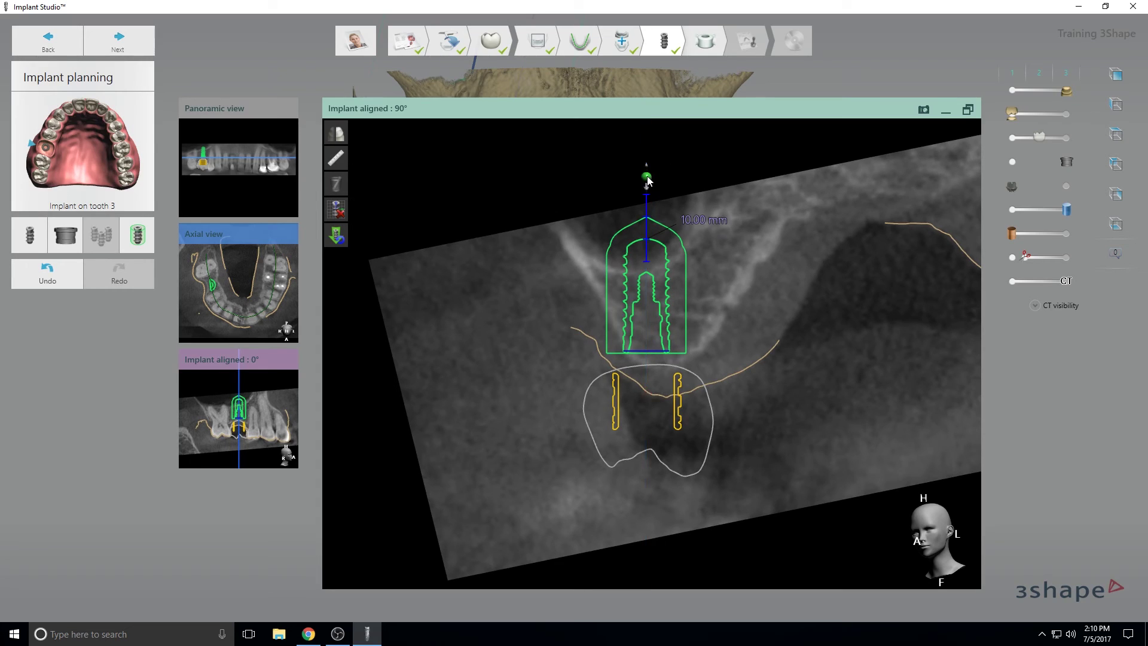
pyautogui.moveTo(647, 179)
pyautogui.mouseDown()
pyautogui.moveTo(651, 142)
pyautogui.moveTo(646, 168)
pyautogui.mouseUp()
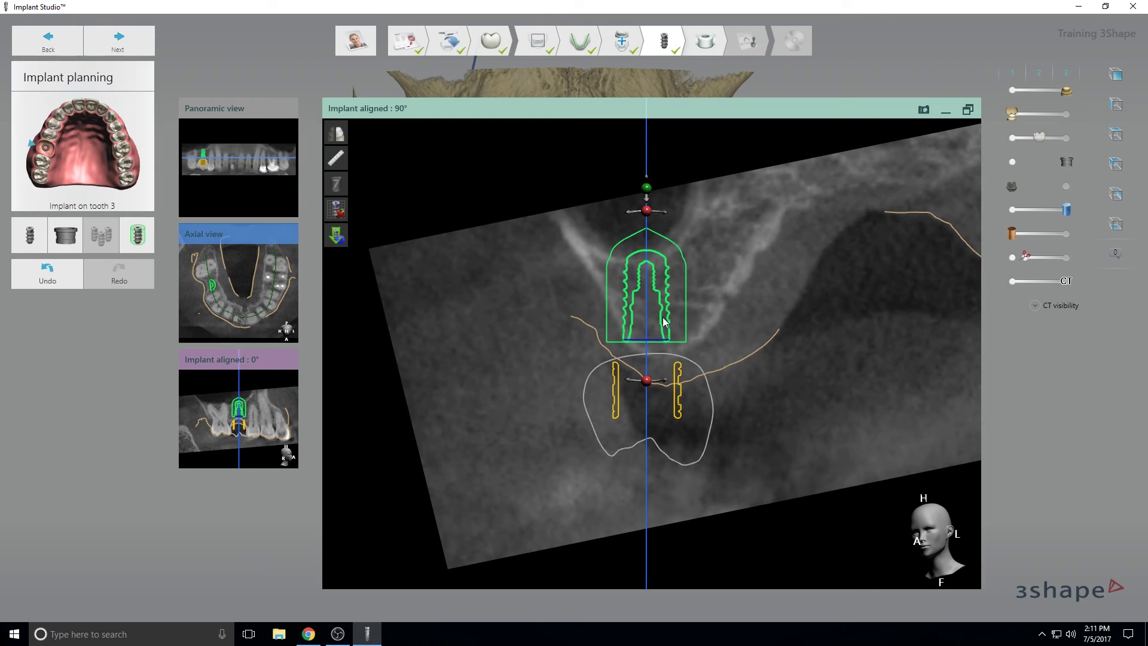
# - Shift and tilt the implant within the ridge in the enlarged 90° implant-aligned section, and open the custom safety zone settings
pyautogui.moveTo(665, 315)
pyautogui.mouseDown()
pyautogui.moveTo(686, 316)
pyautogui.moveTo(677, 323)
pyautogui.mouseUp()
pyautogui.moveTo(648, 383); pyautogui.dragTo(646, 385)
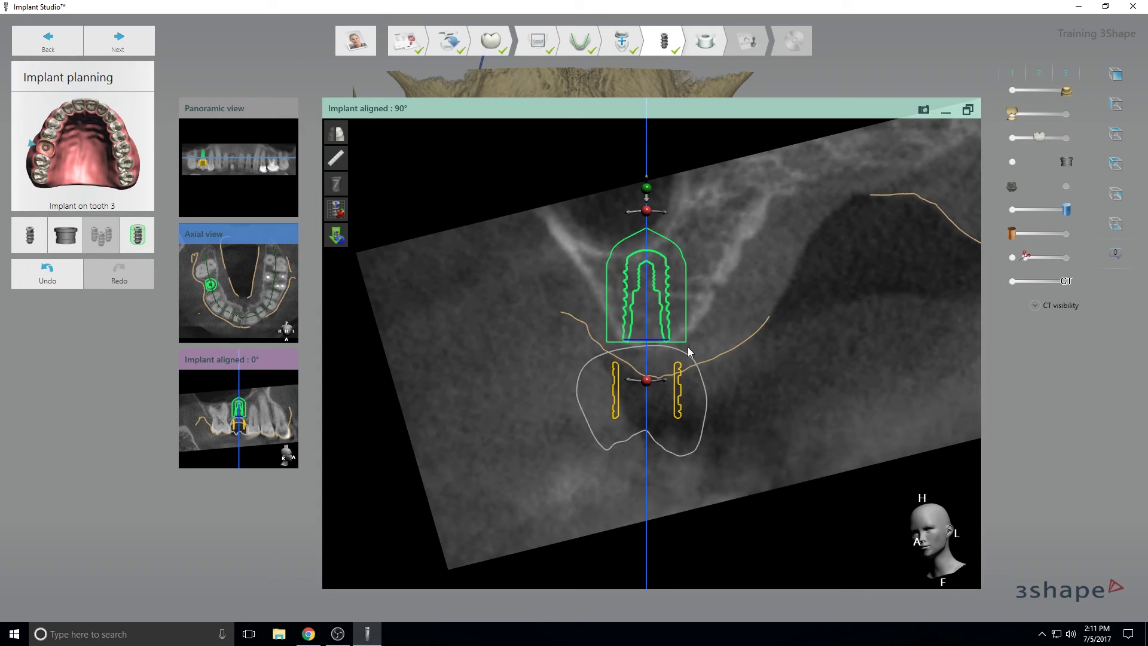
pyautogui.moveTo(141, 245)
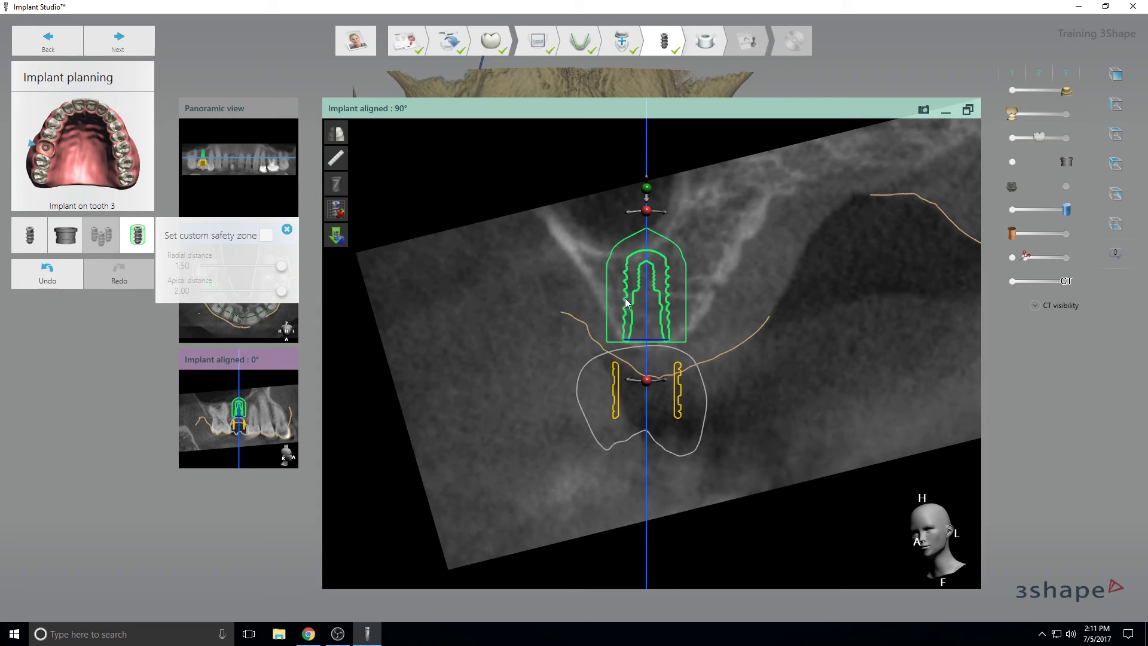
pyautogui.moveTo(612, 232)
# - Adjust the implant's position between the neighbouring teeth in the enlarged 0° implant-aligned section
pyautogui.click(968, 110)
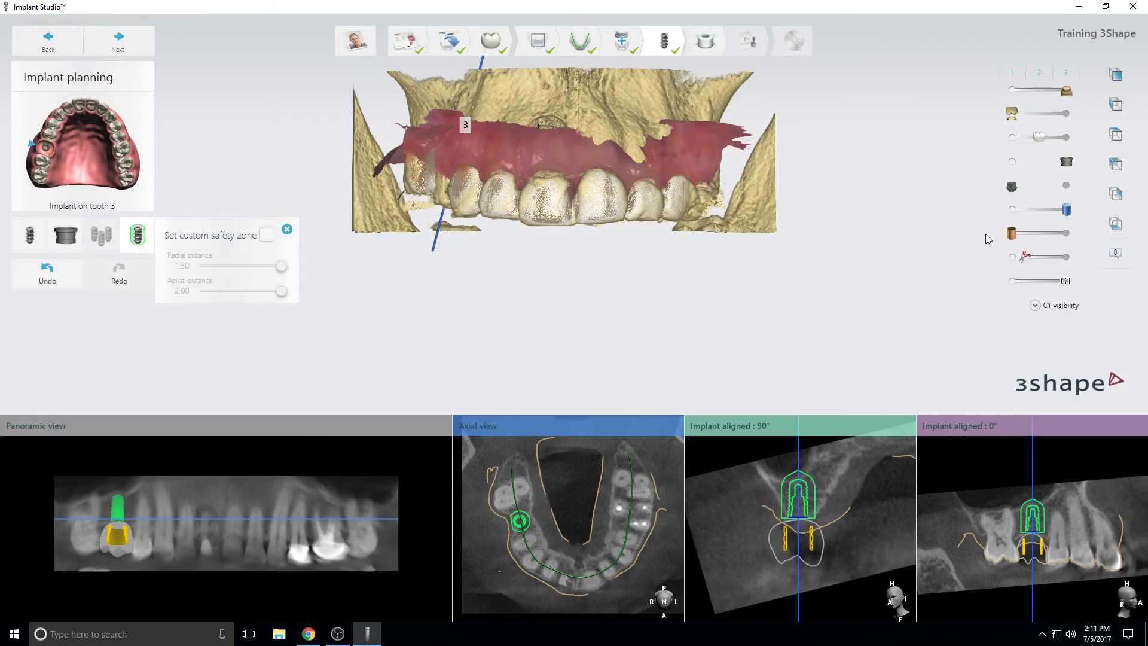
pyautogui.click(1134, 428)
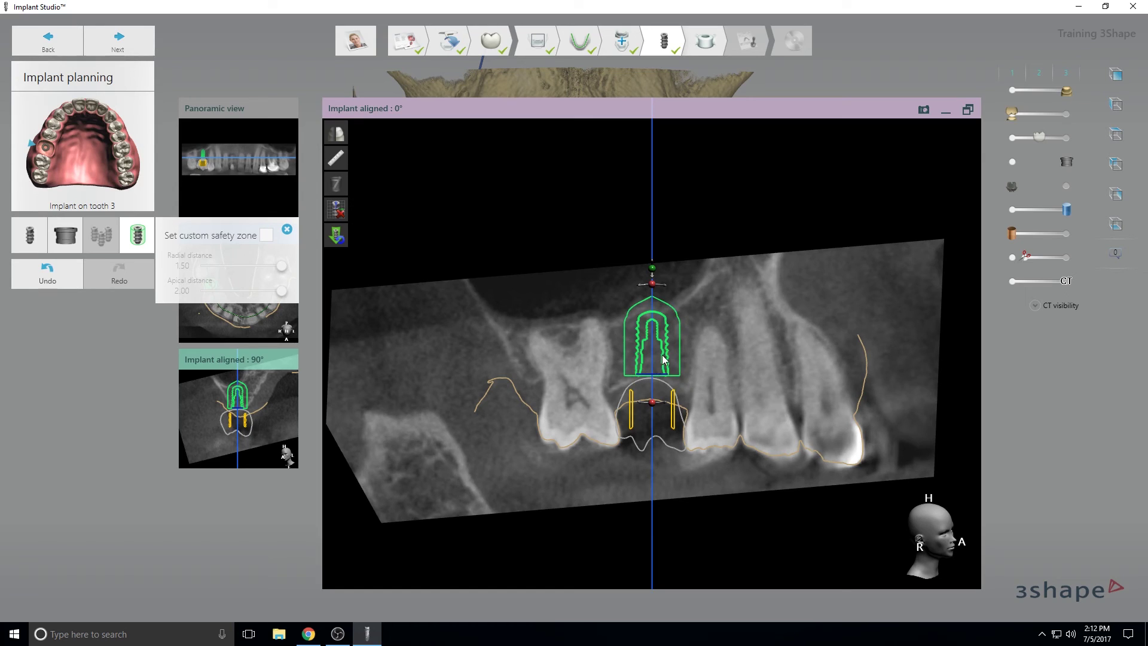
pyautogui.moveTo(663, 353); pyautogui.dragTo(681, 371)
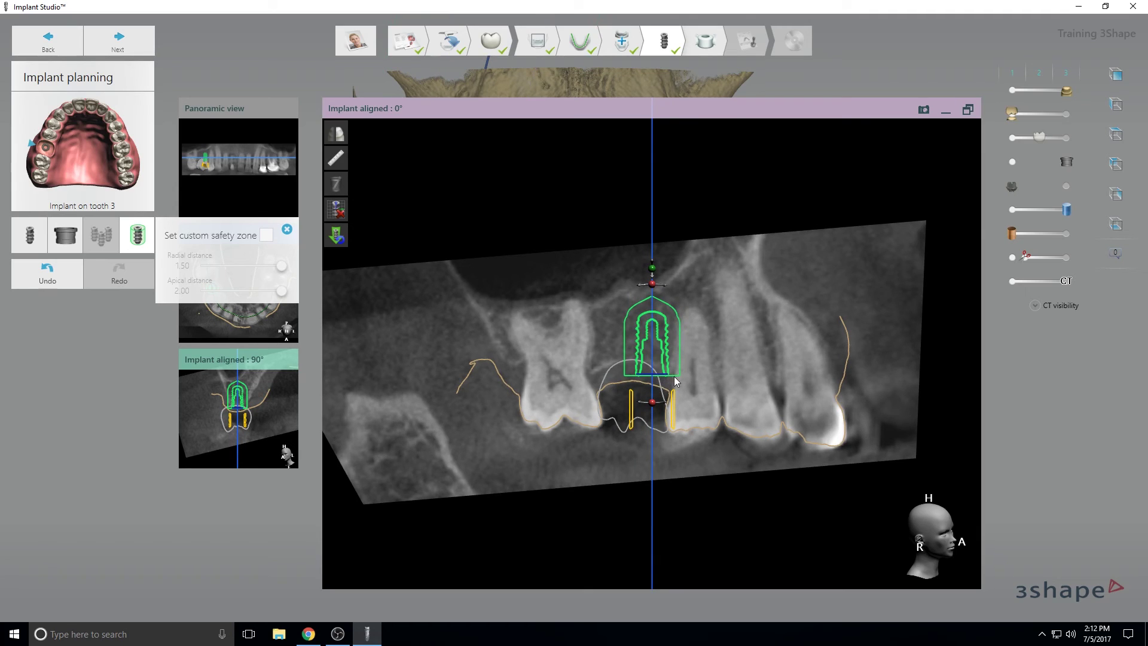
pyautogui.moveTo(670, 363); pyautogui.dragTo(647, 342)
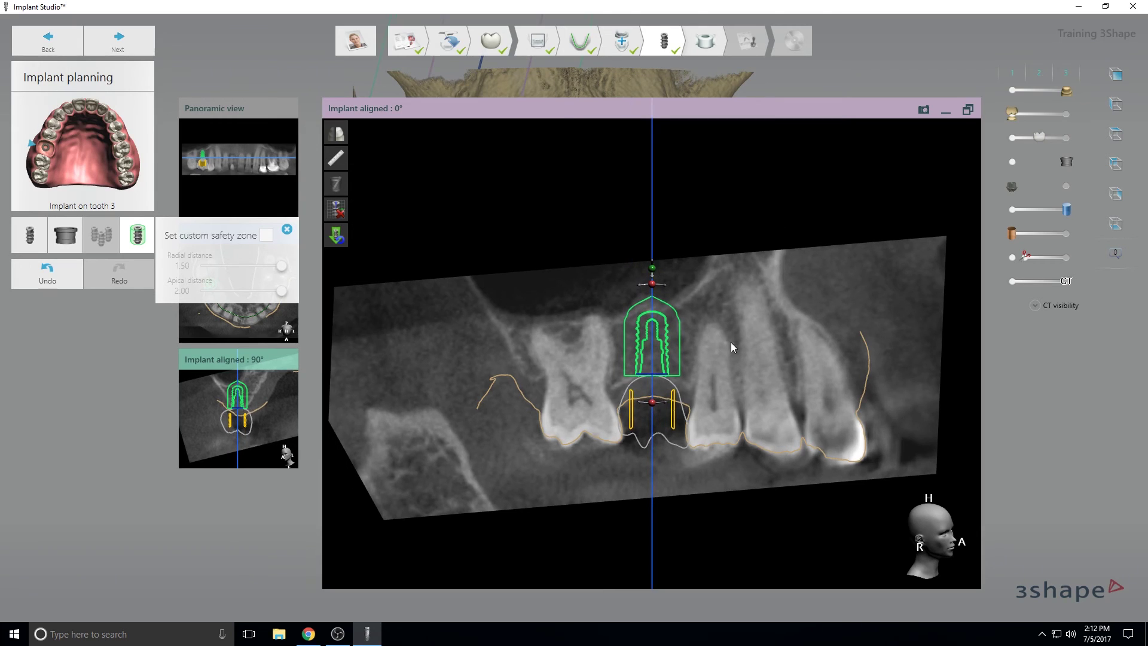
pyautogui.click(968, 110)
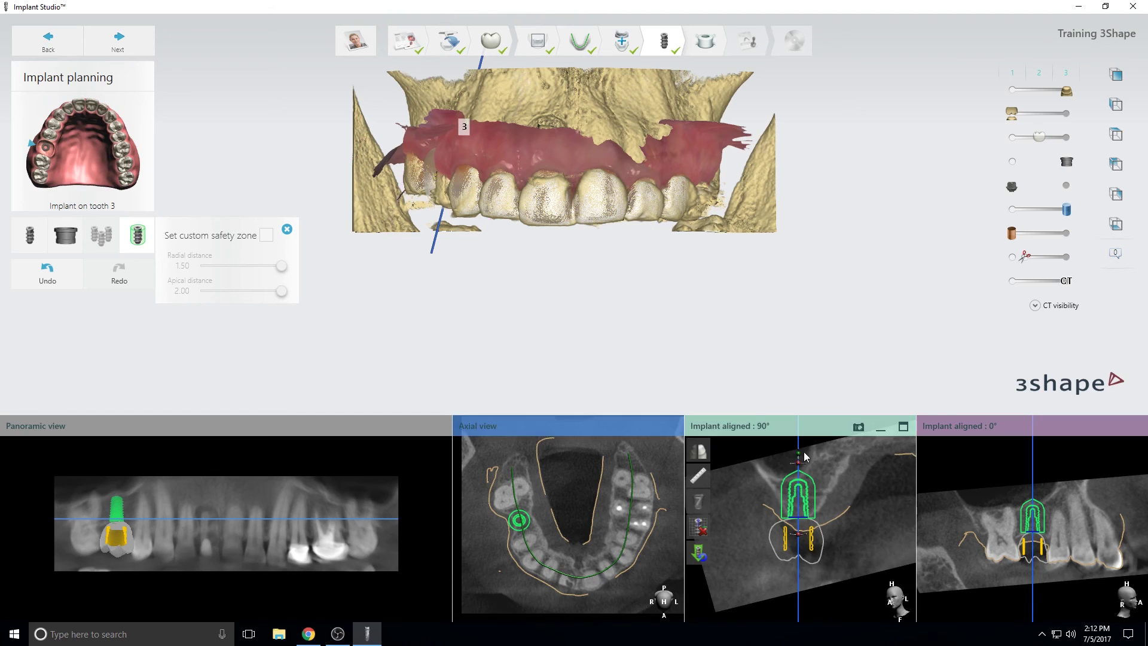
# - Refine the implant's position and tilt relative to the bone and crown in the enlarged 90° implant-aligned section
pyautogui.click(902, 426)
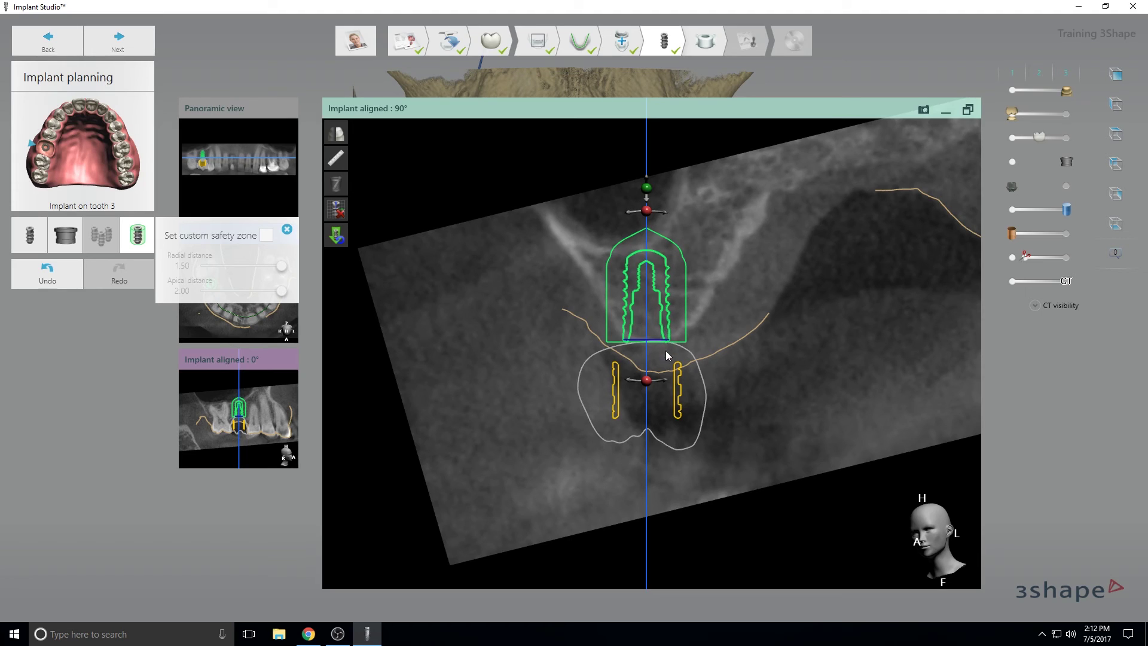
pyautogui.moveTo(669, 336); pyautogui.dragTo(674, 332)
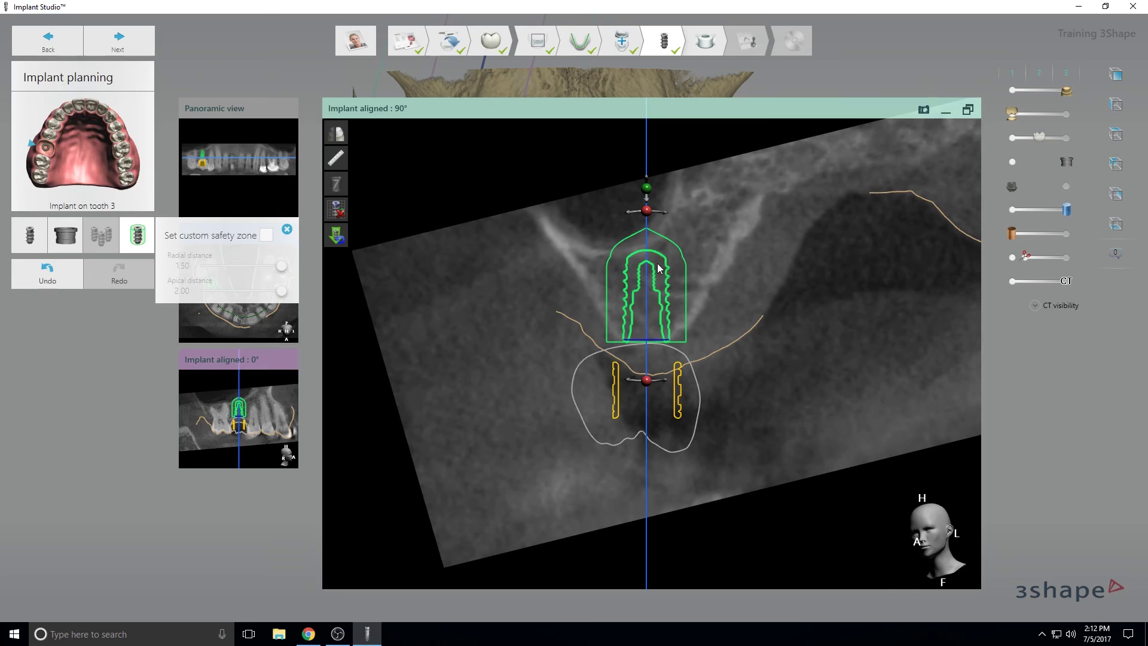
pyautogui.moveTo(652, 385); pyautogui.dragTo(647, 383)
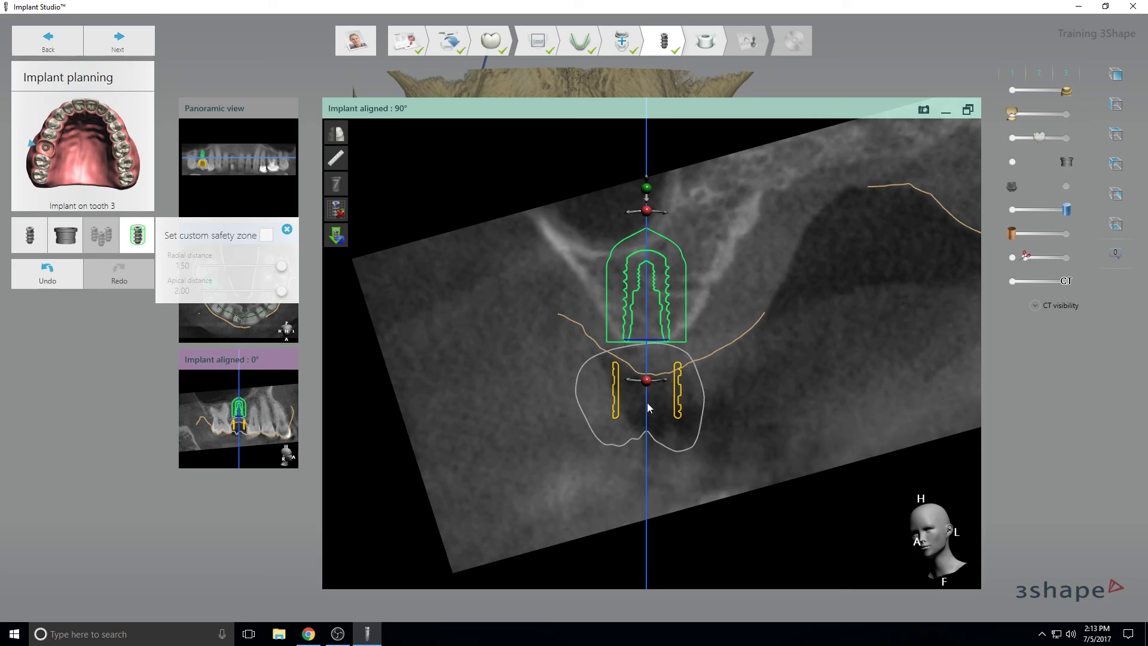
pyautogui.moveTo(646, 380)
pyautogui.mouseDown()
pyautogui.moveTo(631, 382)
pyautogui.moveTo(646, 386)
pyautogui.mouseUp()
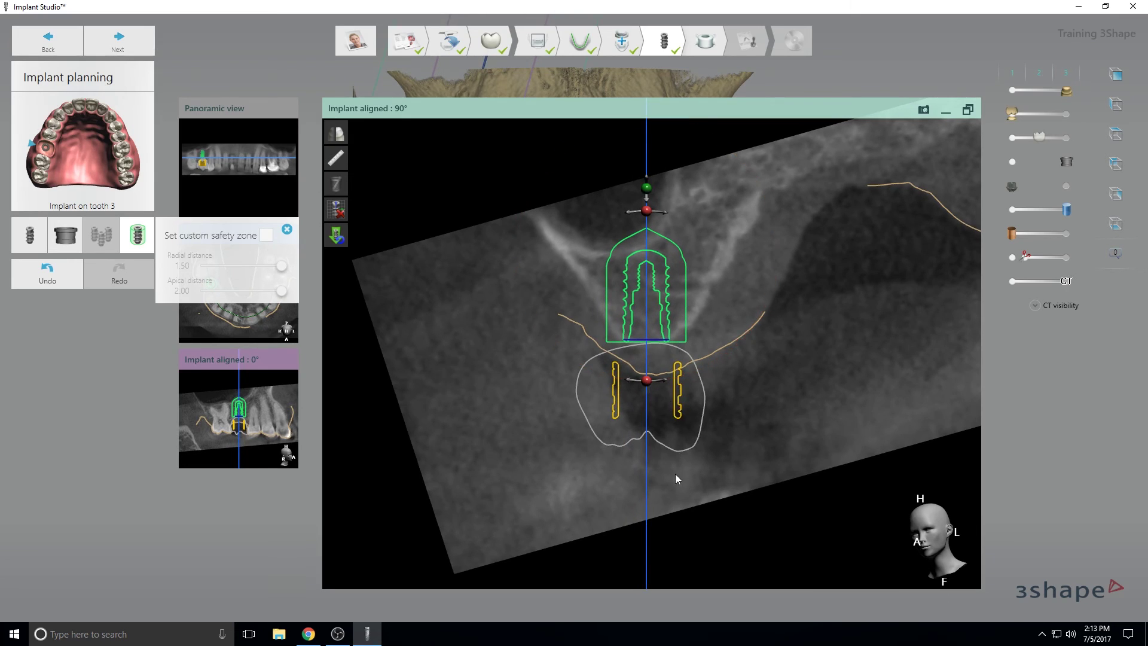
# - Make the tooth 3 crown fully opaque in an occlusal view of the 3D model to check the implant axis
pyautogui.click(968, 110)
pyautogui.moveTo(520, 327); pyautogui.dragTo(674, 184, button='right')
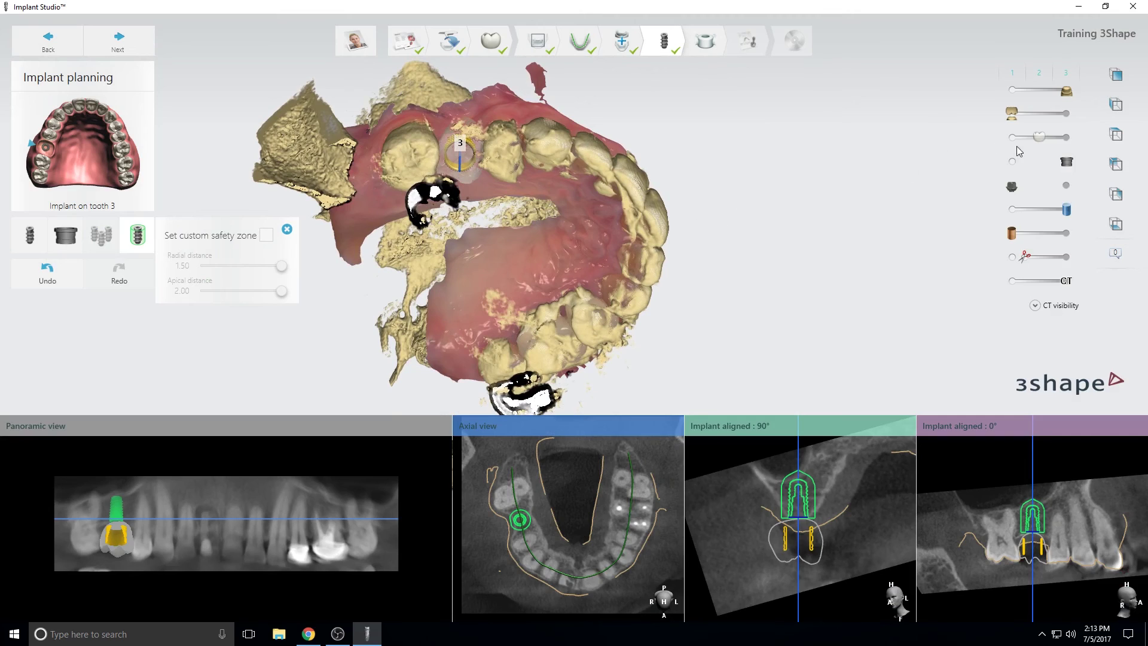
pyautogui.moveTo(1041, 138); pyautogui.dragTo(1086, 137)
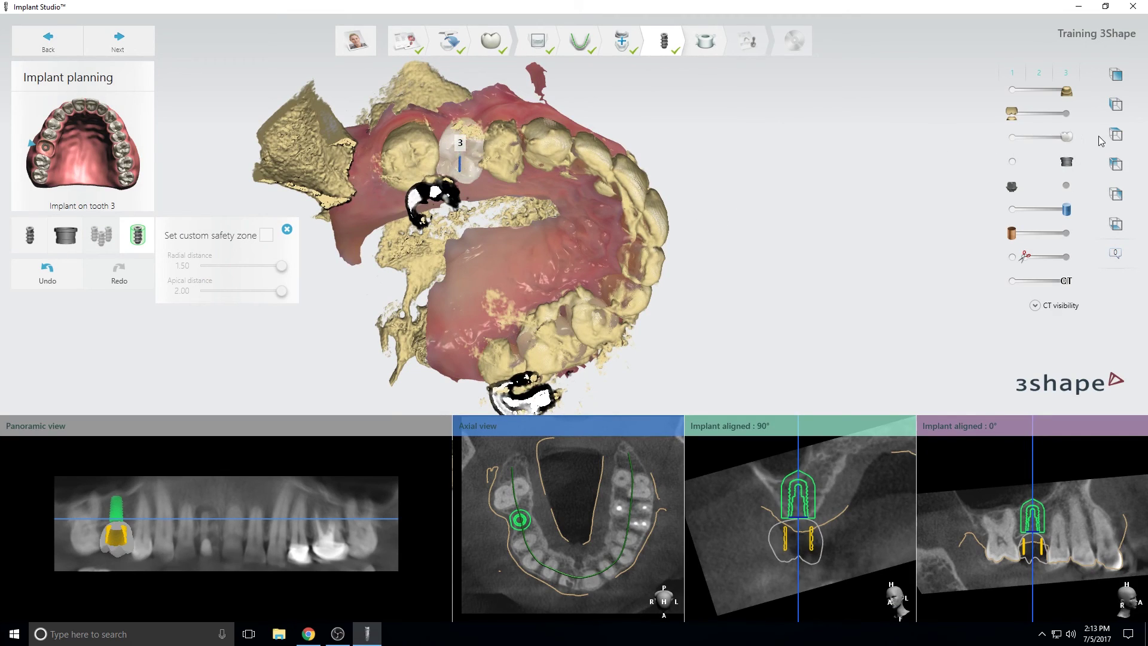
# - Rotate the implant-aligned sections around the implant from 90° down through 0° to 176° to examine the surrounding bone and adjacent teeth
pyautogui.moveTo(848, 428)
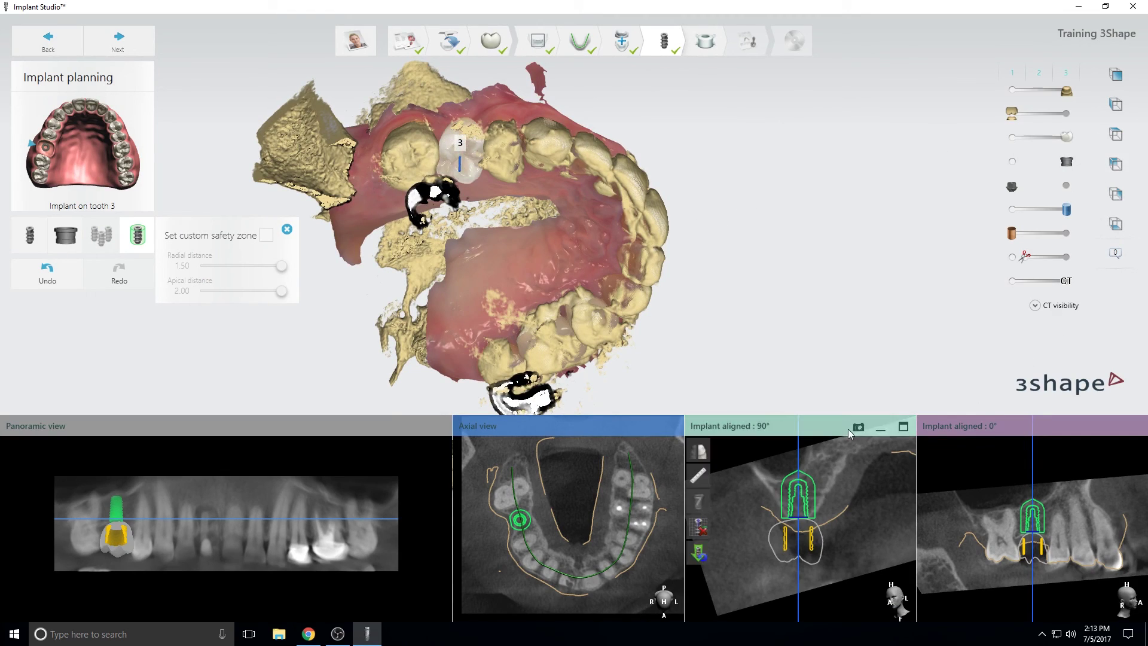
pyautogui.click(904, 429)
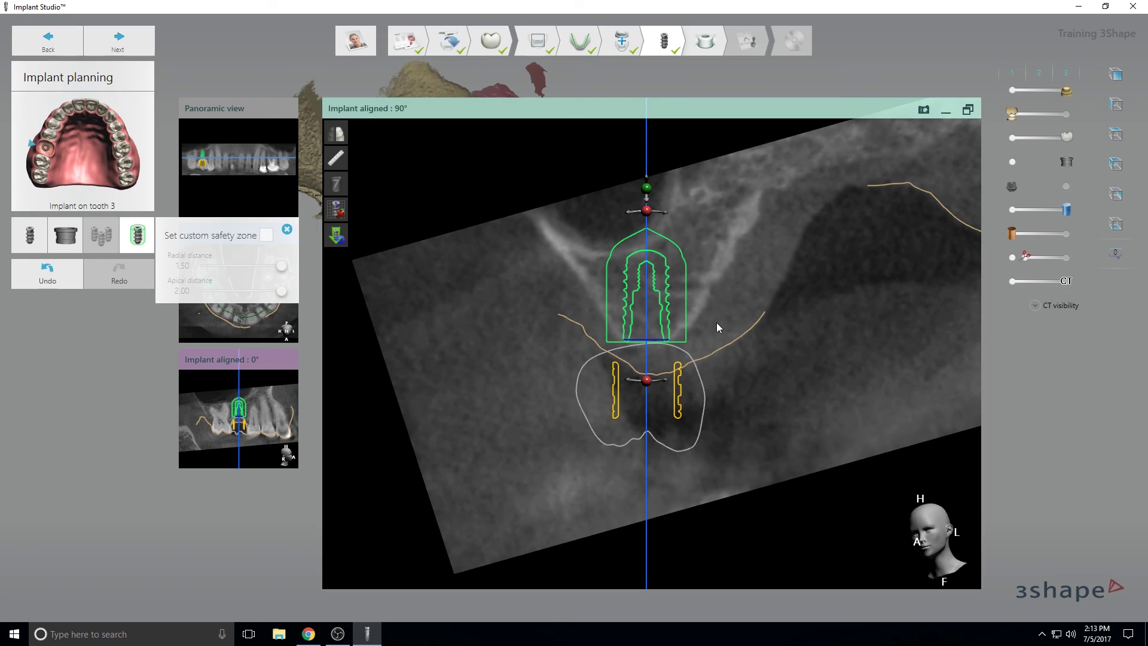
pyautogui.scroll(-10, 702, 339)
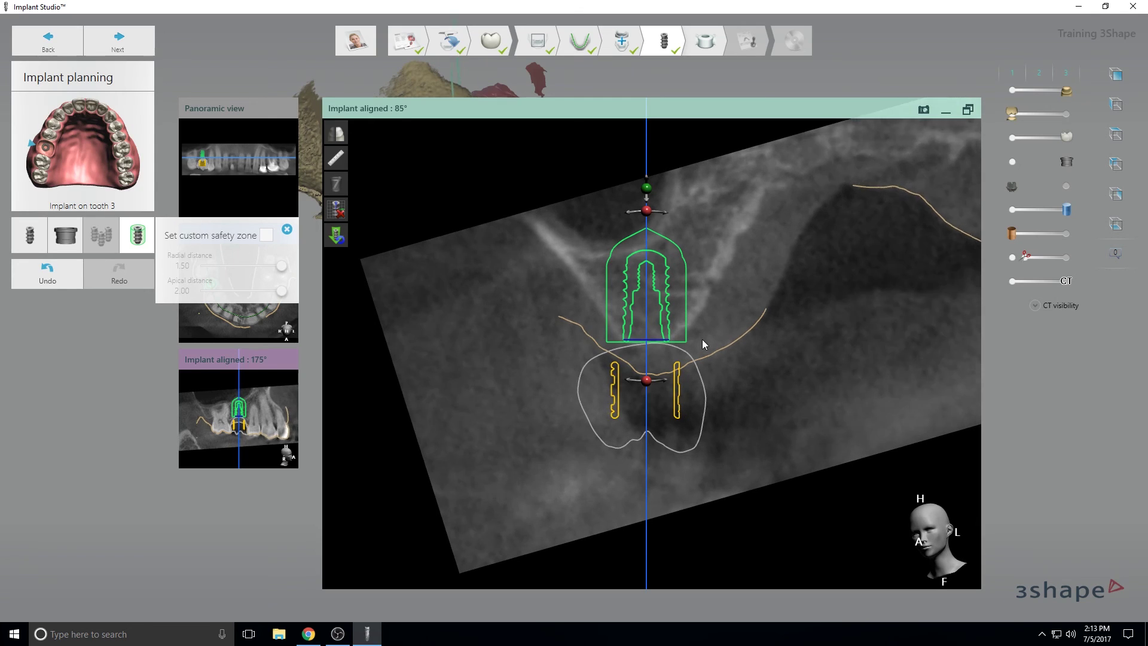
pyautogui.scroll(-3, 702, 339)
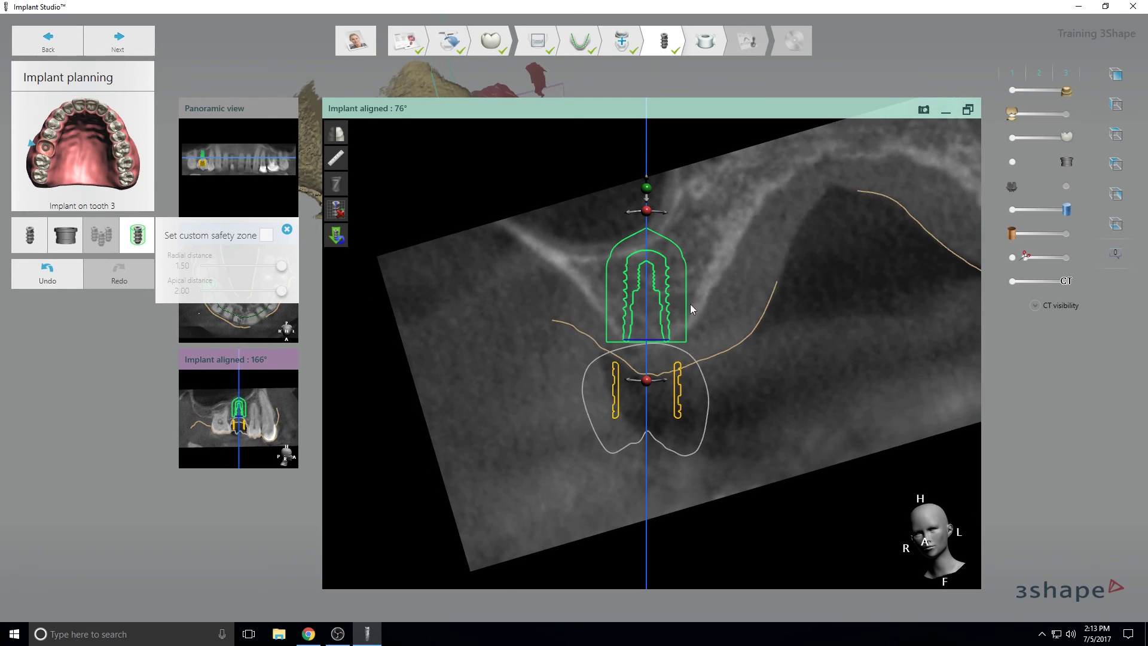
pyautogui.click(967, 110)
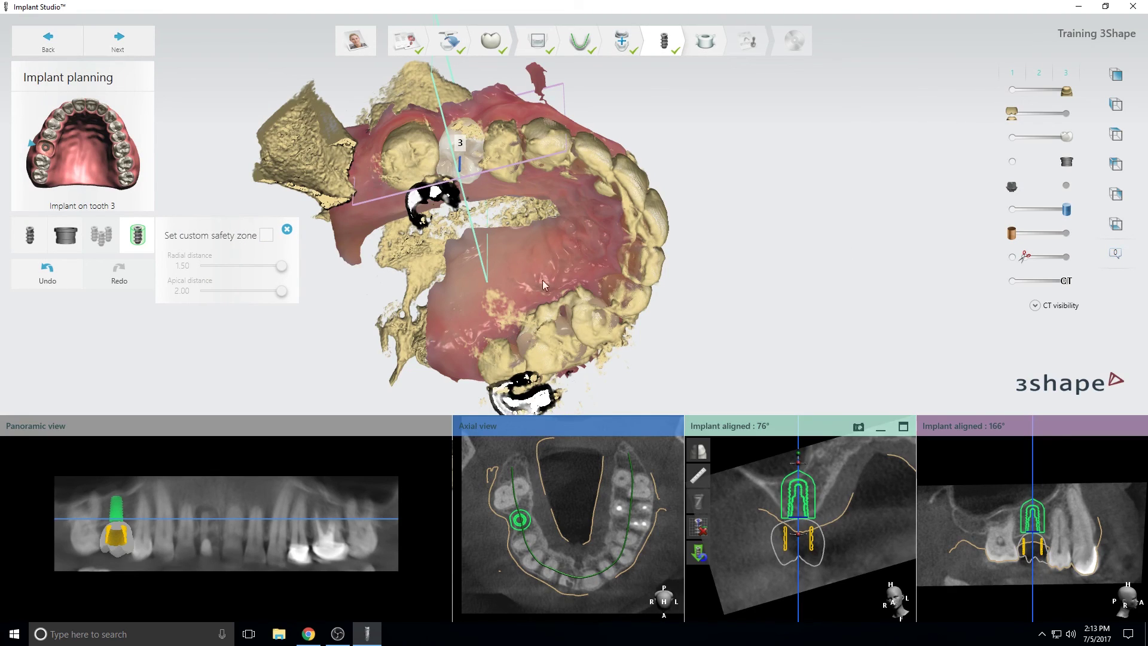
pyautogui.moveTo(834, 520)
pyautogui.scroll(-2, 833, 517)
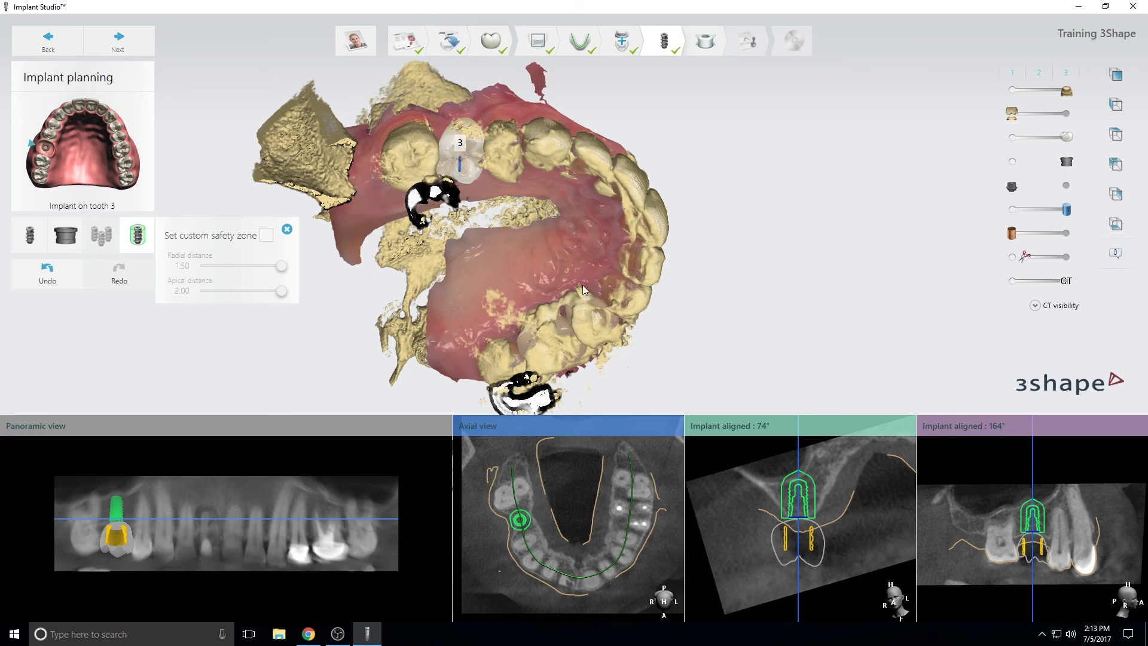
pyautogui.scroll(2, 781, 480)
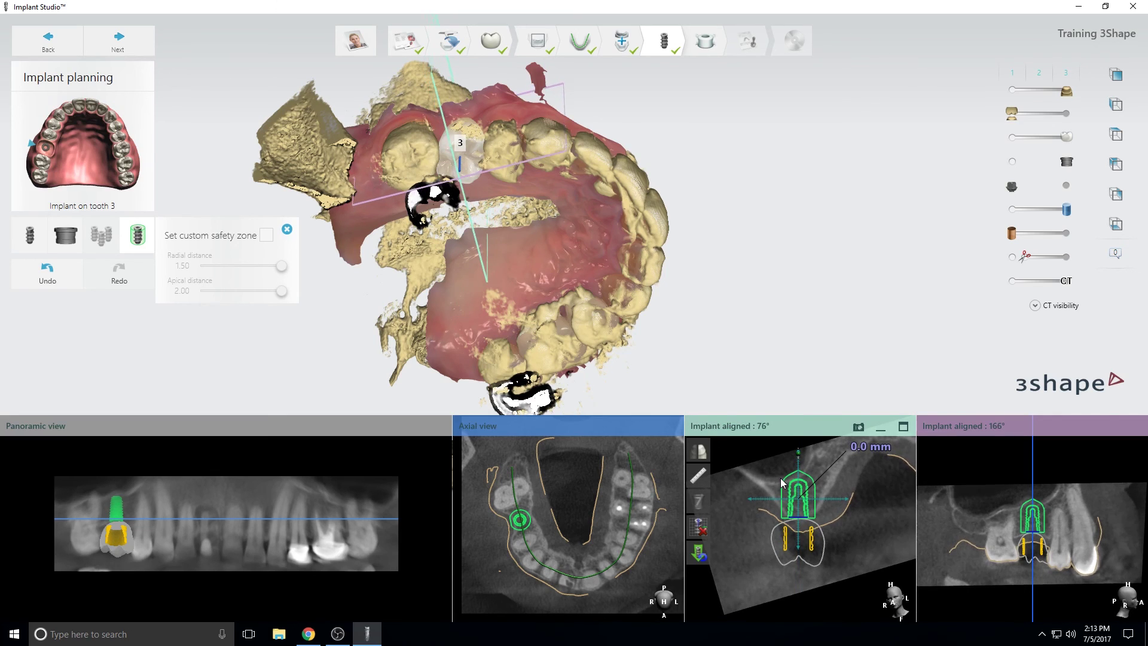
pyautogui.scroll(-1, 838, 478)
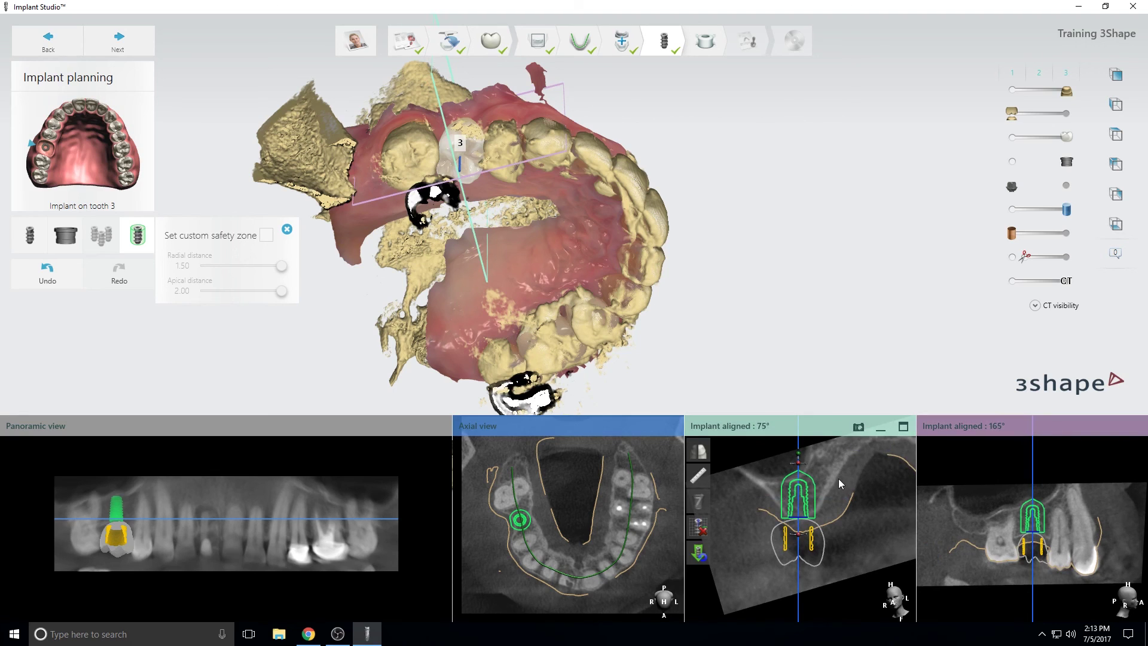
pyautogui.scroll(-11, 838, 478)
pyautogui.scroll(-14, 838, 478)
pyautogui.scroll(-15, 838, 478)
pyautogui.scroll(-15, 838, 478)
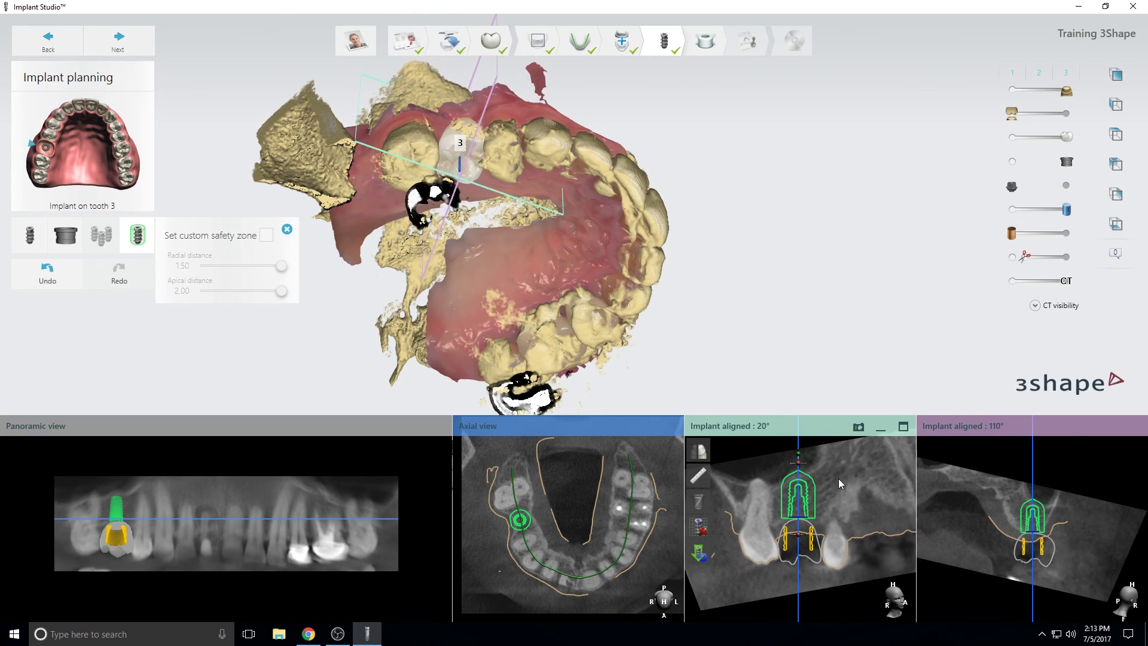
pyautogui.scroll(-7, 838, 478)
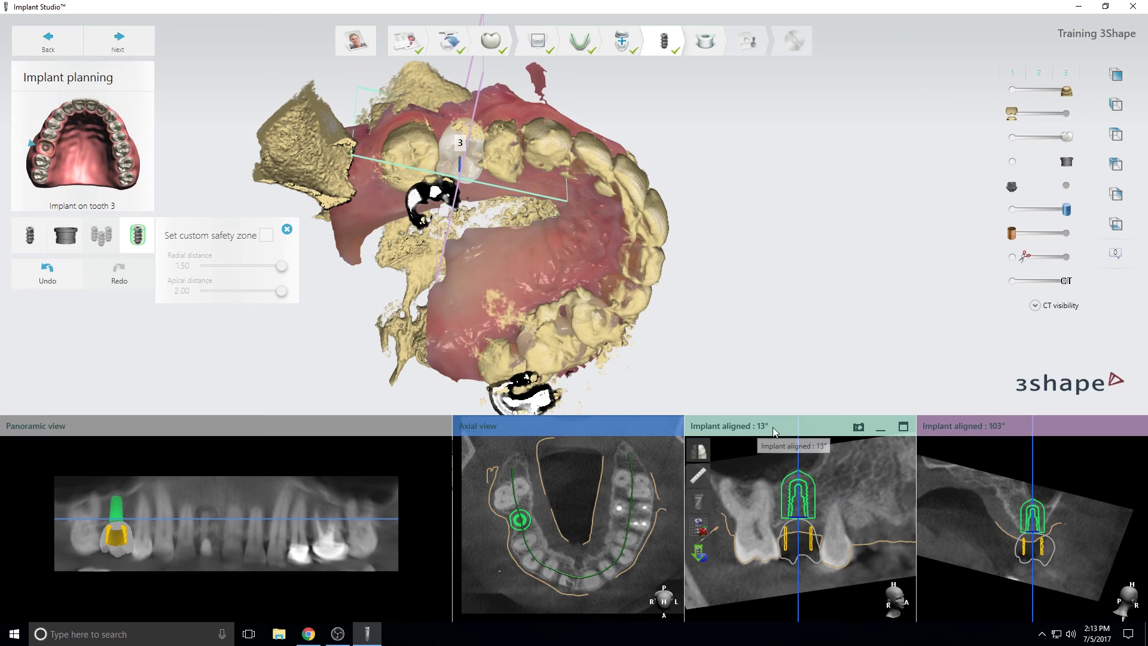
pyautogui.scroll(-11, 808, 484)
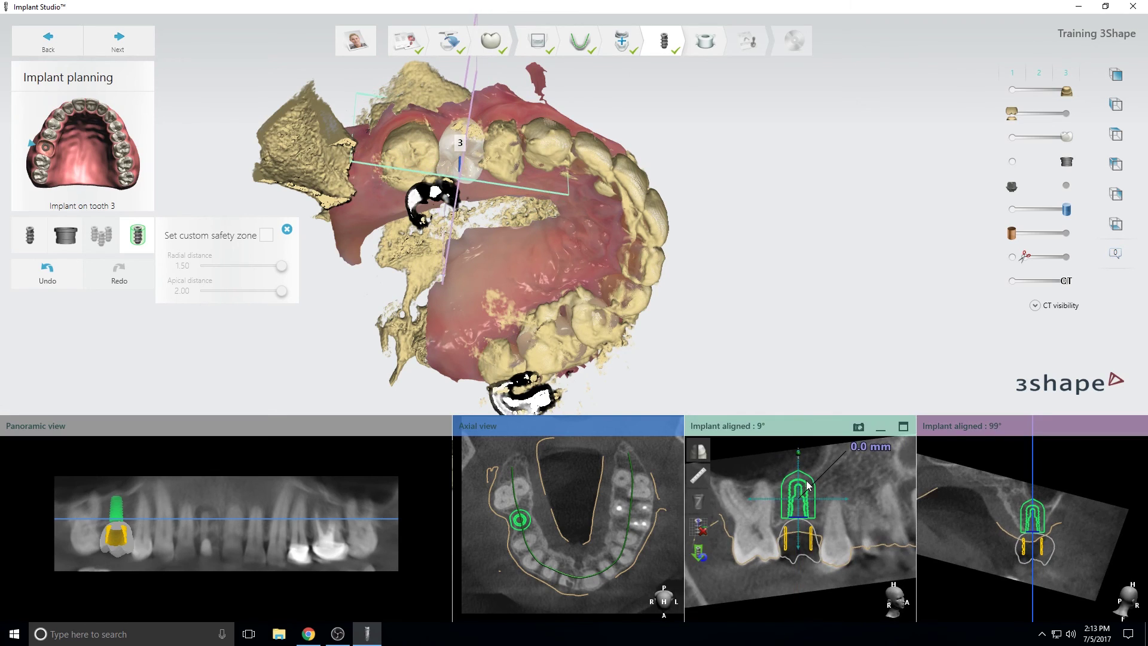
pyautogui.scroll(-12, 808, 484)
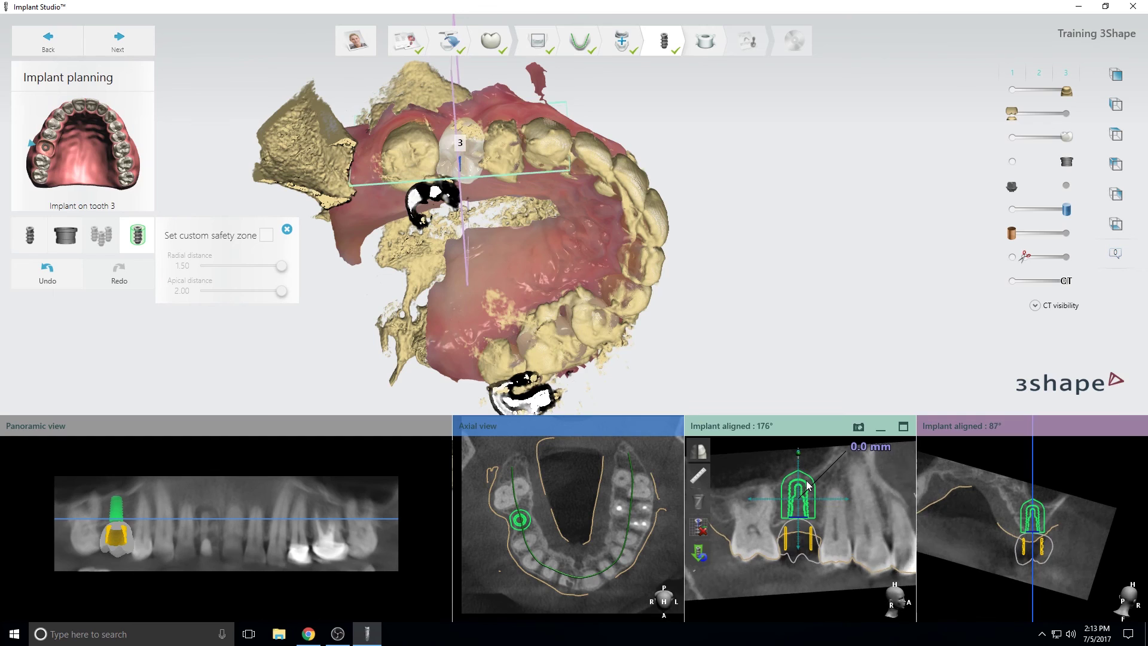
# - Rotate the implant-aligned sections to 173° and switch them to the orthogonal and tangential views
pyautogui.scroll(4, 808, 484)
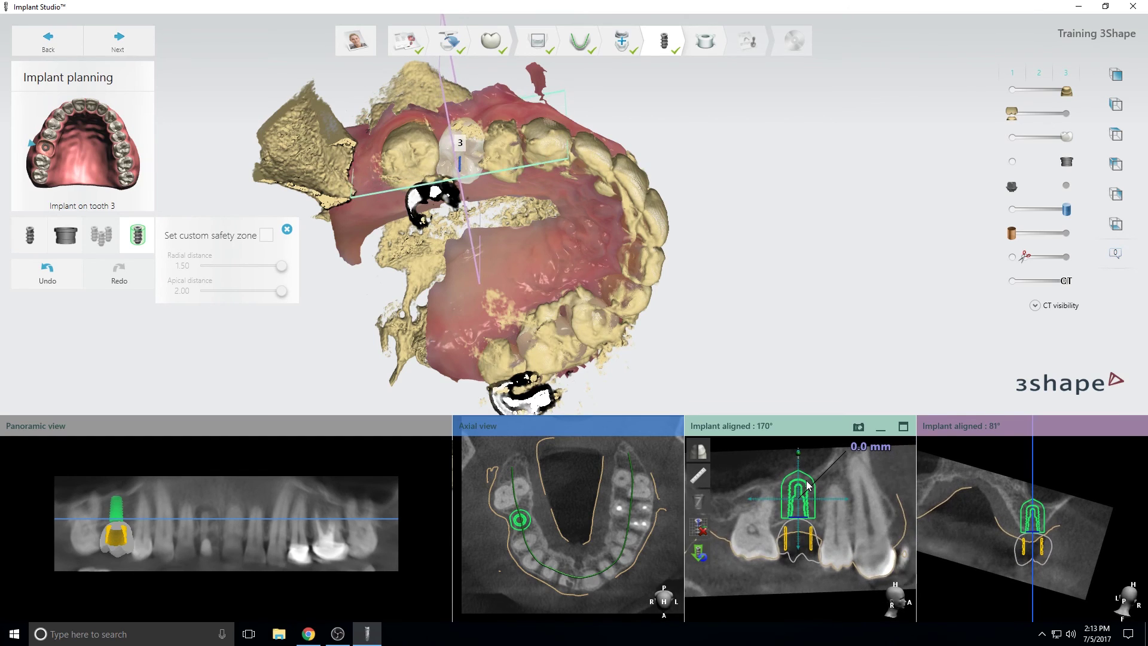
pyautogui.scroll(-1, 807, 484)
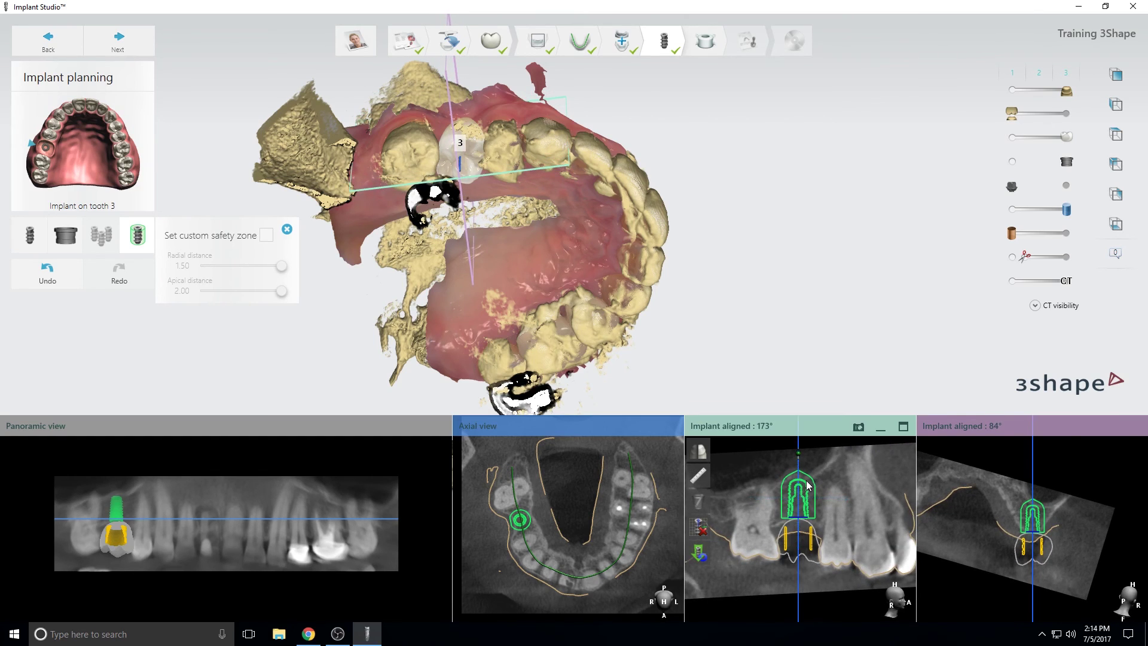
pyautogui.click(702, 532)
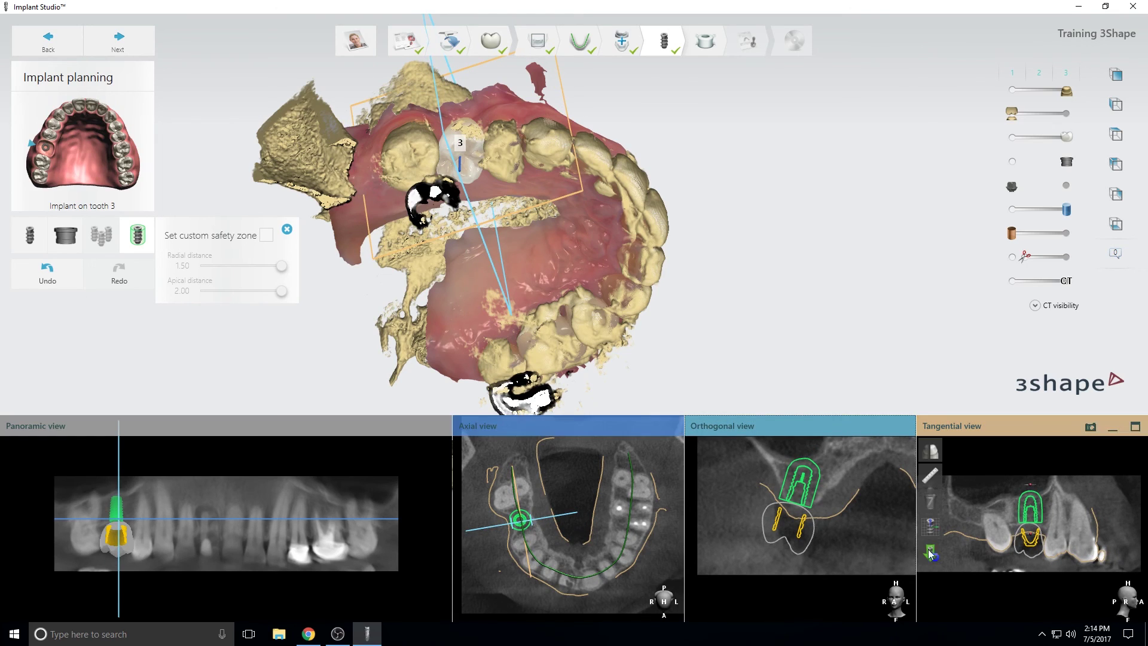
# - Scan the orthogonal cross-sections along the arch through the implant and the teeth on both sides of it
pyautogui.scroll(-3, 841, 540)
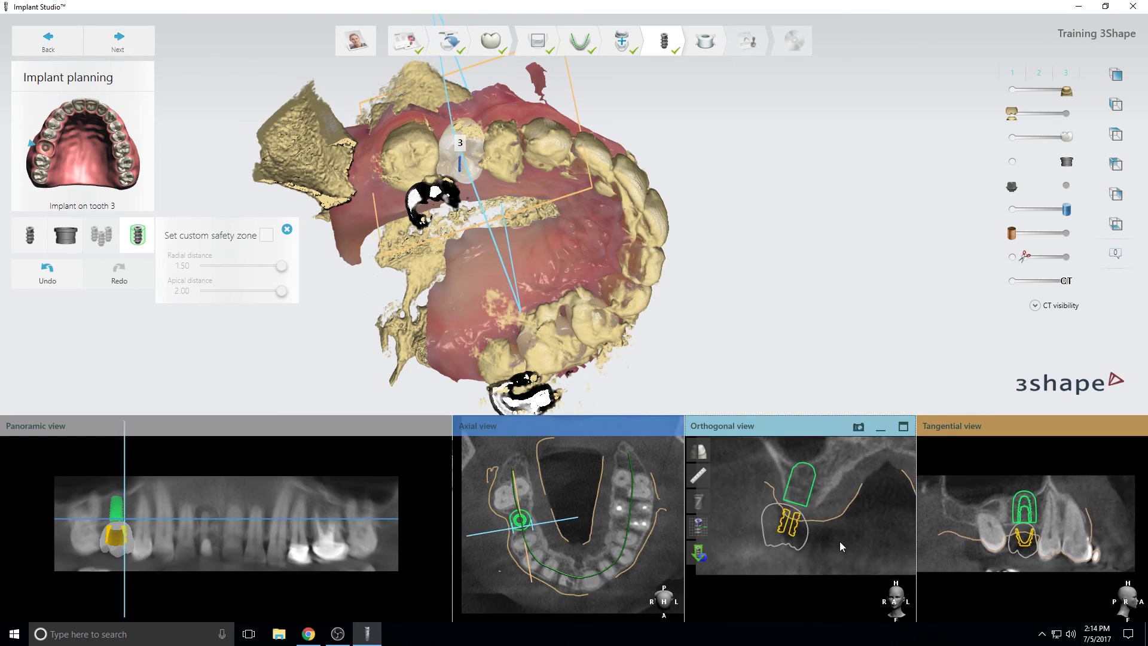
pyautogui.scroll(-4, 839, 541)
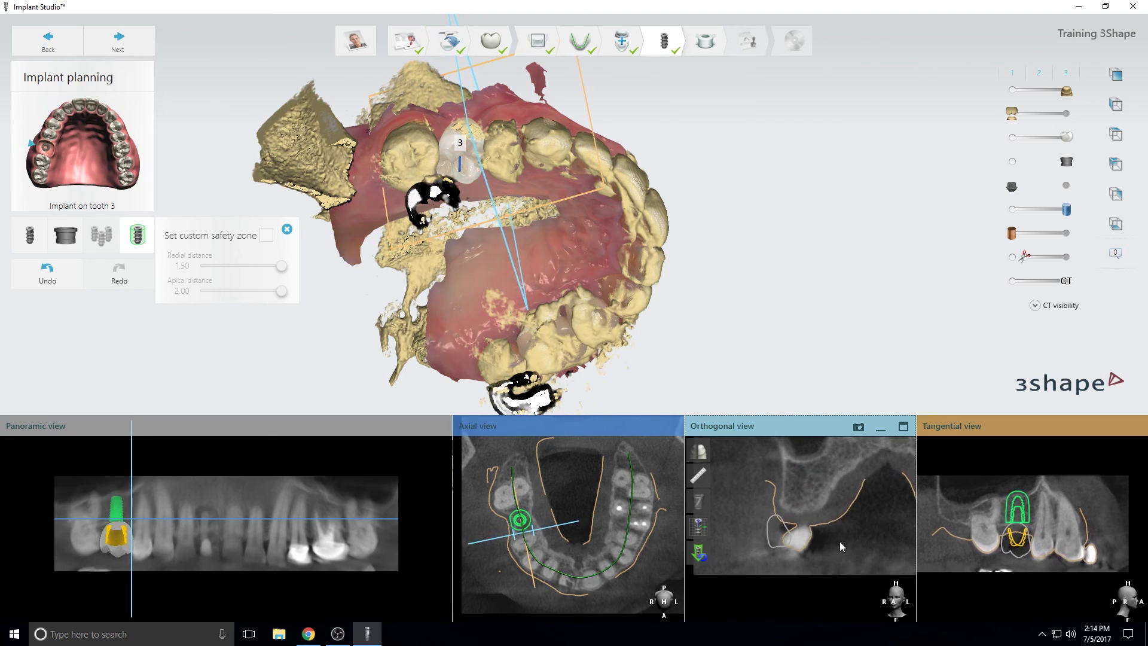
pyautogui.scroll(-5, 840, 540)
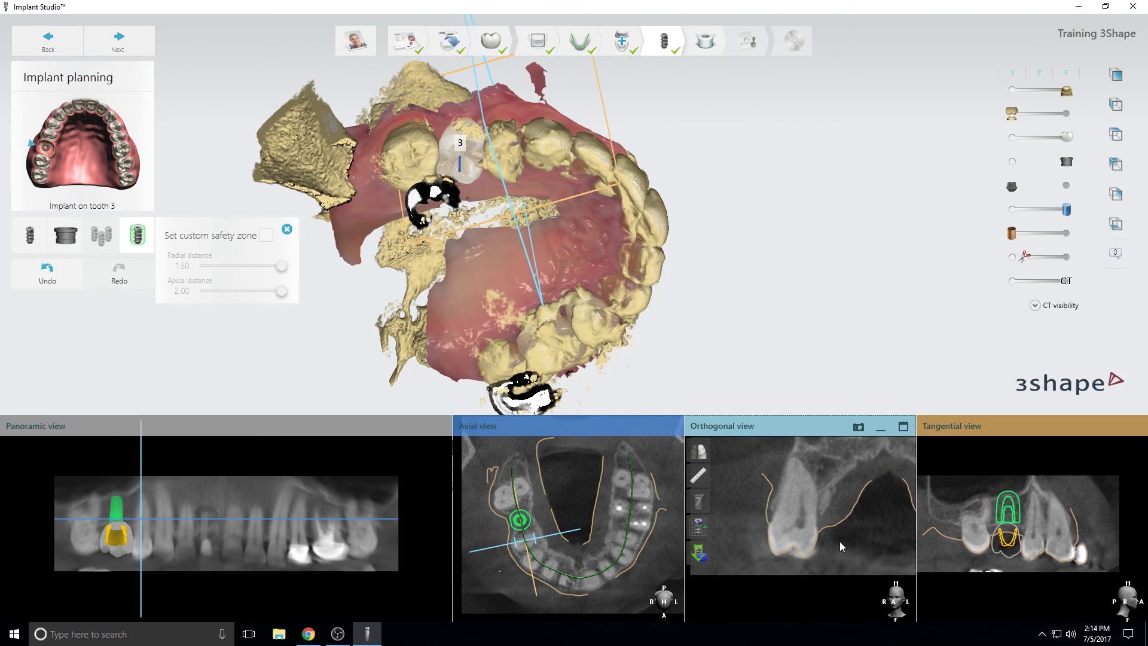
pyautogui.scroll(5, 839, 540)
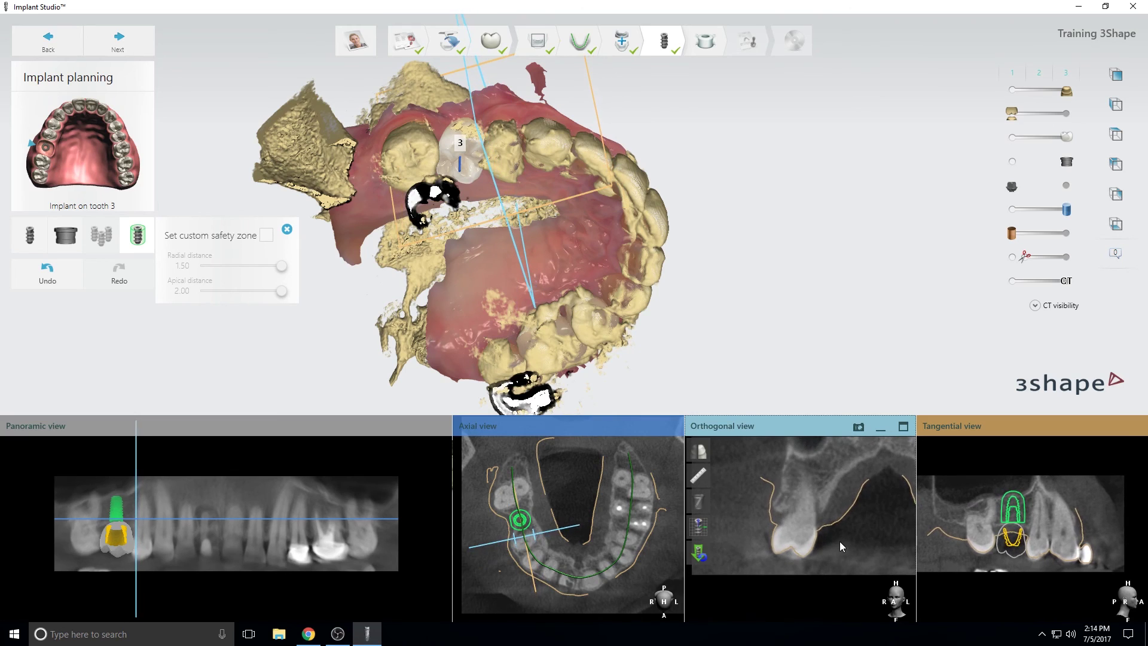
pyautogui.scroll(5, 839, 540)
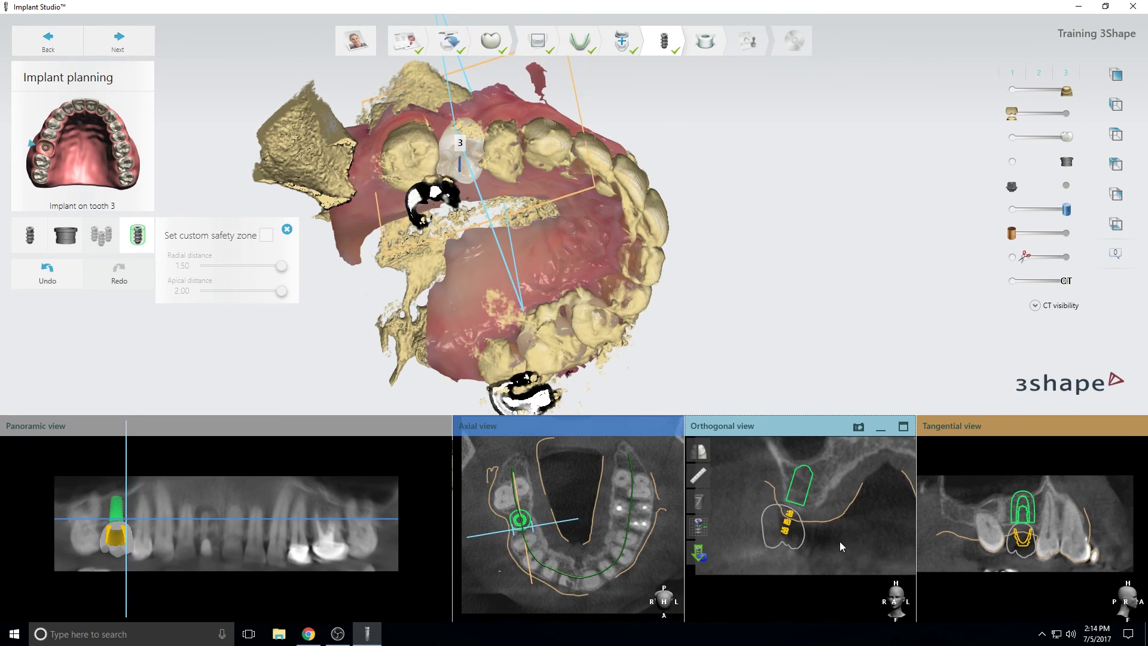
pyautogui.scroll(4, 839, 540)
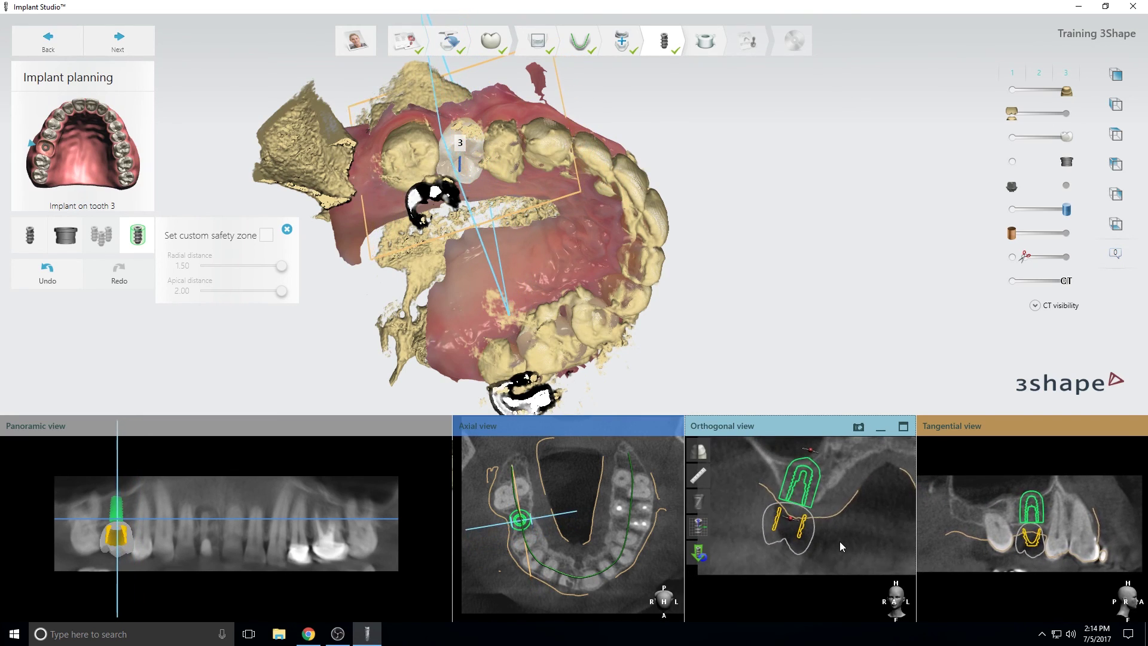
pyautogui.scroll(5, 840, 541)
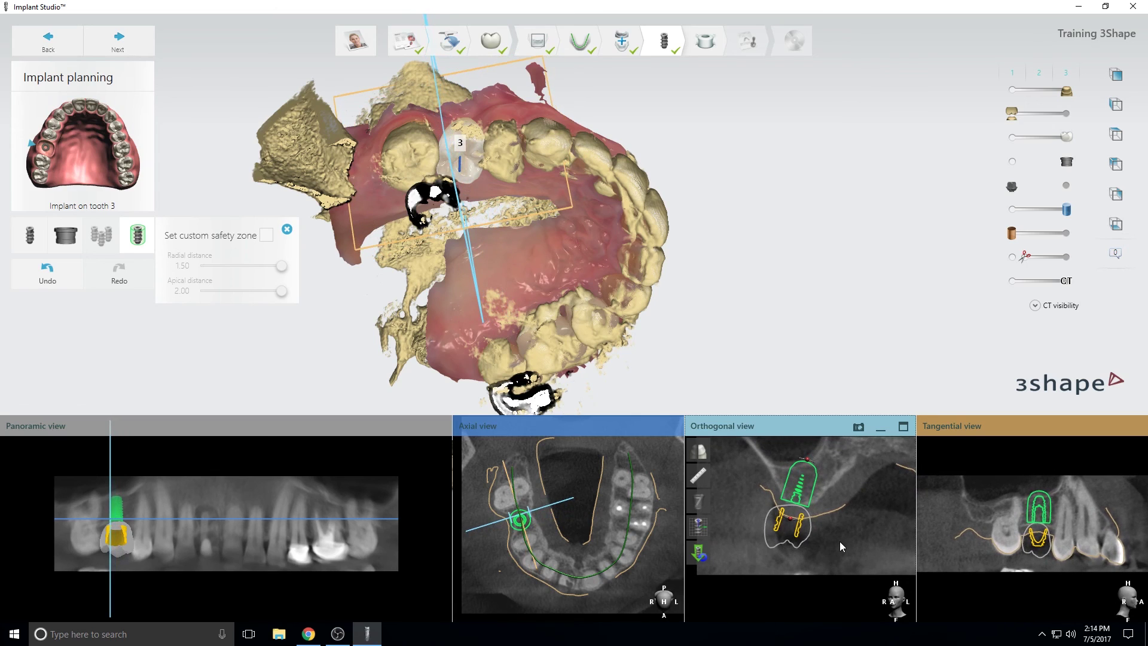
pyautogui.scroll(5, 839, 540)
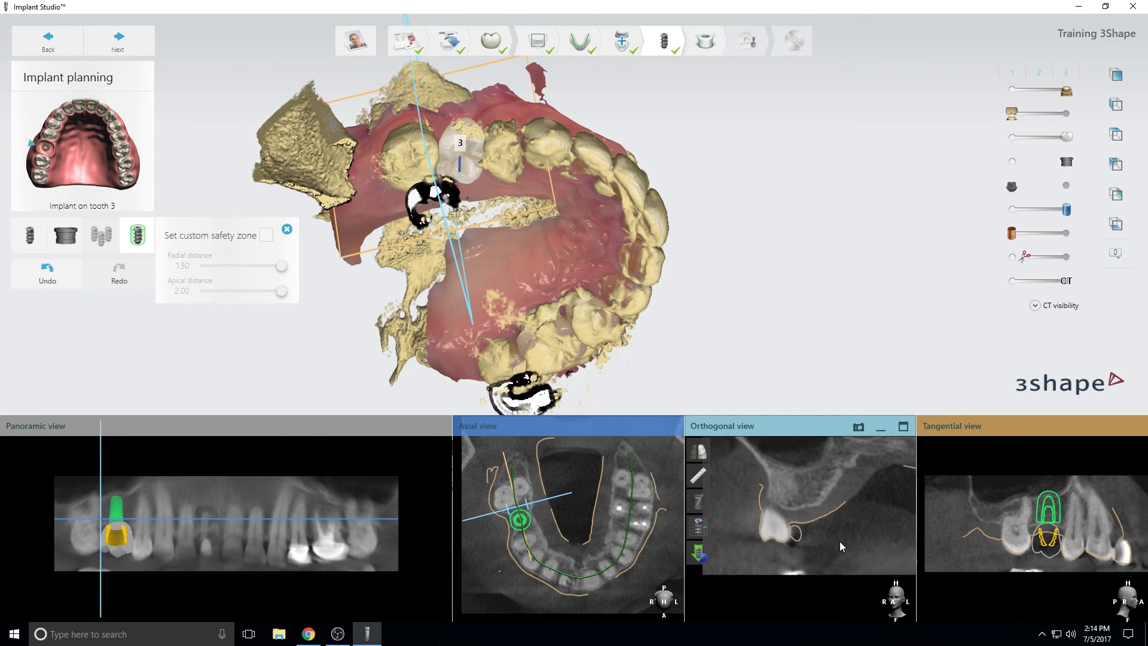
pyautogui.scroll(3, 839, 540)
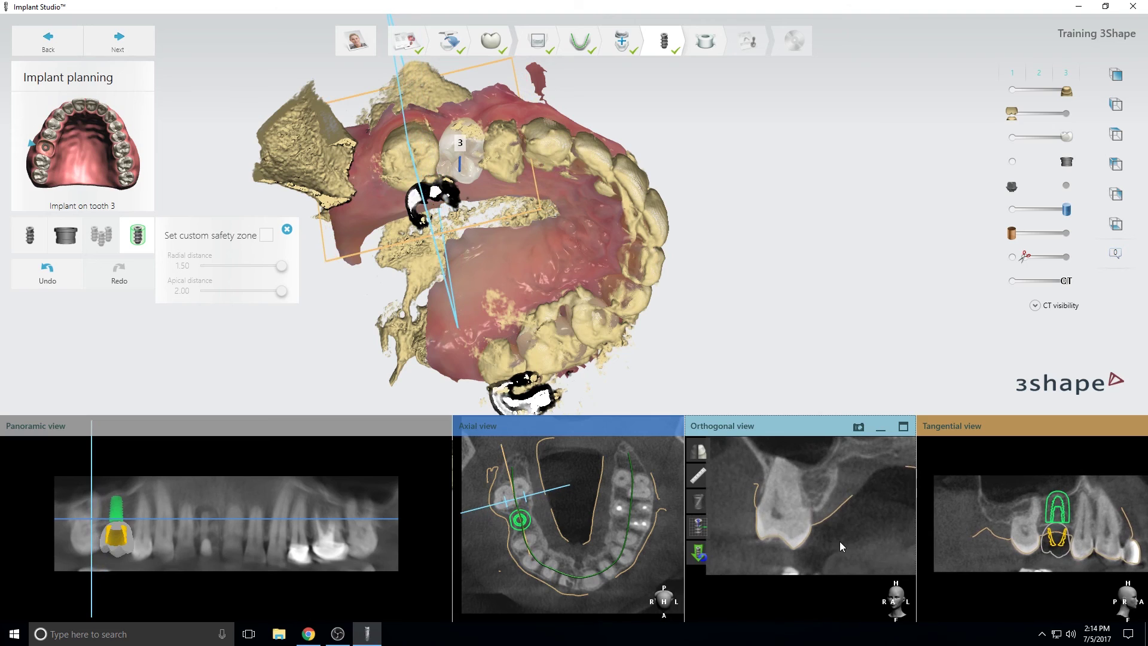
pyautogui.scroll(-6, 839, 540)
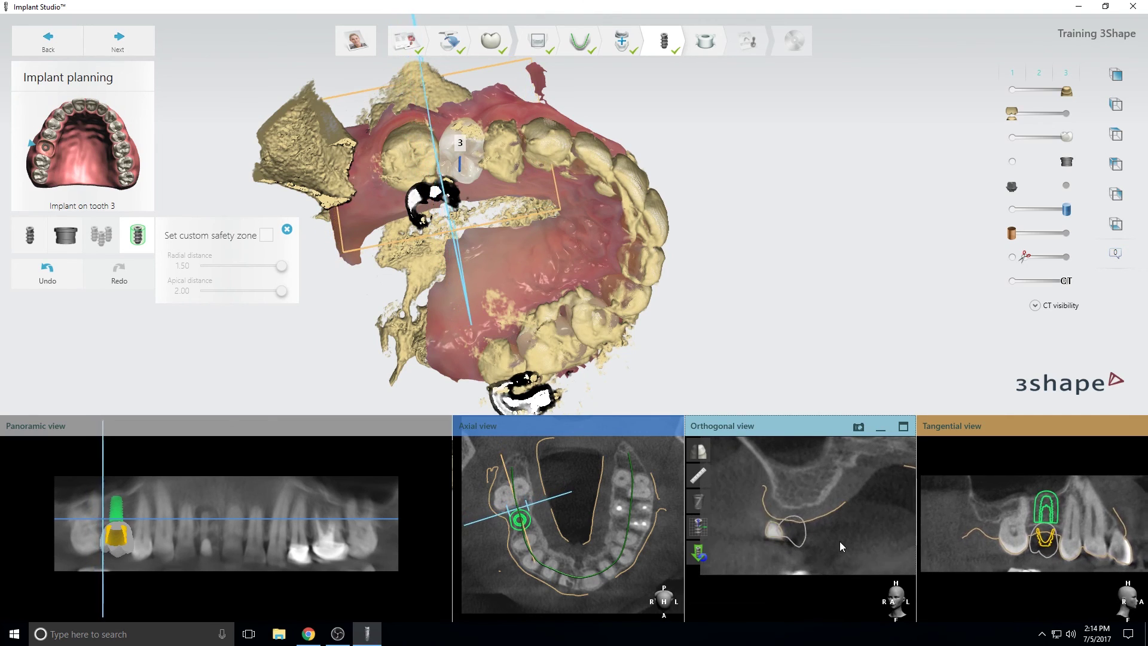
pyautogui.scroll(-4, 839, 541)
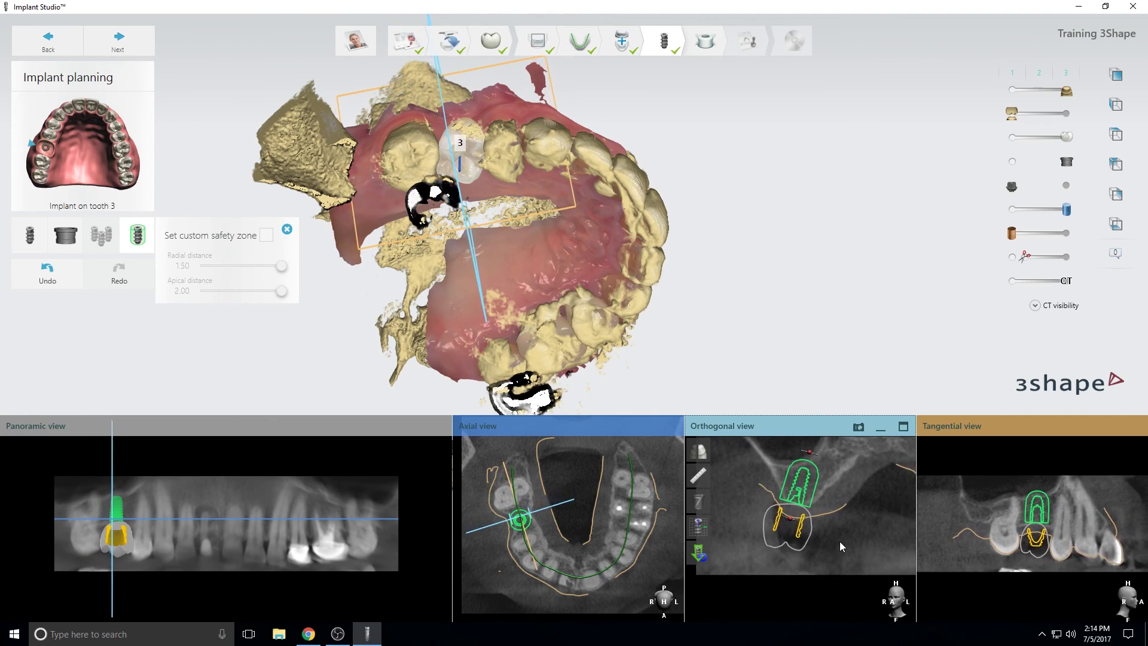
pyautogui.scroll(-4, 839, 540)
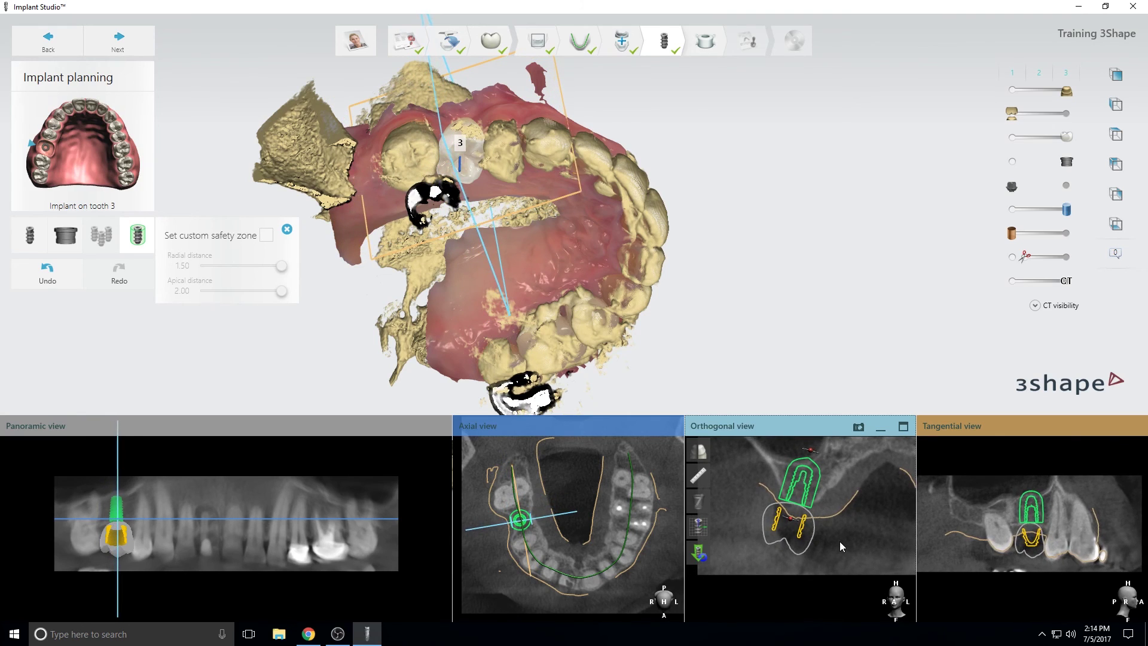
pyautogui.scroll(-3, 839, 540)
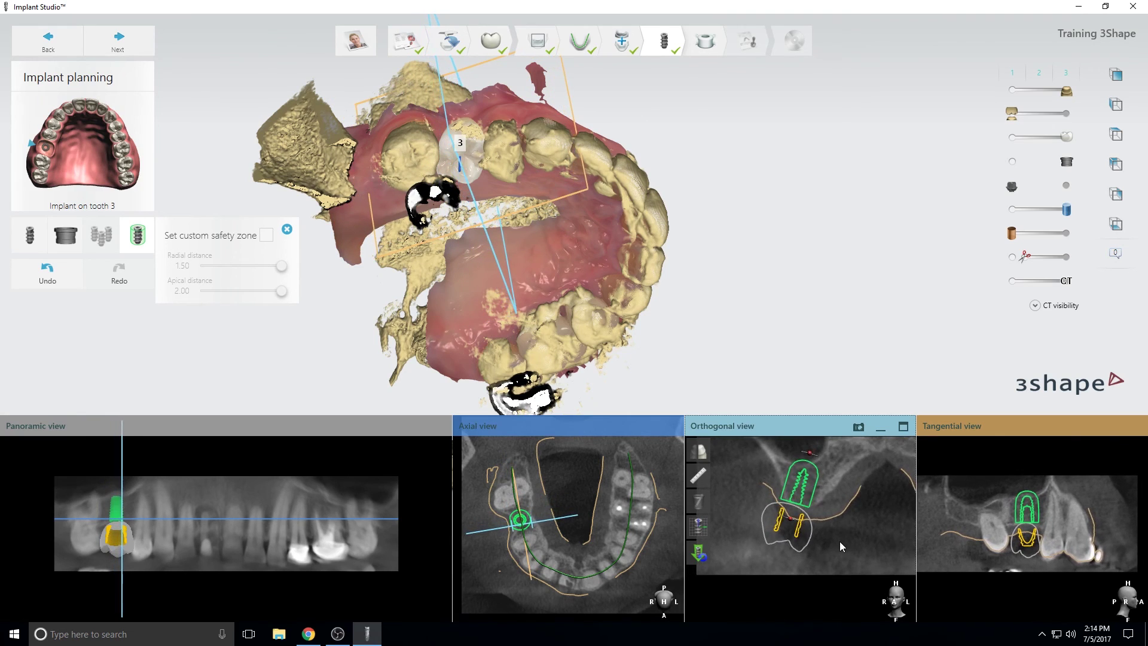
# - Compare the implant-aligned sections with the orthogonal and tangential sections at the implant
pyautogui.click(701, 529)
pyautogui.scroll(-3, 826, 536)
pyautogui.scroll(3, 826, 536)
pyautogui.click(706, 532)
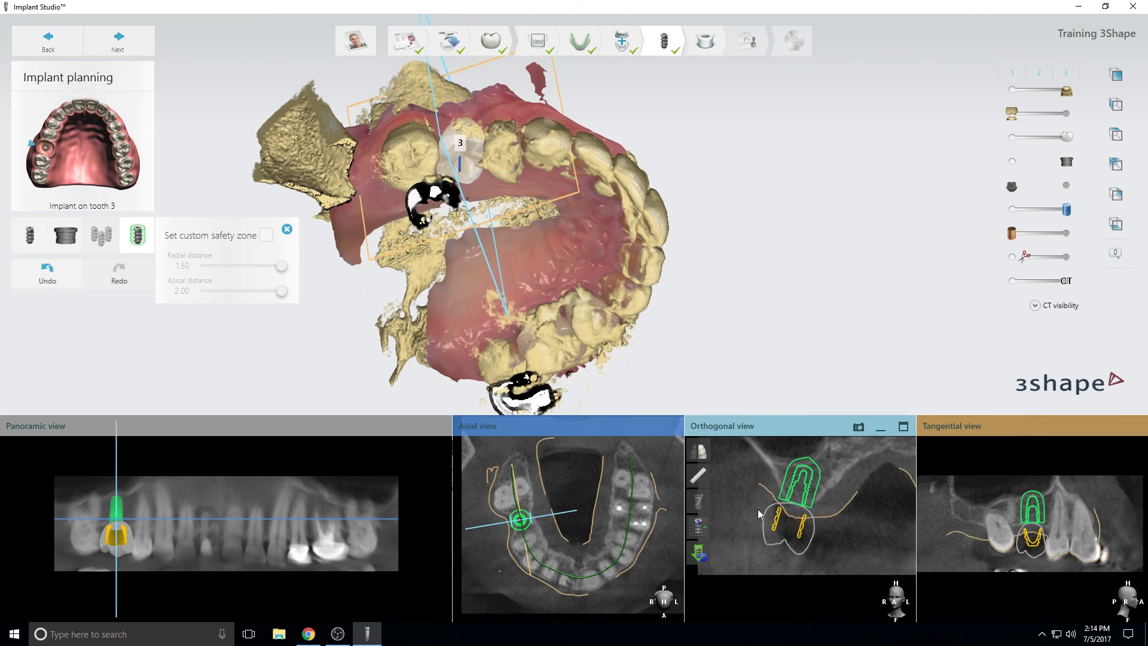
# - Nudge the implant slightly sideways relative to the bone in the enlarged orthogonal section and restore the normal view layout
pyautogui.click(903, 426)
pyautogui.moveTo(675, 186)
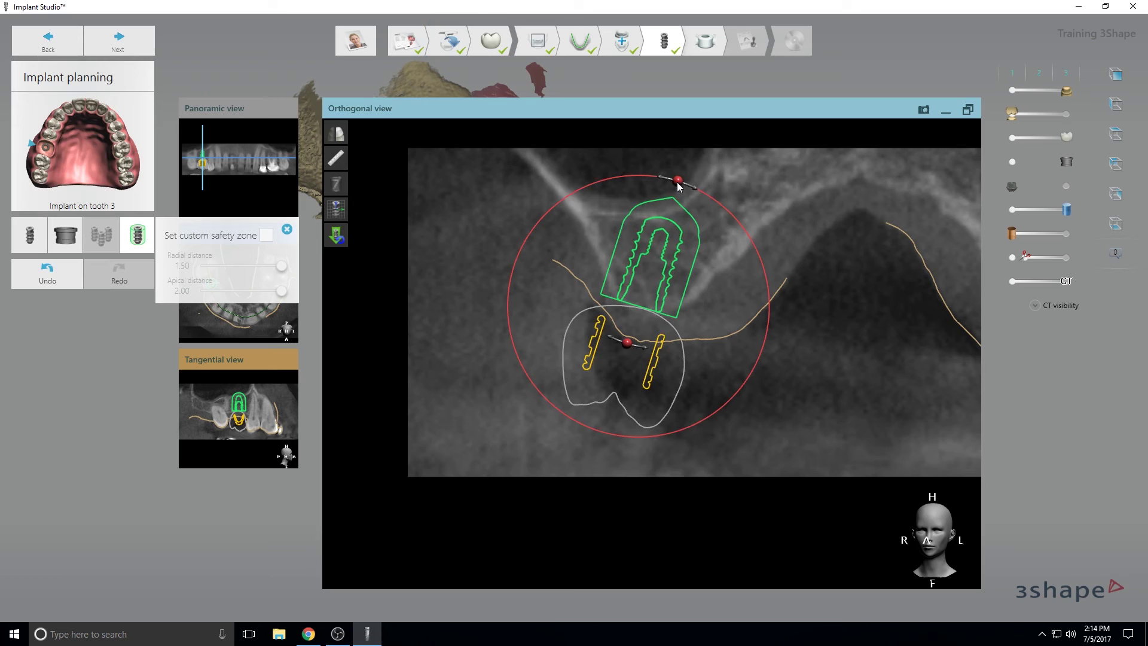
pyautogui.moveTo(676, 243); pyautogui.dragTo(677, 243)
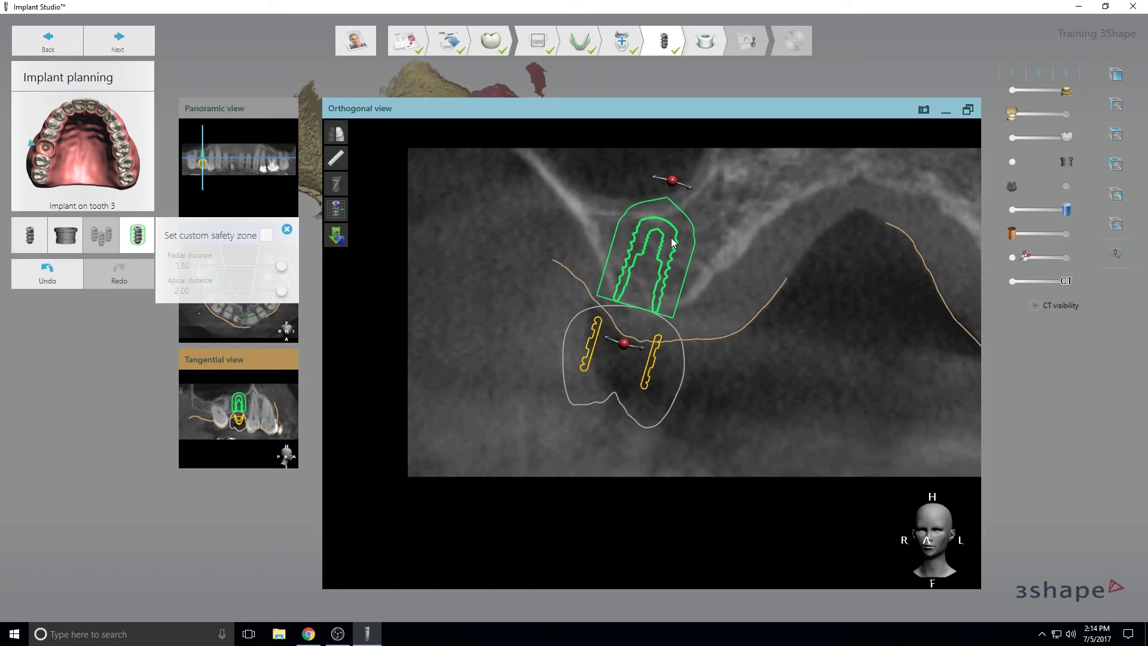
pyautogui.click(967, 110)
# - Show the orange cylinder along the implant axis at full opacity in a close occlusal view of the tooth 3 crown
pyautogui.moveTo(574, 298); pyautogui.dragTo(562, 274, button='right')
pyautogui.moveTo(600, 231); pyautogui.dragTo(685, 287, button='right')
pyautogui.moveTo(1018, 238); pyautogui.dragTo(1067, 235)
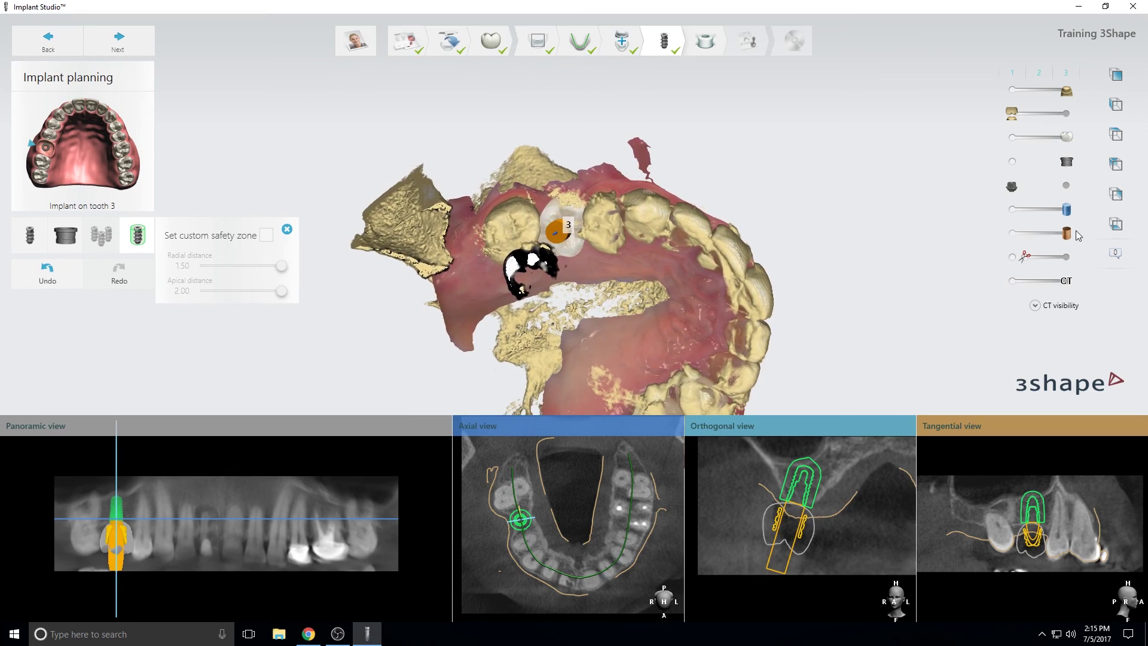
pyautogui.scroll(2, 583, 270)
pyautogui.scroll(2, 582, 271)
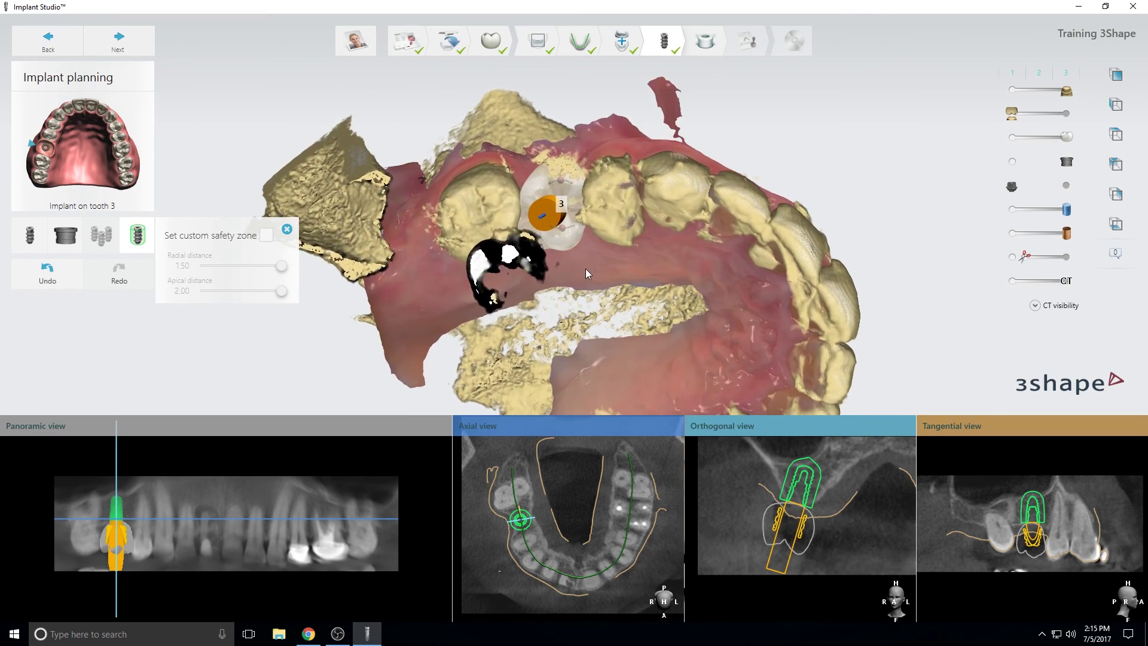
pyautogui.scroll(1, 601, 270)
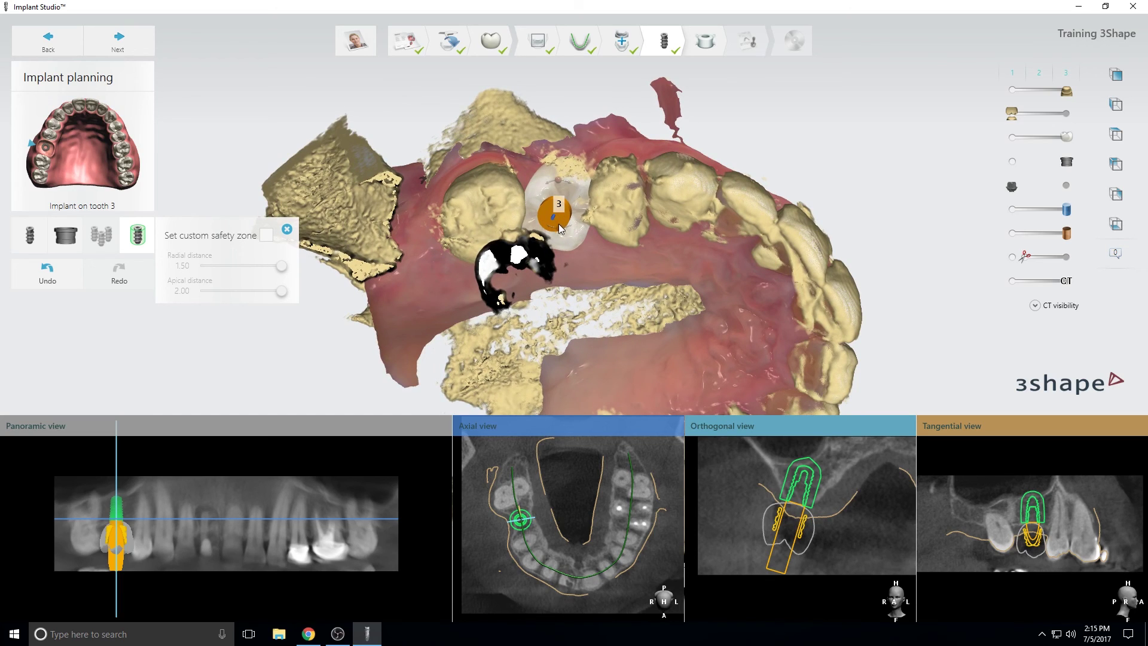
# - Inspect the orange cylinder's path through the tooth 3 crown from the occlusal and buccal sides
pyautogui.moveTo(569, 240); pyautogui.dragTo(570, 148, button='right')
pyautogui.moveTo(558, 146); pyautogui.dragTo(574, 151)
pyautogui.moveTo(575, 153); pyautogui.dragTo(556, 287, button='right')
pyautogui.moveTo(634, 311); pyautogui.dragTo(634, 372, button='right')
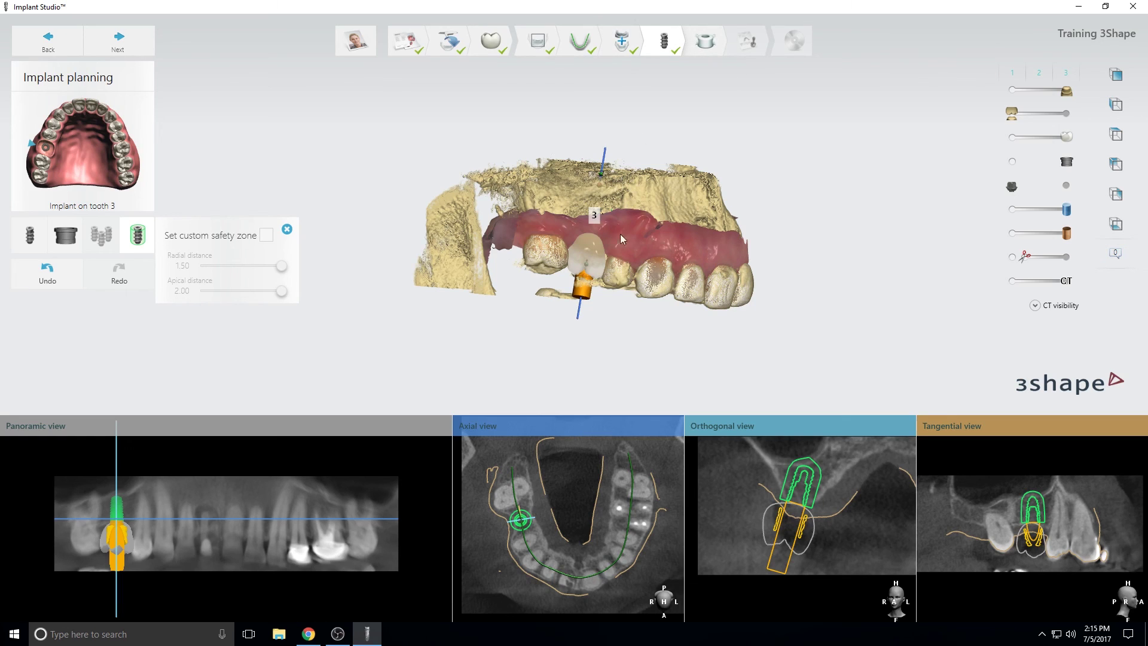
pyautogui.scroll(5, 571, 307)
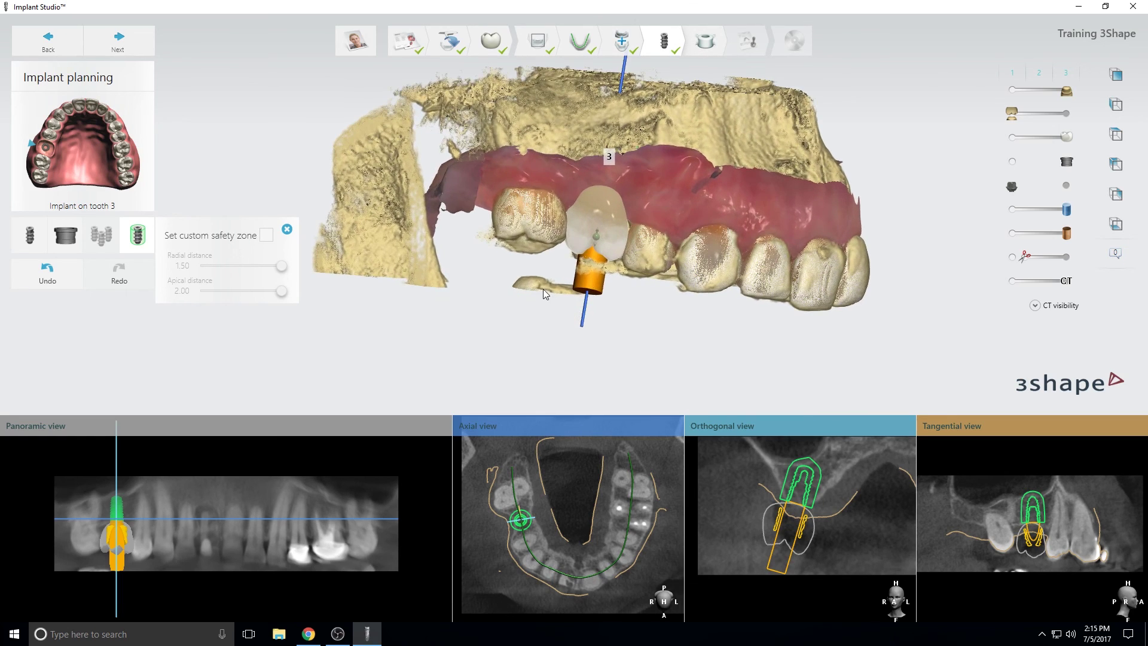
pyautogui.moveTo(574, 305); pyautogui.dragTo(674, 219, button='right')
# - Crop the patient CT scan to 260x232x86 by raising the region's lower boundary, and check the result in implant planning
pyautogui.click(537, 40)
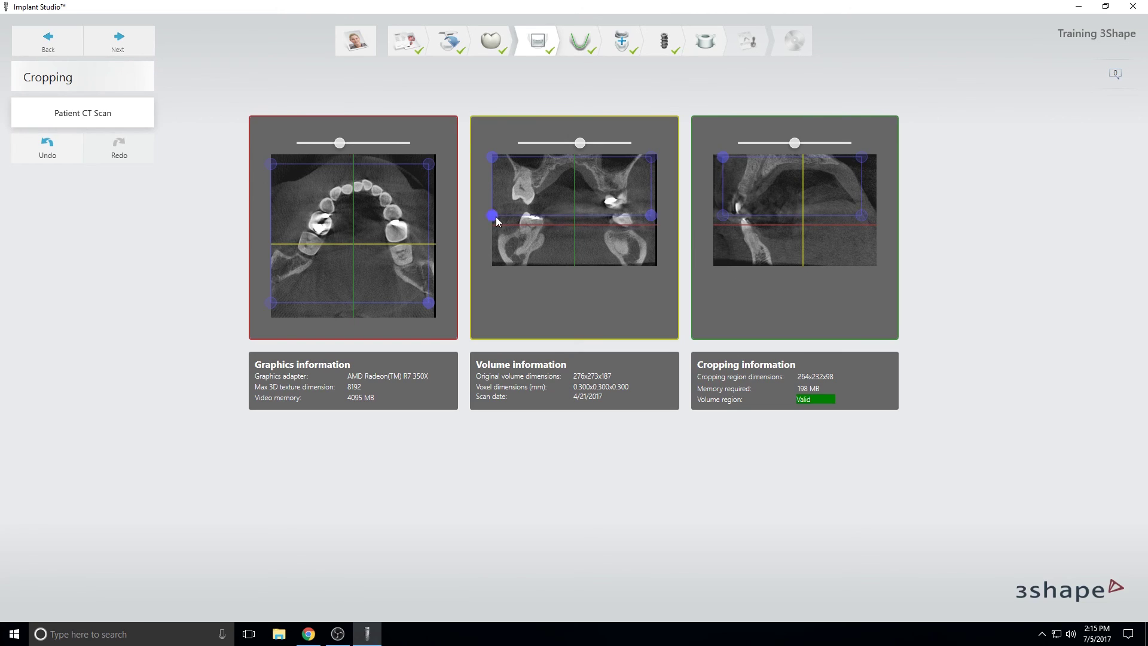
pyautogui.moveTo(497, 219); pyautogui.dragTo(495, 210)
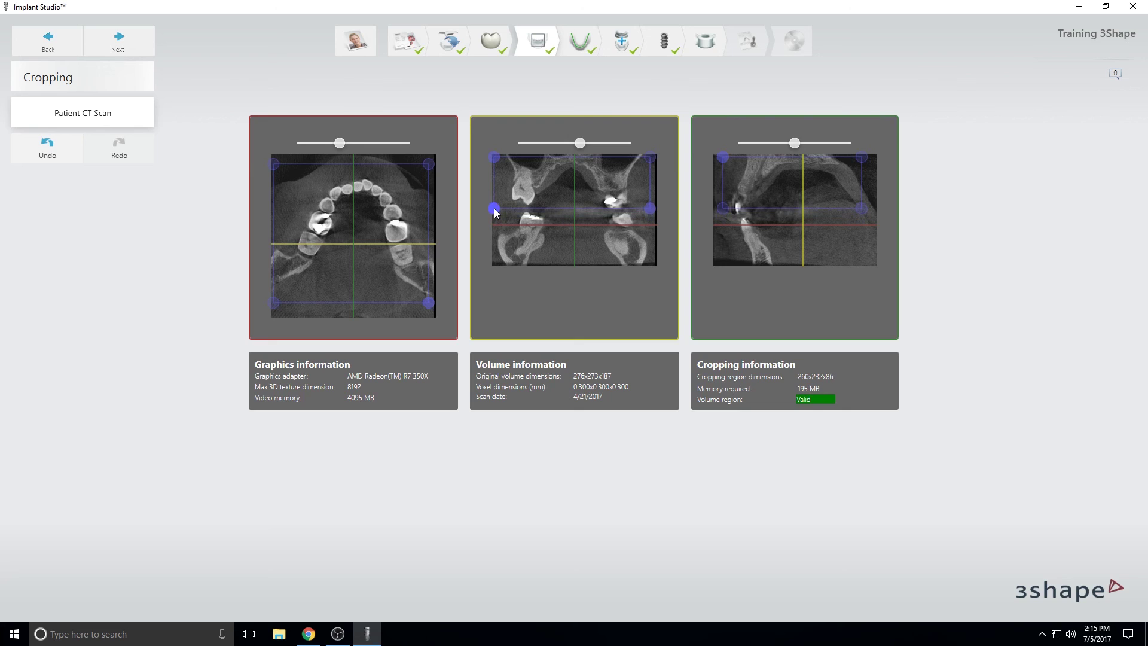
pyautogui.click(661, 39)
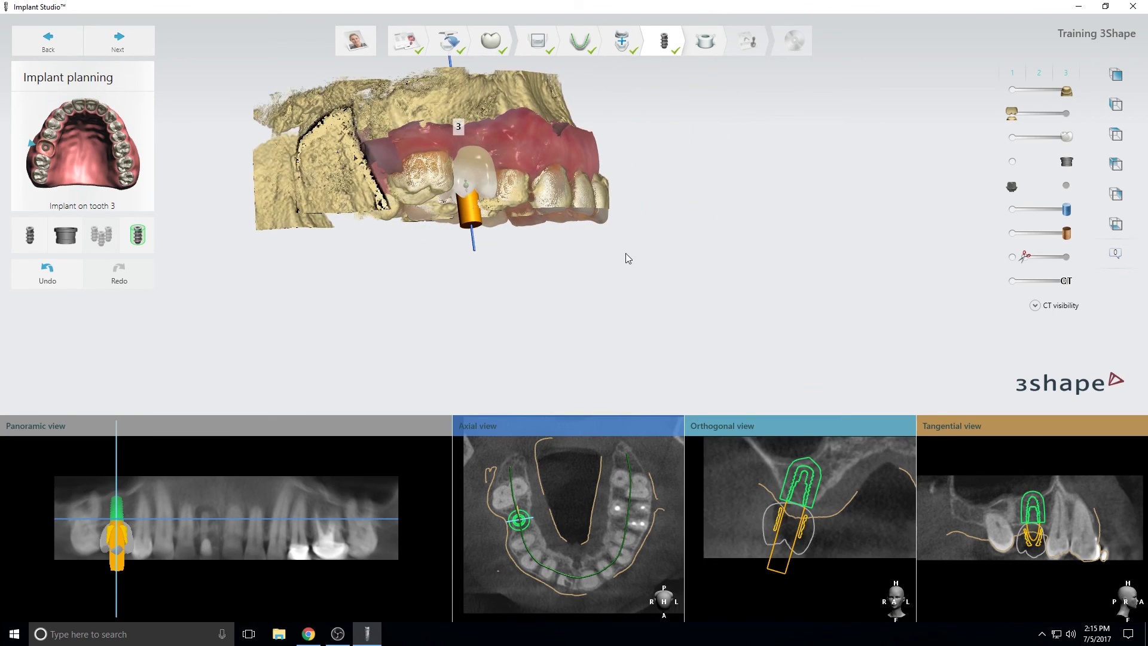
pyautogui.moveTo(630, 253); pyautogui.dragTo(704, 239, button='right')
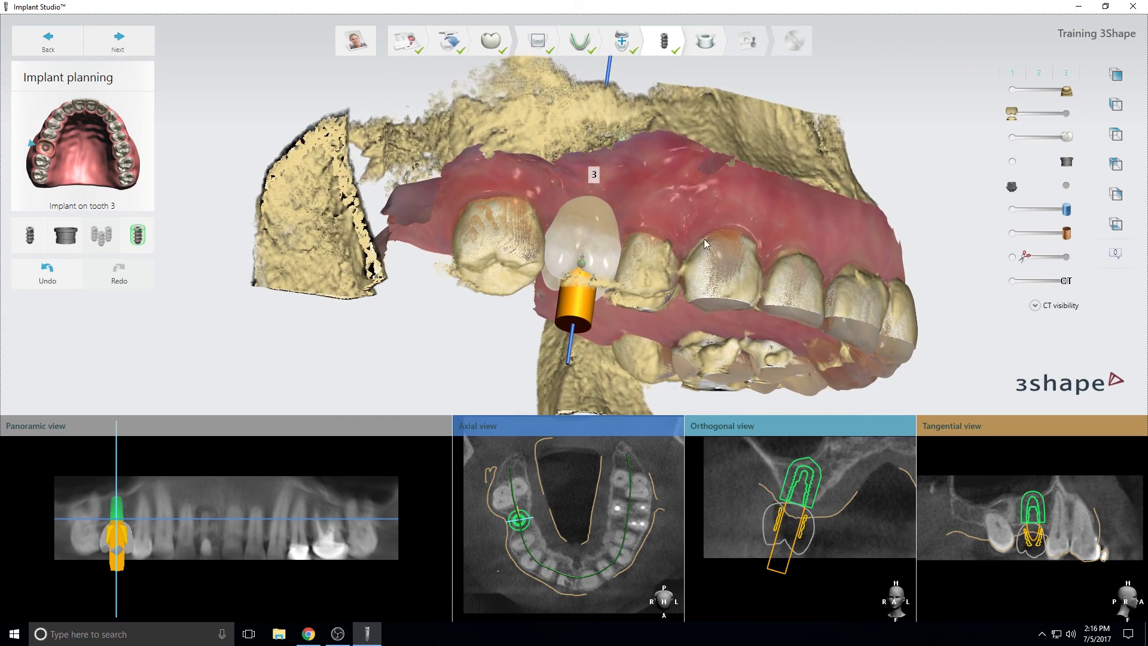
# - Start the upper jaw surgical guide and set its insertion direction from a straight occlusal view
pyautogui.click(703, 42)
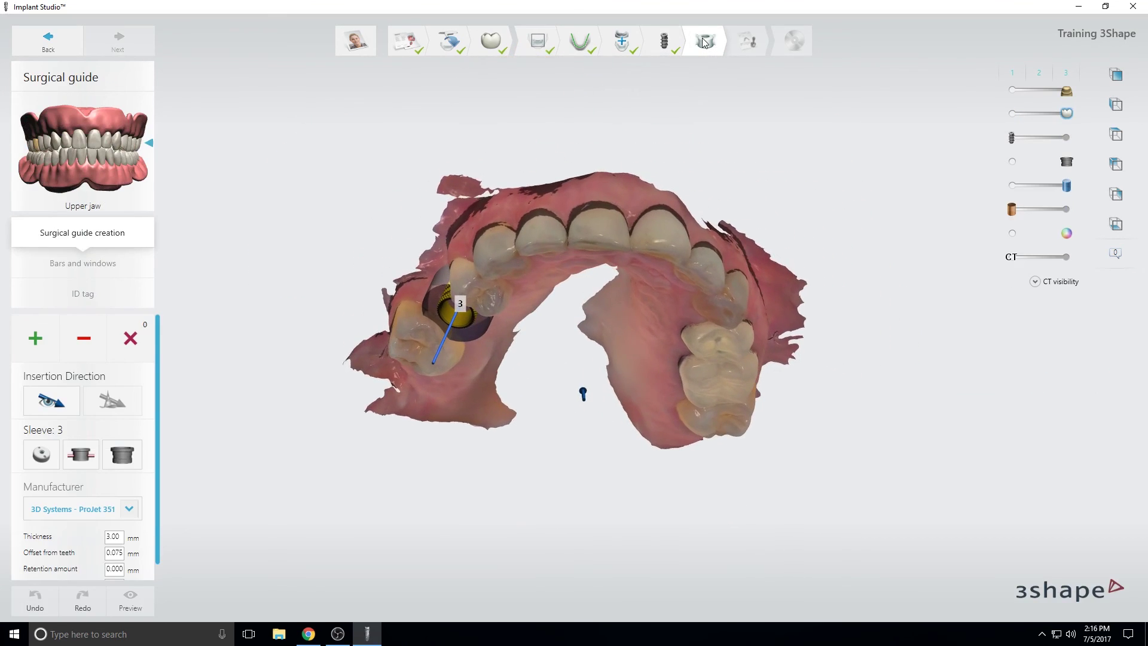
pyautogui.moveTo(643, 477); pyautogui.dragTo(662, 421, button='right')
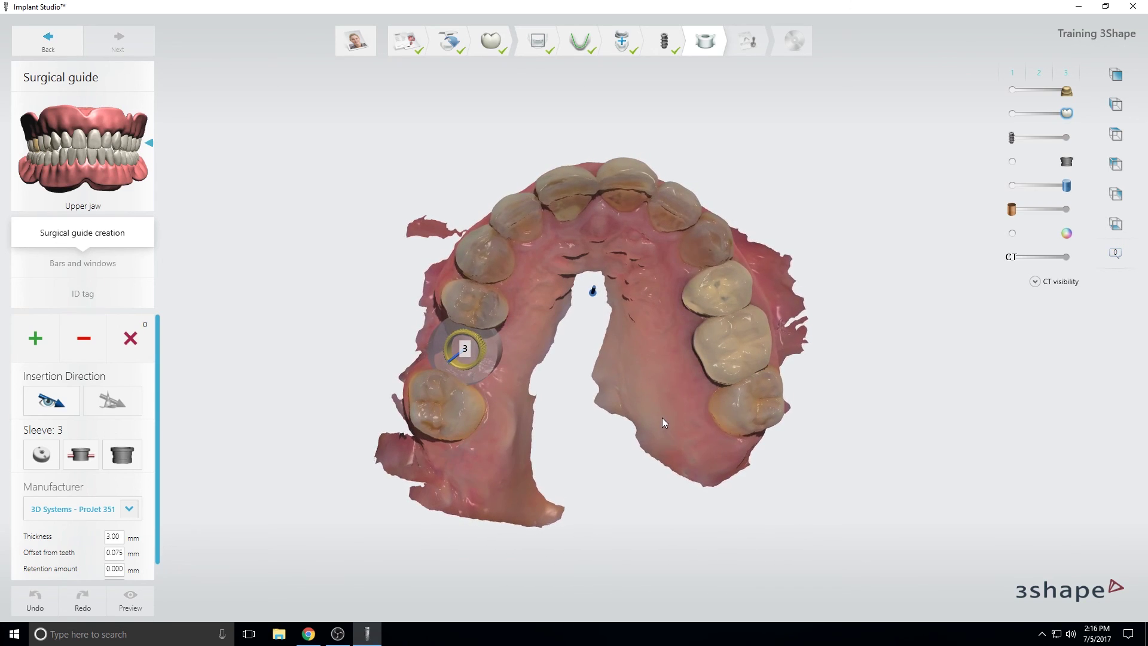
pyautogui.moveTo(540, 379)
pyautogui.mouseDown(button='right')
pyautogui.moveTo(554, 383)
pyautogui.moveTo(619, 339)
pyautogui.moveTo(607, 348)
pyautogui.mouseUp(button='right')
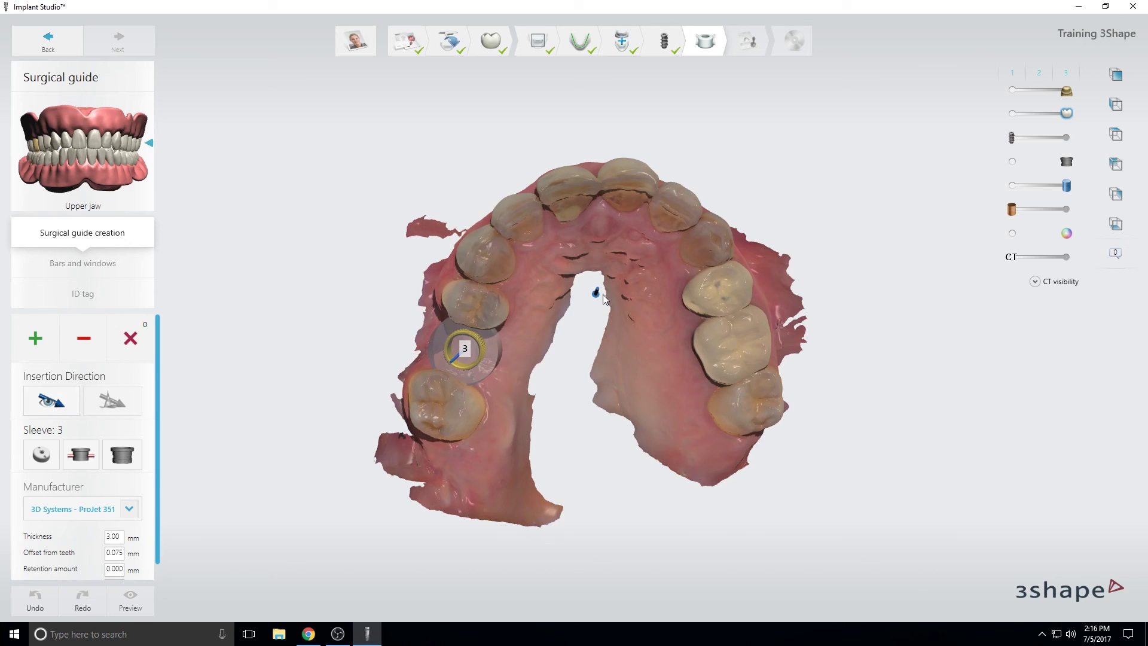
pyautogui.click(52, 406)
# - Examine the tooth 3 sleeve and the insertion direction from the side of the upper jaw, close to the neighbouring teeth
pyautogui.moveTo(637, 526); pyautogui.dragTo(628, 388, button='right')
pyautogui.moveTo(550, 397); pyautogui.dragTo(649, 412, button='right')
pyautogui.scroll(5, 649, 413)
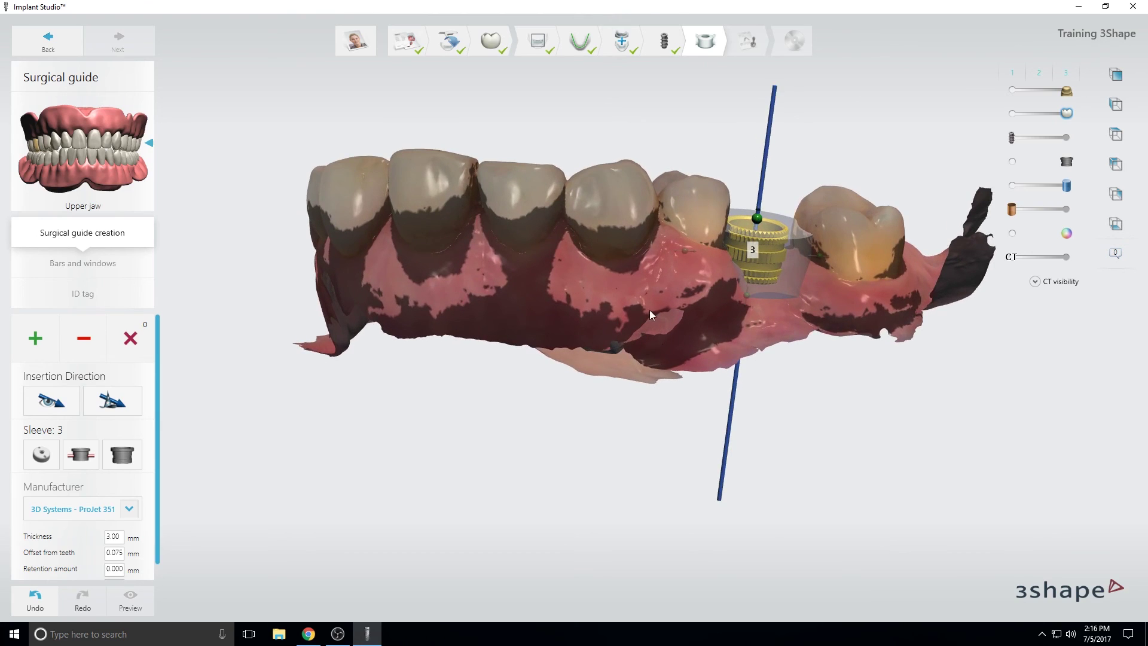
pyautogui.moveTo(650, 315); pyautogui.dragTo(644, 427, button='right')
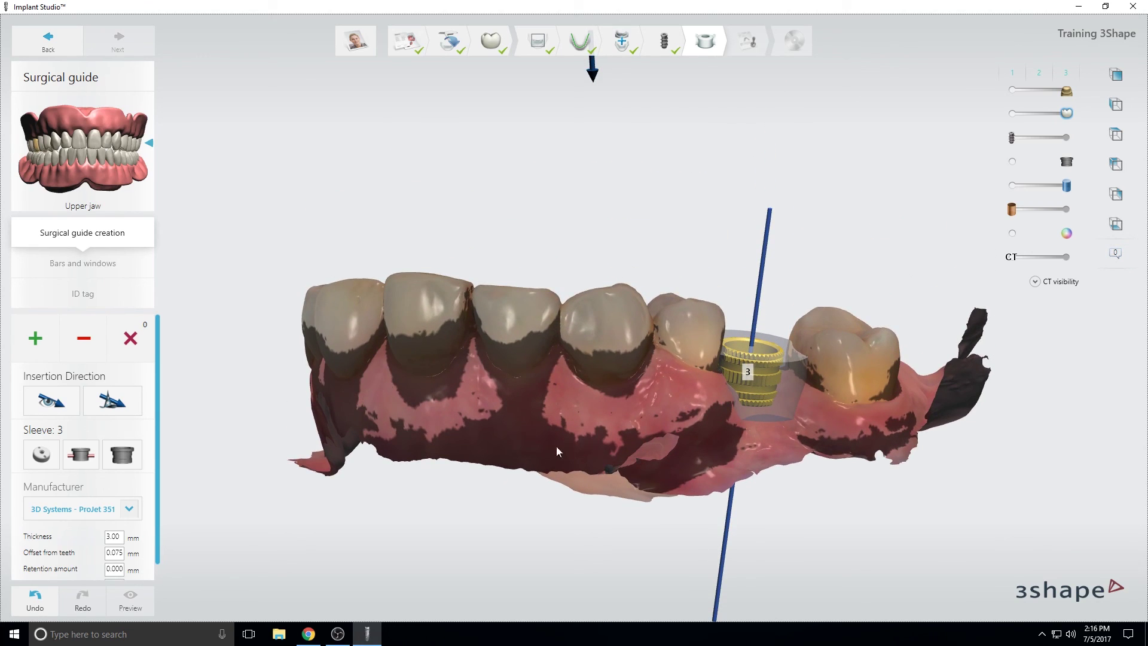
pyautogui.moveTo(559, 451); pyautogui.dragTo(650, 336, button='right')
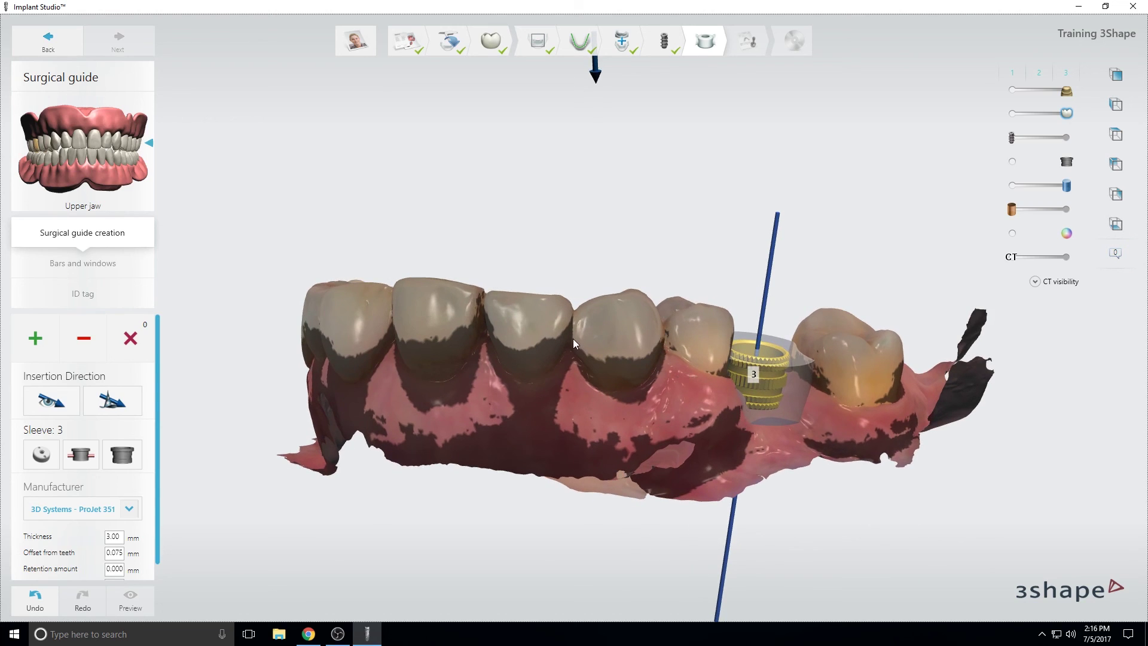
pyautogui.moveTo(728, 462); pyautogui.dragTo(702, 459, button='right')
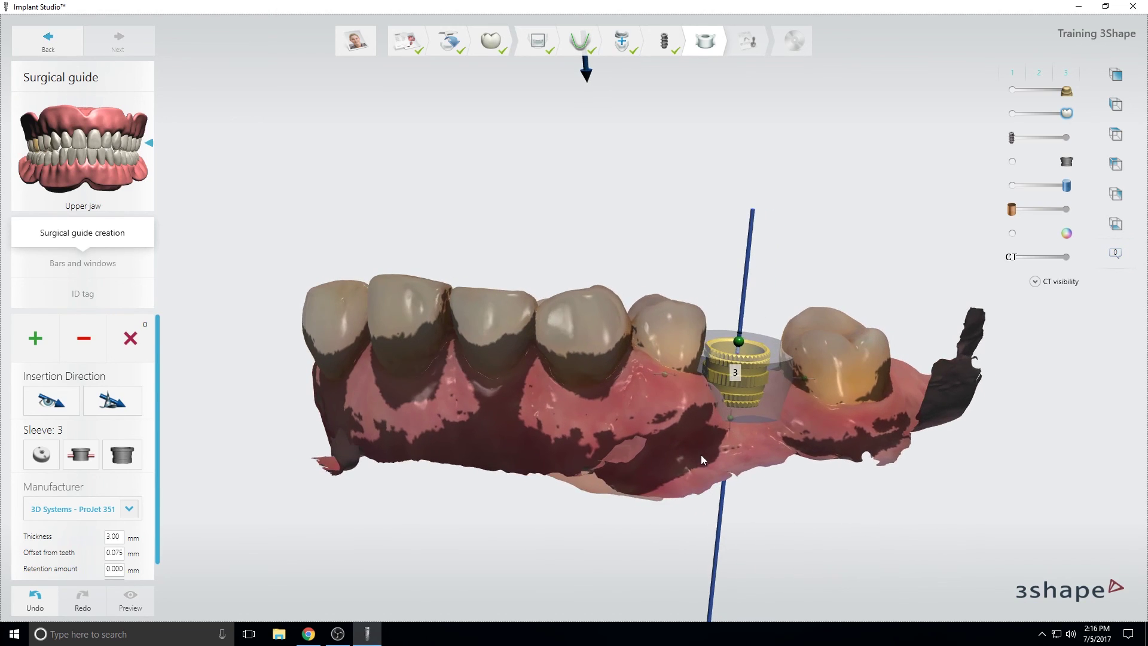
# - Raise the tooth 3 sleeve along its axis to 6.00 mm and check its clearance from the gum and neighbouring teeth
pyautogui.moveTo(823, 473); pyautogui.dragTo(754, 464, button='right')
pyautogui.scroll(3, 747, 466)
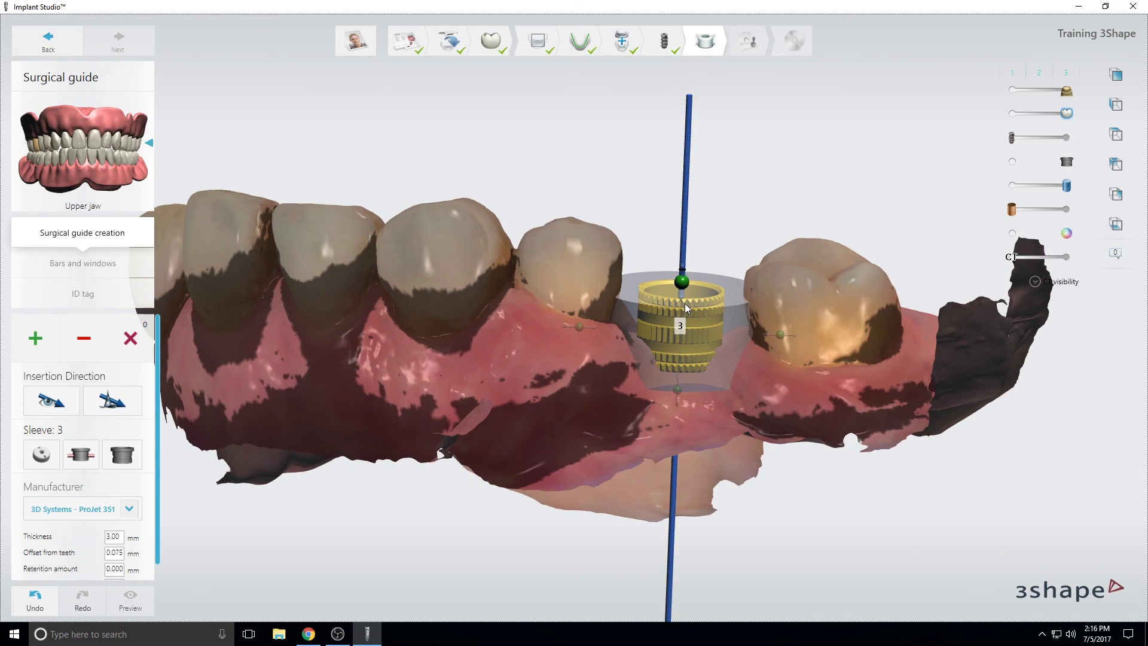
pyautogui.moveTo(690, 404)
pyautogui.mouseDown(button='right')
pyautogui.moveTo(692, 419)
pyautogui.moveTo(693, 392)
pyautogui.mouseUp(button='right')
pyautogui.moveTo(690, 254)
pyautogui.moveTo(691, 257); pyautogui.dragTo(701, 203)
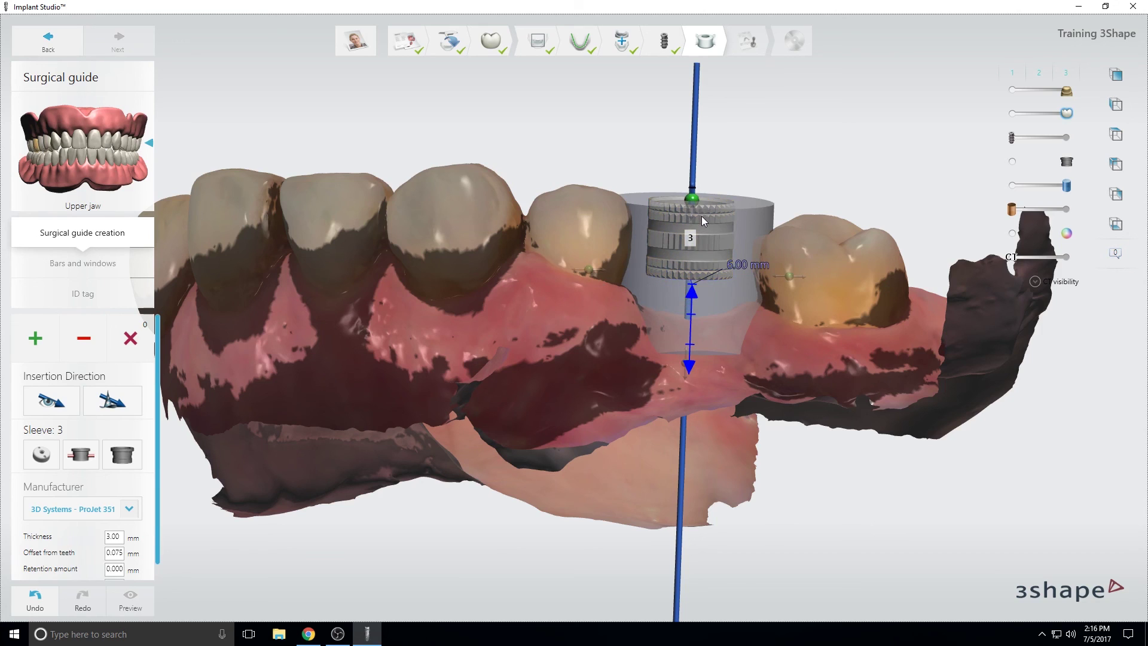
pyautogui.scroll(5, 705, 324)
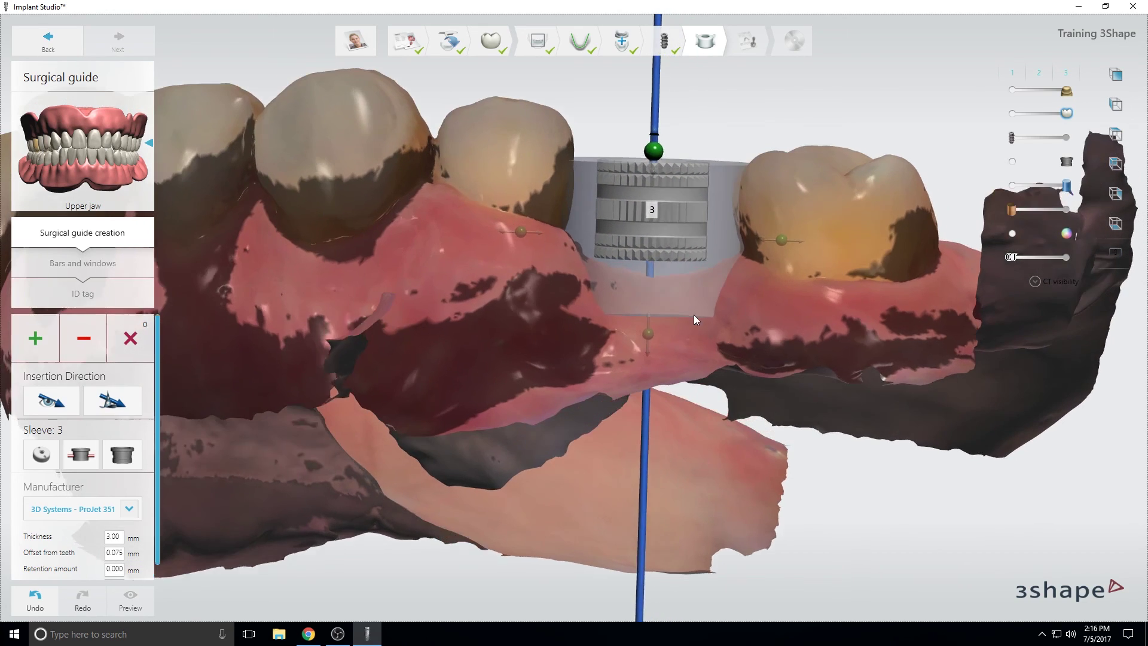
pyautogui.moveTo(693, 319); pyautogui.dragTo(598, 266, button='right')
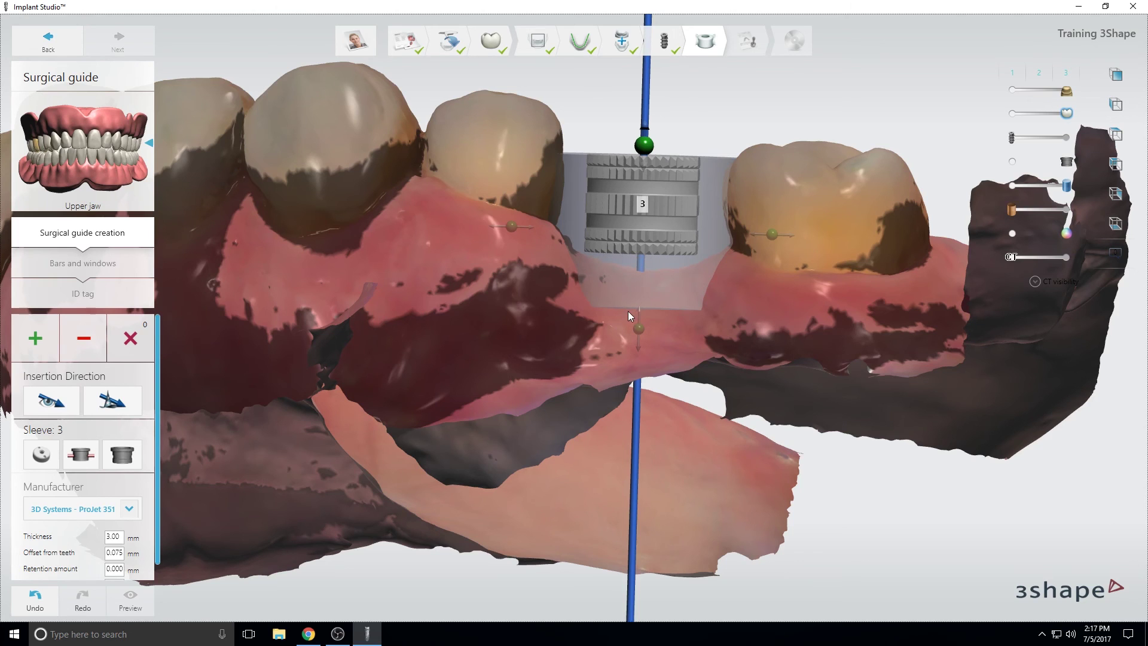
pyautogui.scroll(-6, 627, 311)
pyautogui.moveTo(578, 341); pyautogui.dragTo(581, 366, button='right')
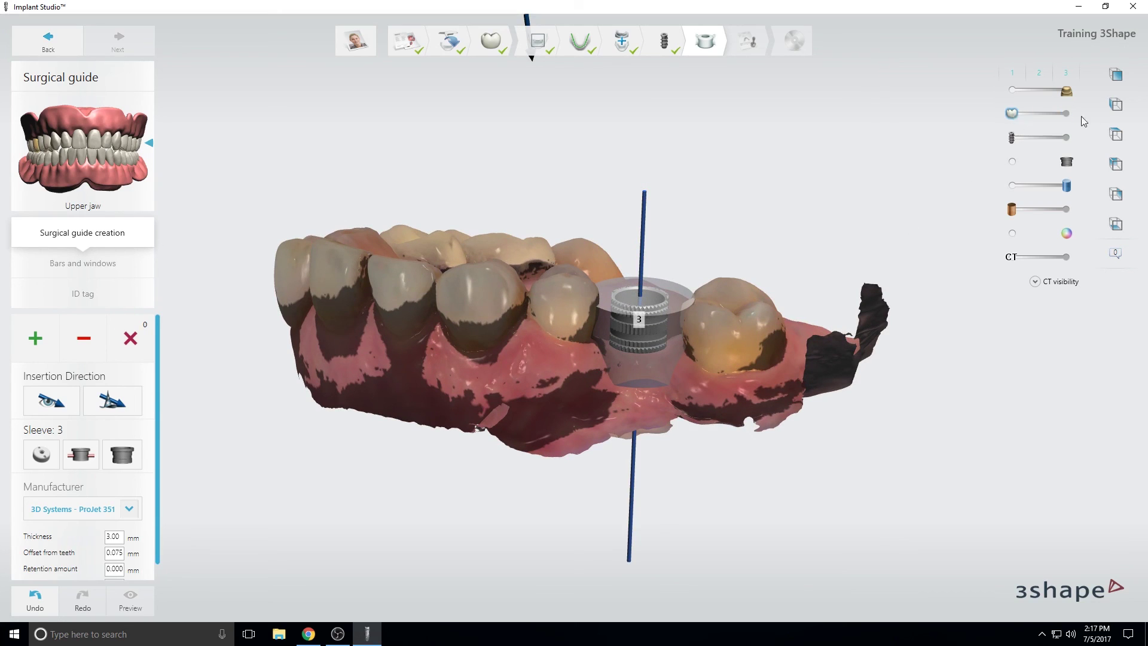
# - Hide the sleeves and draw a closed guide boundary around the molar behind the tooth 3 gap, extending onto the gap's gum
pyautogui.scroll(5, 672, 419)
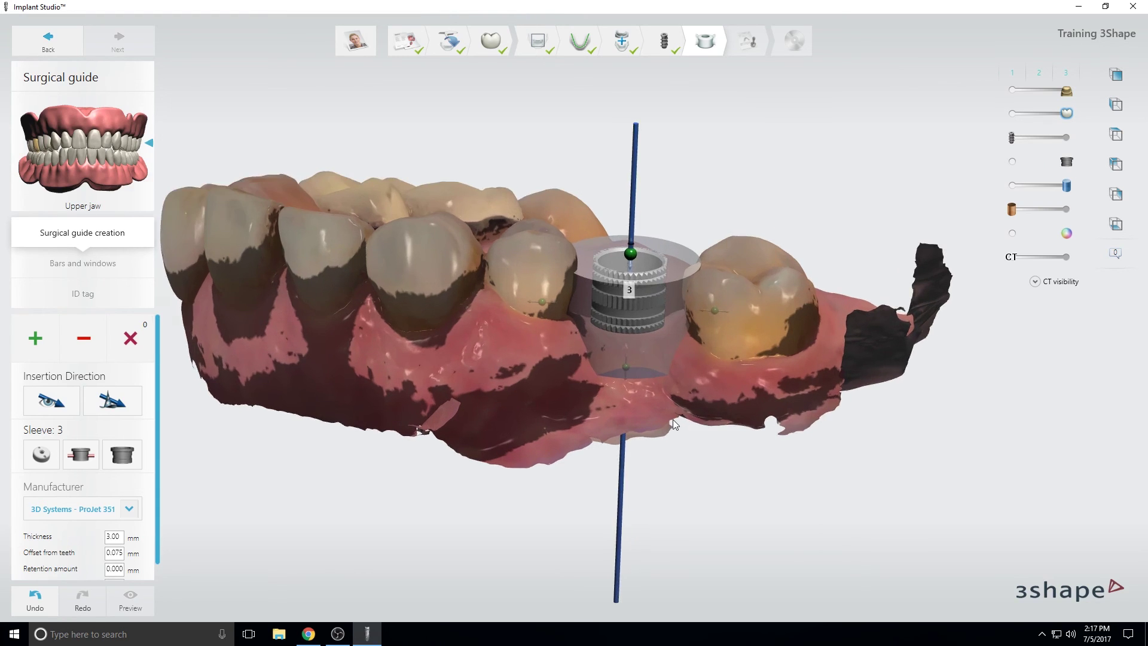
pyautogui.moveTo(670, 341); pyautogui.dragTo(663, 351, button='right')
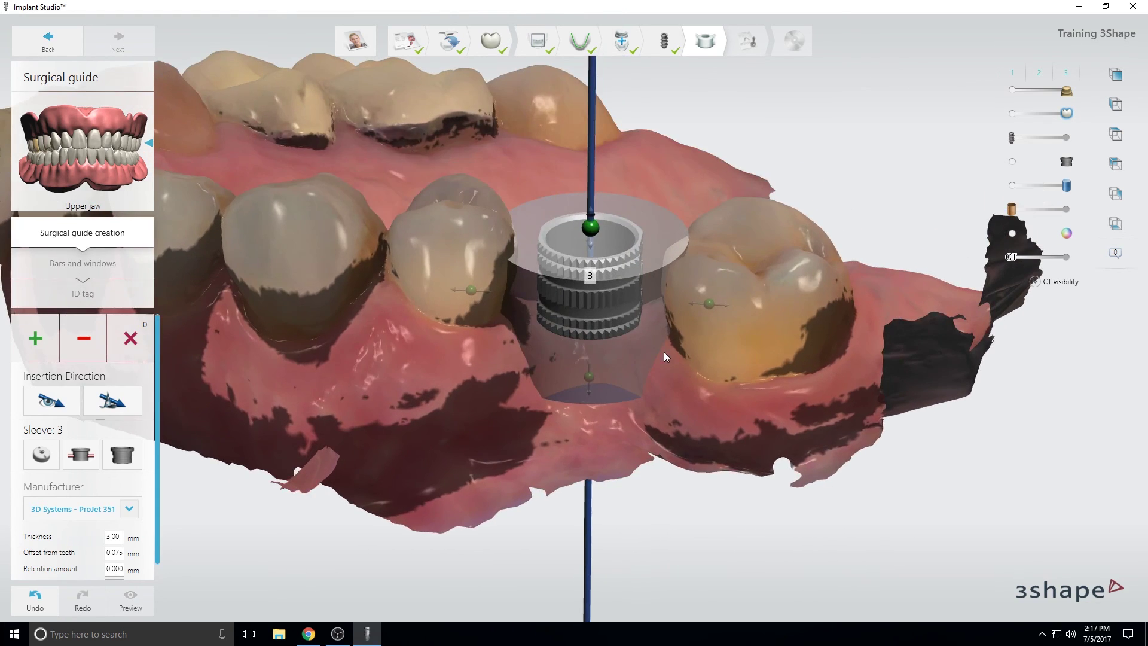
pyautogui.click(1010, 163)
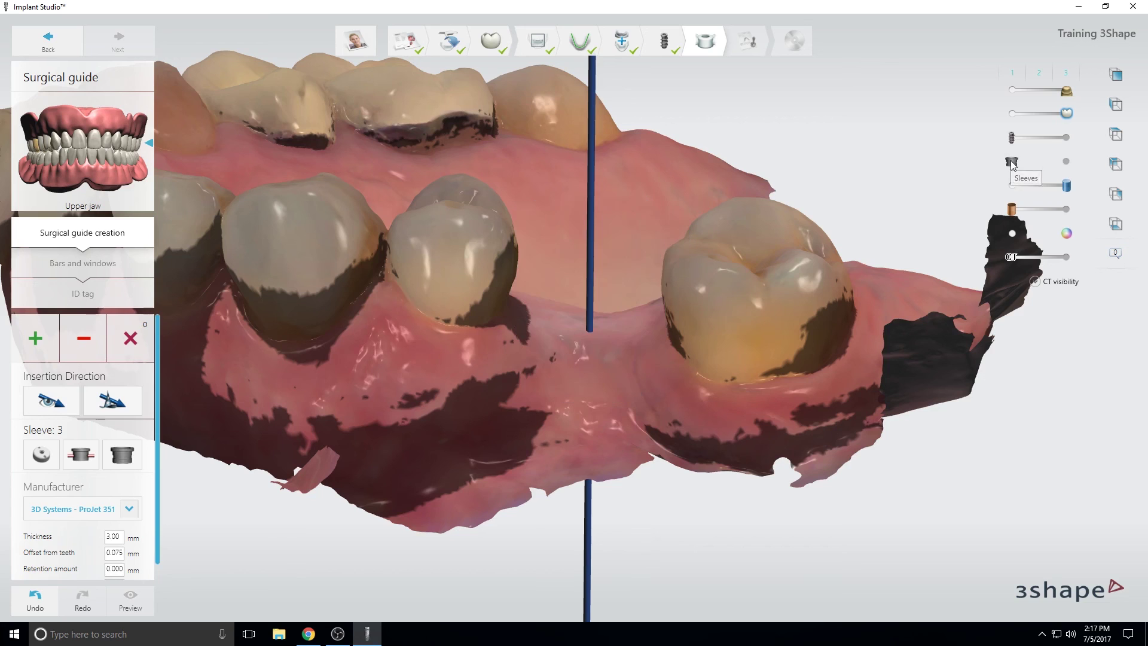
pyautogui.moveTo(723, 394); pyautogui.dragTo(706, 407, button='right')
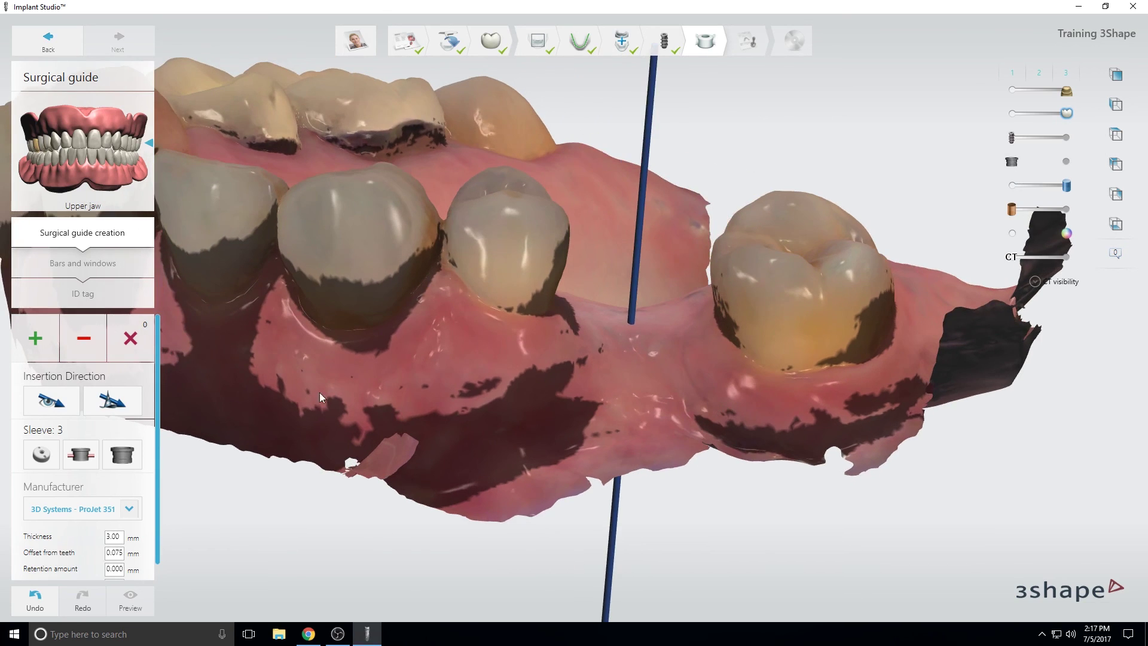
pyautogui.click(34, 339)
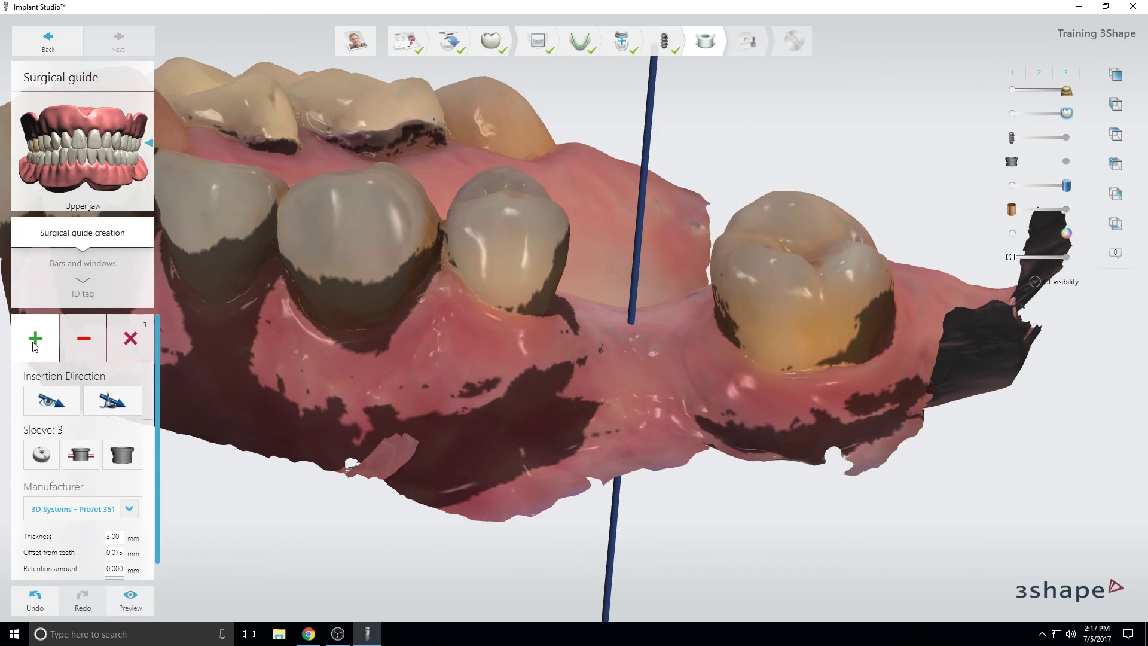
pyautogui.click(777, 325)
pyautogui.moveTo(832, 337); pyautogui.dragTo(762, 325, button='right')
pyautogui.moveTo(831, 307); pyautogui.dragTo(579, 343, button='right')
pyautogui.moveTo(672, 306); pyautogui.dragTo(665, 356, button='right')
pyautogui.click(621, 375)
pyautogui.click(669, 338)
# - Refine the guide boundary around the molar behind the gap, undoing an unwanted edit and smoothing its buccal side
pyautogui.scroll(5, 618, 415)
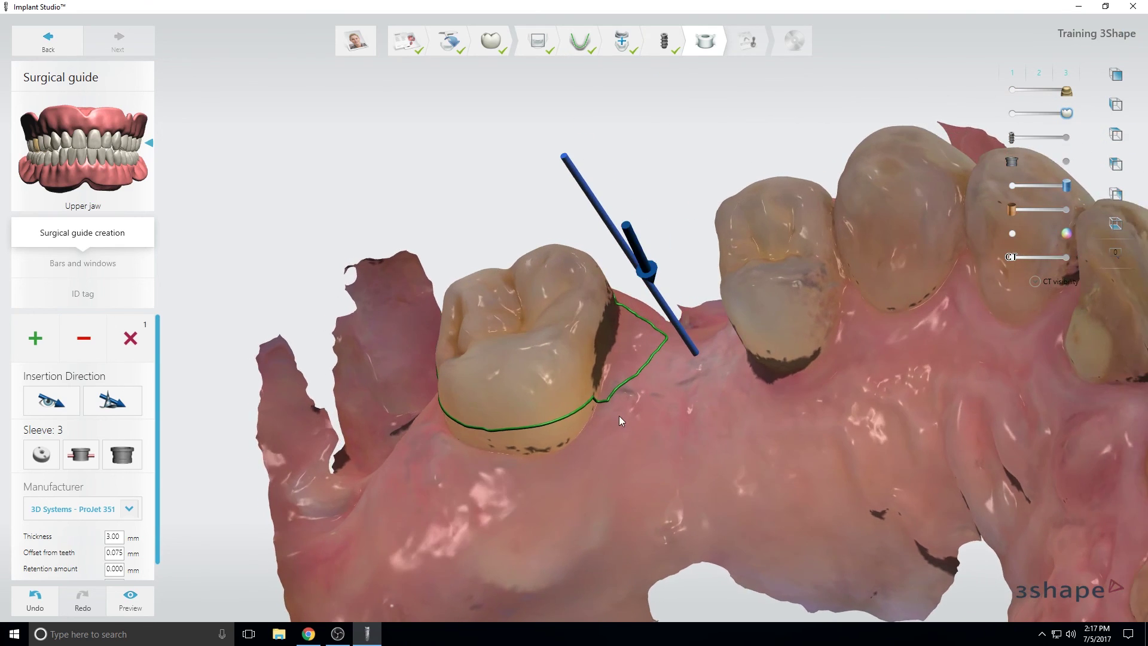
pyautogui.moveTo(589, 429); pyautogui.dragTo(560, 394, button='right')
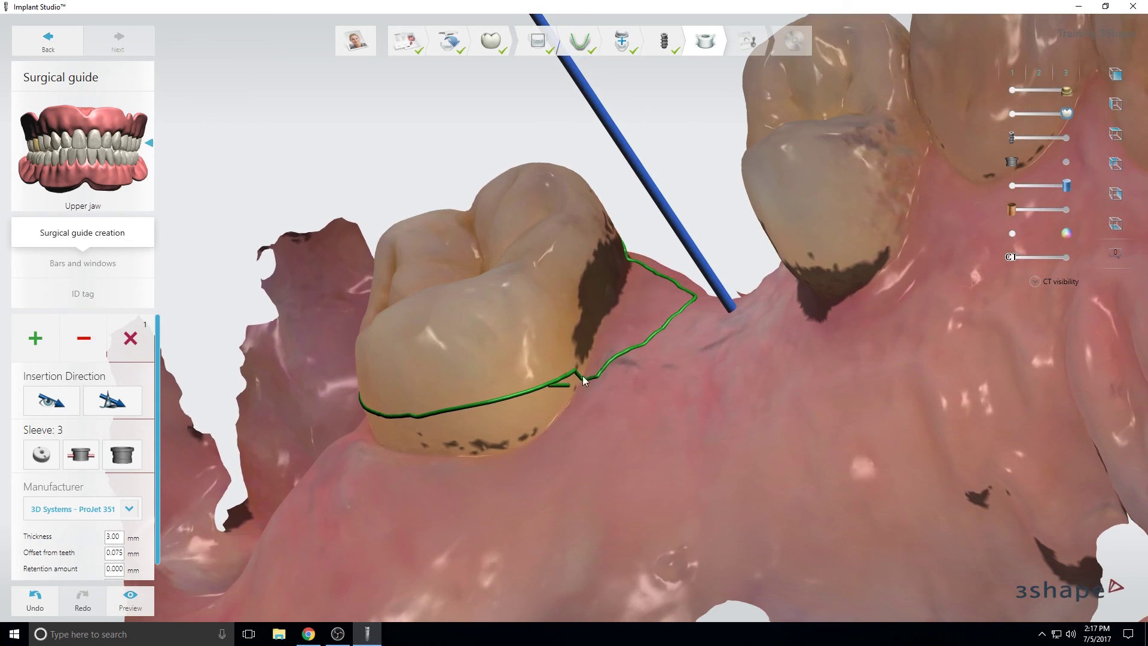
pyautogui.moveTo(533, 461); pyautogui.dragTo(752, 425, button='right')
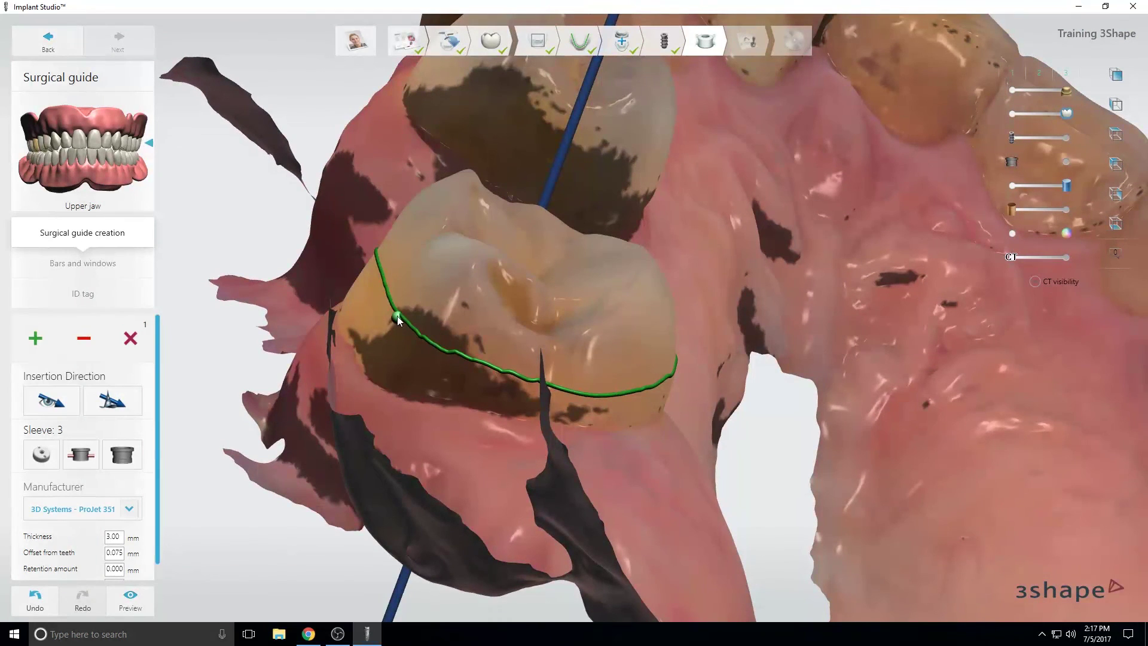
pyautogui.moveTo(397, 315)
pyautogui.mouseDown()
pyautogui.moveTo(451, 348)
pyautogui.moveTo(537, 372)
pyautogui.mouseUp()
pyautogui.moveTo(611, 390)
pyautogui.mouseDown()
pyautogui.moveTo(633, 390)
pyautogui.moveTo(549, 556)
pyautogui.mouseUp()
pyautogui.moveTo(550, 556)
pyautogui.mouseDown(button='right')
pyautogui.moveTo(489, 442)
pyautogui.moveTo(461, 475)
pyautogui.moveTo(525, 385)
pyautogui.moveTo(748, 436)
pyautogui.moveTo(446, 414)
pyautogui.mouseUp(button='right')
pyautogui.hotkey('ctrl', 'z')
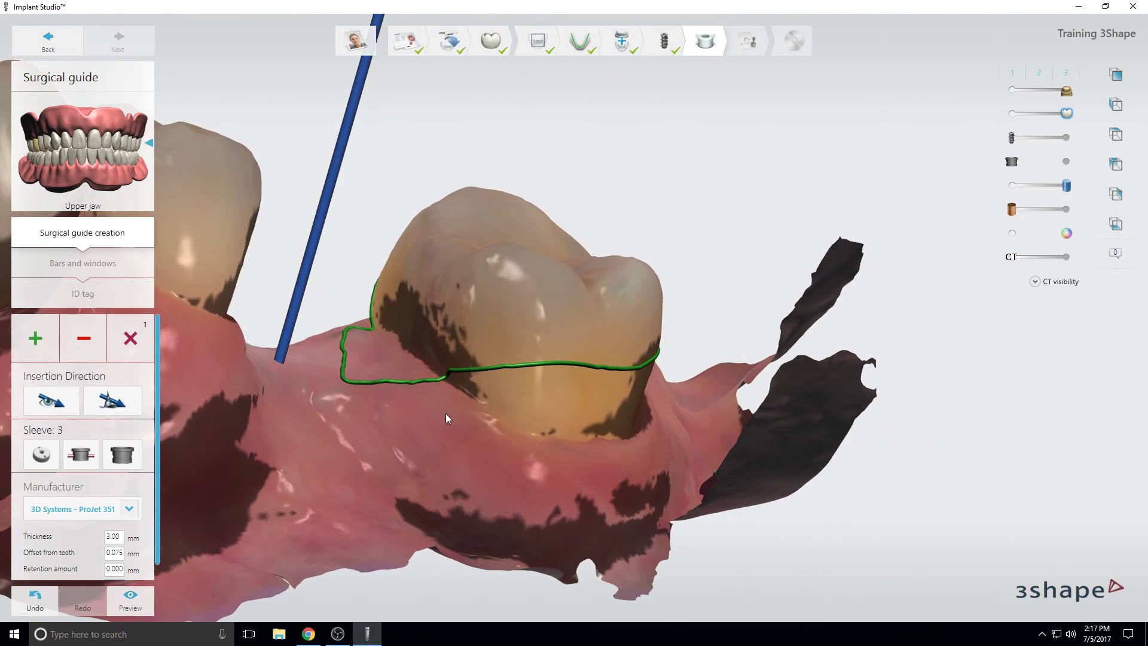
pyautogui.moveTo(464, 371); pyautogui.dragTo(491, 367)
pyautogui.scroll(-5, 490, 388)
pyautogui.moveTo(452, 446); pyautogui.dragTo(436, 446, button='right')
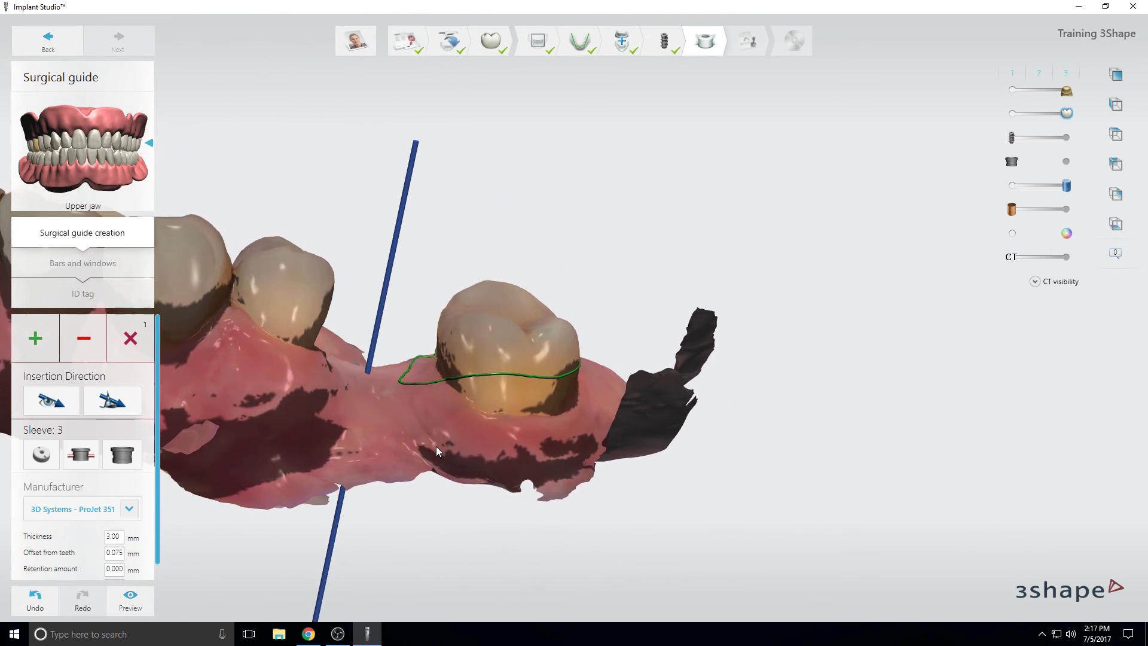
# - Show the sleeves again and generate a preview of the guide over the molar and the tooth 3 sleeve
pyautogui.click(1068, 167)
pyautogui.click(132, 598)
pyautogui.moveTo(443, 435); pyautogui.dragTo(626, 435, button='right')
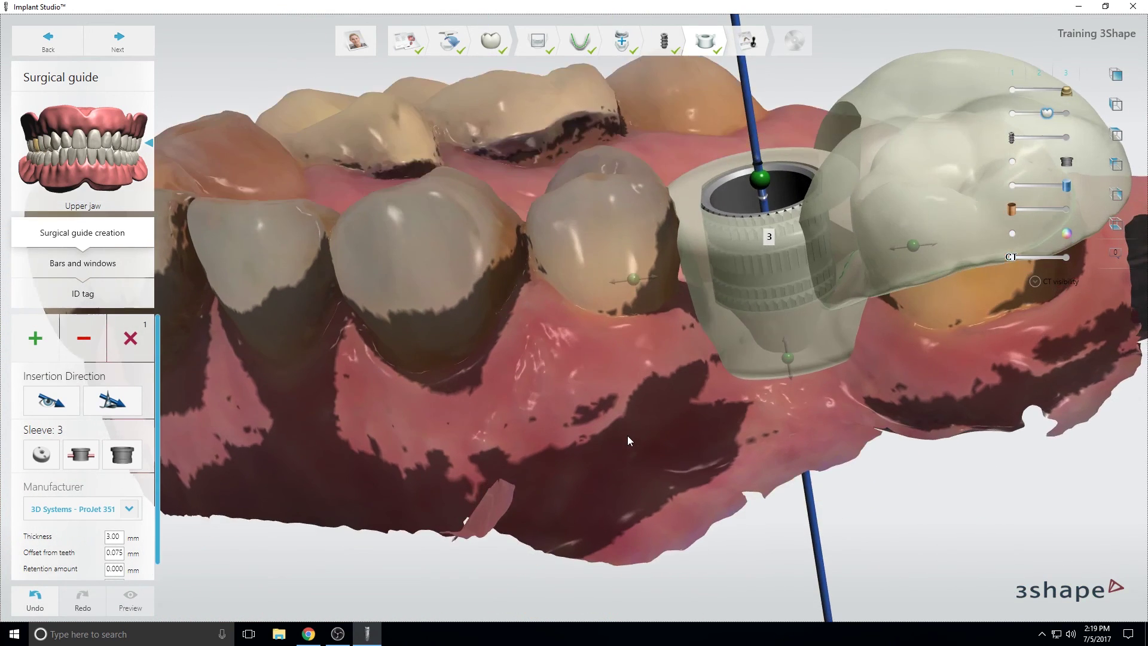
pyautogui.scroll(-5, 629, 435)
# - Hide the sleeves and guide, and begin a second boundary from the premolar beside the gap along the teeth's outer surfaces
pyautogui.click(1041, 163)
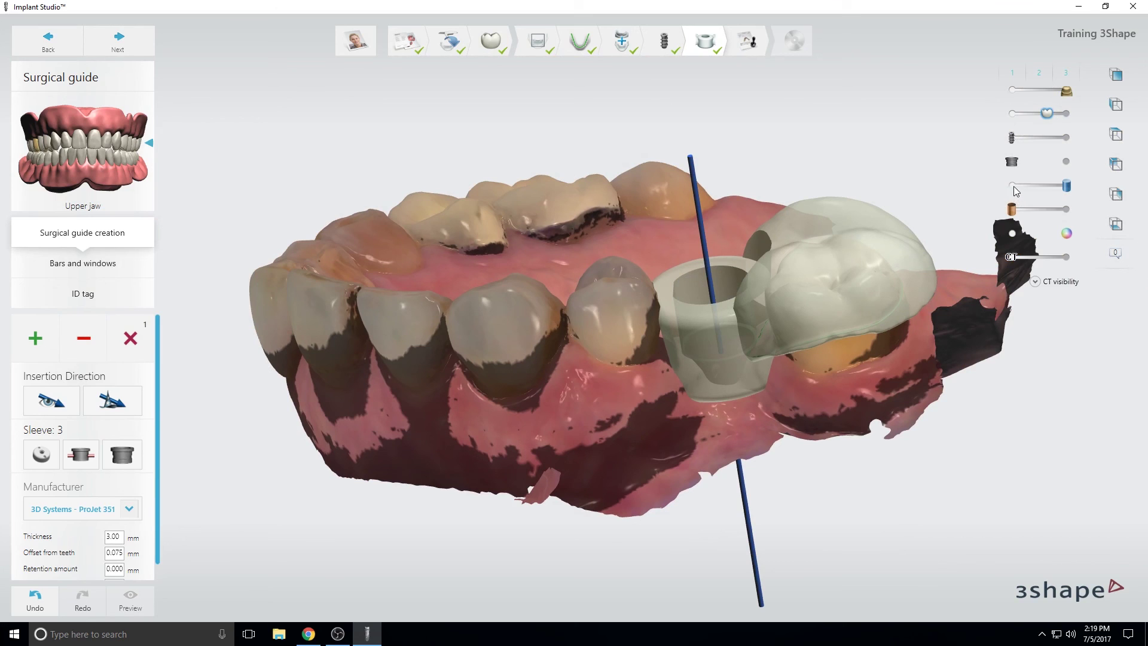
pyautogui.click(1013, 113)
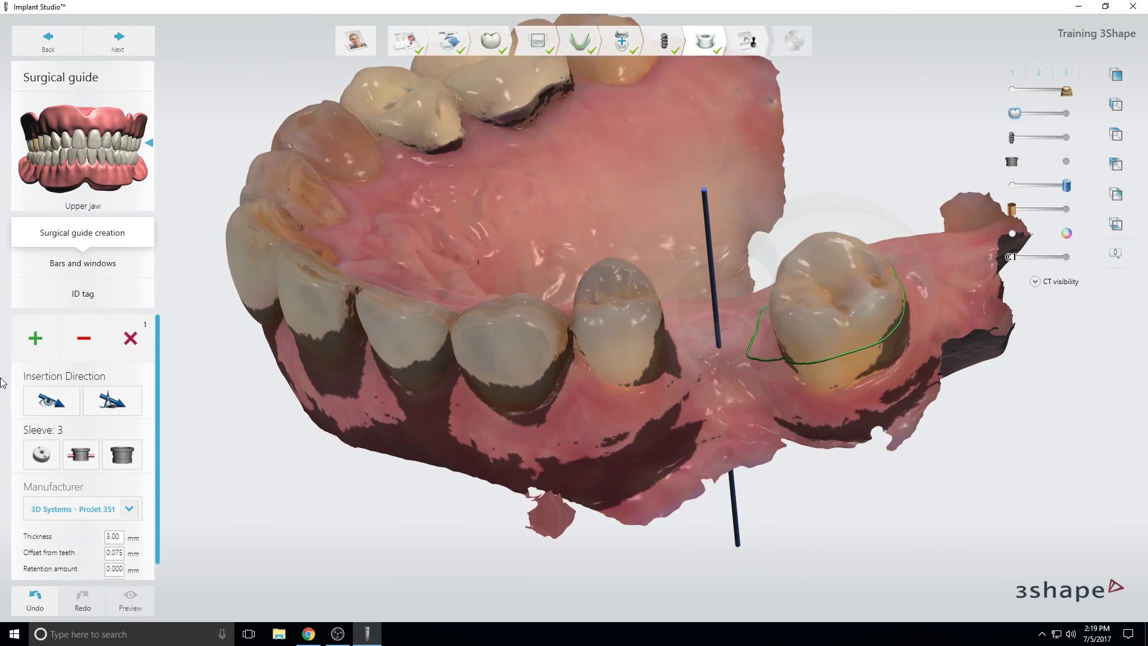
pyautogui.click(35, 338)
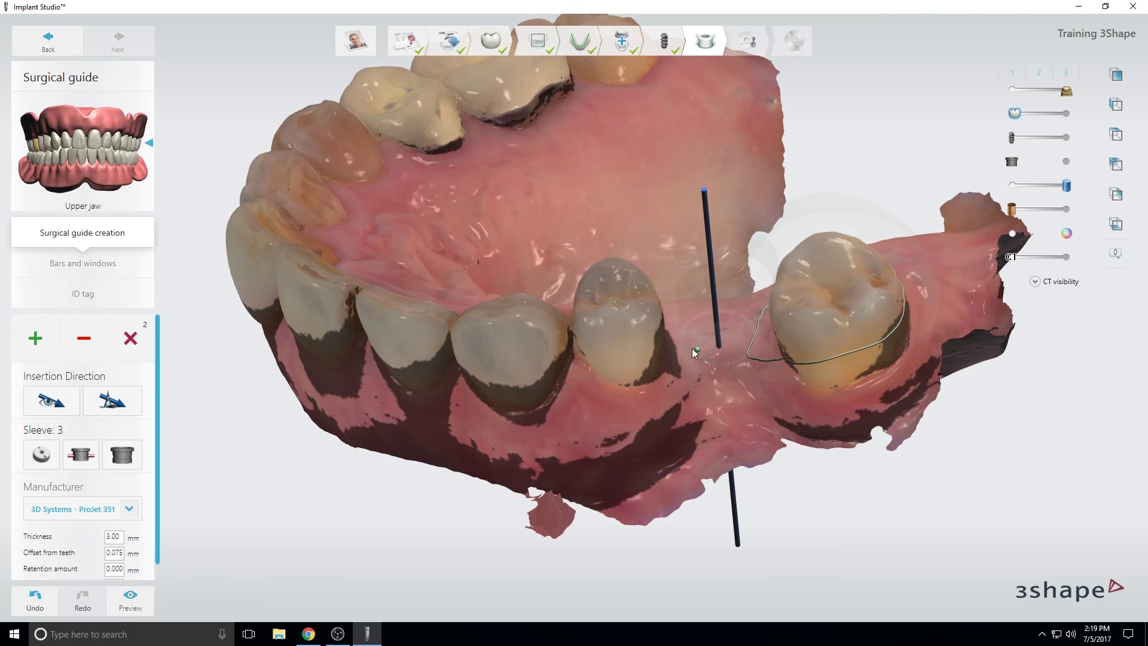
pyautogui.moveTo(595, 392); pyautogui.dragTo(584, 321, button='right')
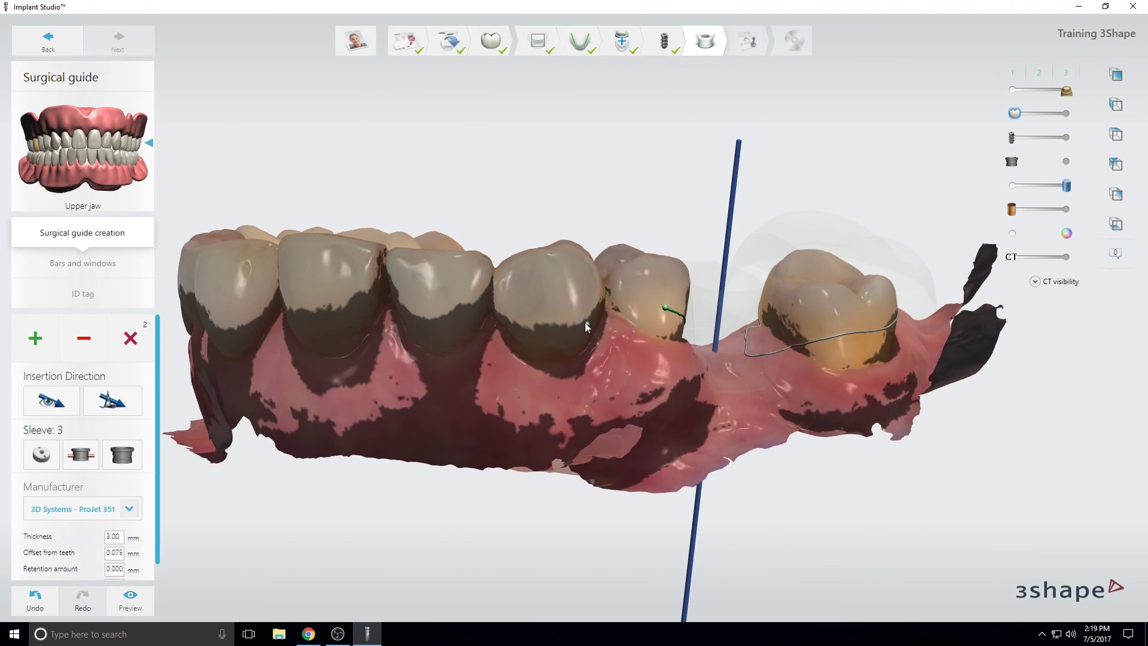
pyautogui.click(542, 317)
pyautogui.click(486, 300)
pyautogui.moveTo(428, 331); pyautogui.dragTo(471, 318, button='right')
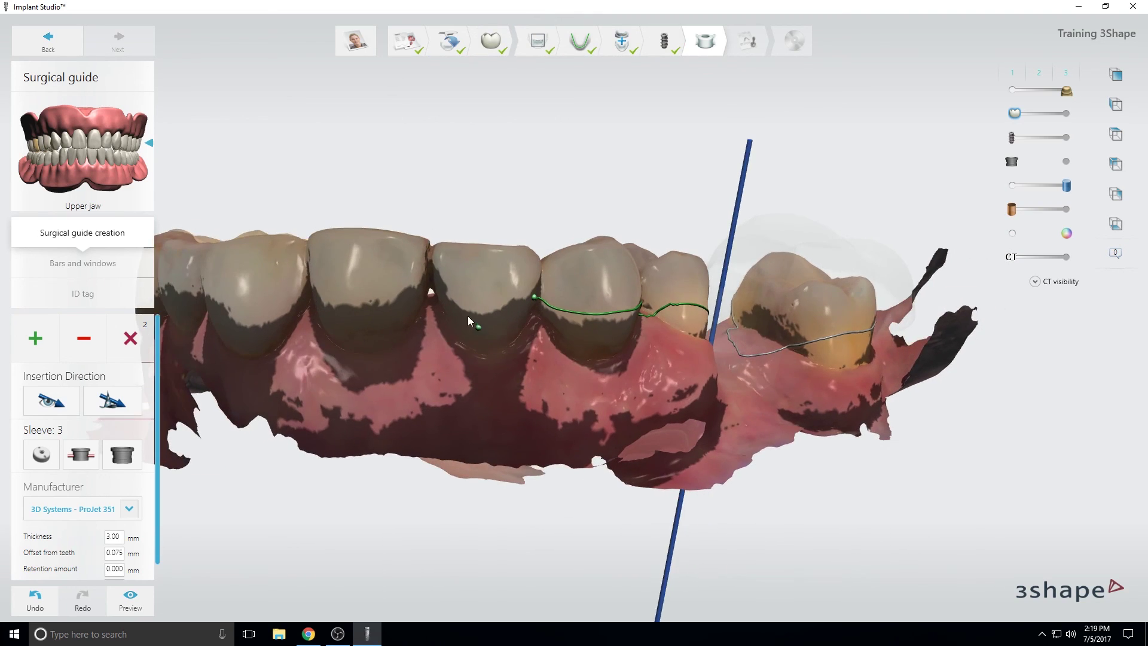
pyautogui.click(392, 295)
# - Continue the second boundary around the outer side of the front teeth to the first molar on the opposite side
pyautogui.moveTo(343, 326); pyautogui.dragTo(432, 346, button='right')
pyautogui.click(413, 339)
pyautogui.moveTo(331, 356); pyautogui.dragTo(558, 346, button='right')
pyautogui.click(560, 334)
pyautogui.click(446, 347)
pyautogui.moveTo(475, 368); pyautogui.dragTo(480, 383, button='right')
pyautogui.moveTo(504, 433); pyautogui.dragTo(532, 331, button='right')
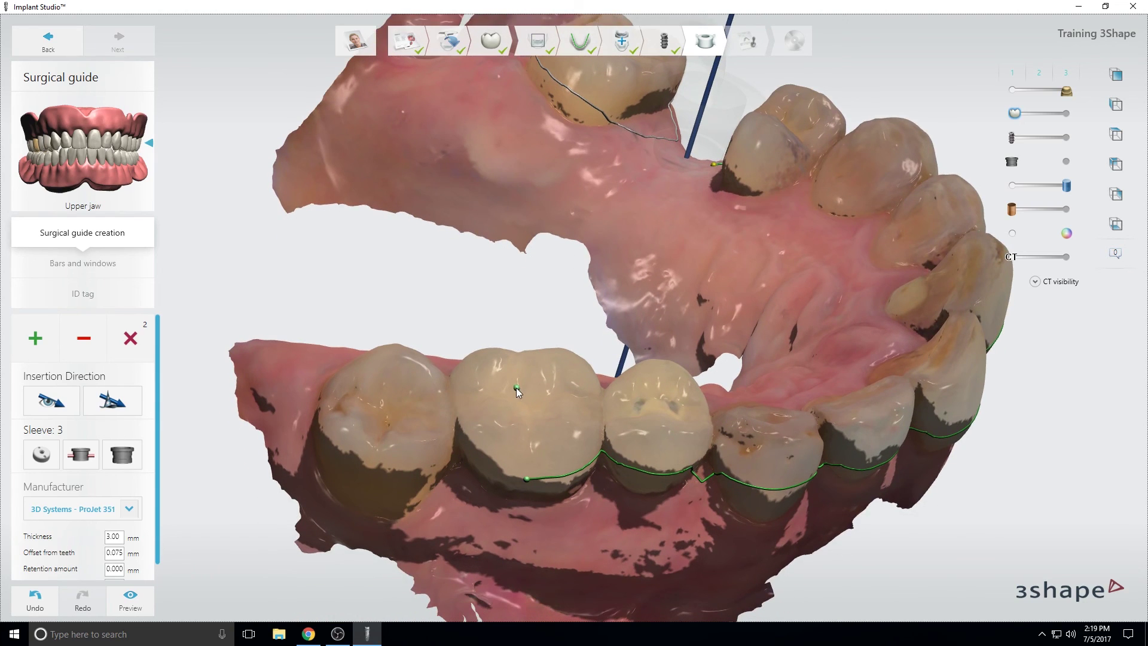
# - Take the boundary across the opposite molar and back along the palatal side, closing it at its start beside the gap
pyautogui.moveTo(446, 485); pyautogui.dragTo(723, 185, button='right')
pyautogui.click(601, 195)
pyautogui.moveTo(573, 239); pyautogui.dragTo(561, 325, button='right')
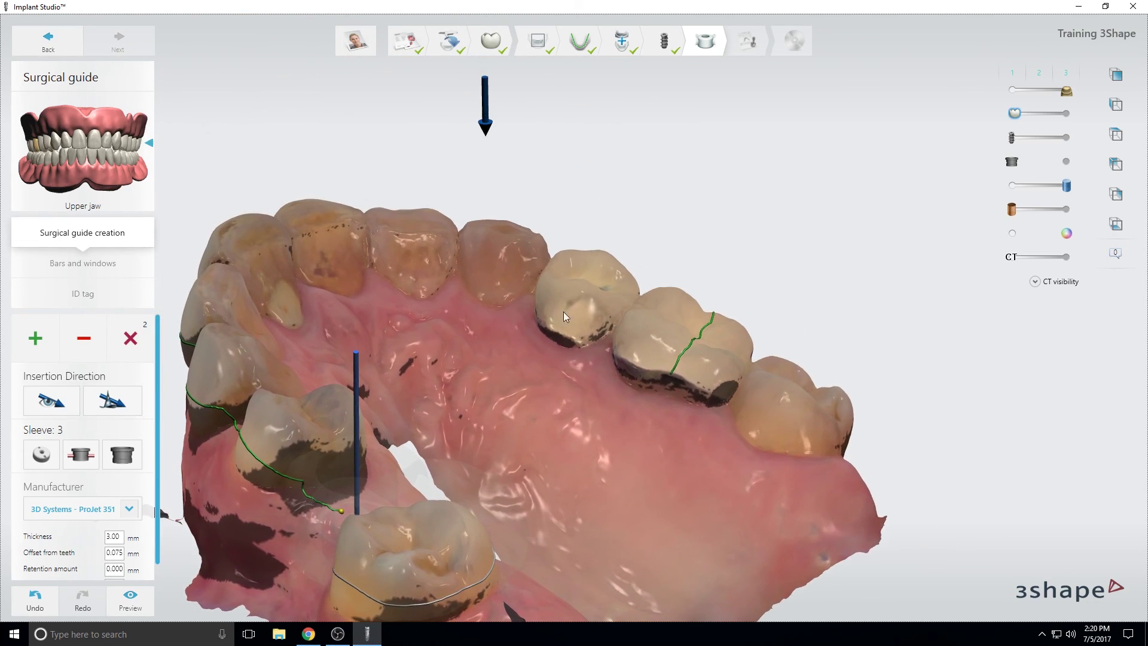
pyautogui.click(503, 278)
pyautogui.moveTo(402, 307)
pyautogui.mouseDown(button='right')
pyautogui.moveTo(307, 299)
pyautogui.moveTo(257, 324)
pyautogui.moveTo(391, 317)
pyautogui.mouseUp(button='right')
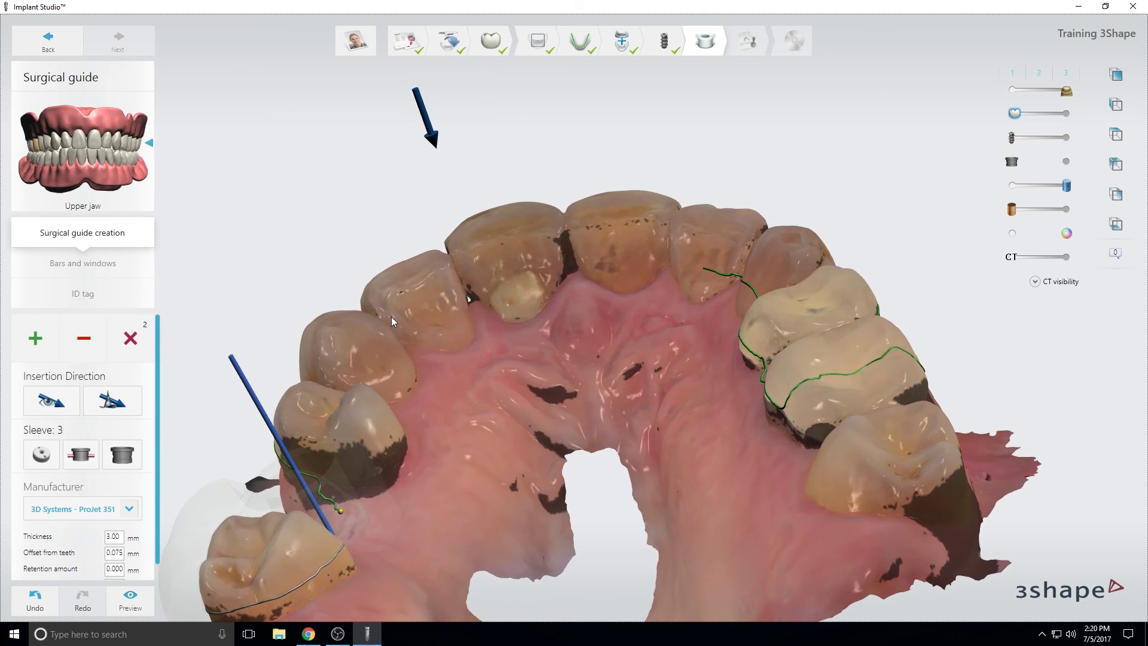
pyautogui.click(392, 367)
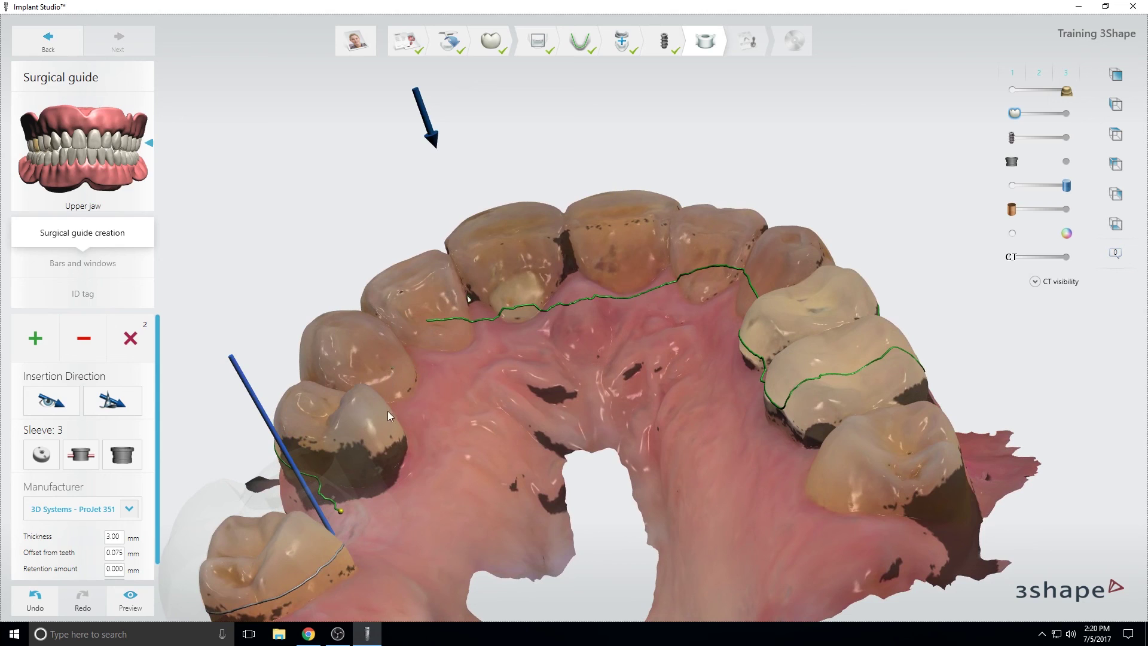
pyautogui.click(381, 440)
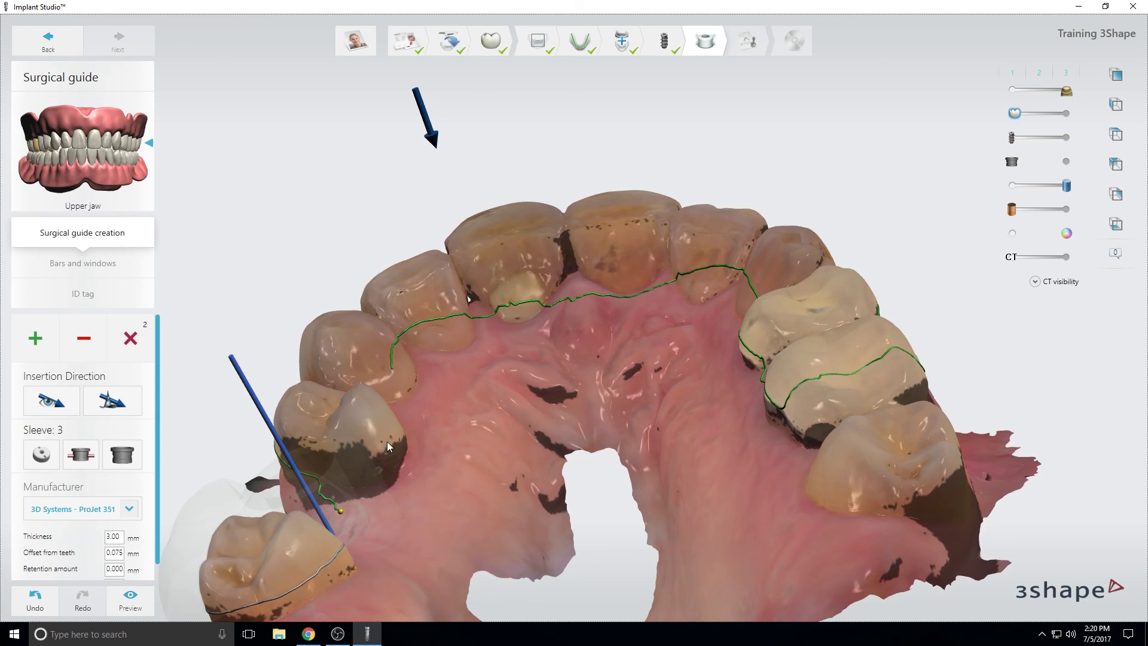
pyautogui.click(340, 513)
# - Check the closed second boundary from the buccal and occlusal sides and generate the guide preview with both boundaries
pyautogui.moveTo(400, 544); pyautogui.dragTo(751, 489, button='right')
pyautogui.moveTo(815, 469); pyautogui.dragTo(632, 447, button='right')
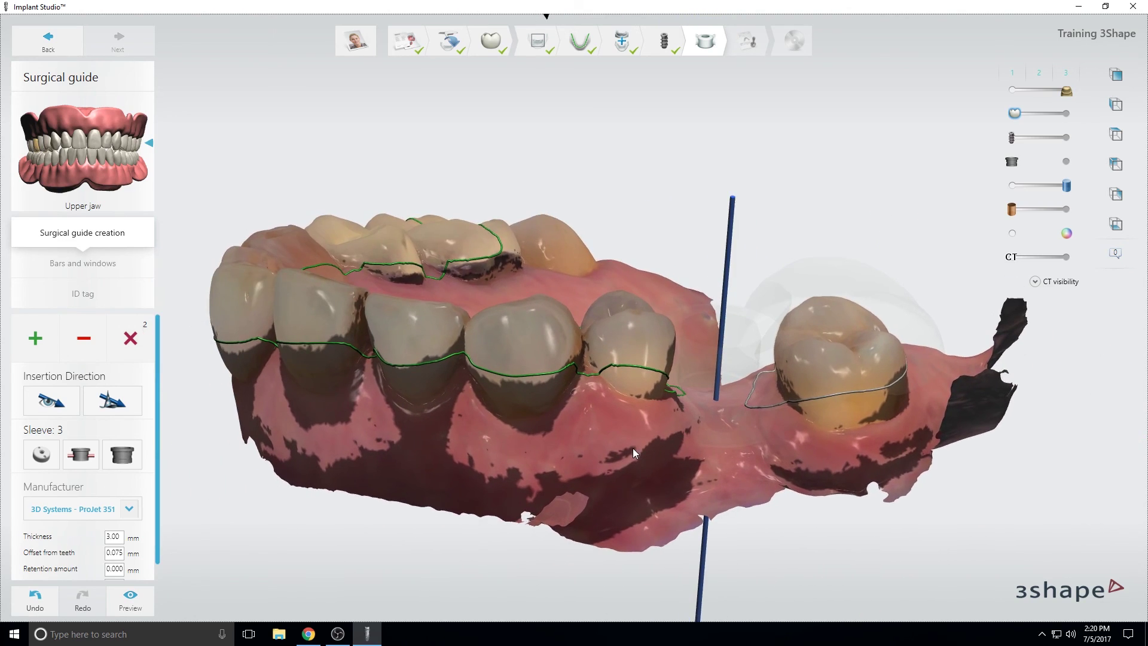
pyautogui.moveTo(544, 444); pyautogui.dragTo(562, 476, button='right')
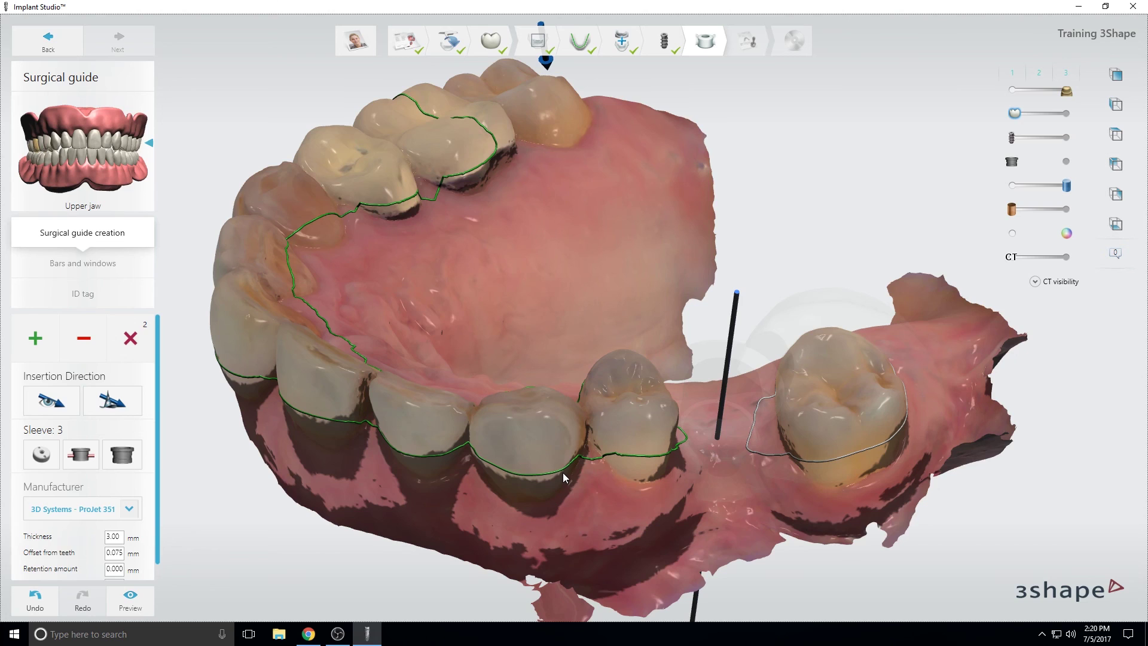
pyautogui.moveTo(472, 492); pyautogui.dragTo(525, 569, button='right')
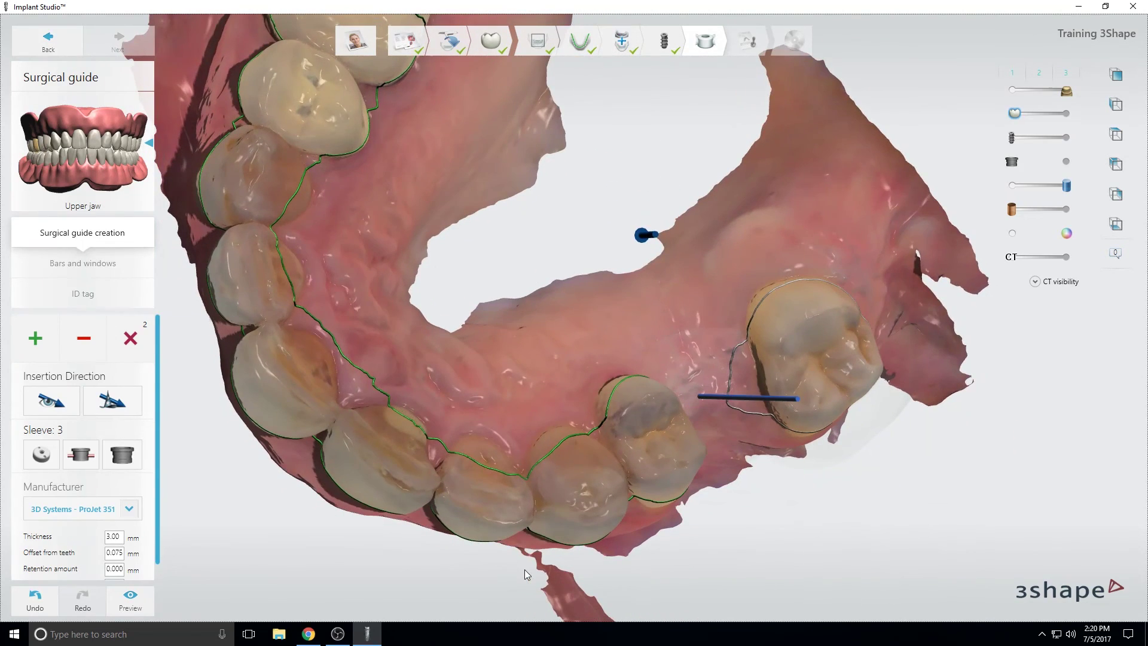
pyautogui.moveTo(518, 504); pyautogui.dragTo(559, 498, button='right')
pyautogui.click(131, 600)
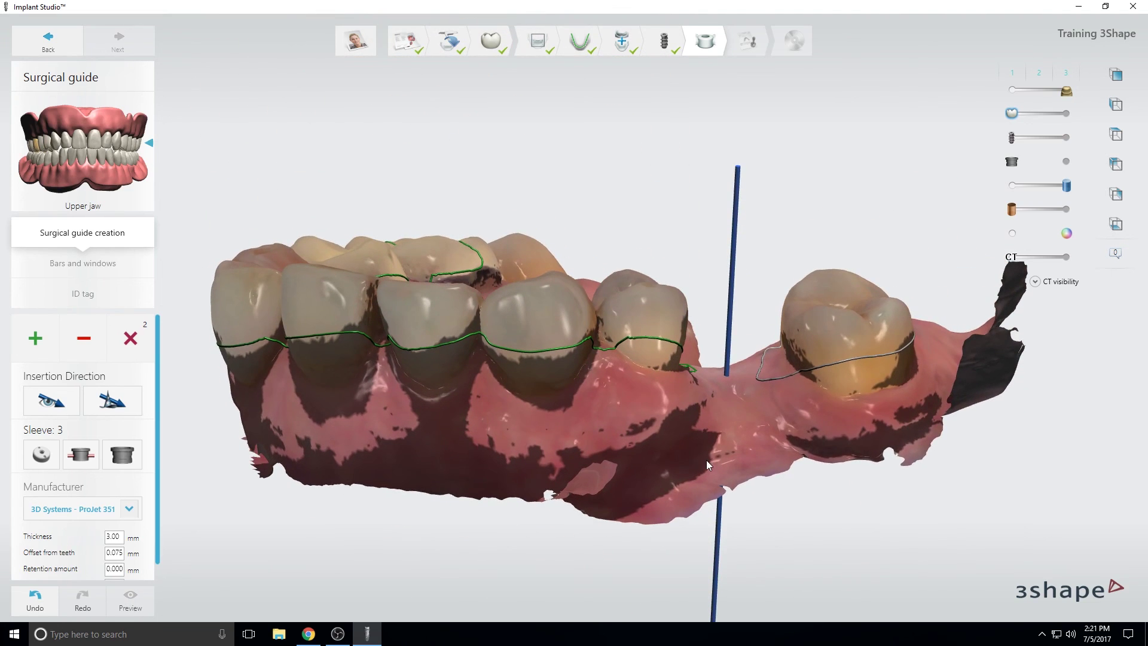
# - Refine the second boundary along the outer surfaces of the teeth, from the premolar beside the gap around to the opposite molar
pyautogui.moveTo(705, 461); pyautogui.dragTo(687, 477, button='right')
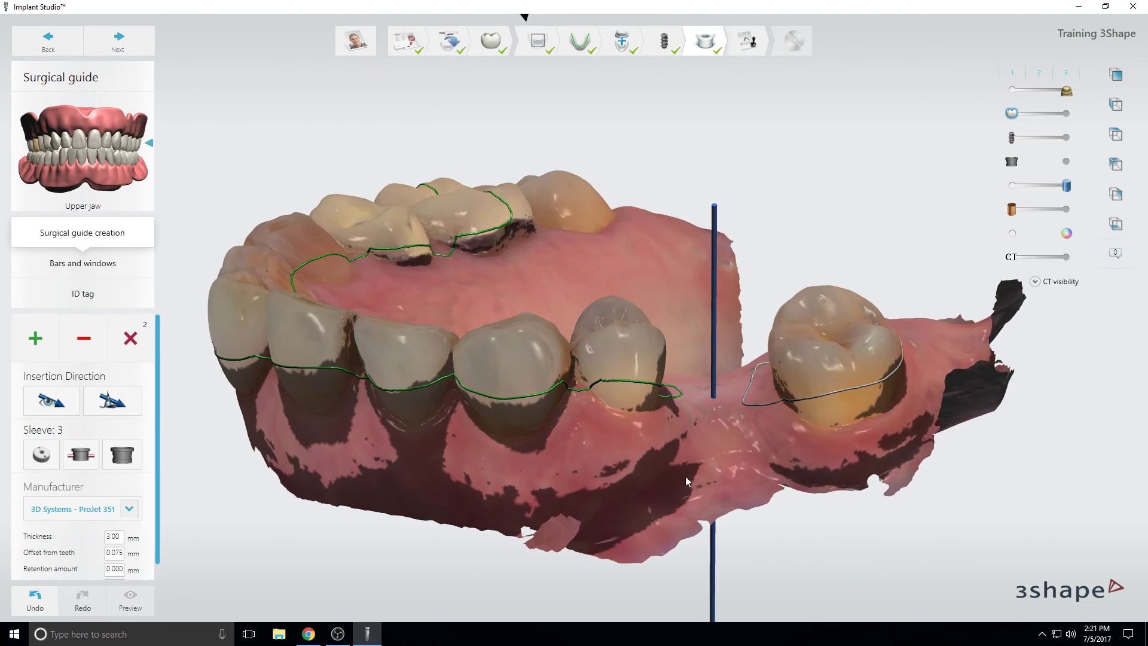
pyautogui.scroll(2, 640, 356)
pyautogui.scroll(1, 633, 359)
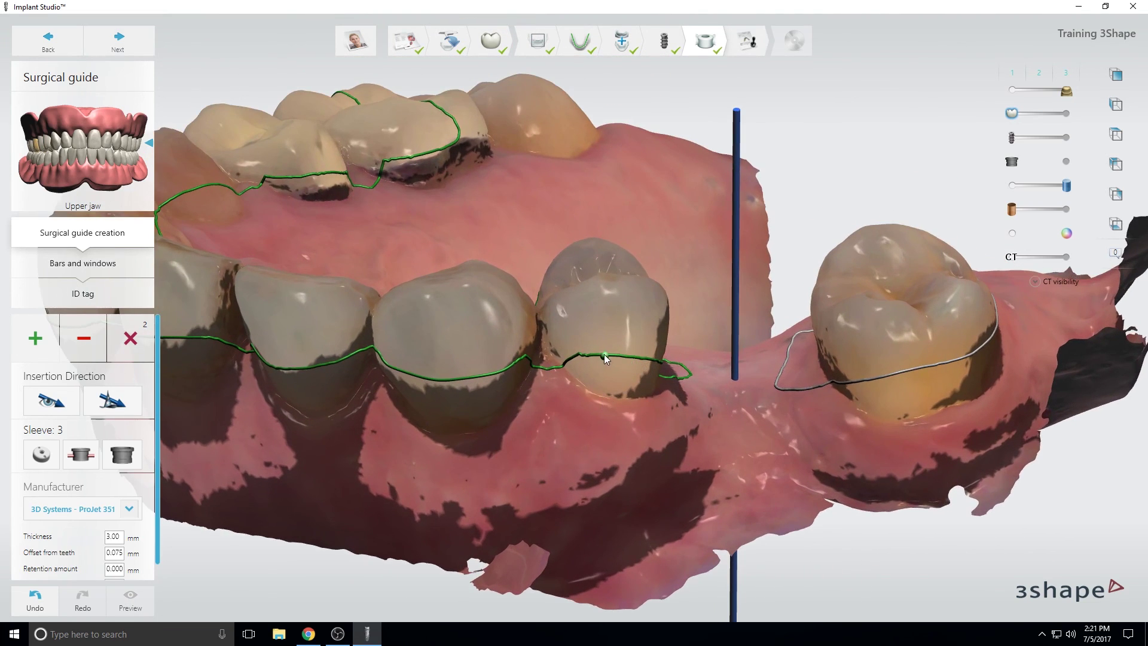
pyautogui.moveTo(511, 364); pyautogui.dragTo(435, 350, button='right')
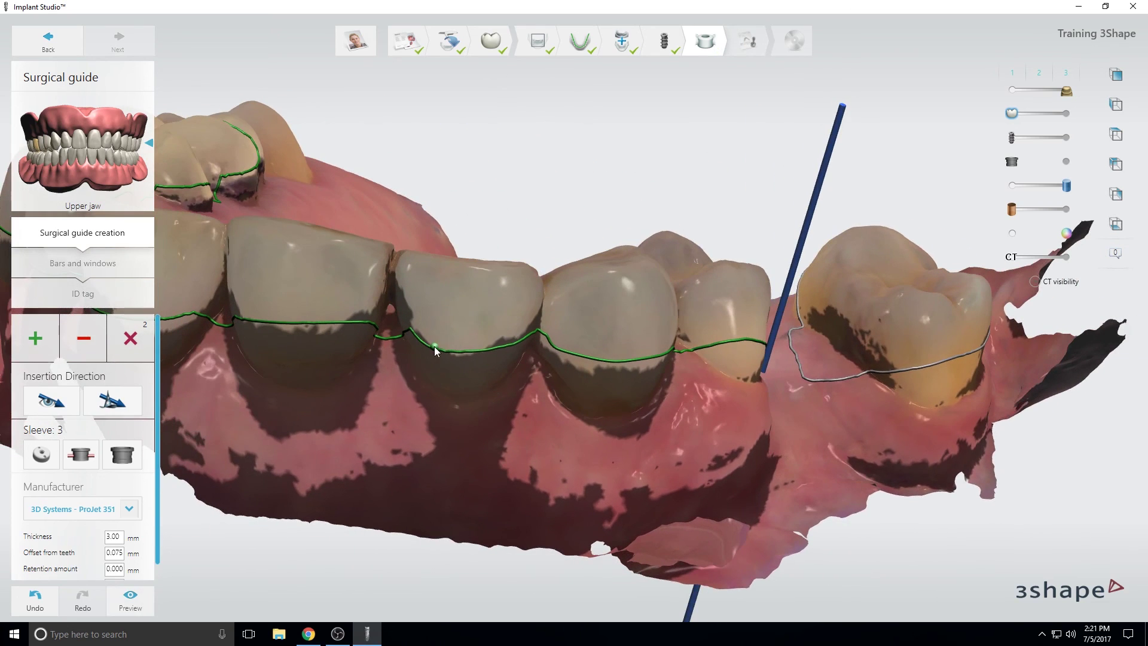
pyautogui.moveTo(353, 407); pyautogui.dragTo(557, 364, button='right')
pyautogui.moveTo(462, 363); pyautogui.dragTo(503, 264, button='right')
pyautogui.moveTo(451, 299); pyautogui.dragTo(578, 392, button='right')
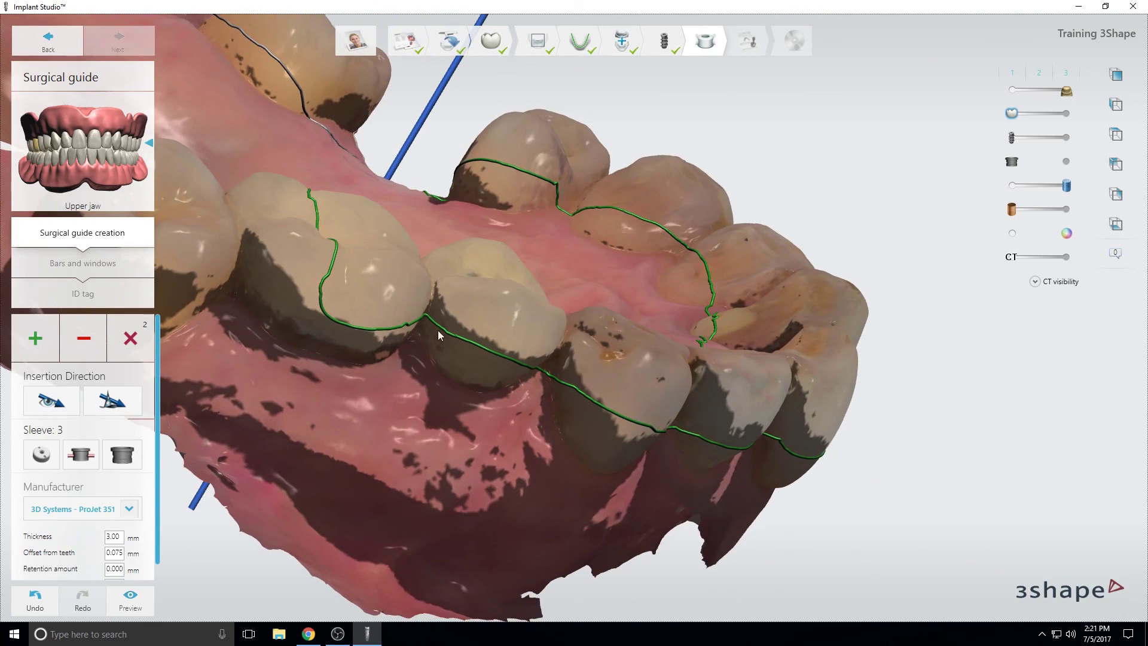
pyautogui.moveTo(386, 353); pyautogui.dragTo(894, 365, button='right')
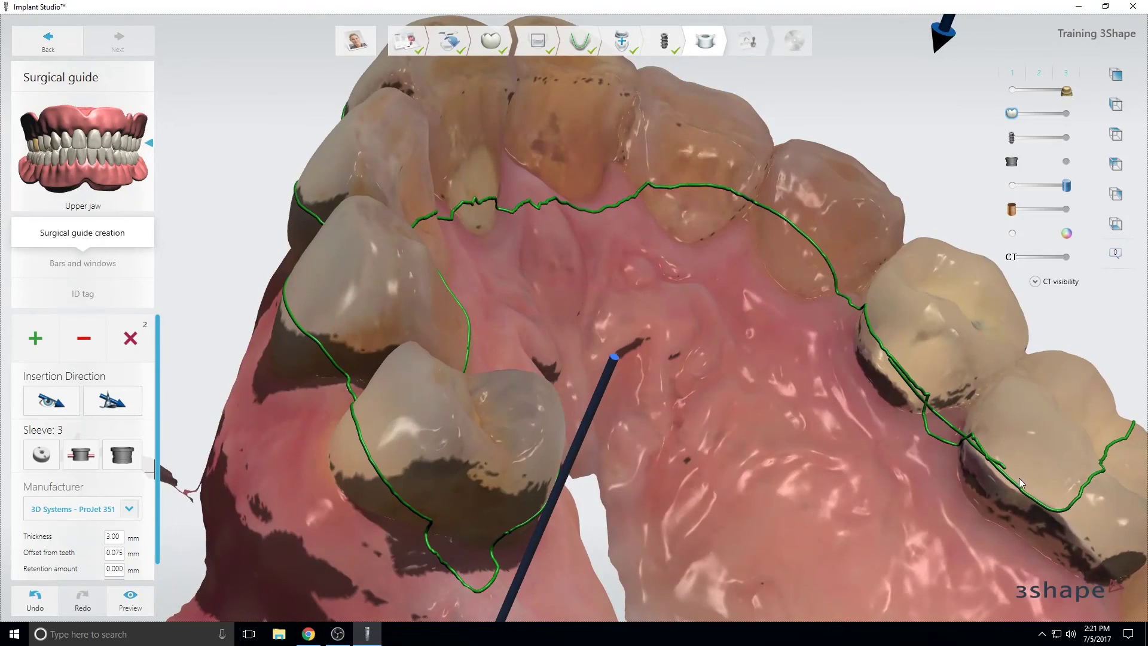
# - Smooth the second boundary across the opposite molar and along the palatal side of the opposite premolar and front teeth
pyautogui.moveTo(1129, 425); pyautogui.dragTo(1072, 502)
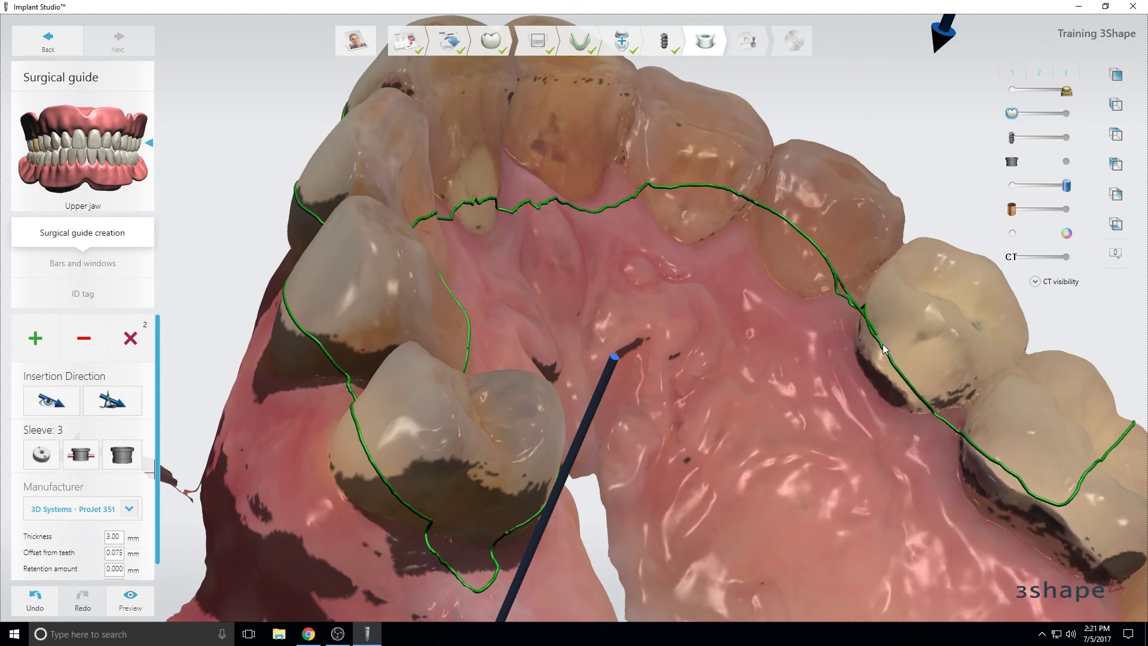
pyautogui.moveTo(547, 255); pyautogui.dragTo(544, 116, button='right')
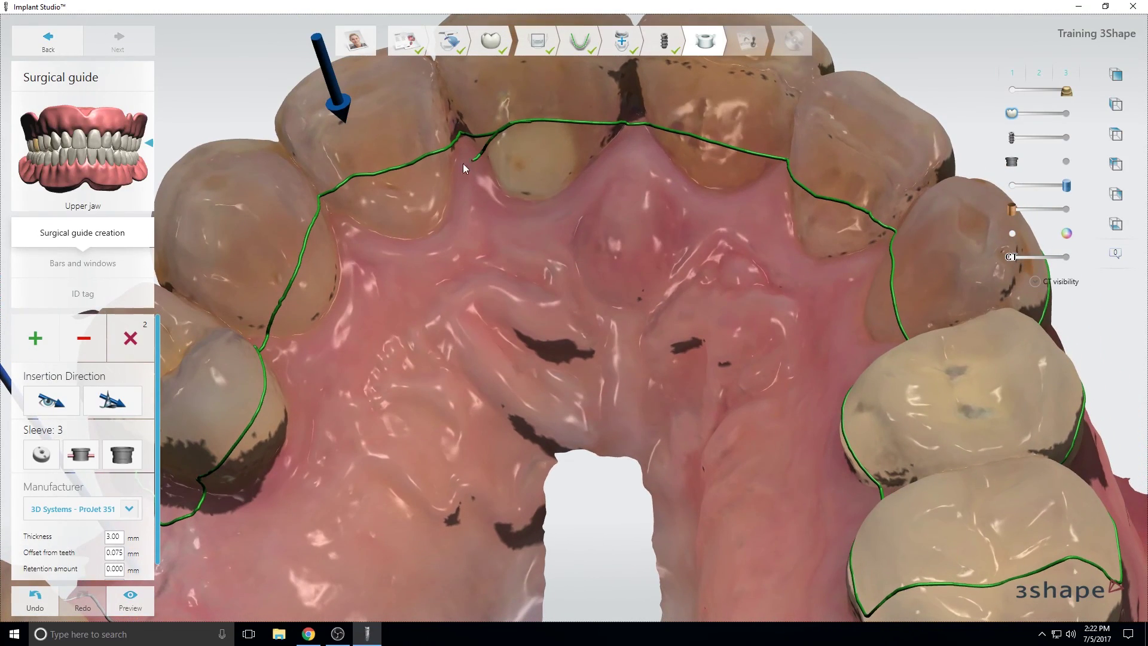
pyautogui.moveTo(535, 173); pyautogui.dragTo(197, 495, button='right')
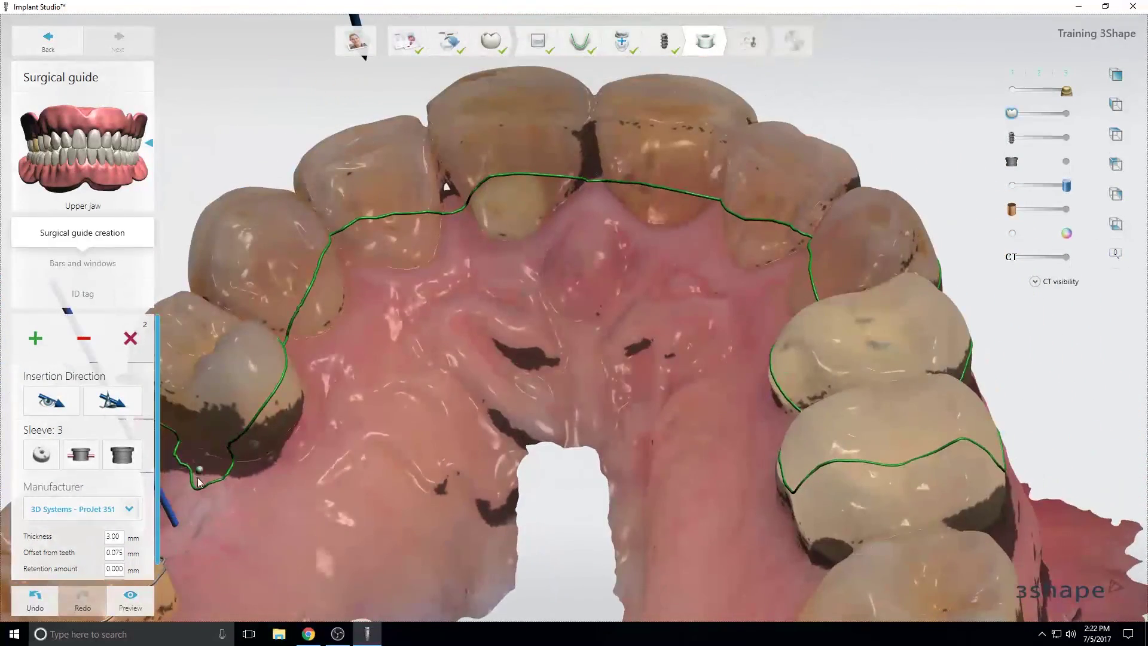
# - Smooth the jagged end of the second boundary around the premolar beside the gap
pyautogui.moveTo(277, 399); pyautogui.dragTo(163, 425, button='right')
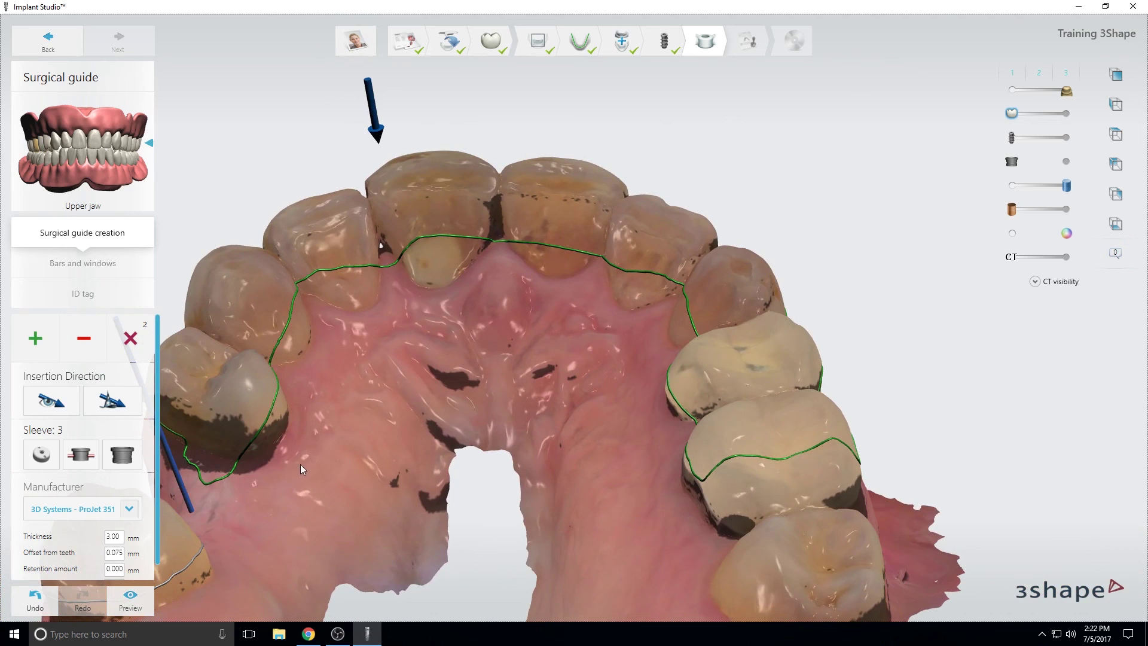
pyautogui.scroll(2, 302, 454)
pyautogui.scroll(2, 441, 484)
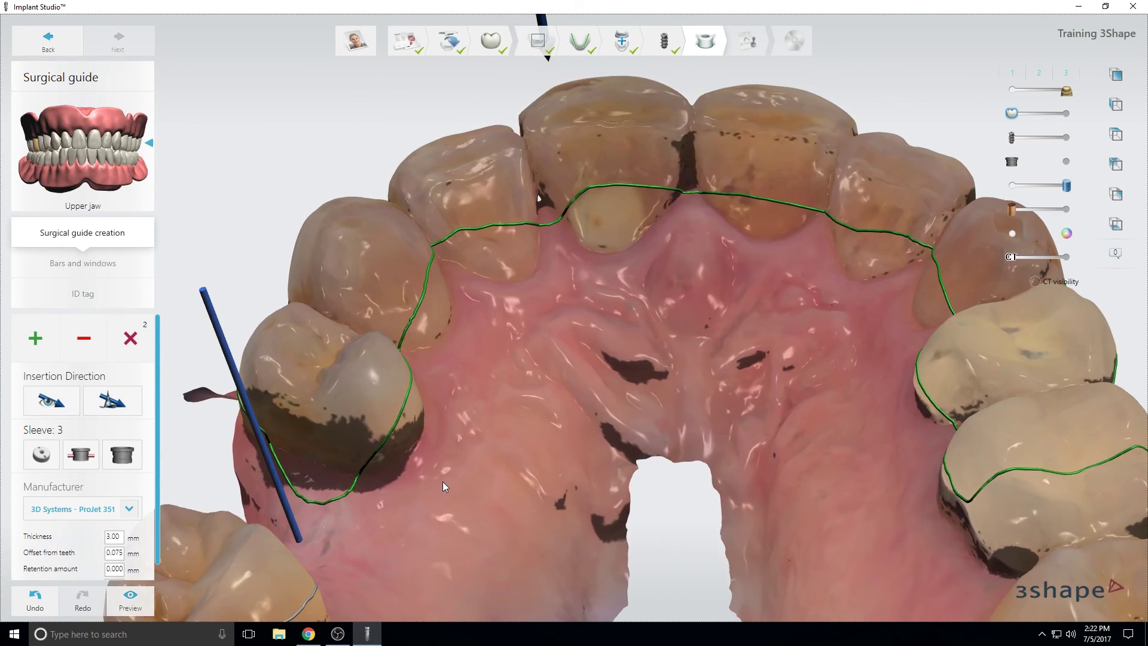
pyautogui.scroll(-2, 455, 508)
pyautogui.moveTo(469, 532); pyautogui.dragTo(679, 455, button='right')
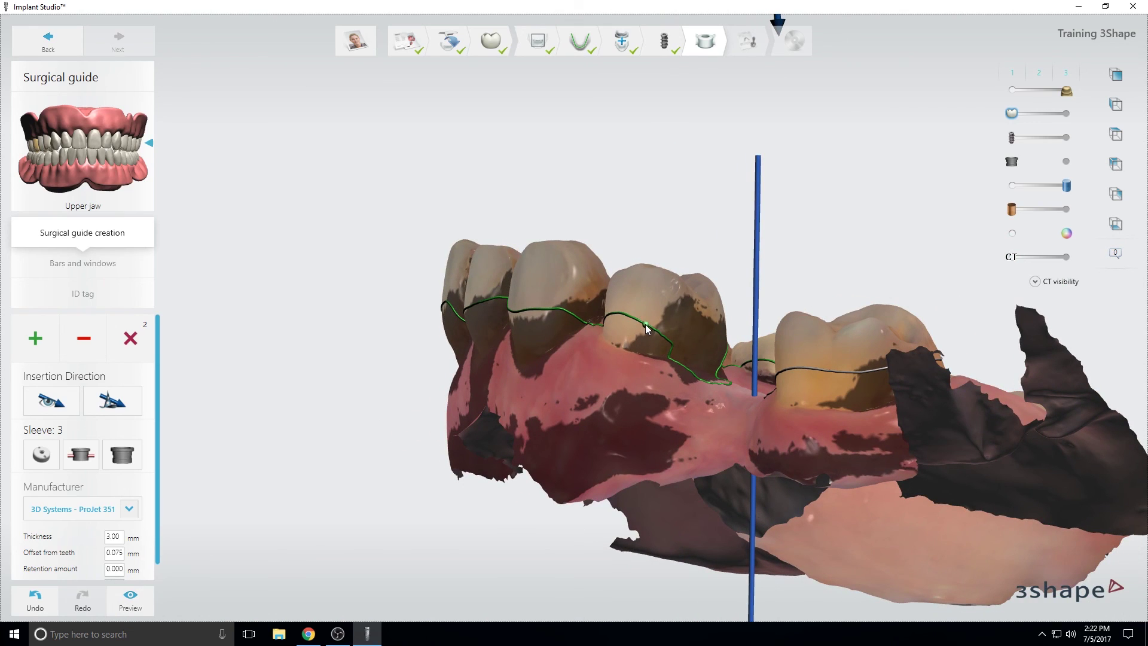
pyautogui.click(673, 359)
# - Generate the surgical guide preview from the corrected boundaries and make the guide fully visible
pyautogui.click(131, 599)
pyautogui.moveTo(1027, 113); pyautogui.dragTo(1068, 114)
pyautogui.moveTo(574, 383); pyautogui.dragTo(512, 461, button='right')
pyautogui.scroll(3, 454, 504)
pyautogui.moveTo(454, 504)
pyautogui.mouseDown(button='right')
pyautogui.moveTo(464, 482)
pyautogui.moveTo(452, 481)
pyautogui.mouseUp(button='right')
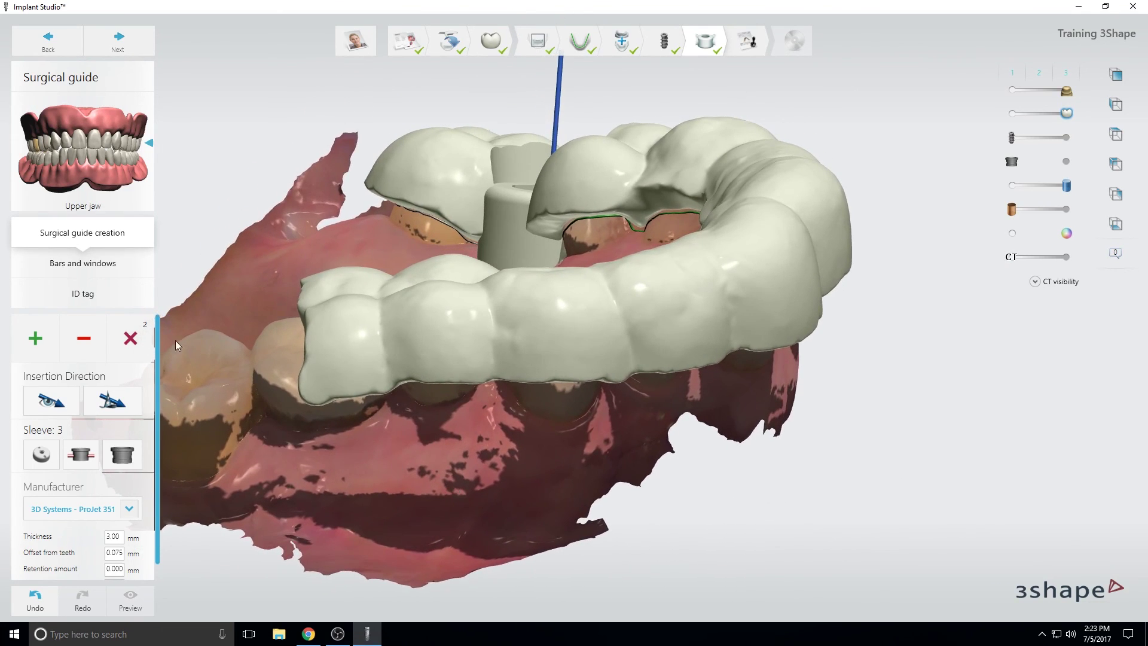
# - Add a viewing window over the contact between two teeth on the side of the guide opposite the gap
pyautogui.click(76, 268)
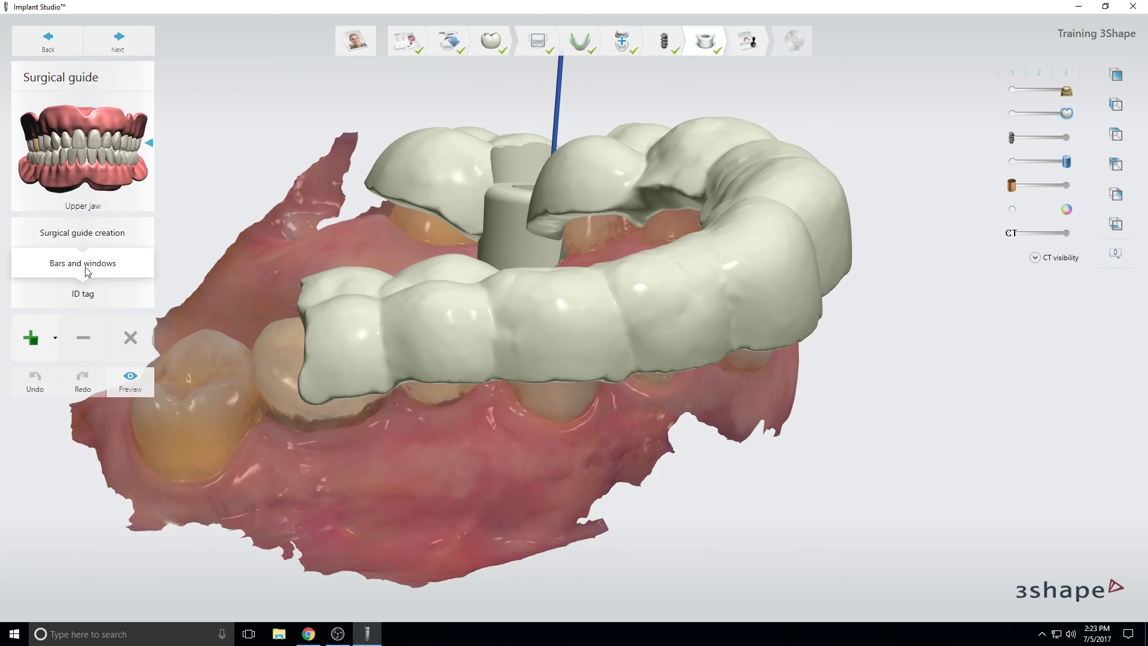
pyautogui.click(55, 337)
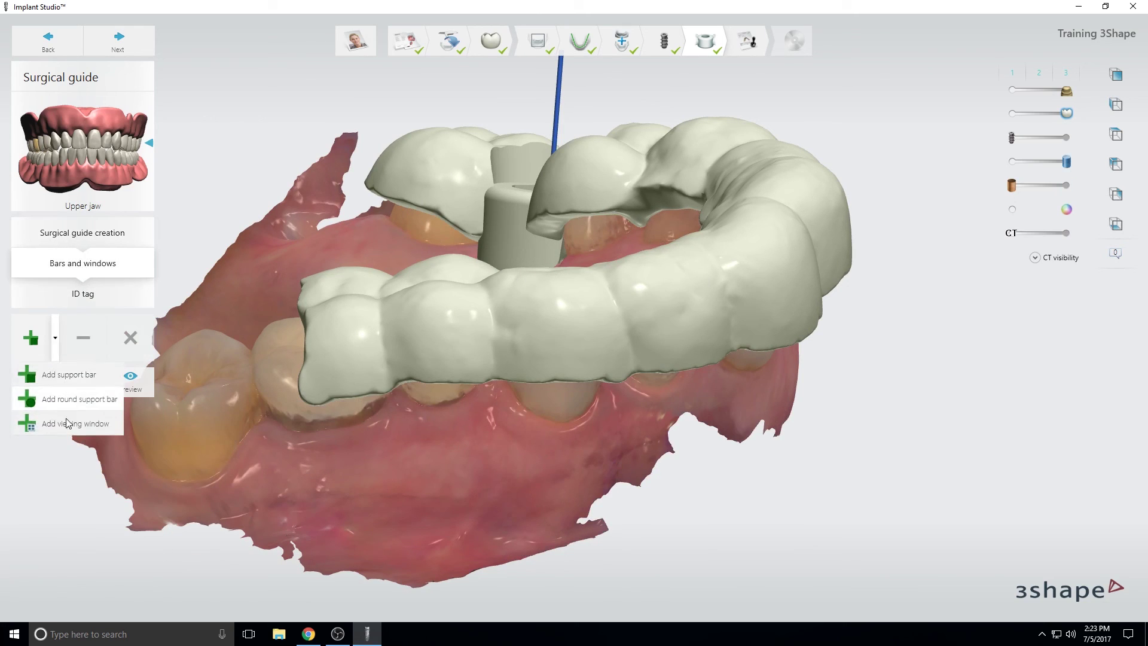
pyautogui.click(69, 423)
pyautogui.moveTo(559, 421)
pyautogui.mouseDown(button='right')
pyautogui.moveTo(572, 450)
pyautogui.moveTo(572, 428)
pyautogui.mouseUp(button='right')
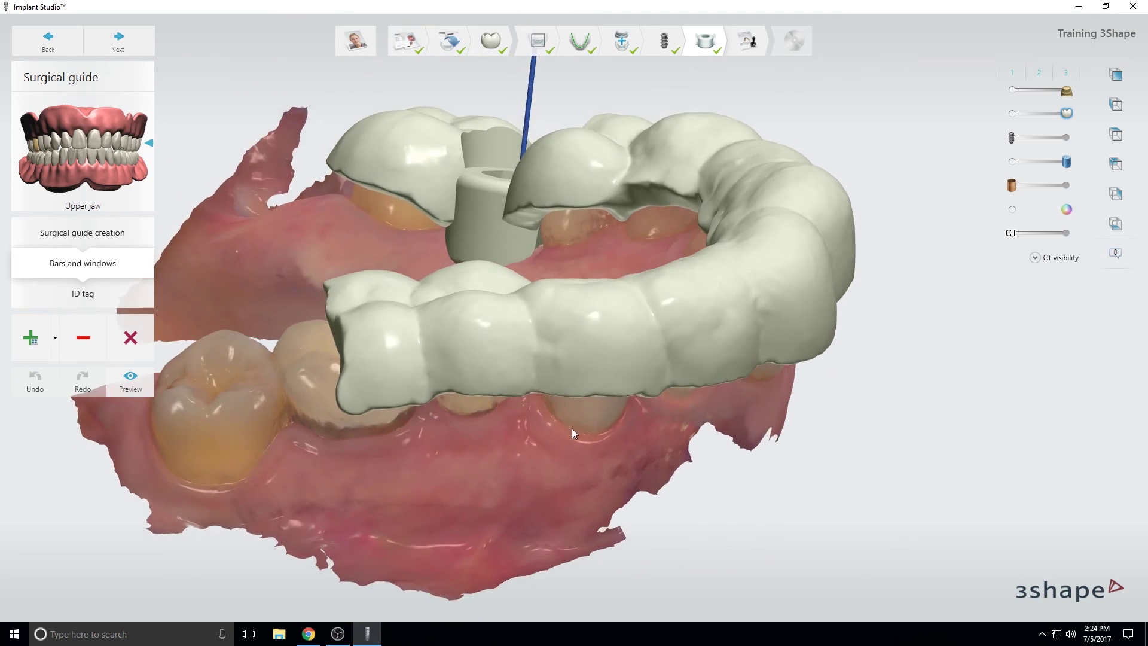
pyautogui.scroll(2, 562, 459)
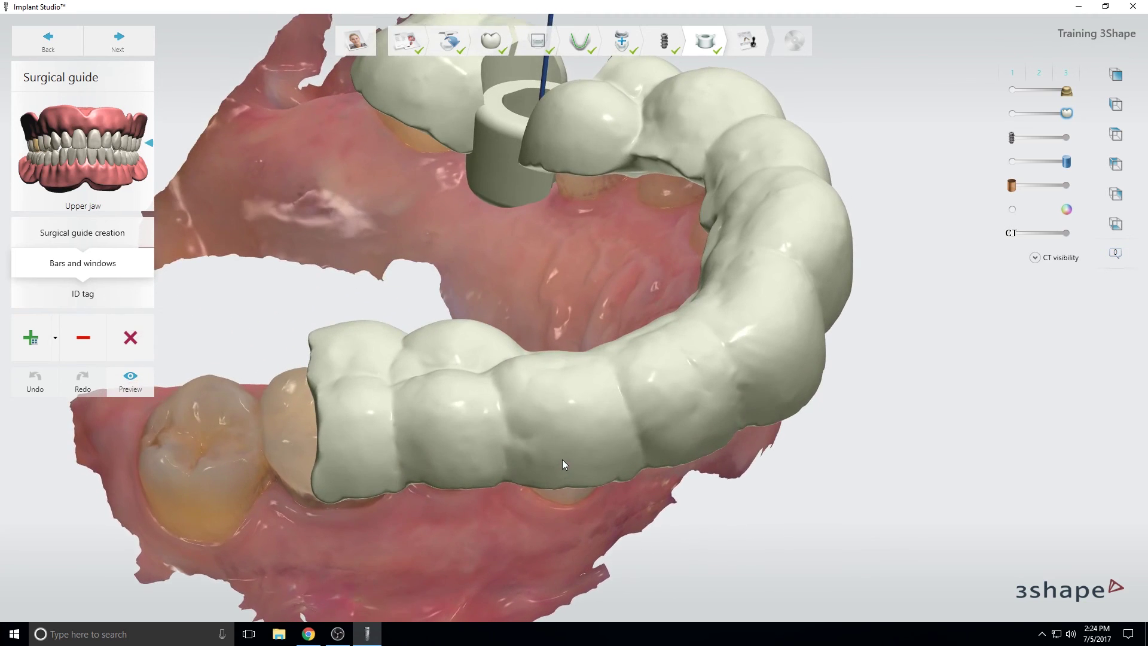
pyautogui.click(500, 403)
pyautogui.moveTo(569, 507); pyautogui.dragTo(565, 490, button='right')
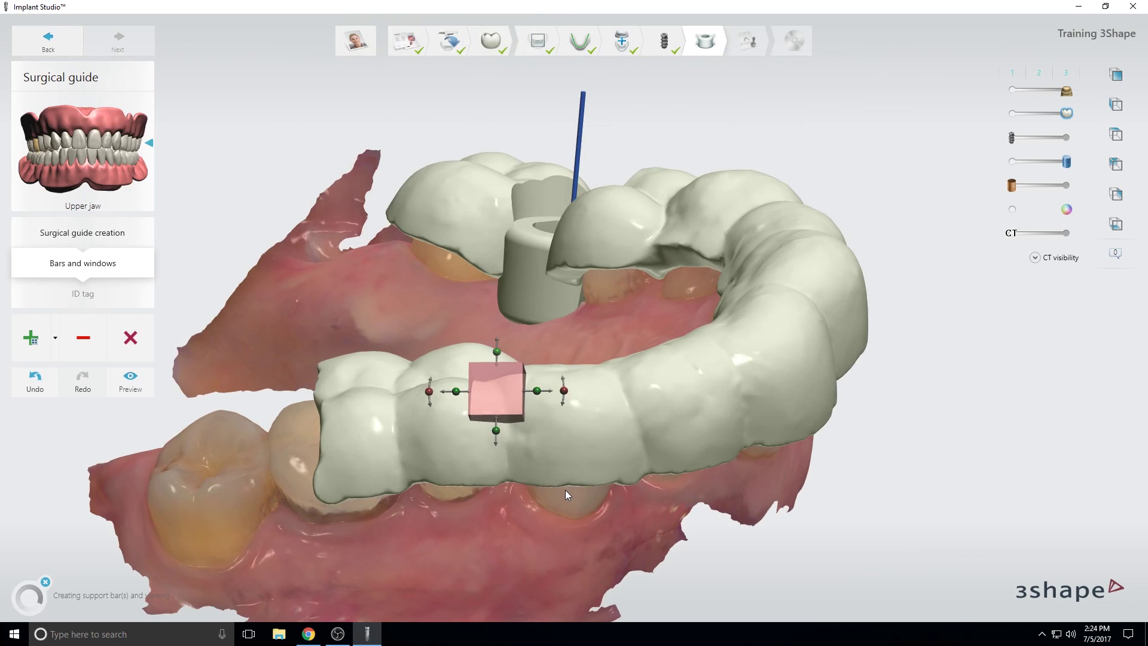
pyautogui.click(565, 392)
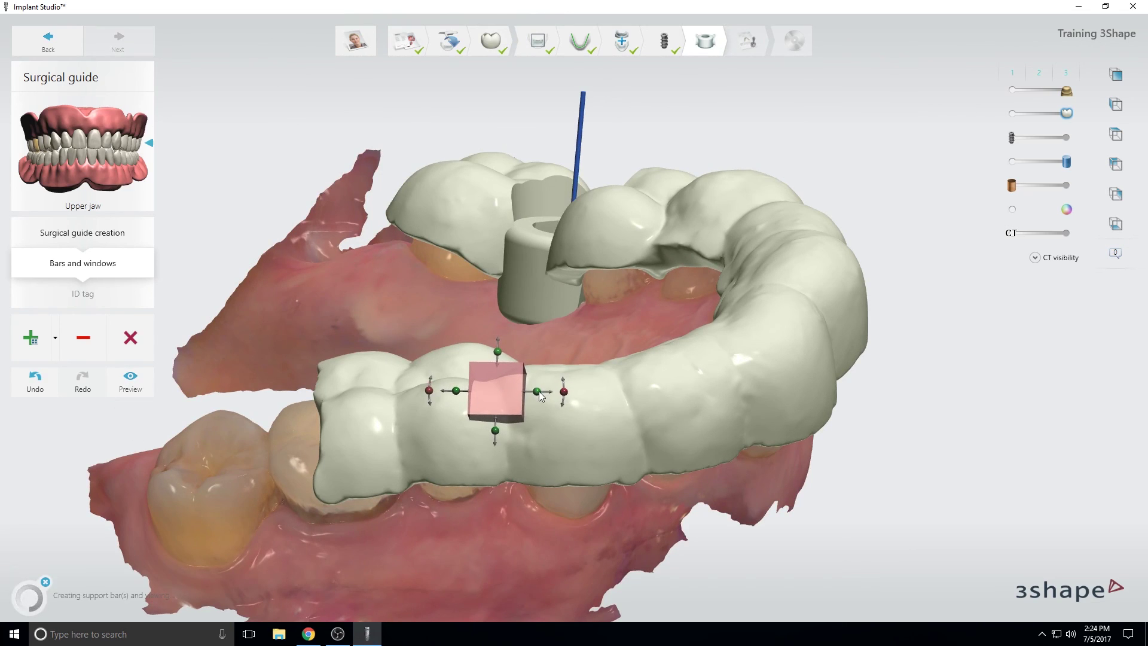
# - Preview the guide with its first viewing window and inspect the cutout from several angles
pyautogui.click(132, 387)
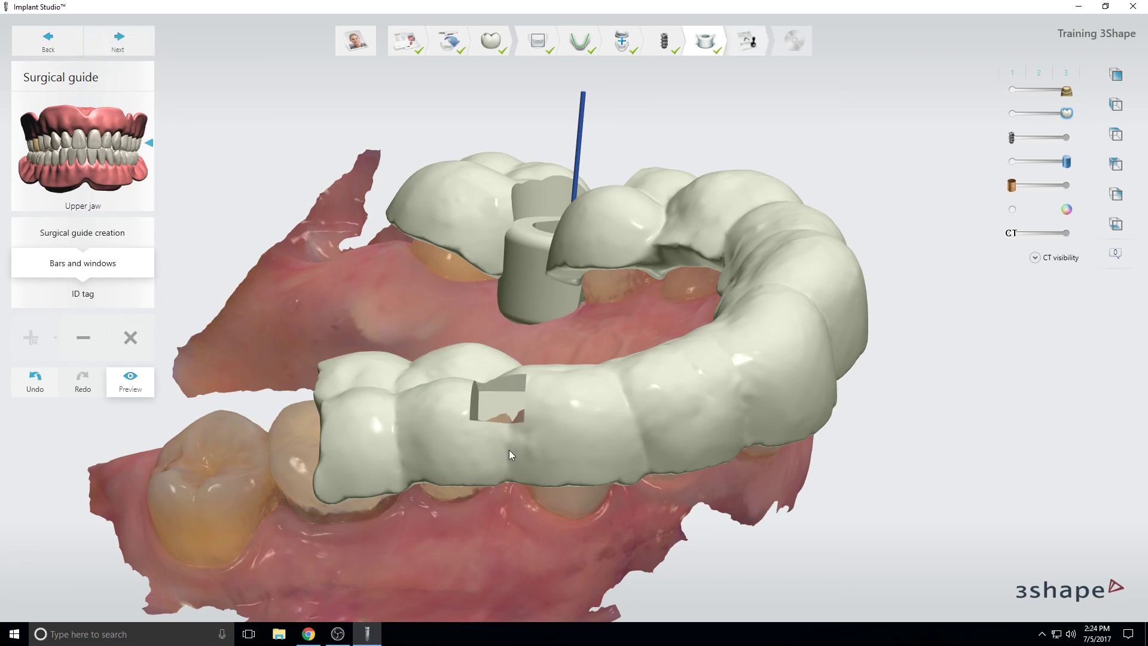
pyautogui.moveTo(508, 447); pyautogui.dragTo(604, 461, button='right')
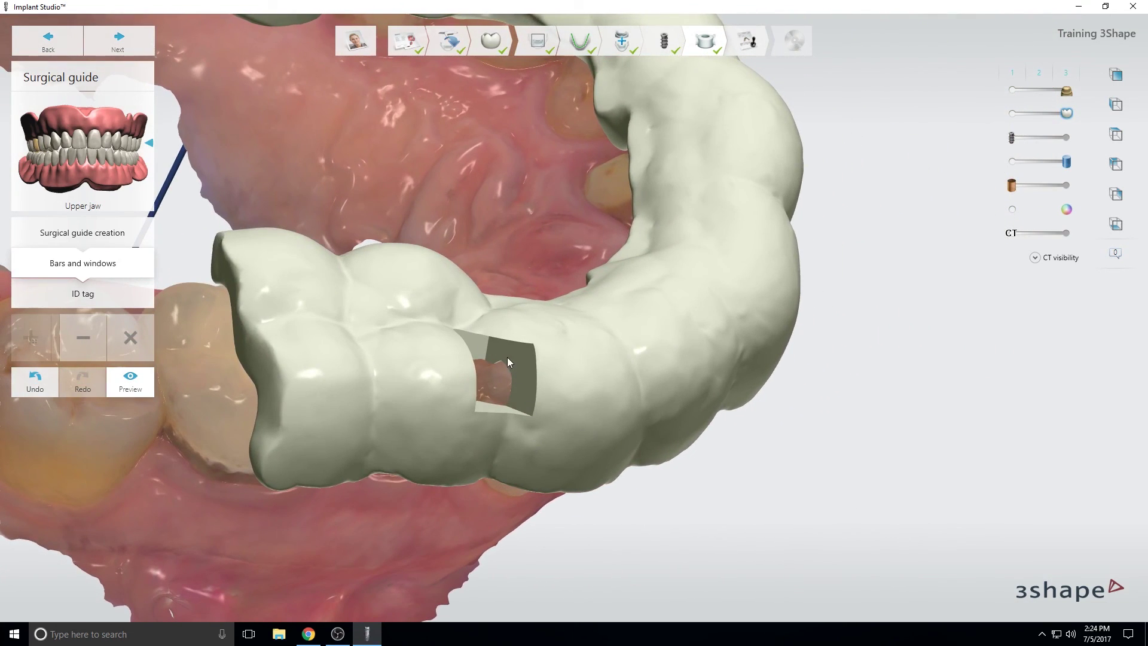
pyautogui.moveTo(688, 416); pyautogui.dragTo(666, 358, button='right')
pyautogui.moveTo(1142, 515); pyautogui.dragTo(689, 464, button='right')
pyautogui.scroll(-3, 689, 463)
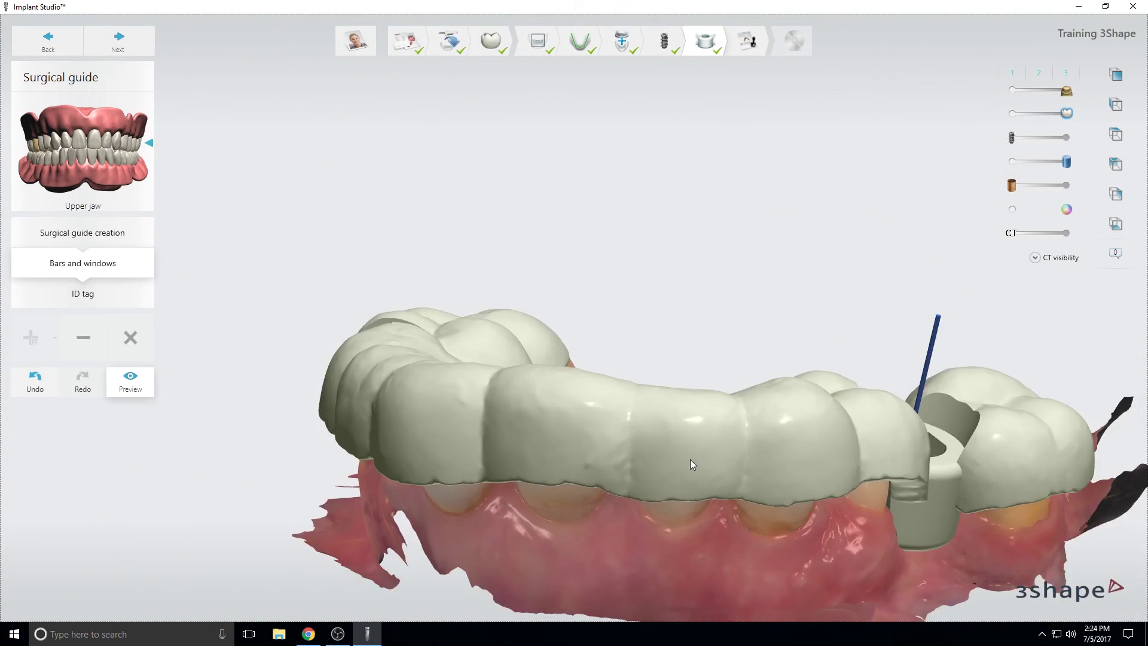
# - Leave the preview and add a second viewing window where the premolar beside the gap meets the tooth in front of it
pyautogui.moveTo(862, 515); pyautogui.dragTo(798, 521, button='right')
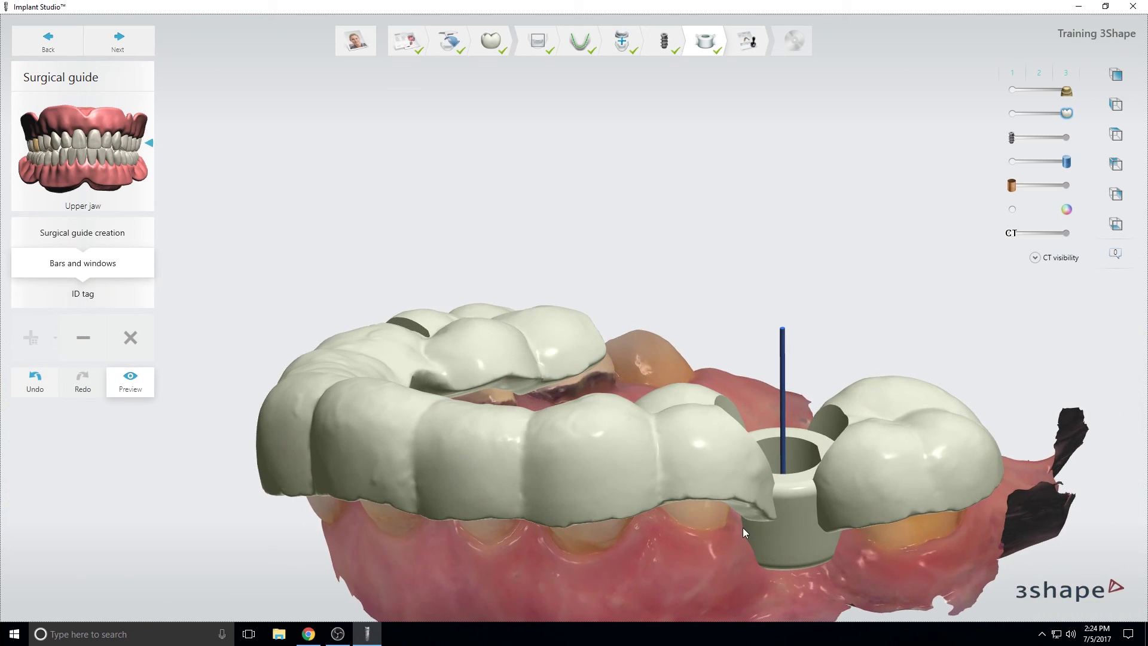
pyautogui.scroll(3, 743, 528)
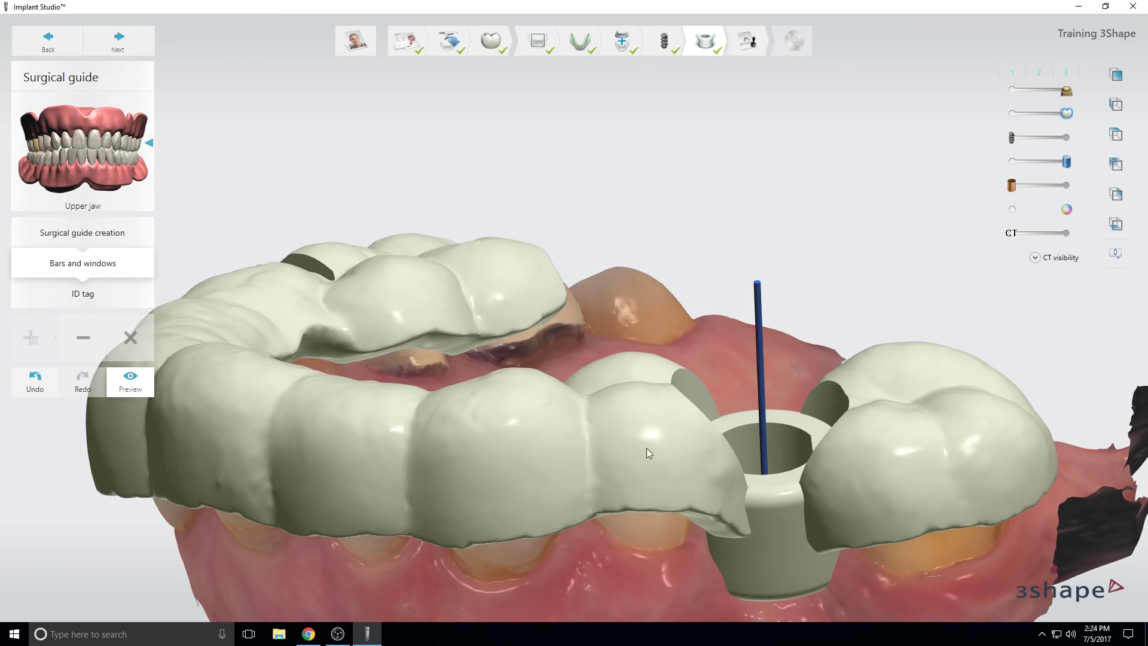
pyautogui.rightClick(628, 457)
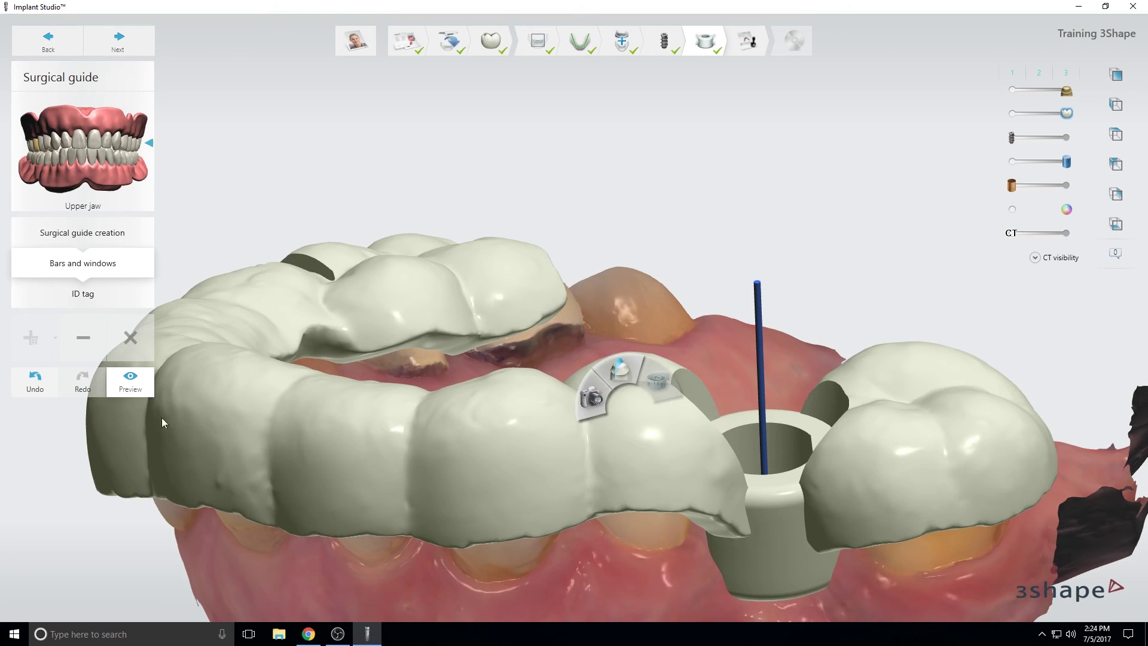
pyautogui.click(132, 390)
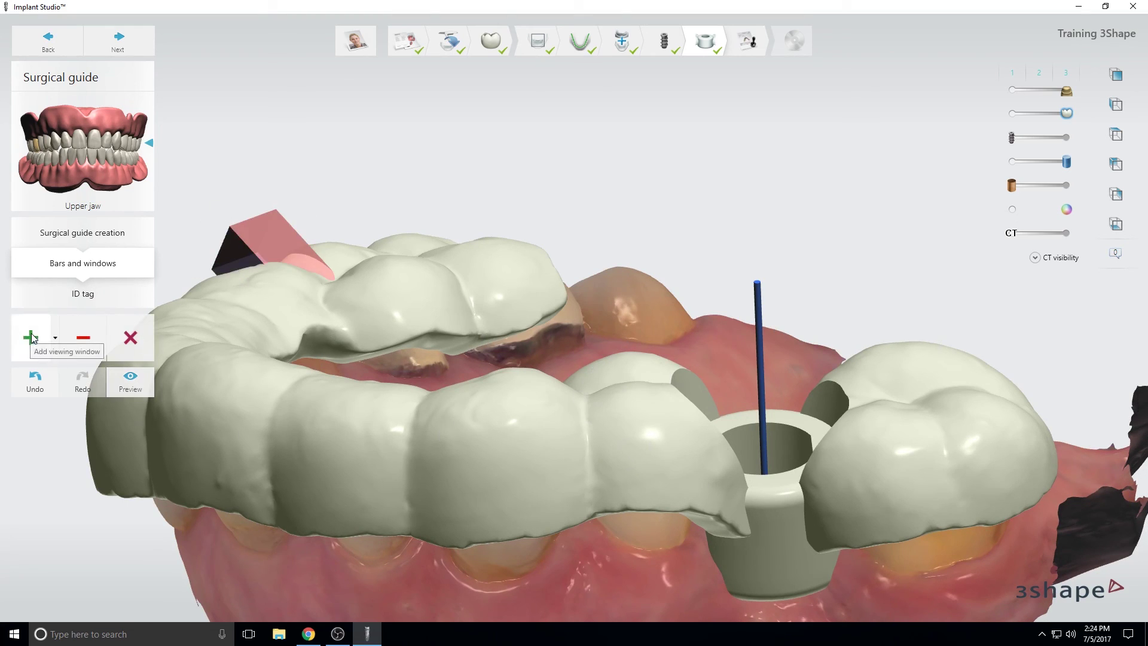
pyautogui.click(31, 338)
pyautogui.moveTo(590, 480); pyautogui.dragTo(647, 468, button='right')
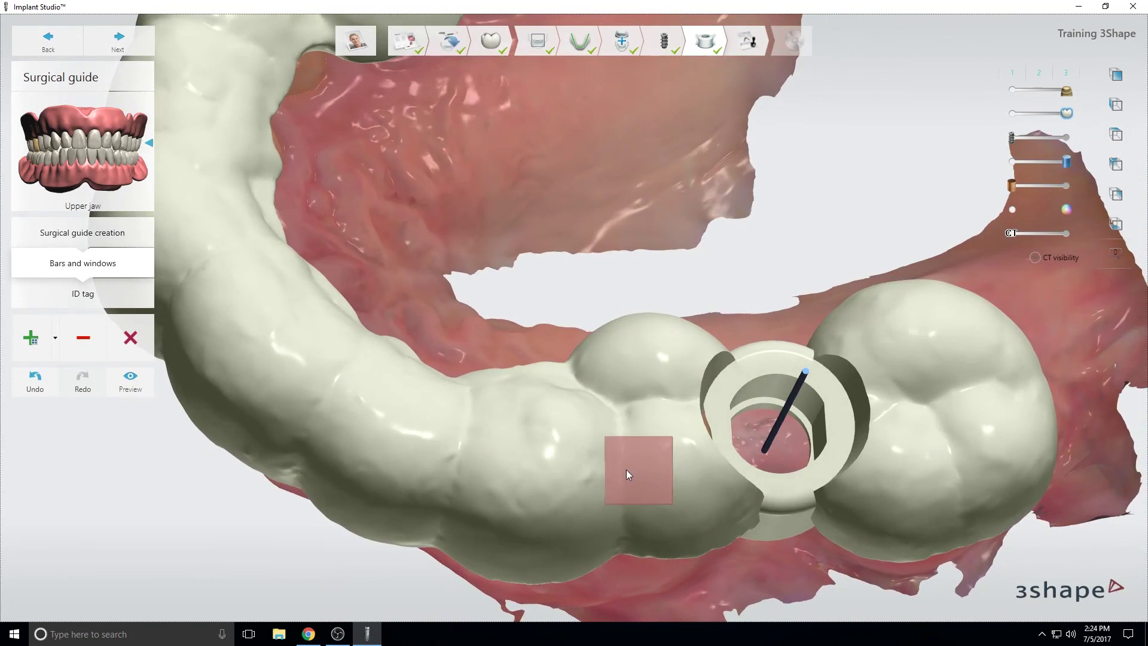
pyautogui.click(615, 468)
pyautogui.moveTo(652, 542); pyautogui.dragTo(645, 459, button='right')
pyautogui.moveTo(606, 362); pyautogui.dragTo(625, 365)
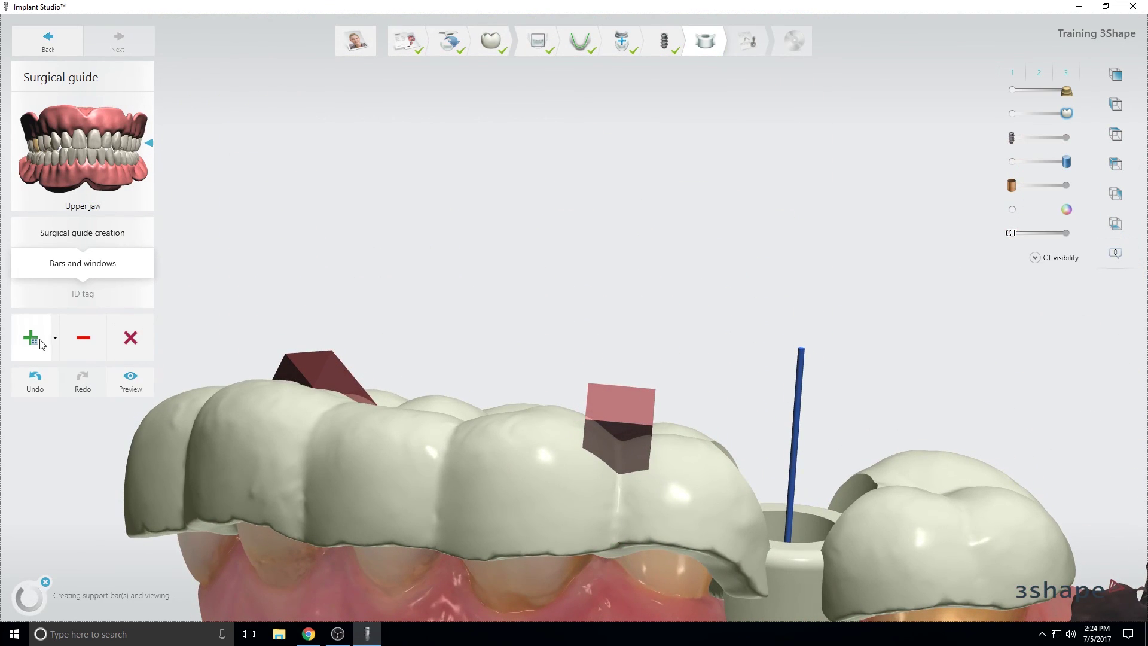
# - Add a third viewing window over the cusps of the molar behind the sleeve
pyautogui.moveTo(973, 475); pyautogui.dragTo(769, 399, button='right')
pyautogui.moveTo(713, 517); pyautogui.dragTo(285, 413, button='right')
pyautogui.click(641, 442)
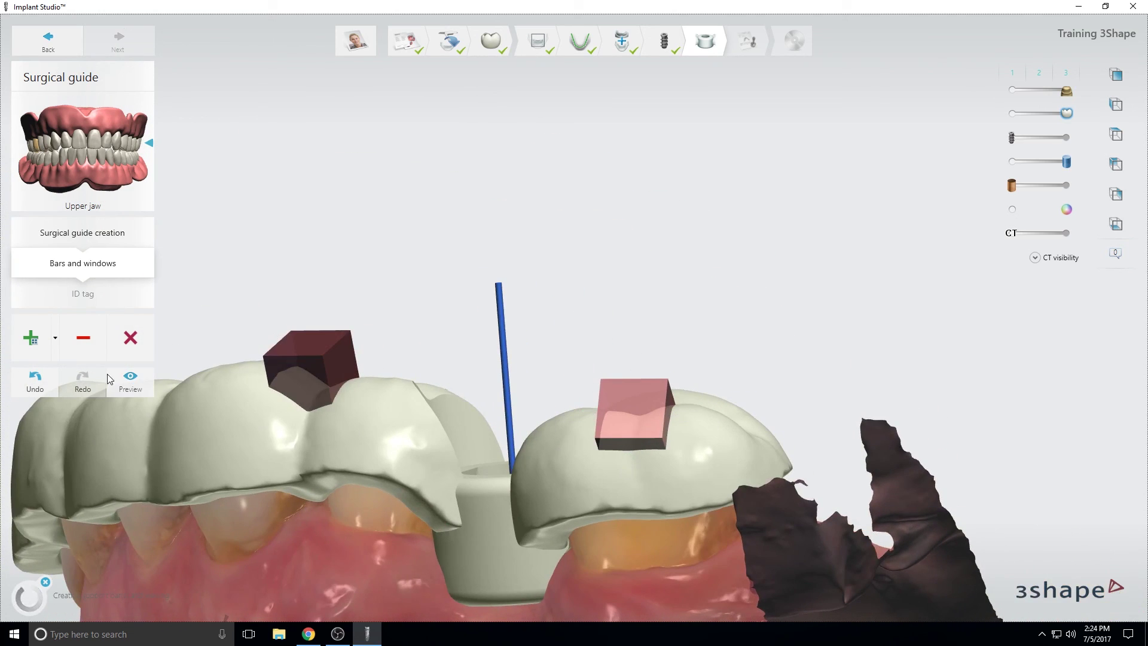
# - Generate the guide preview with all three viewing windows and check the cutouts on both sides of the sleeve
pyautogui.click(131, 383)
pyautogui.moveTo(544, 458); pyautogui.dragTo(521, 547, button='right')
pyautogui.moveTo(411, 535); pyautogui.dragTo(530, 545, button='right')
pyautogui.moveTo(465, 279); pyautogui.dragTo(728, 520, button='right')
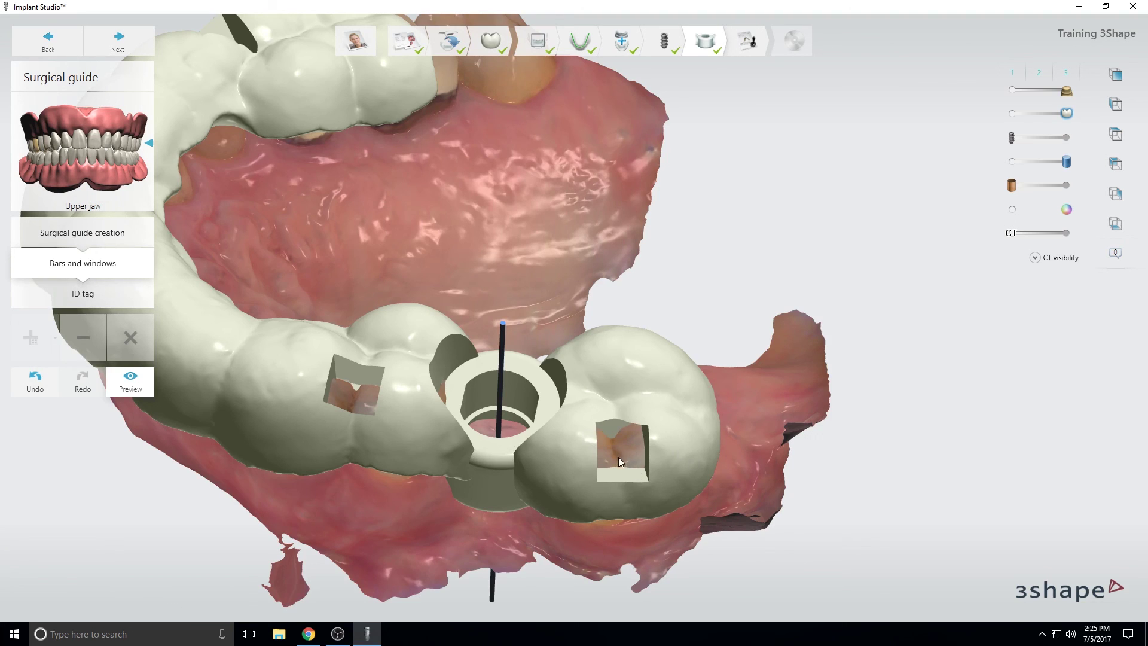
pyautogui.moveTo(584, 530); pyautogui.dragTo(628, 353, button='right')
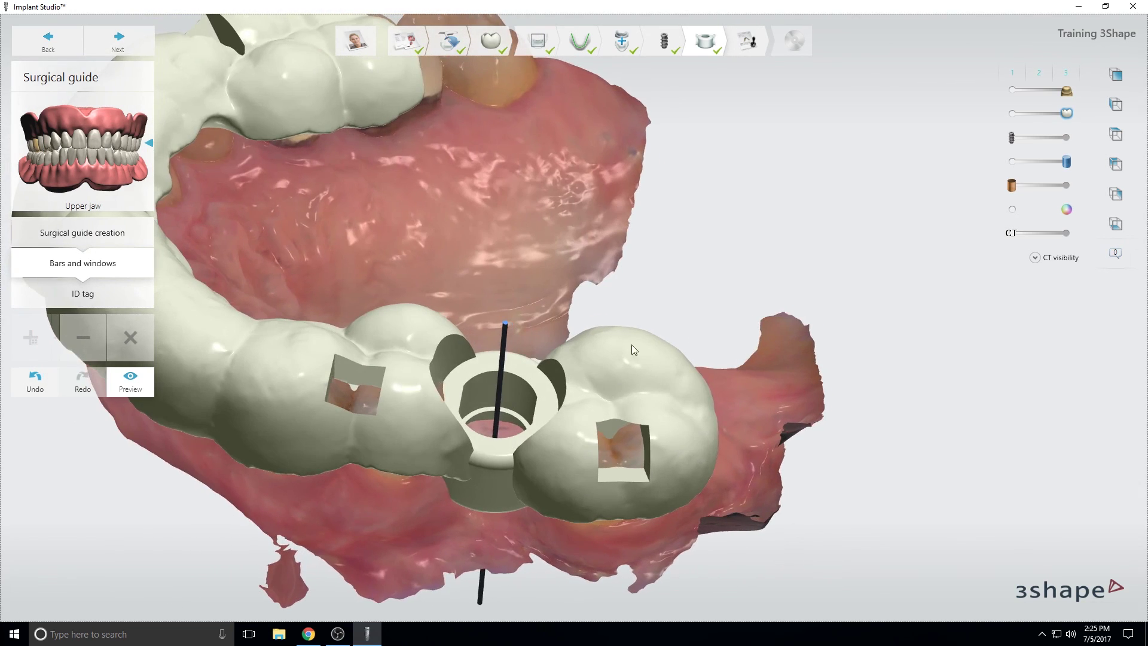
pyautogui.moveTo(733, 314); pyautogui.dragTo(646, 251, button='right')
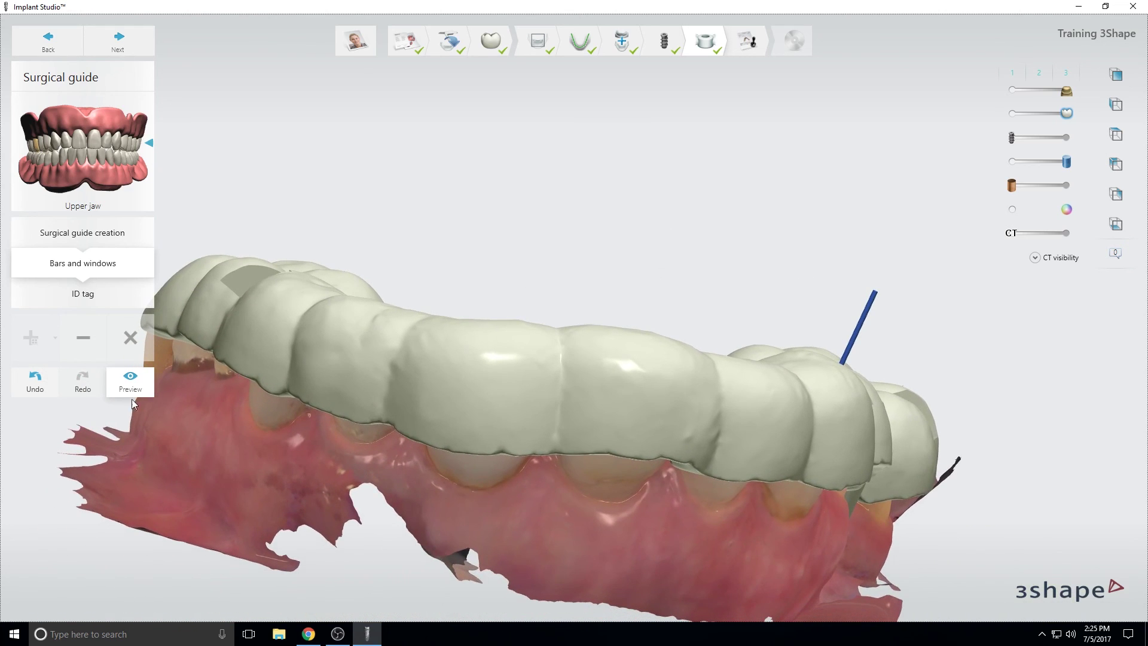
# - Place an ID tag reading "3Shape Training" across the outer surface of the front teeth on the guide and preview it
pyautogui.click(87, 296)
pyautogui.click(37, 346)
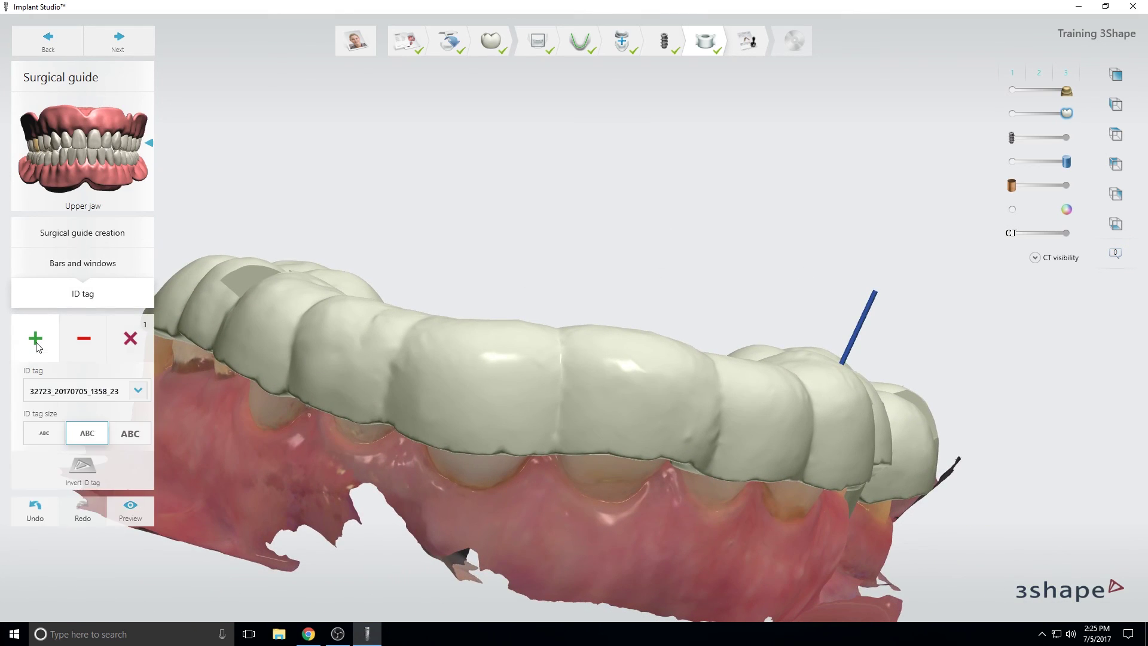
pyautogui.doubleClick(74, 392)
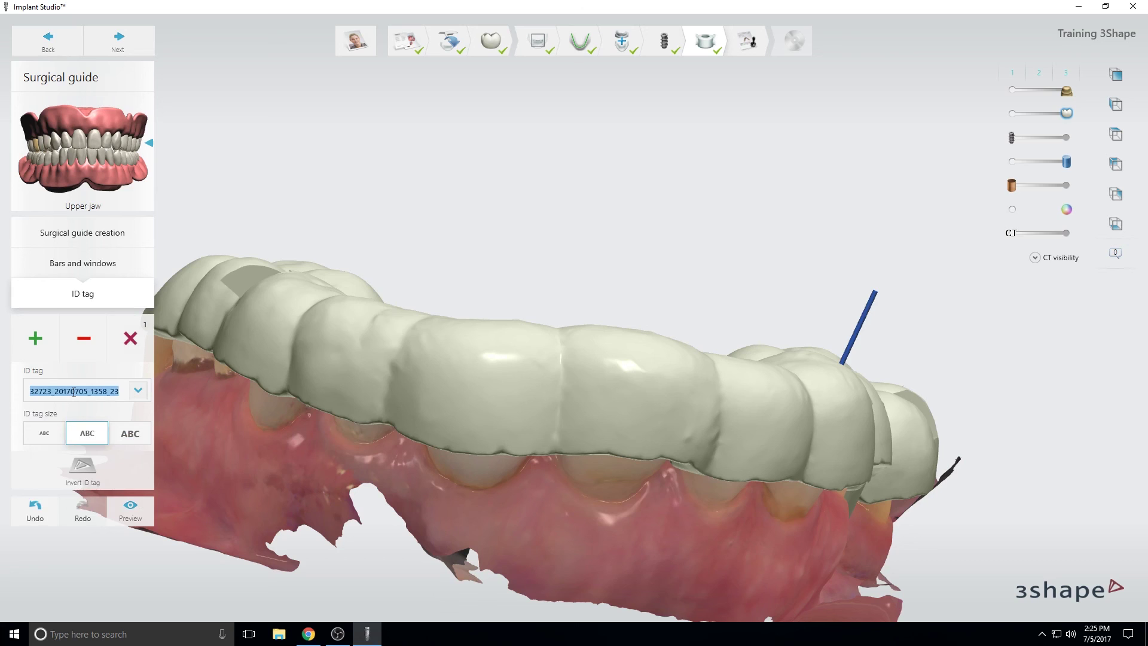
pyautogui.write('3Shape Training')
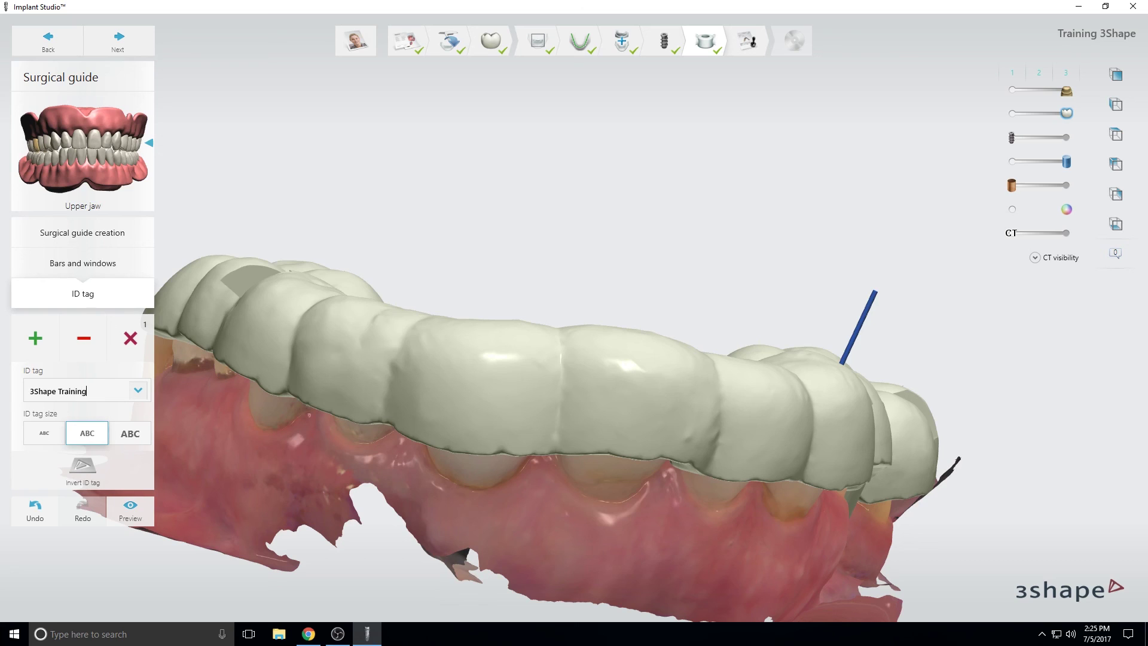
pyautogui.moveTo(516, 507); pyautogui.dragTo(597, 568, button='right')
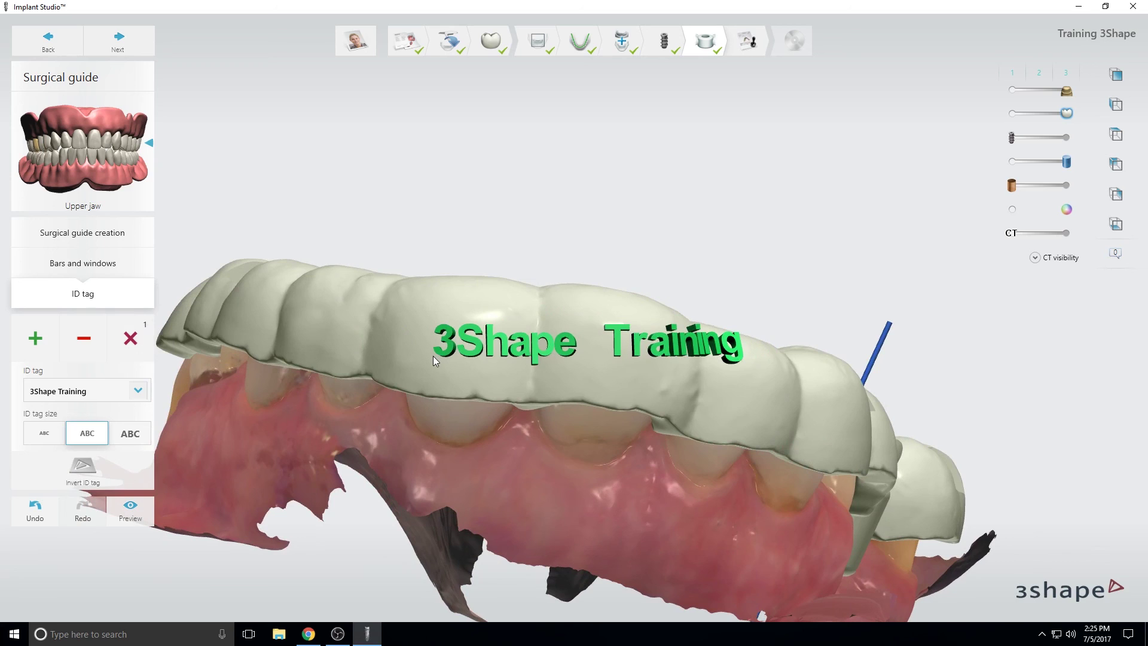
pyautogui.click(399, 359)
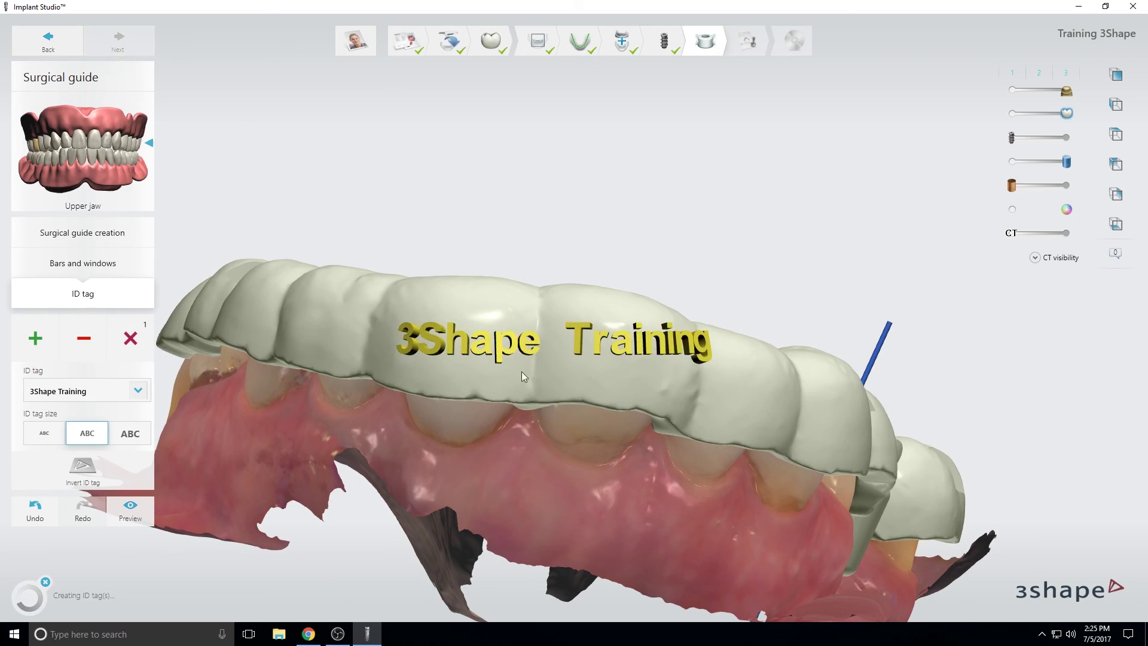
pyautogui.click(134, 522)
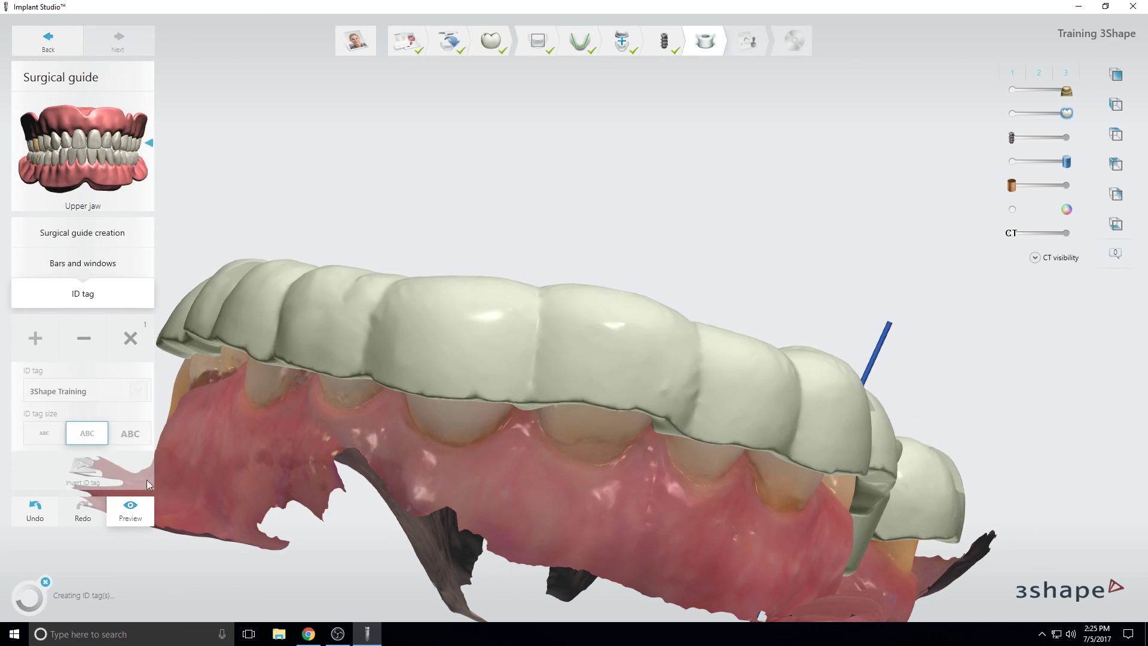
pyautogui.moveTo(715, 472); pyautogui.dragTo(769, 343, button='right')
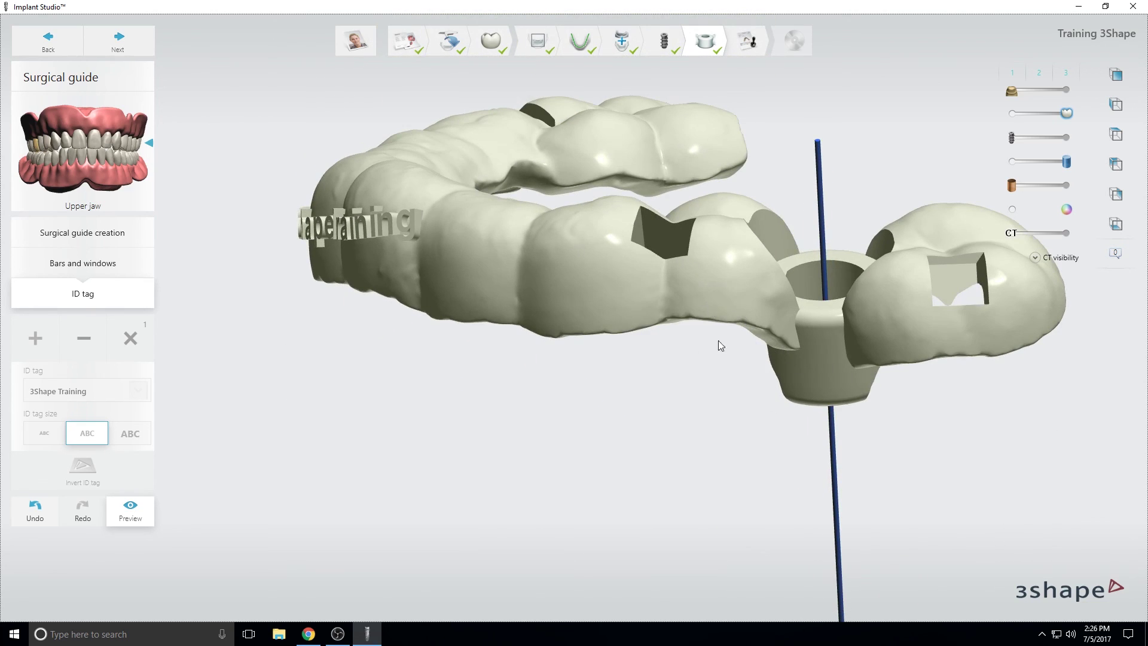
# - Return to surgical guide creation, show the jaw scan under the guide, and regenerate the guide, checking it around the sleeve
pyautogui.click(84, 239)
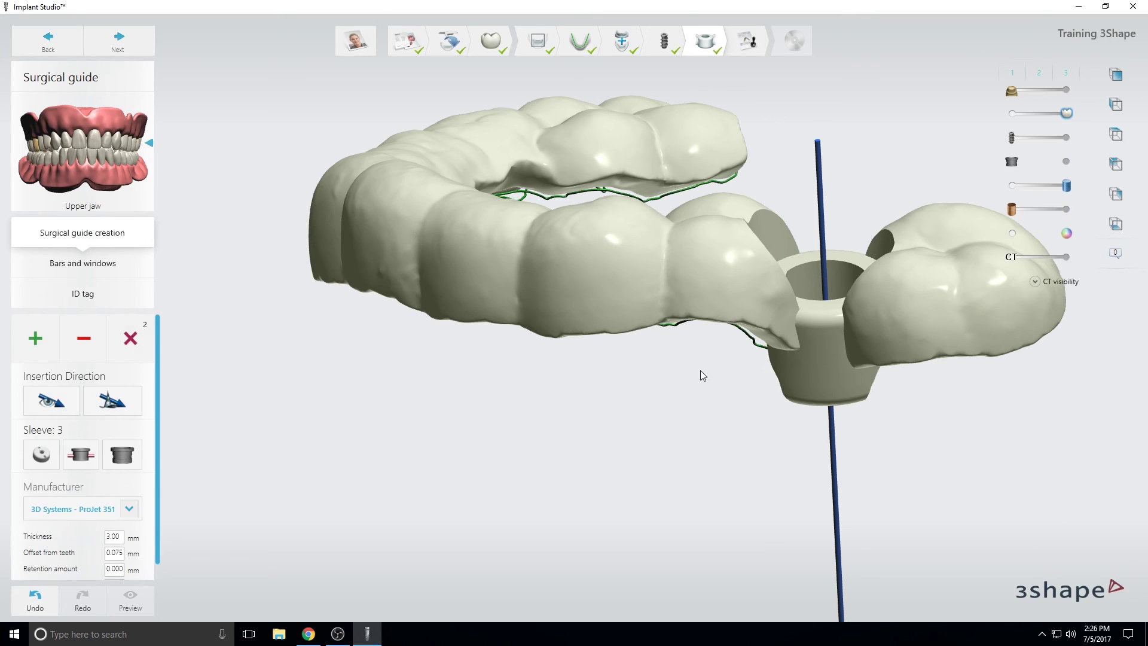
pyautogui.click(1067, 90)
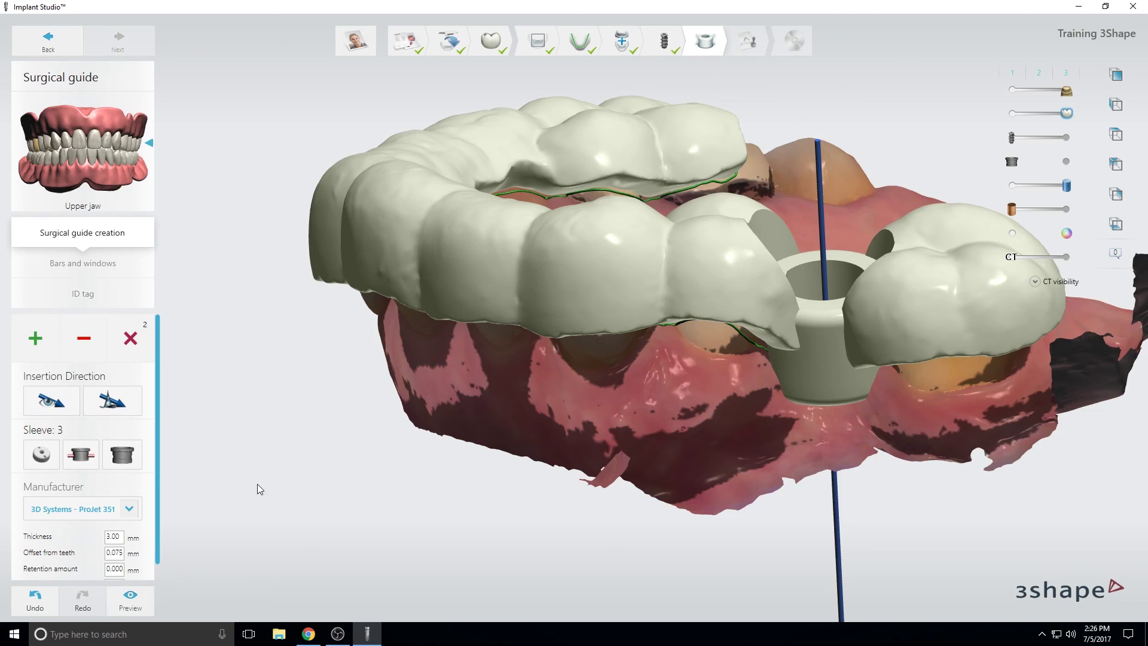
pyautogui.click(149, 605)
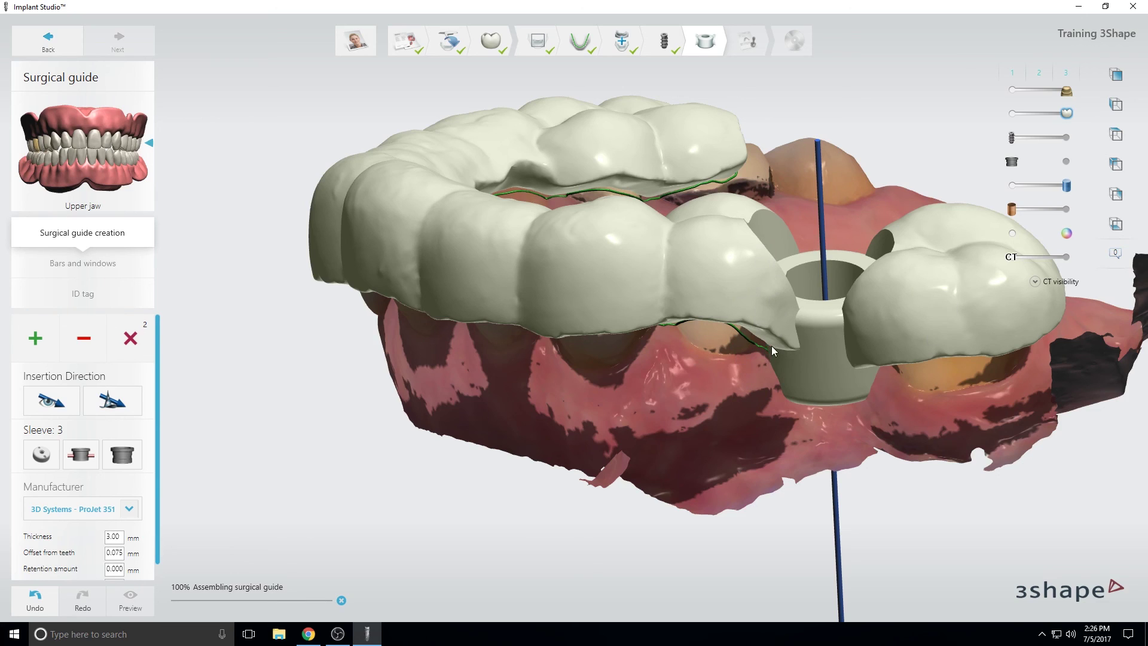
pyautogui.moveTo(529, 289); pyautogui.dragTo(542, 389, button='right')
pyautogui.moveTo(942, 382); pyautogui.dragTo(813, 281, button='right')
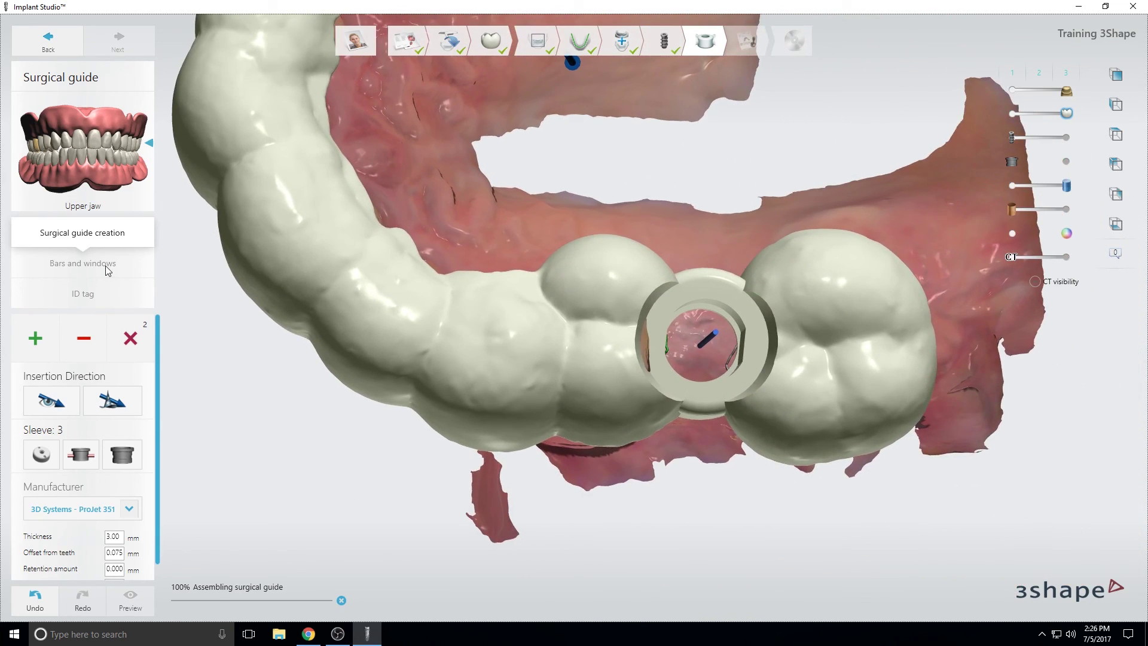
pyautogui.moveTo(811, 551); pyautogui.dragTo(685, 237, button='right')
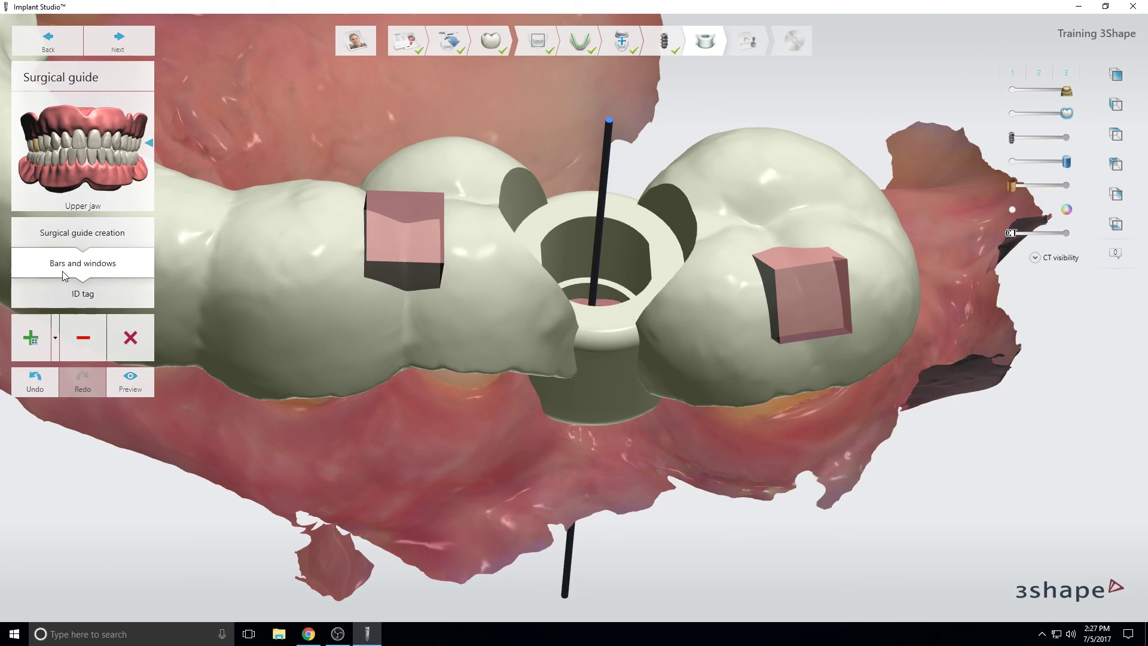
# - Add a rectangular support bar along the cheek side of the sleeve, from the premolar section to the molar section of the guide
pyautogui.click(55, 337)
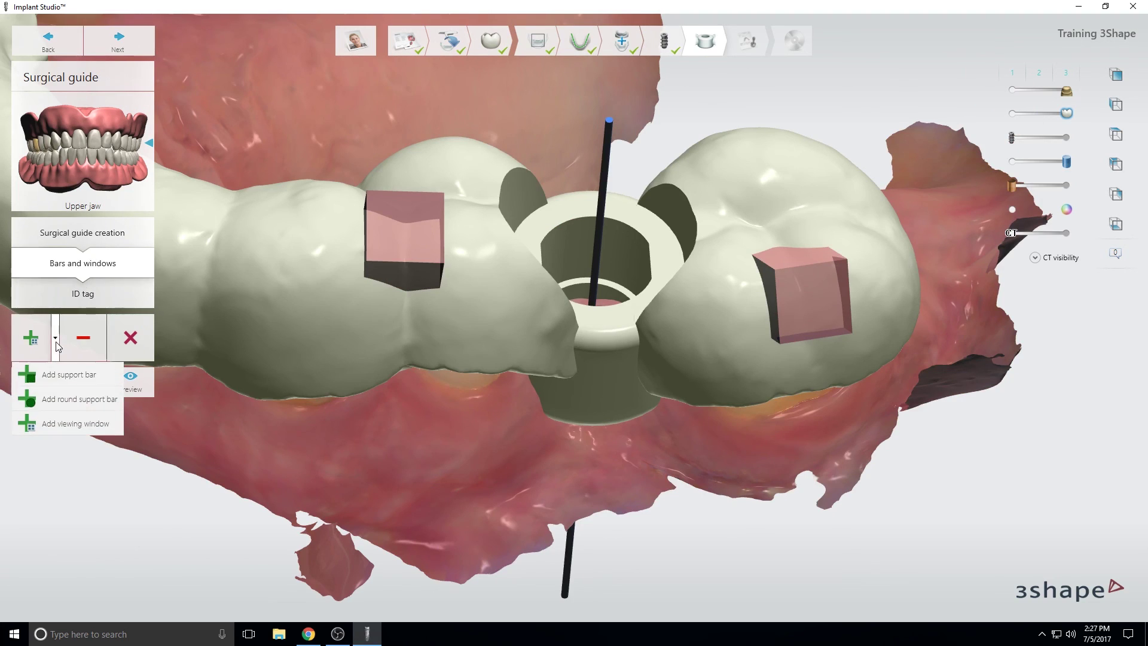
pyautogui.click(66, 375)
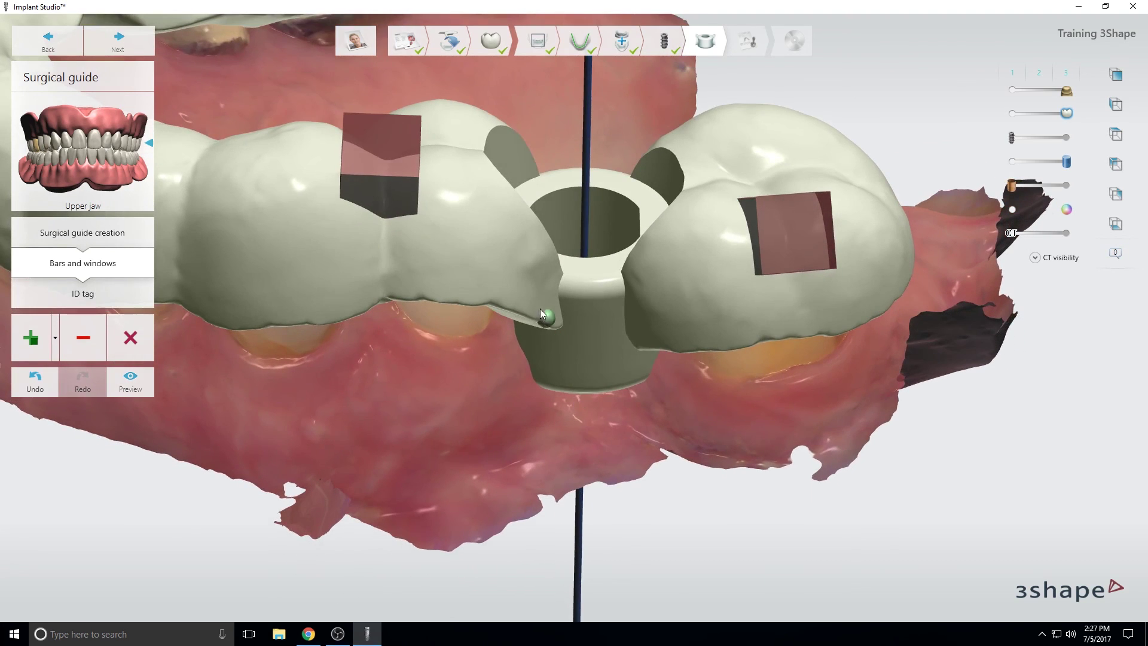
pyautogui.click(515, 292)
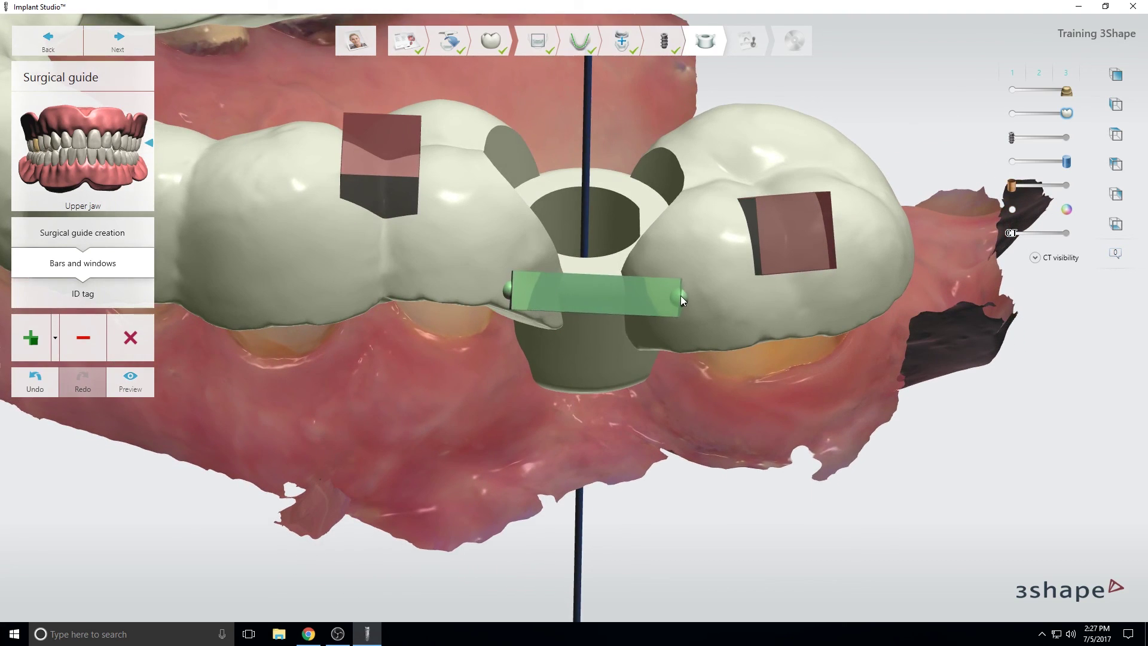
pyautogui.click(663, 292)
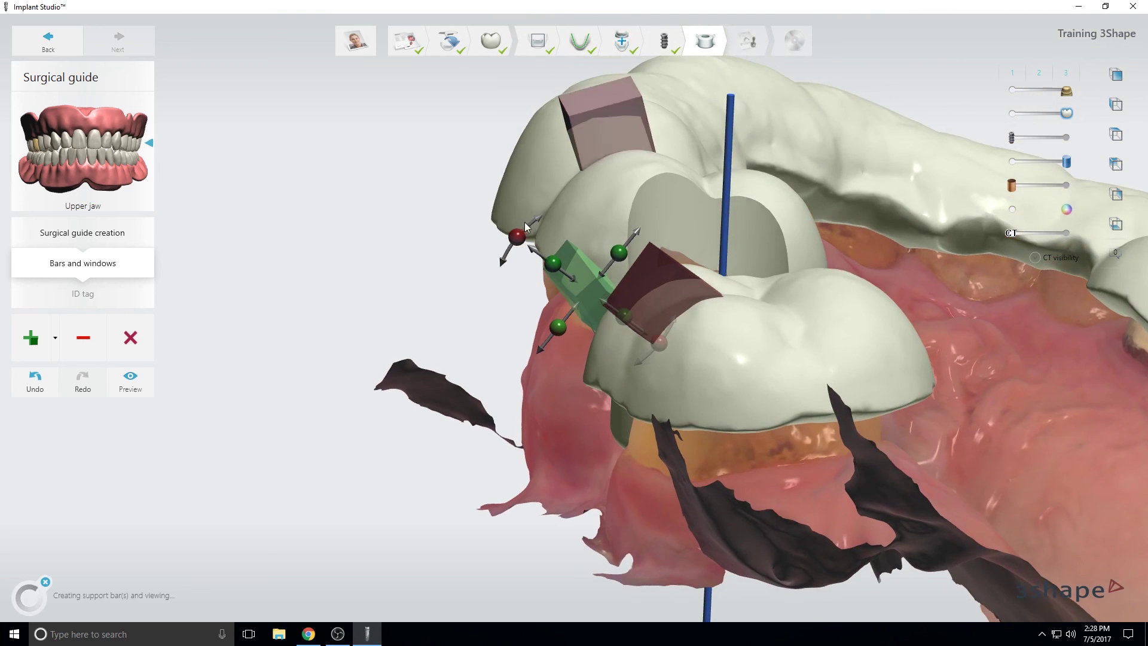
# - Reposition and enlarge the support bar so it reaches into the sleeve and both neighbouring guide sections
pyautogui.moveTo(518, 235); pyautogui.dragTo(507, 314)
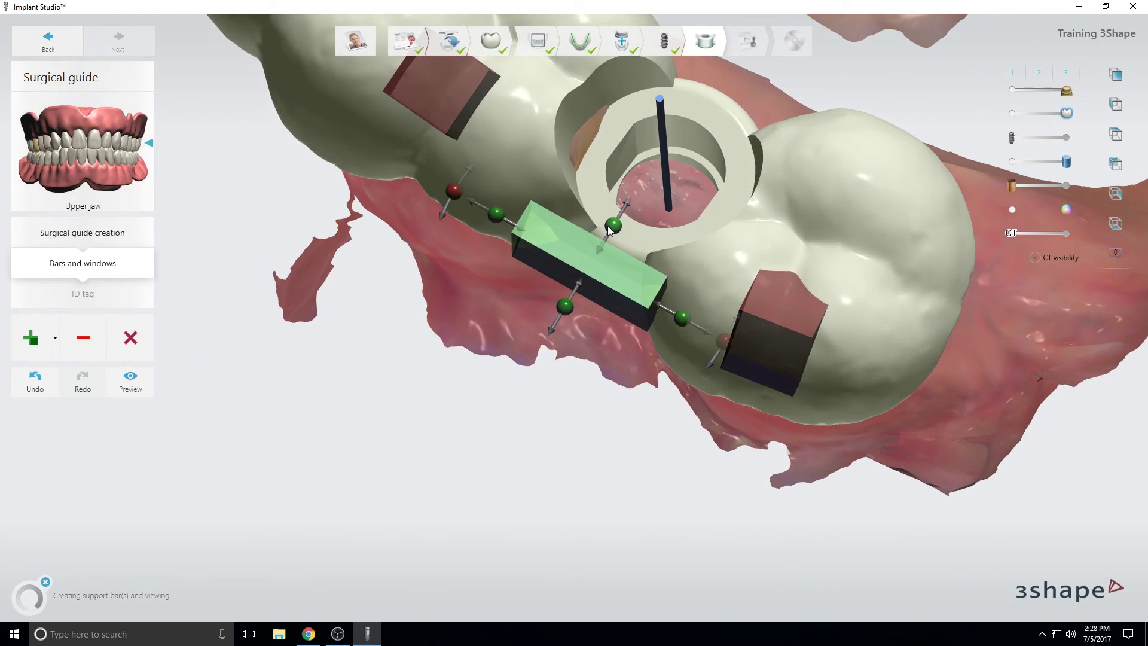
pyautogui.moveTo(609, 228); pyautogui.dragTo(662, 193)
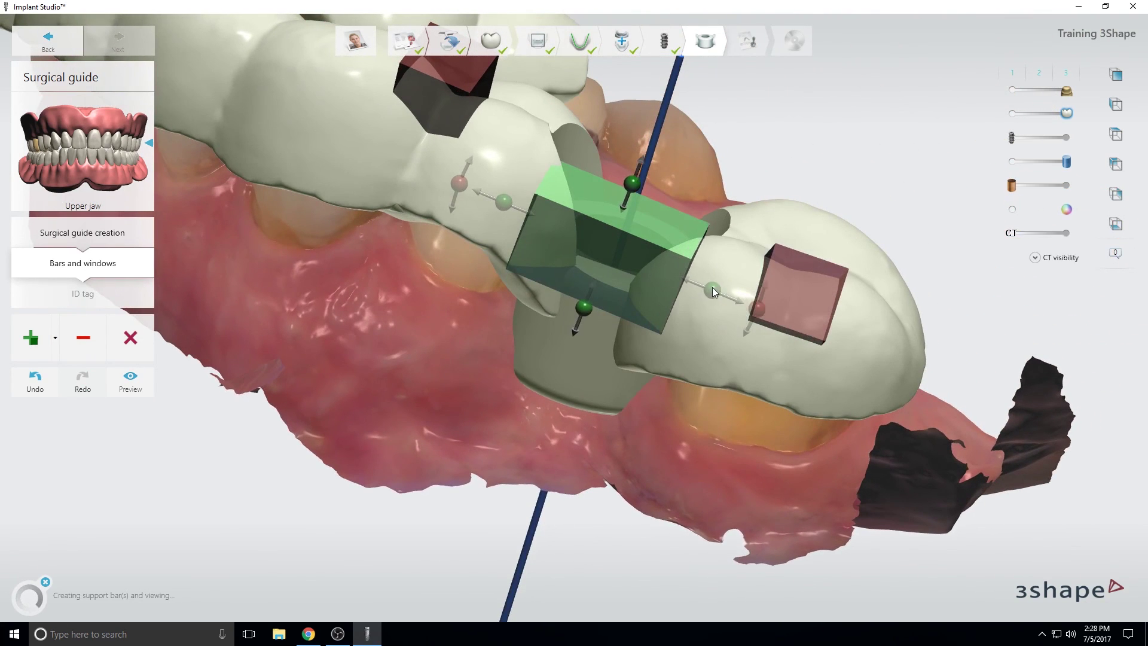
pyautogui.moveTo(712, 291); pyautogui.dragTo(720, 288)
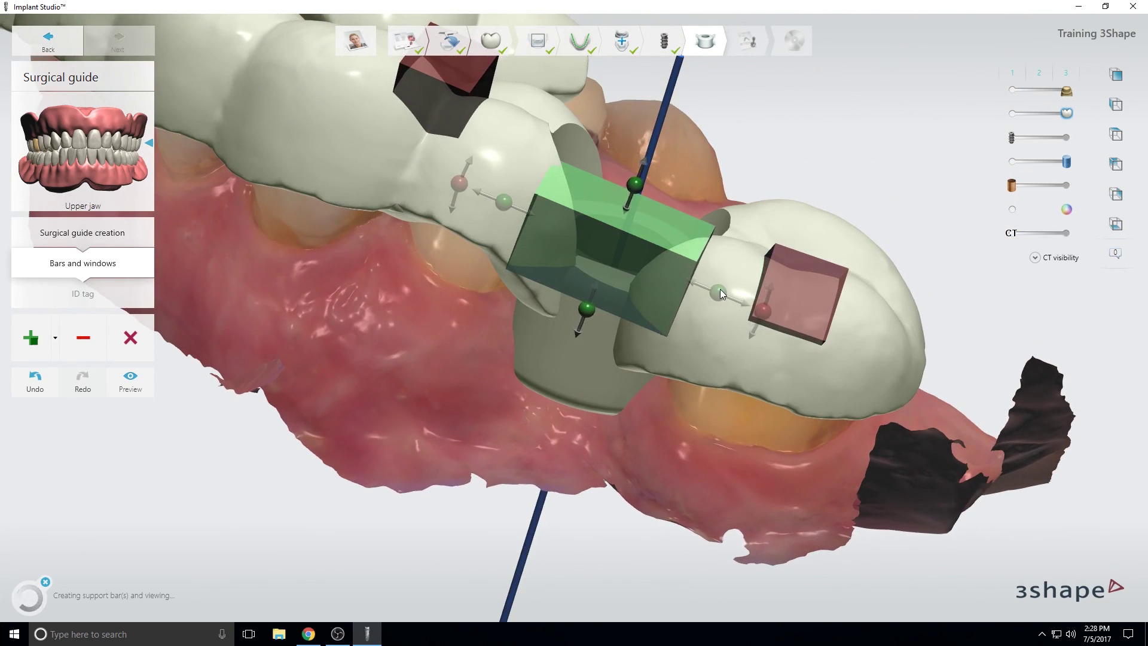
pyautogui.moveTo(503, 203); pyautogui.dragTo(472, 187)
pyautogui.moveTo(572, 303); pyautogui.dragTo(573, 297)
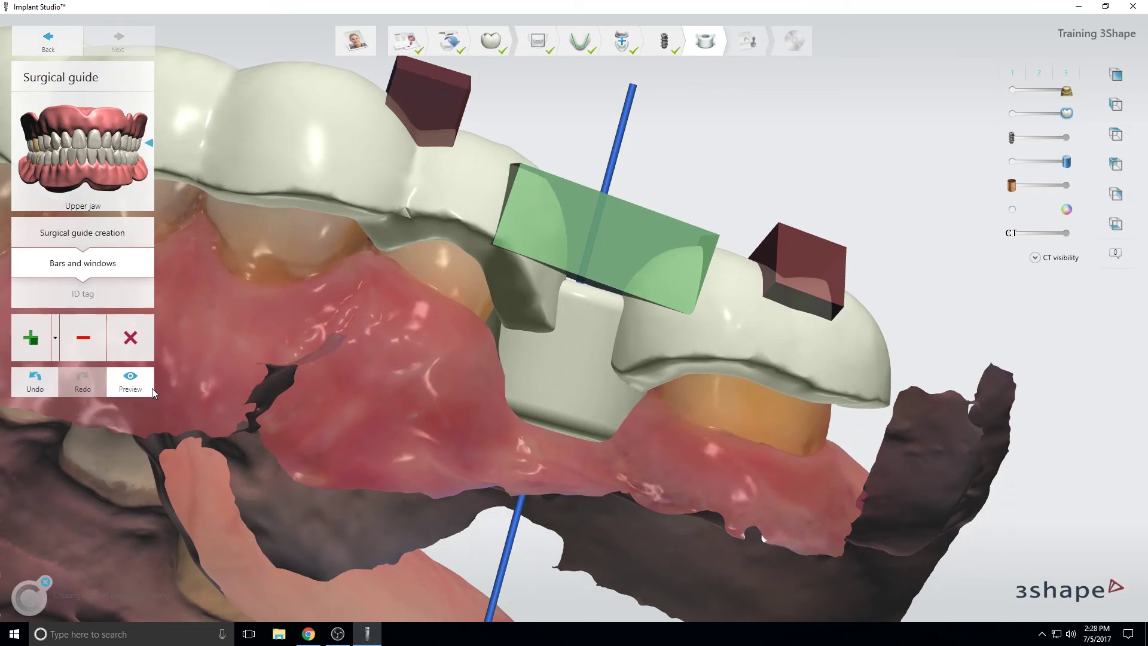
# - Generate the guide preview with the support bar, viewing windows and ID tag, and inspect it from the outer side
pyautogui.click(150, 387)
pyautogui.moveTo(613, 357); pyautogui.dragTo(586, 408, button='right')
pyautogui.moveTo(740, 315); pyautogui.dragTo(759, 204, button='right')
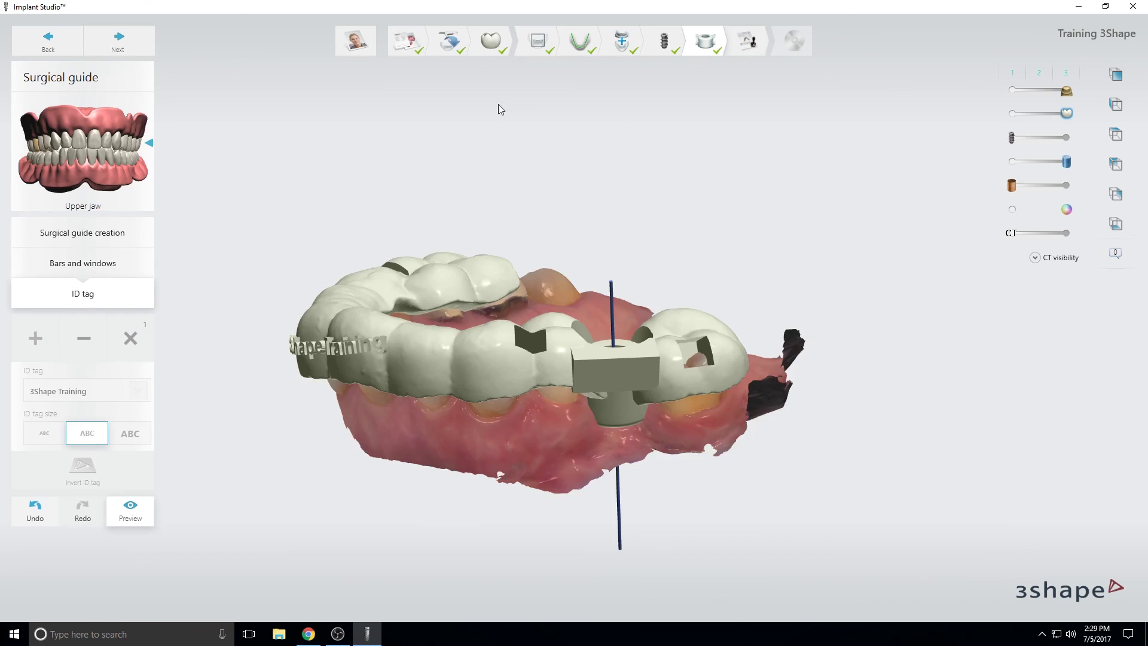
pyautogui.moveTo(258, 225); pyautogui.dragTo(385, 208, button='right')
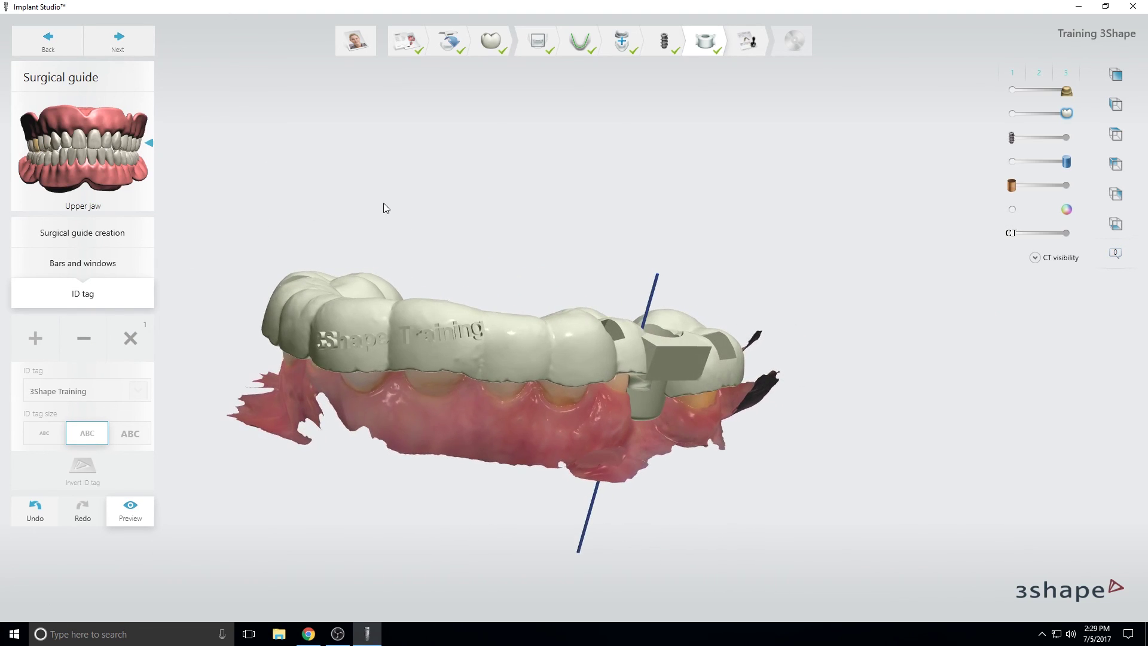
# - Proceed to the approval stage and approve both the implant planning and the surgical guide, accepting the confirmations
pyautogui.click(134, 48)
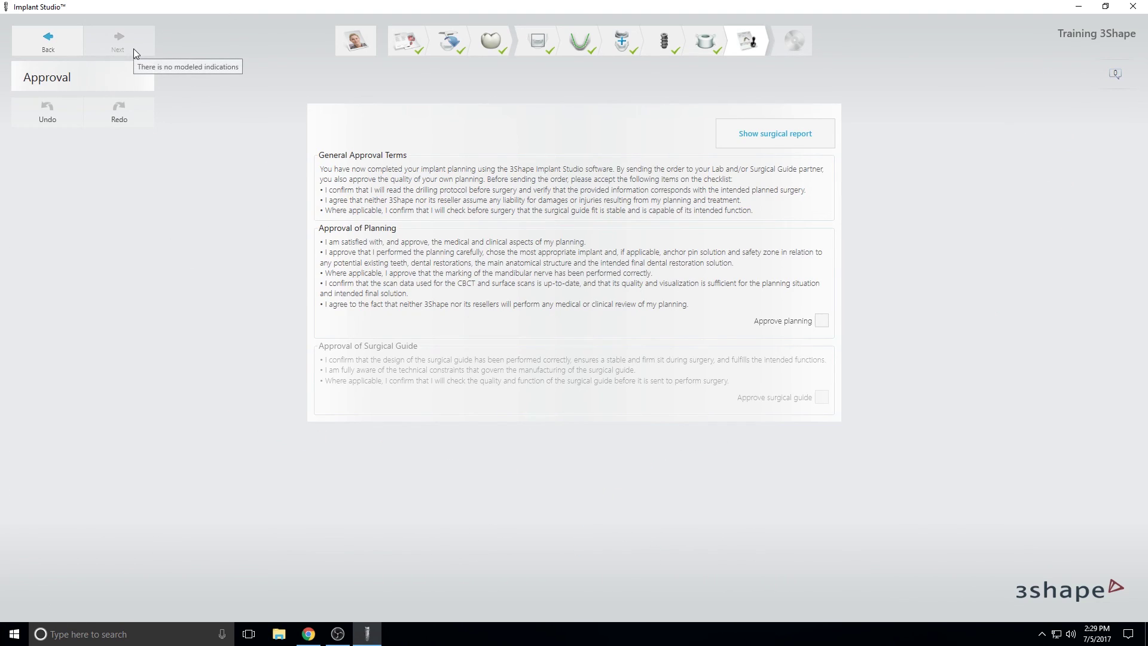
pyautogui.click(822, 321)
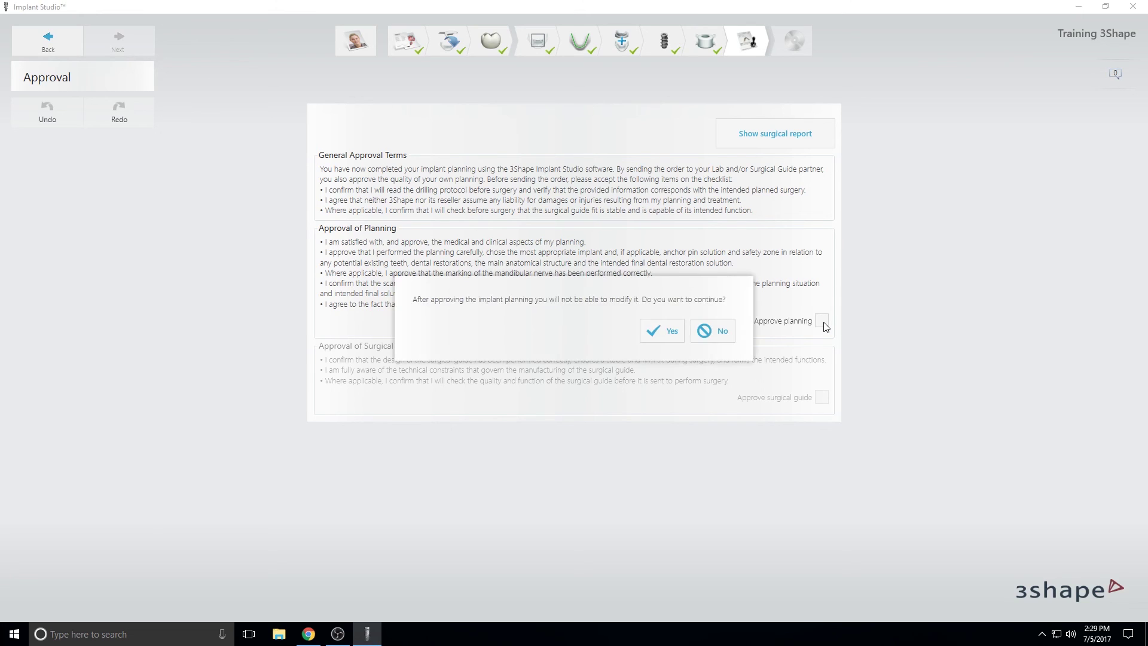
pyautogui.click(668, 332)
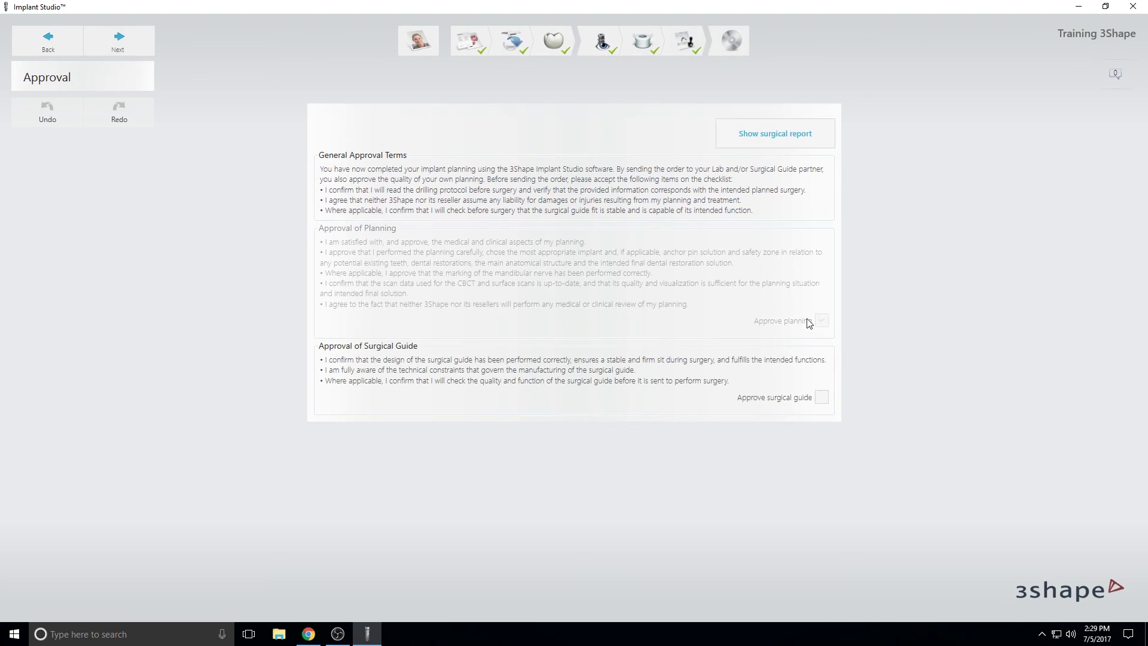
pyautogui.click(822, 397)
pyautogui.click(663, 331)
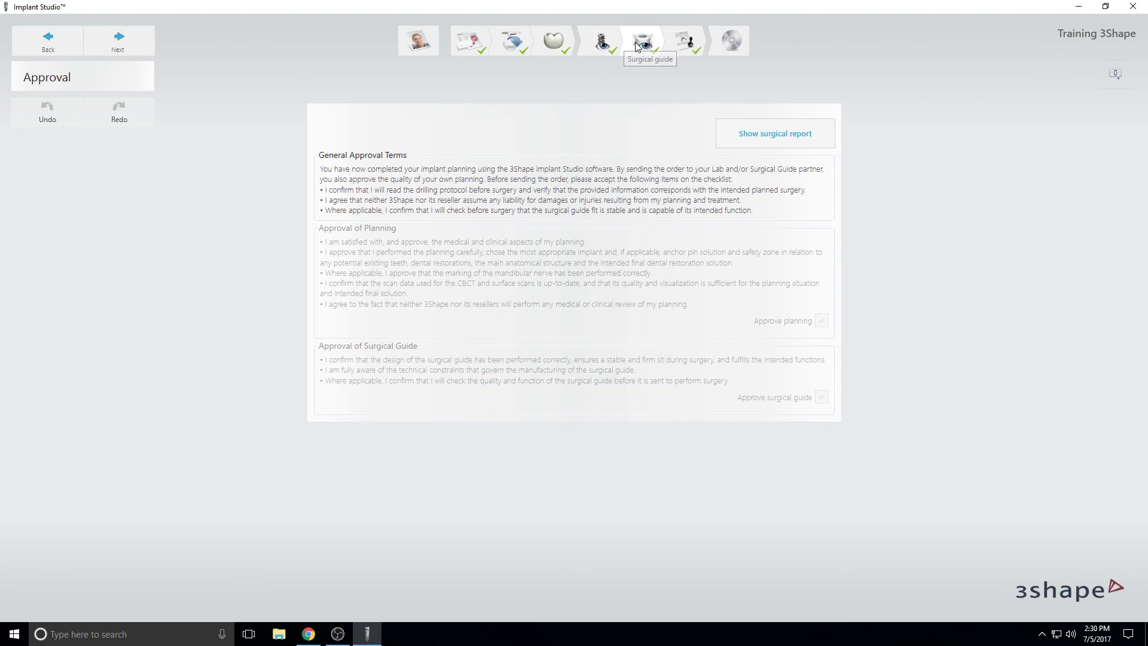
# - Review the approved implant planning for tooth 3 in the 3D and CT views and return to the approval page
pyautogui.click(603, 42)
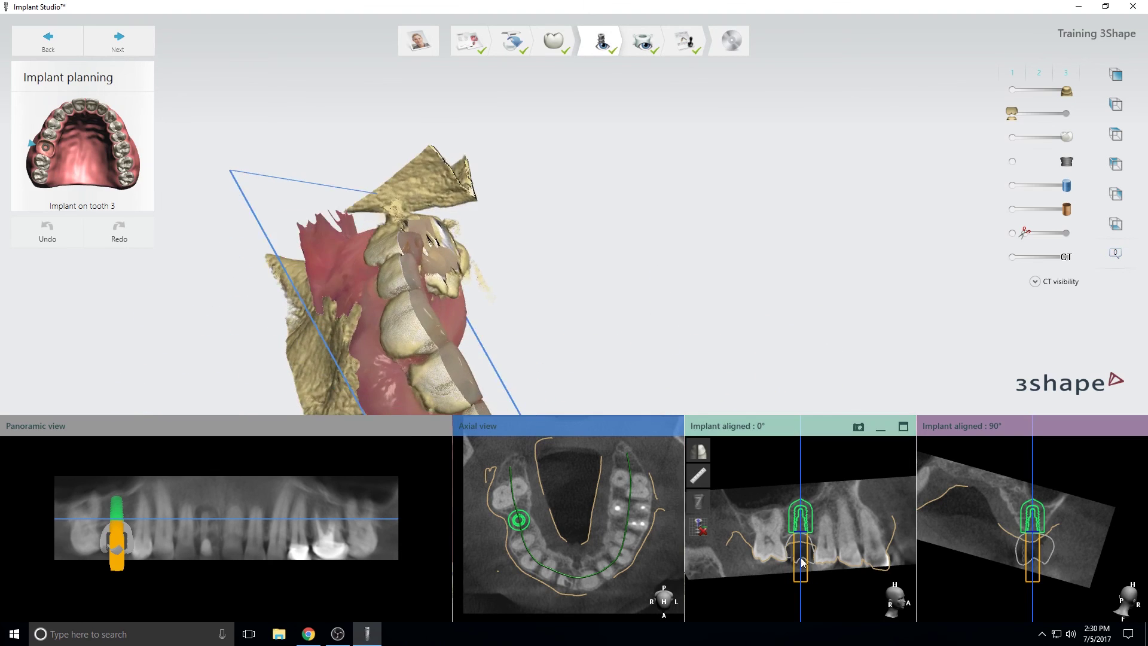
pyautogui.scroll(2, 1036, 531)
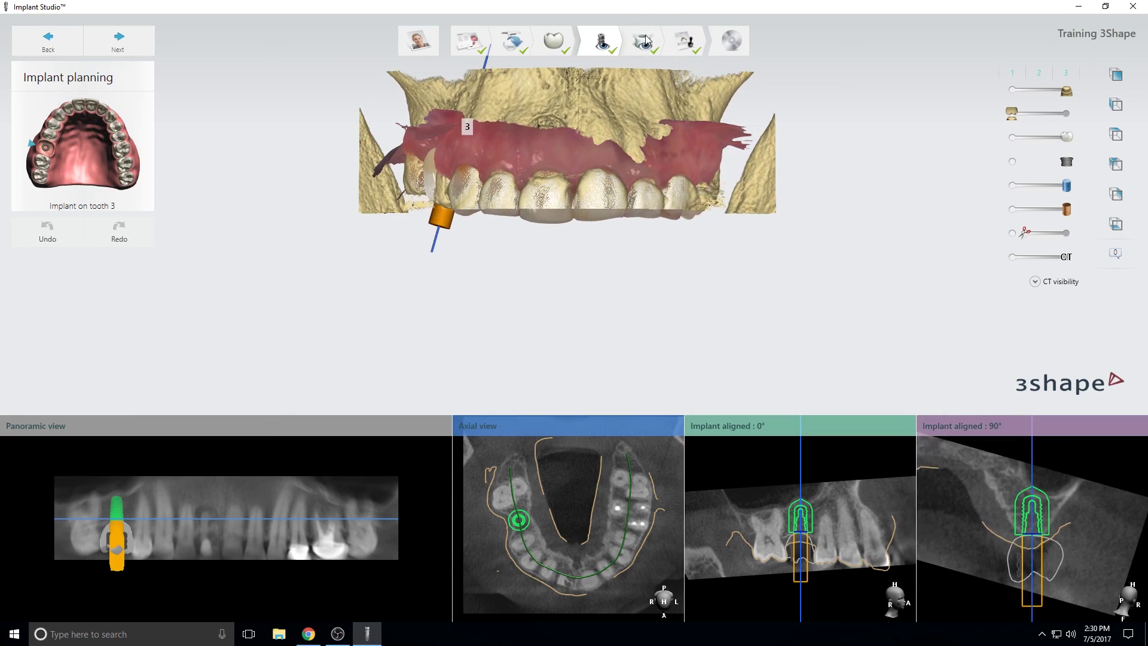
pyautogui.click(688, 42)
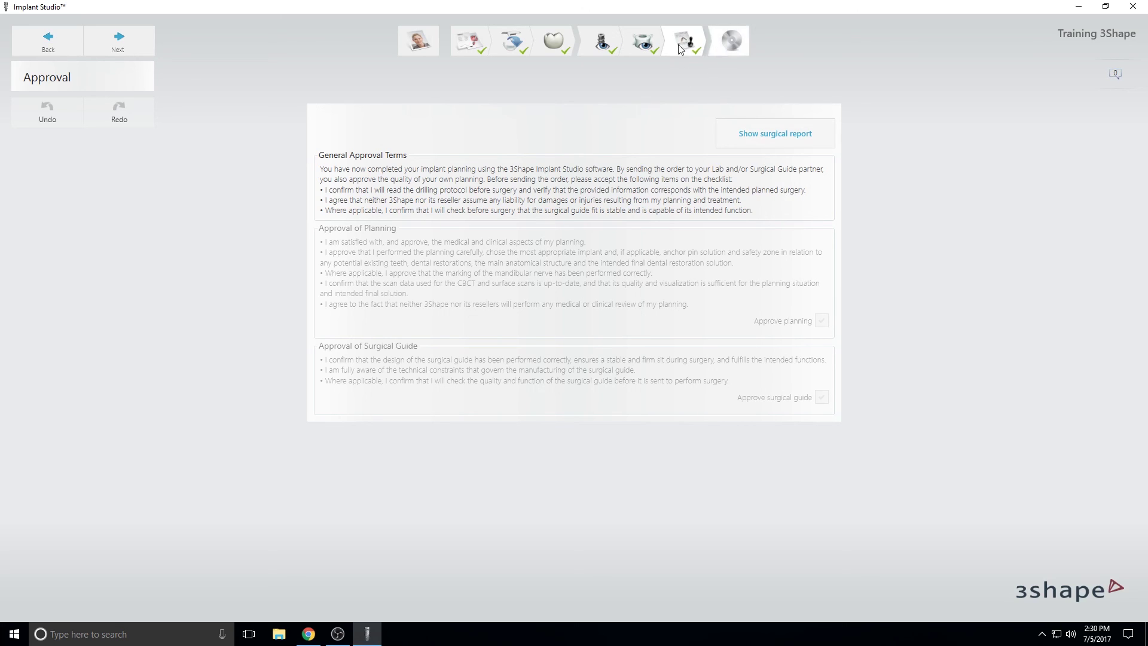
# - Save the completed implant planning and surgical guide, and open the folder with the exported files
pyautogui.click(135, 44)
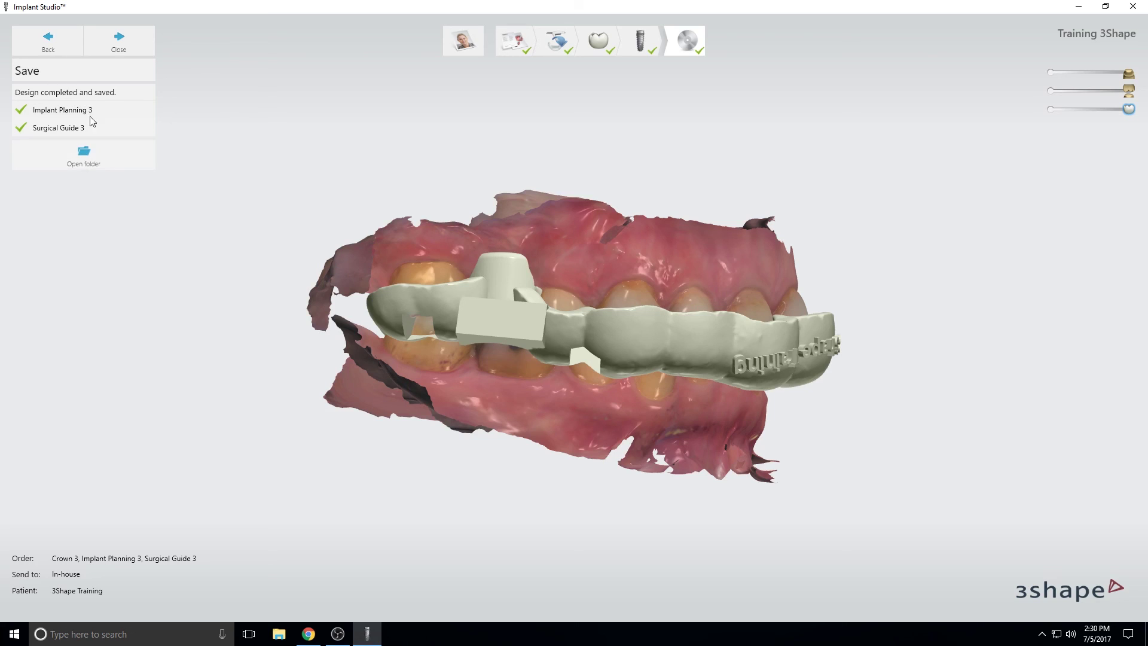
pyautogui.click(94, 163)
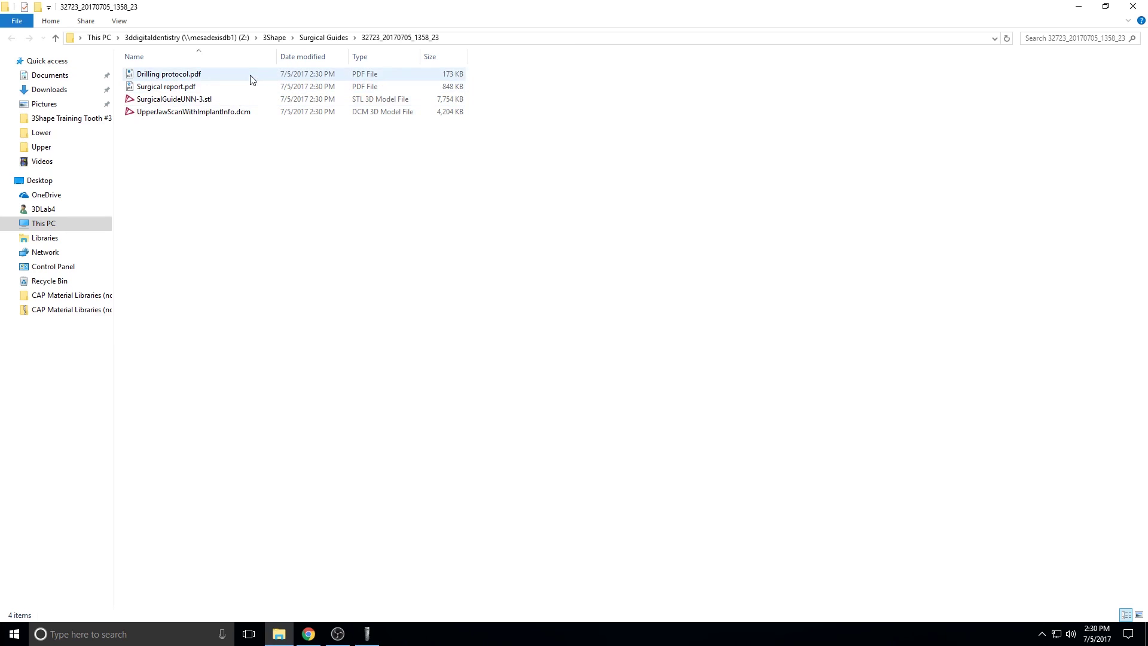
# - Open Drilling protocol.pdf, review the implant, sleeve and drill details in its table, and close the document
pyautogui.doubleClick(336, 75)
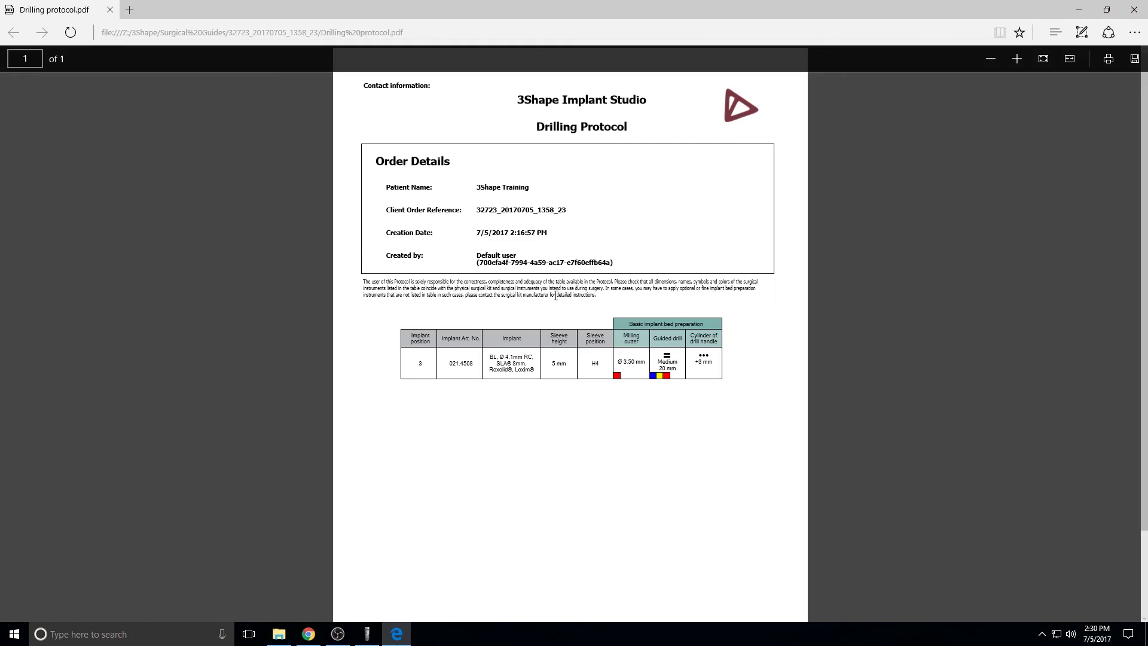
pyautogui.moveTo(487, 358); pyautogui.dragTo(691, 373)
pyautogui.click(691, 373)
pyautogui.click(1143, 7)
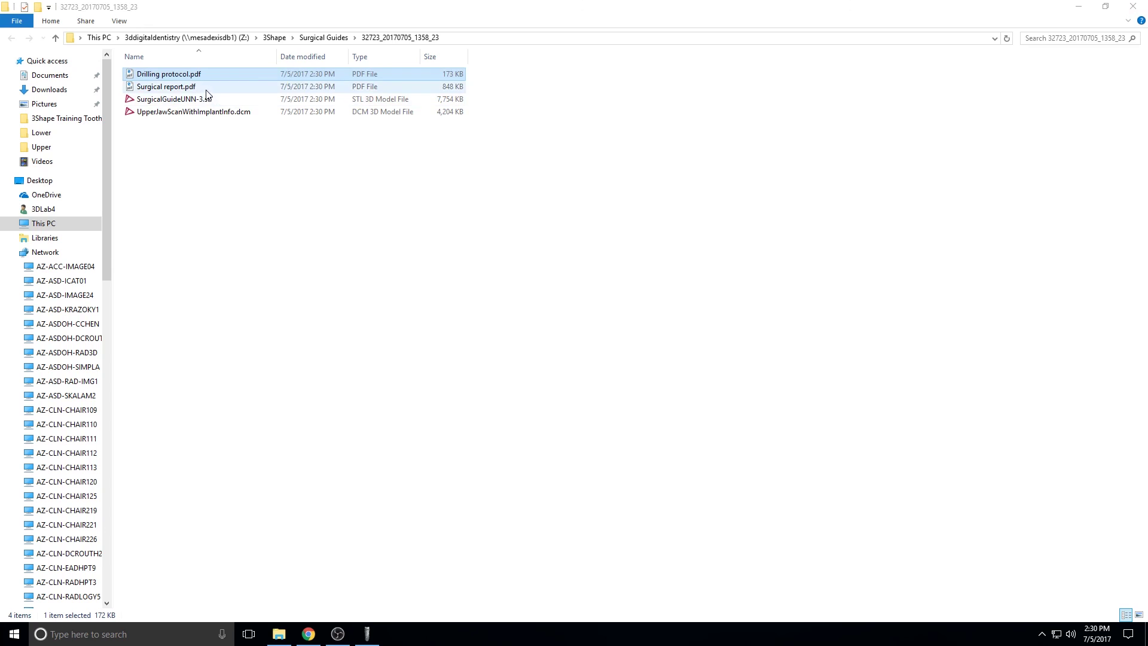
# - Open Surgical report.pdf and examine the implant information table, including the implant's length and diameter
pyautogui.doubleClick(205, 87)
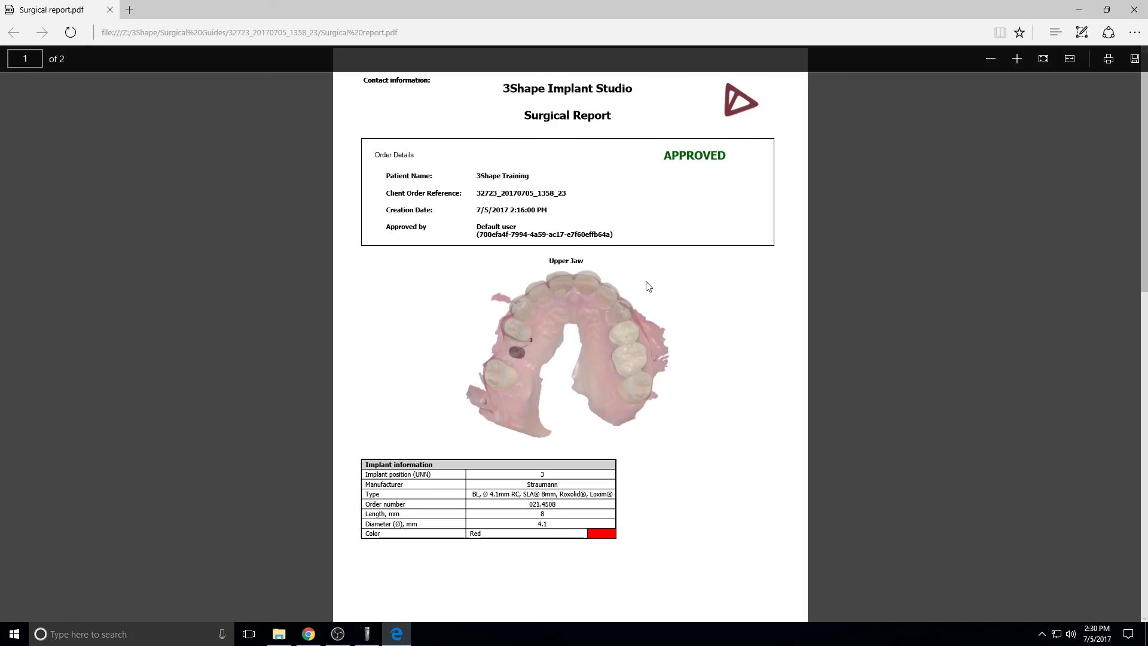
pyautogui.scroll(-5, 648, 295)
pyautogui.scroll(3, 647, 295)
pyautogui.moveTo(399, 341); pyautogui.dragTo(555, 349)
pyautogui.click(555, 350)
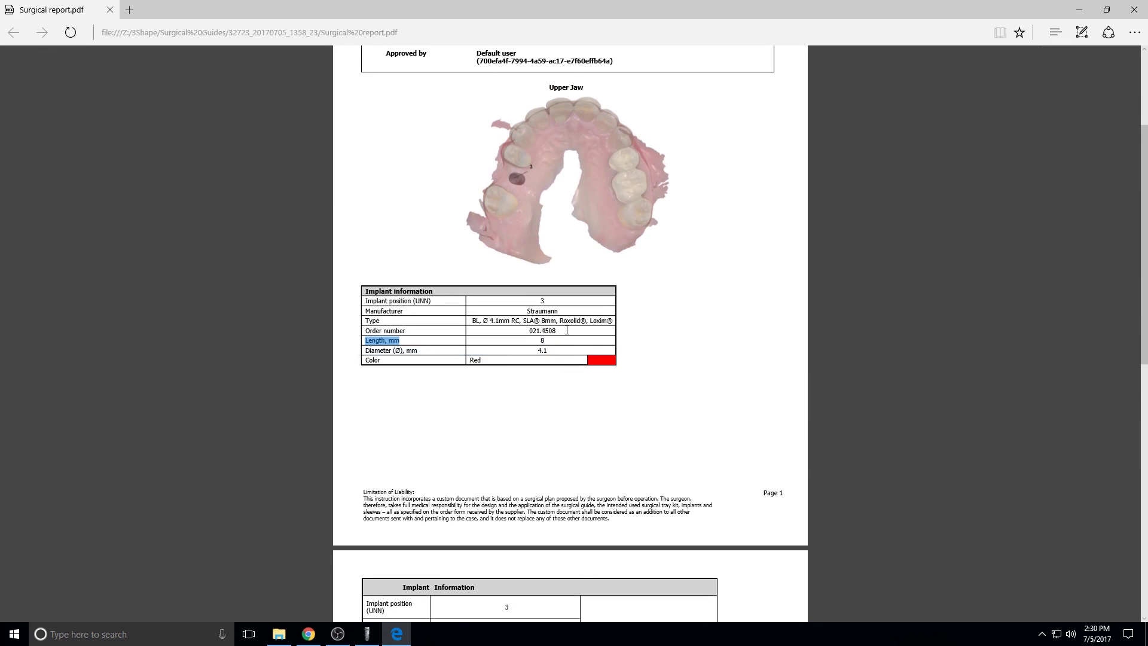
# - Examine the implant details, safety zone distances and CT cross-section images on page 2 of the surgical report, and close the document
pyautogui.scroll(-5, 575, 322)
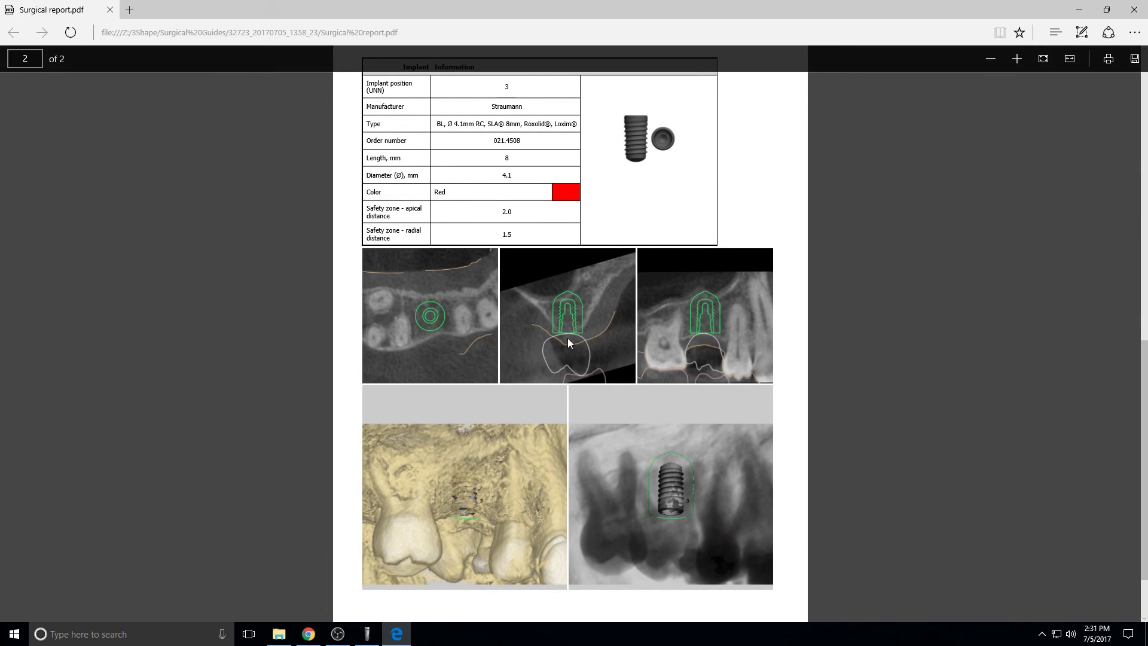
pyautogui.scroll(-1, 690, 413)
pyautogui.scroll(7, 691, 411)
pyautogui.scroll(-7, 693, 413)
pyautogui.scroll(2, 693, 407)
pyautogui.click(1134, 10)
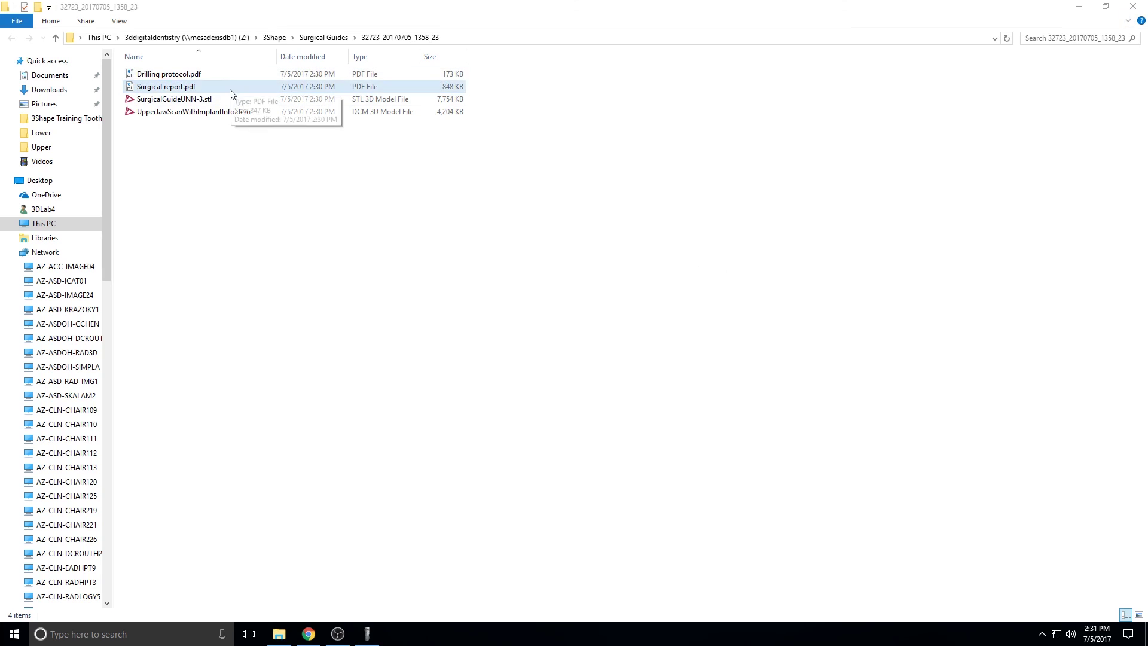
# - Select SurgicalGuideUNN-3.stl, switch to the DDX new case form in Chrome, and review its Surgical Guide procedure and 3D print note
pyautogui.click(257, 100)
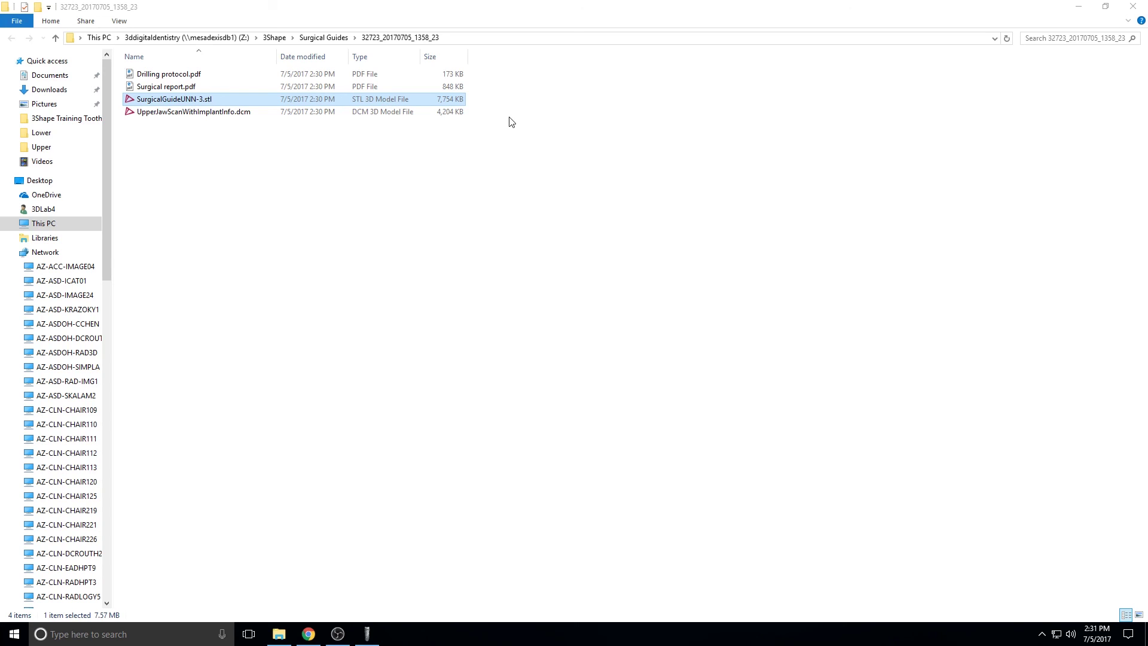
pyautogui.click(308, 633)
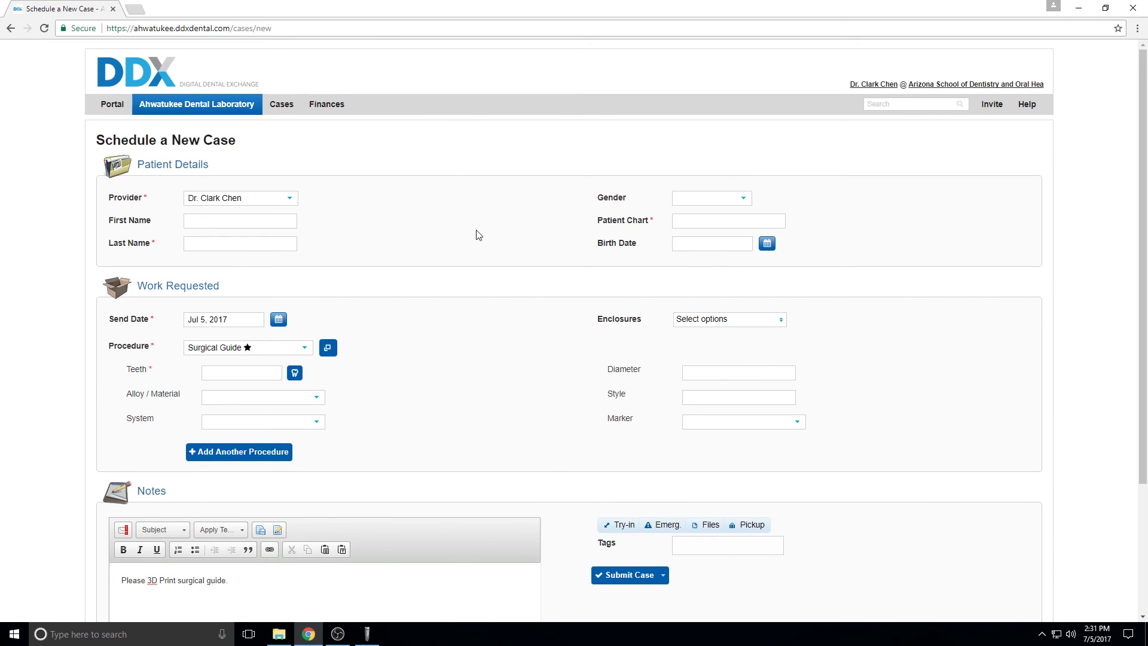
pyautogui.scroll(-1, 478, 234)
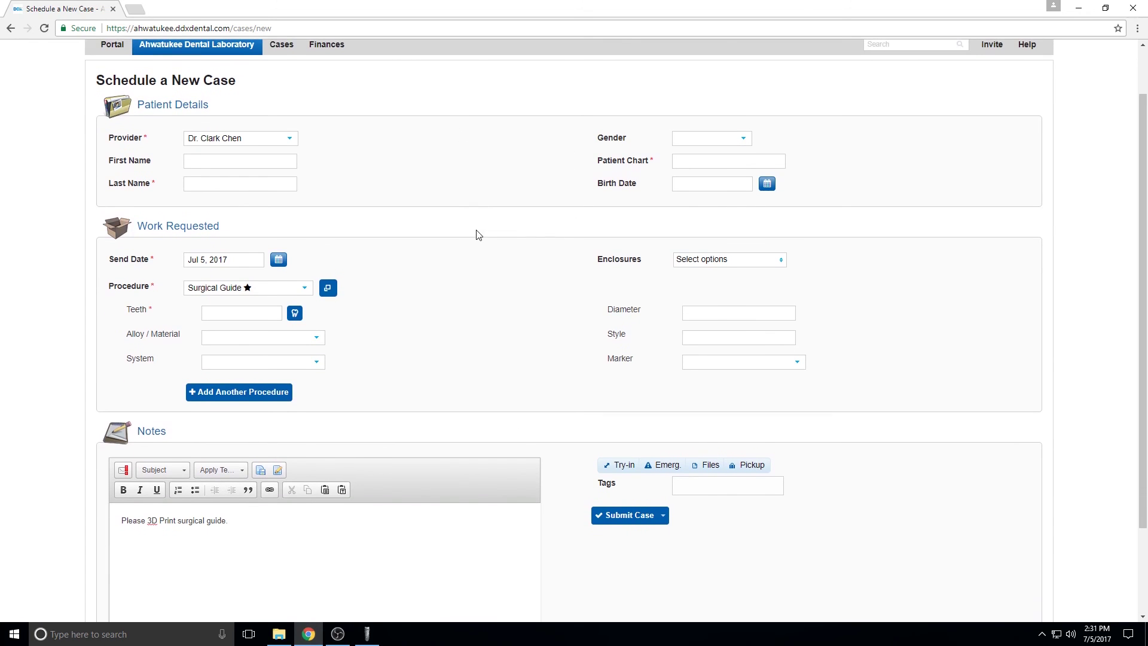
pyautogui.click(245, 288)
pyautogui.click(268, 357)
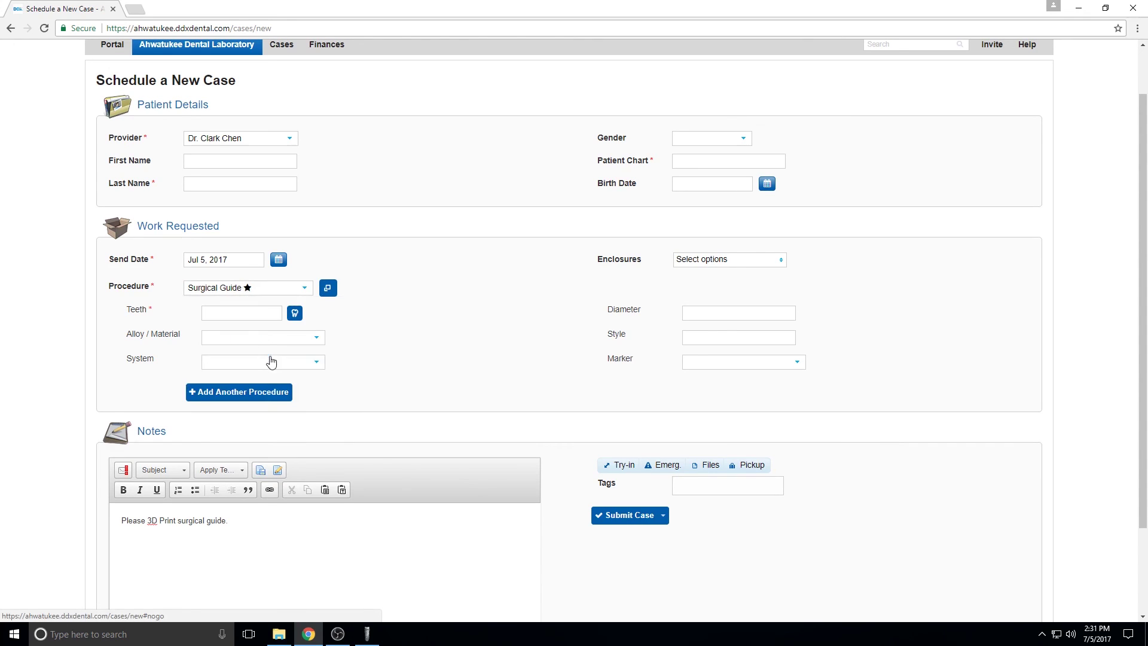
pyautogui.scroll(-1, 466, 350)
pyautogui.scroll(-2, 466, 351)
pyautogui.moveTo(271, 431); pyautogui.dragTo(18, 394)
pyautogui.click(272, 449)
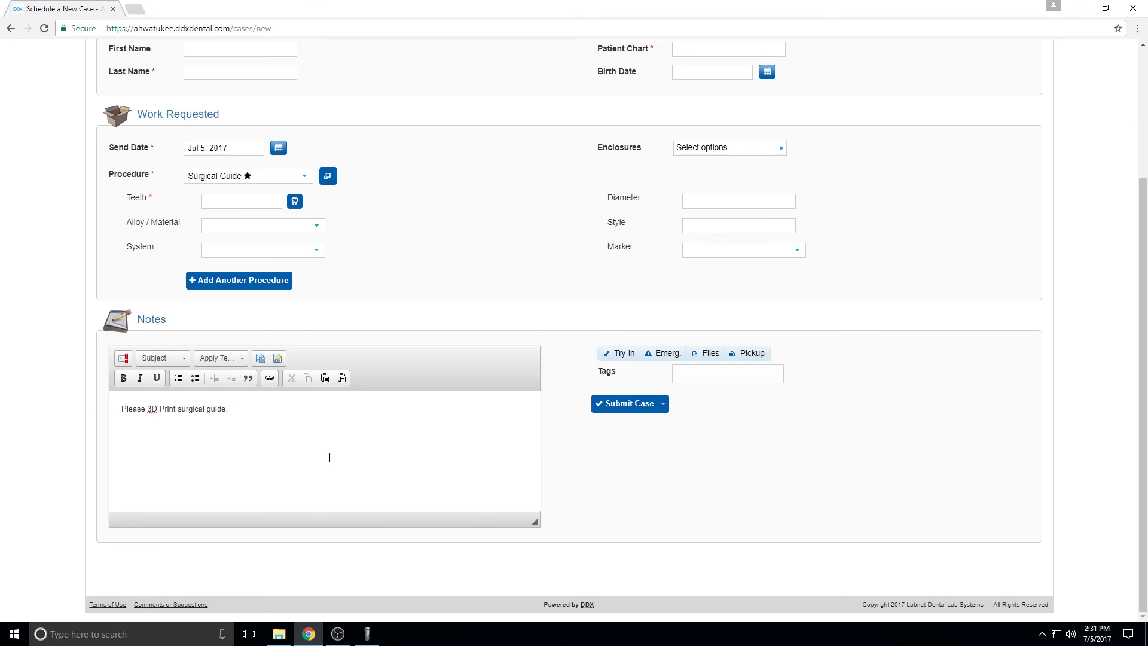
pyautogui.scroll(3, 540, 221)
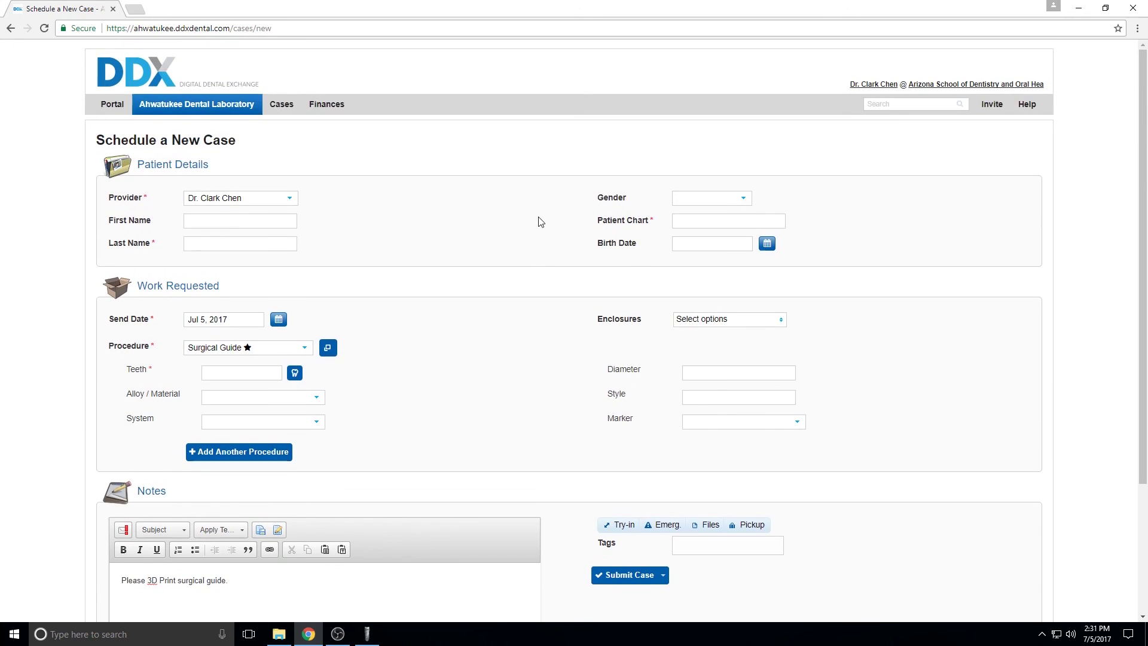
# - Return to File Explorer and rename the exported case folder inside 3Shape > Surgical Guides as 3Shape Training
pyautogui.hotkey('alt', 'Tab')
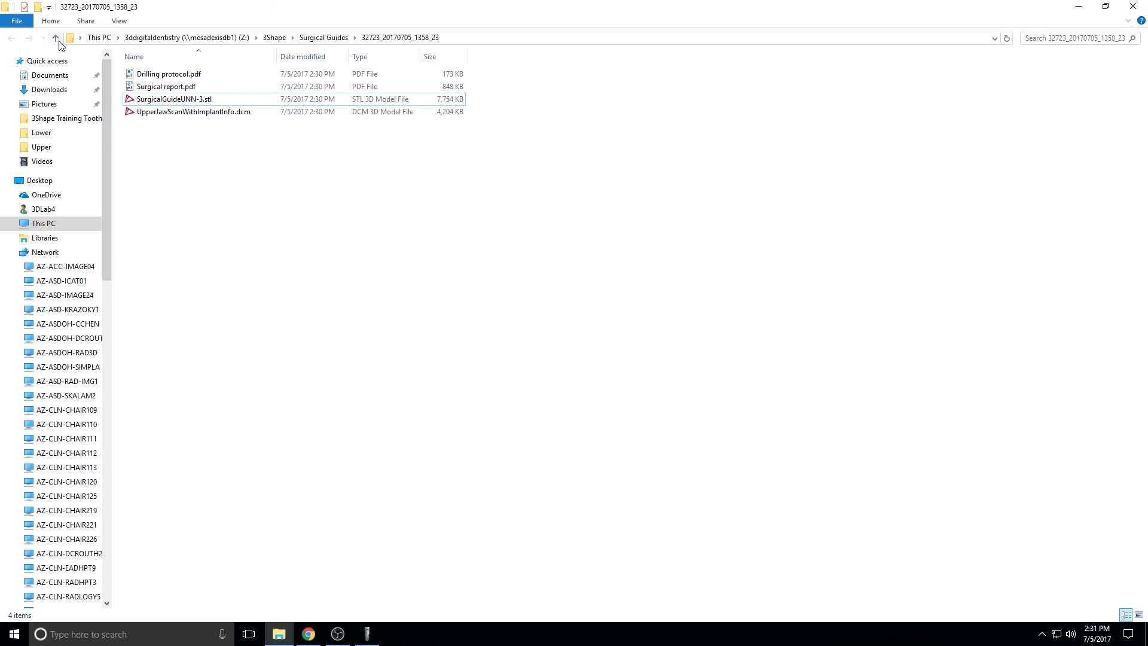
pyautogui.click(275, 38)
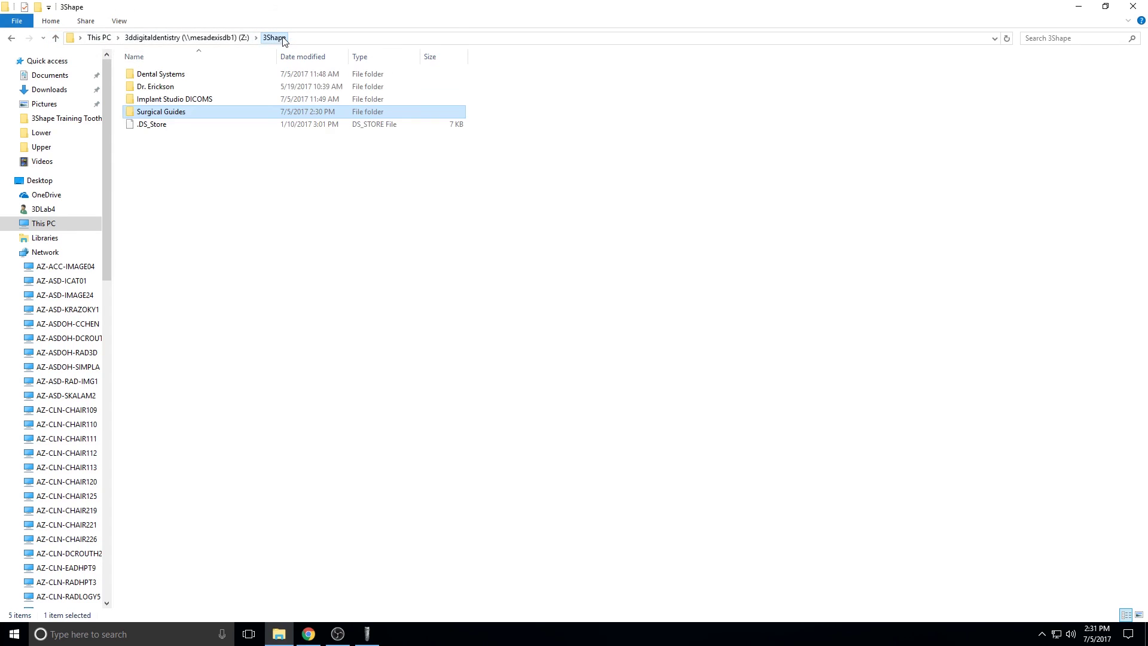
pyautogui.doubleClick(176, 113)
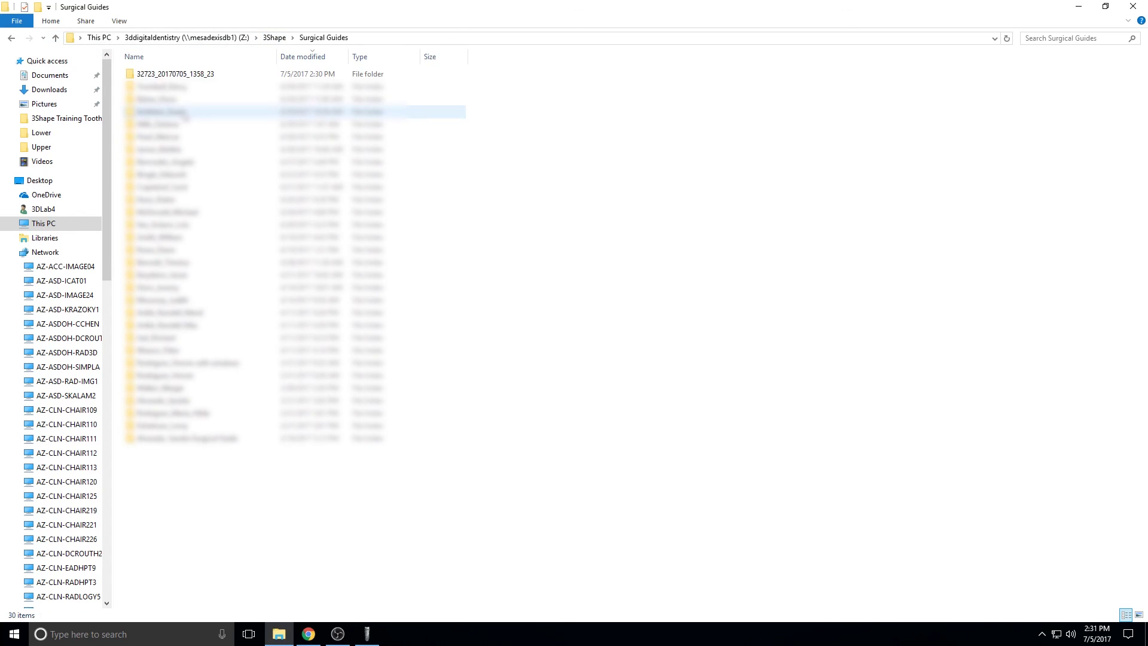
pyautogui.click(197, 76)
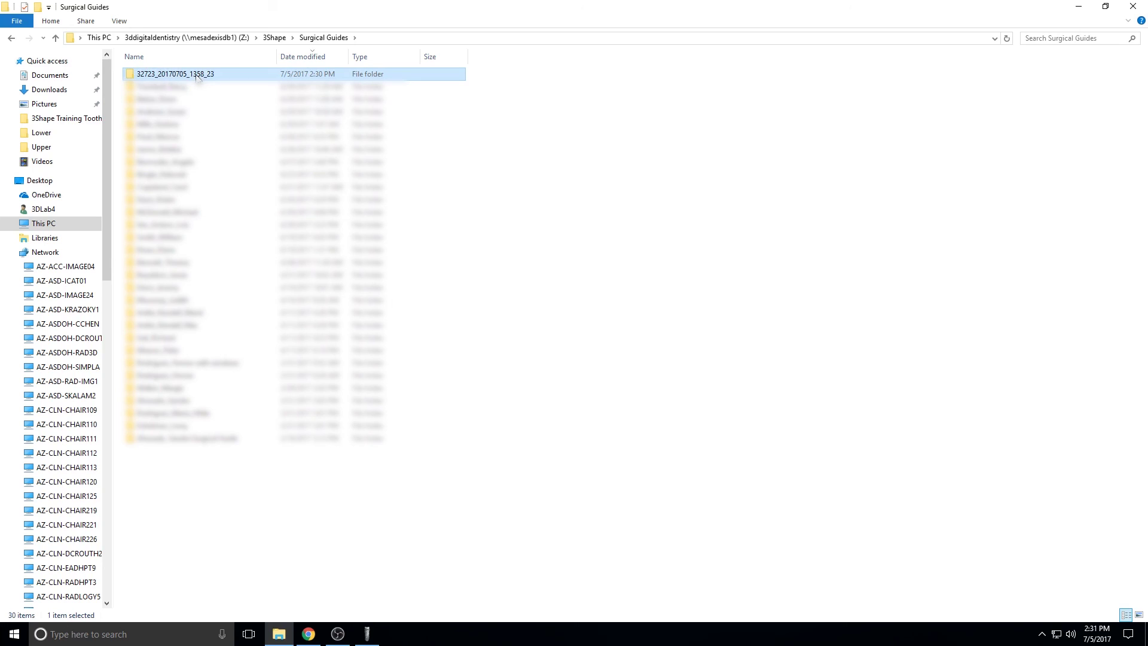
pyautogui.click(197, 75)
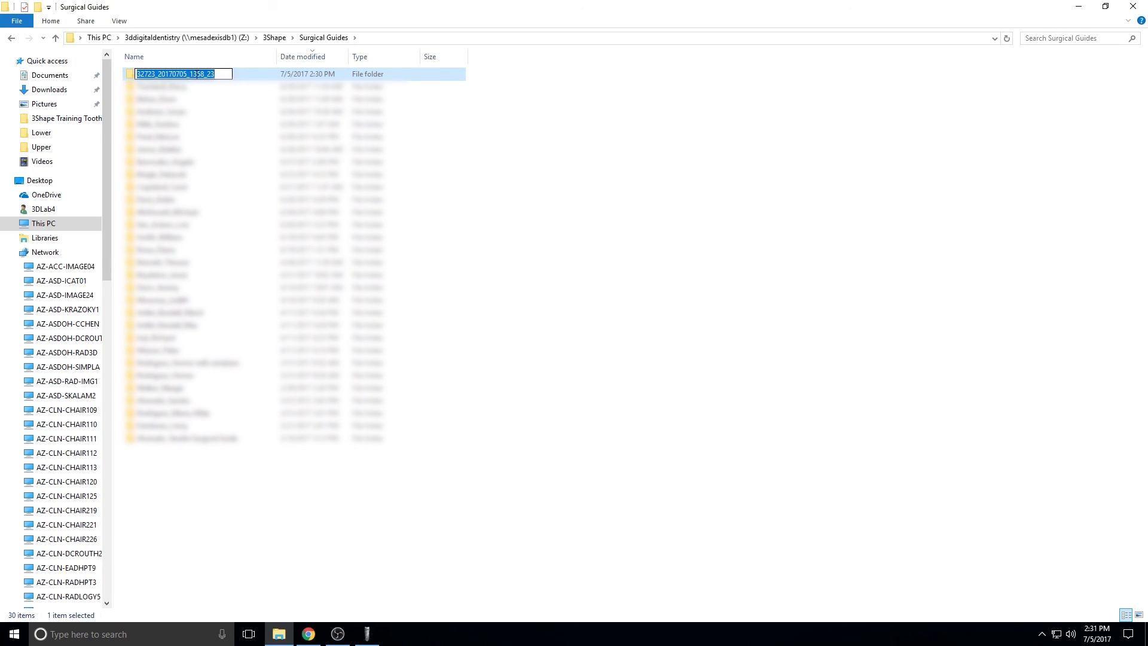
pyautogui.write('3')
pyautogui.write('Shape Tra')
pyautogui.write('ining')
pyautogui.press('BackSpace')
pyautogui.press('BackSpace')
pyautogui.press('BackSpace')
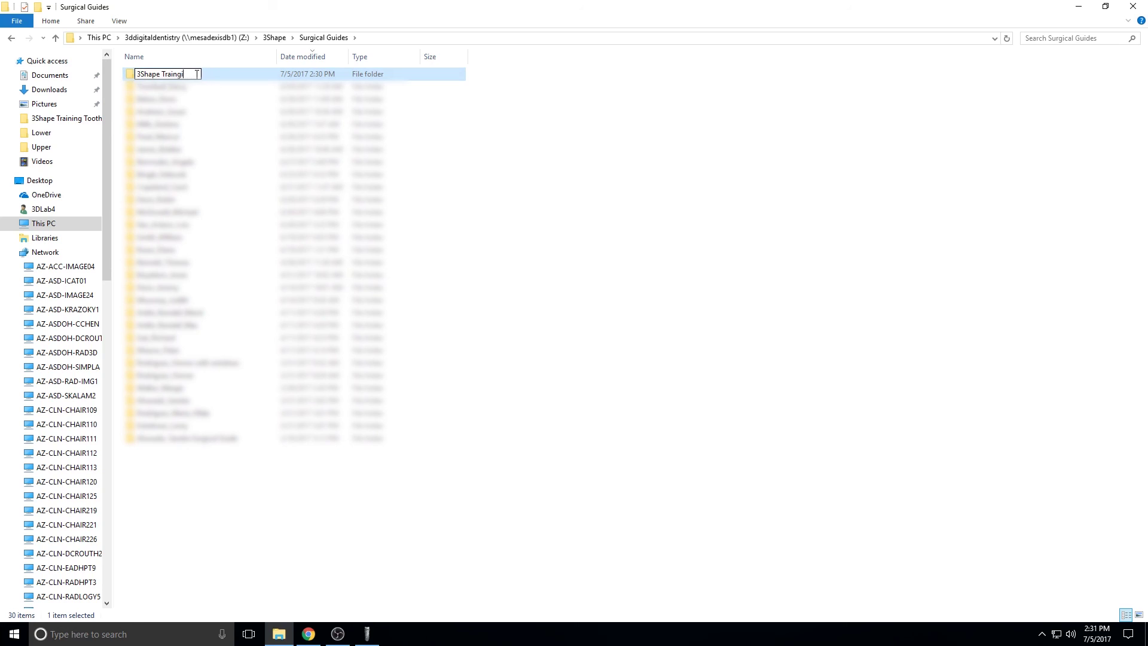
pyautogui.write('ing')
pyautogui.click(510, 84)
# - Open the 3Shape Training folder to check its exported files, and switch back to Implant Studio
pyautogui.doubleClick(233, 75)
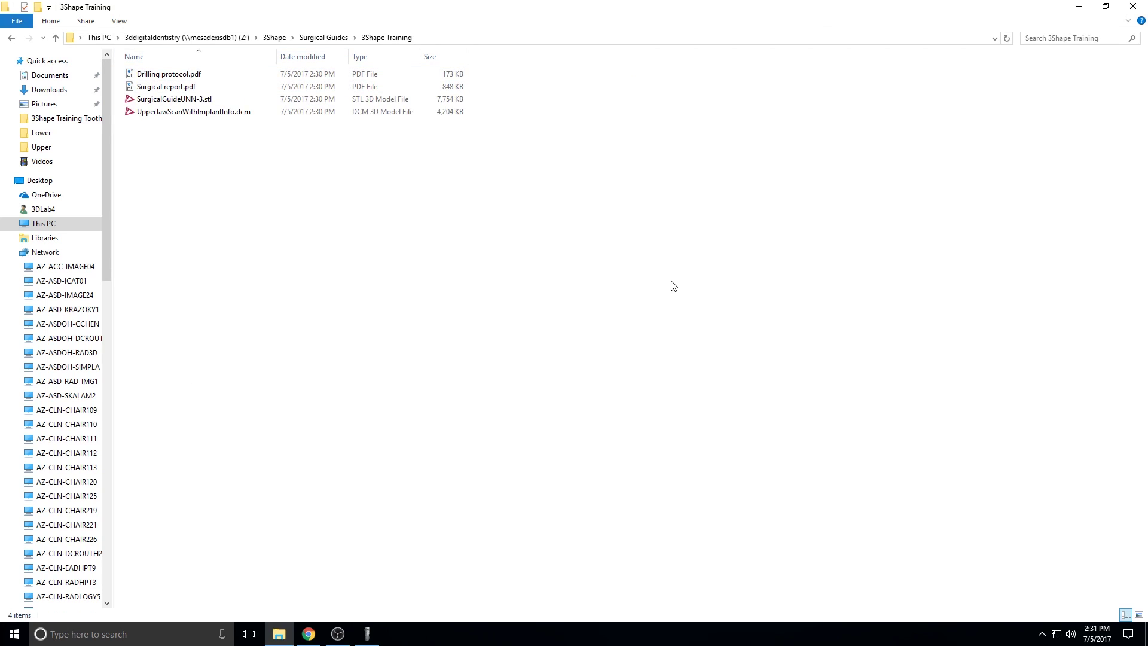
pyautogui.moveTo(367, 633)
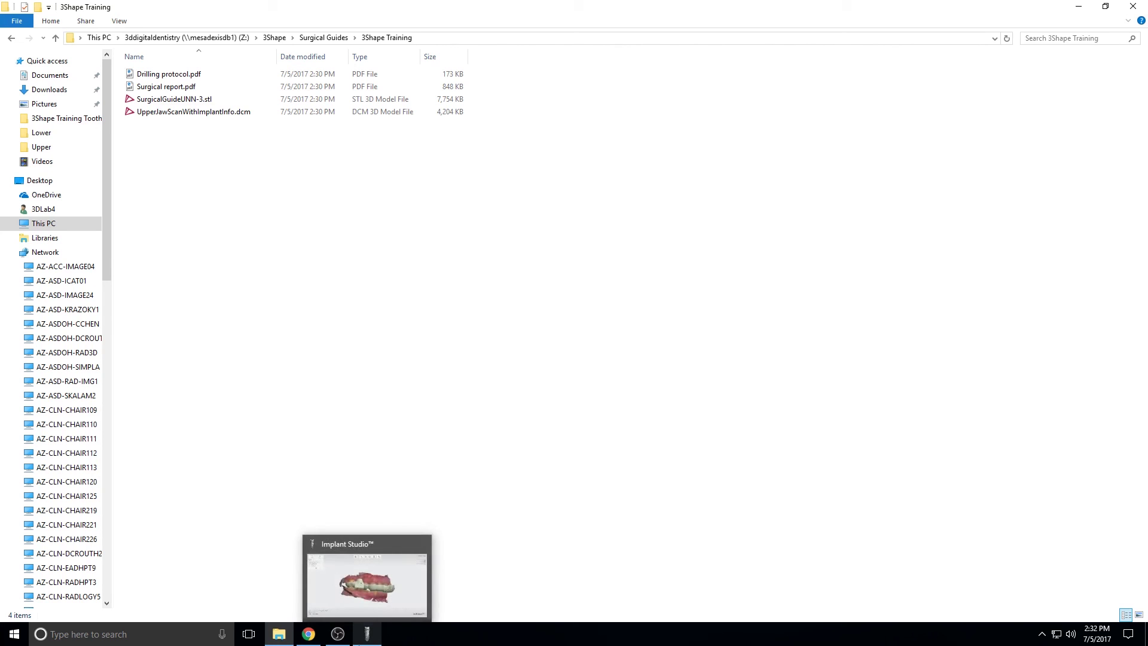
pyautogui.click(367, 584)
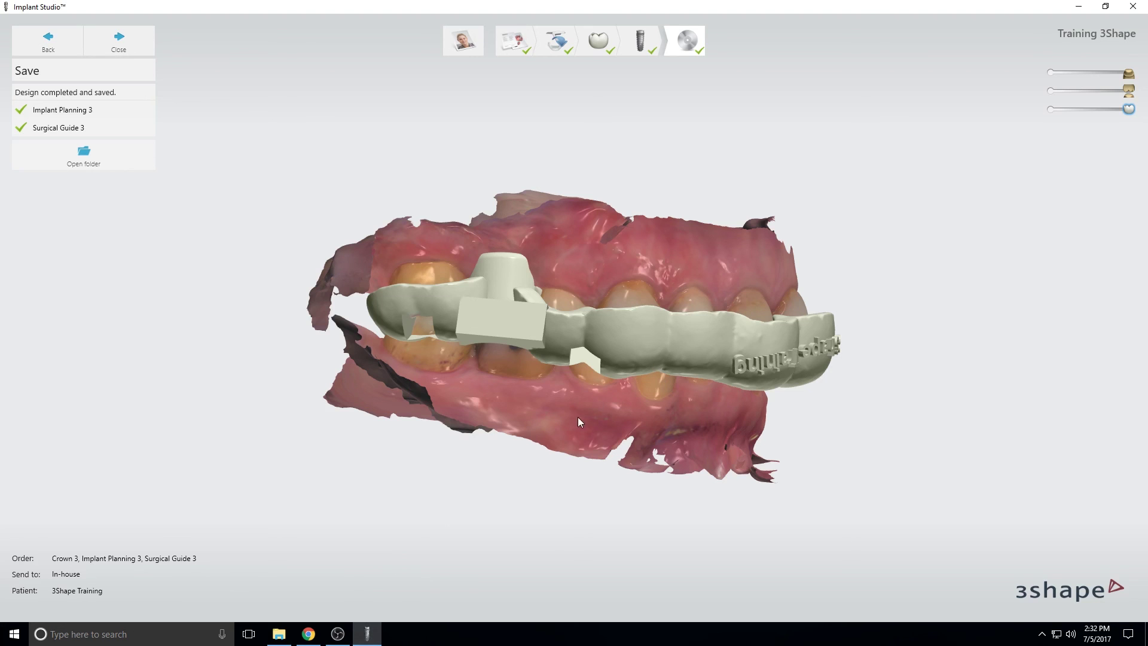